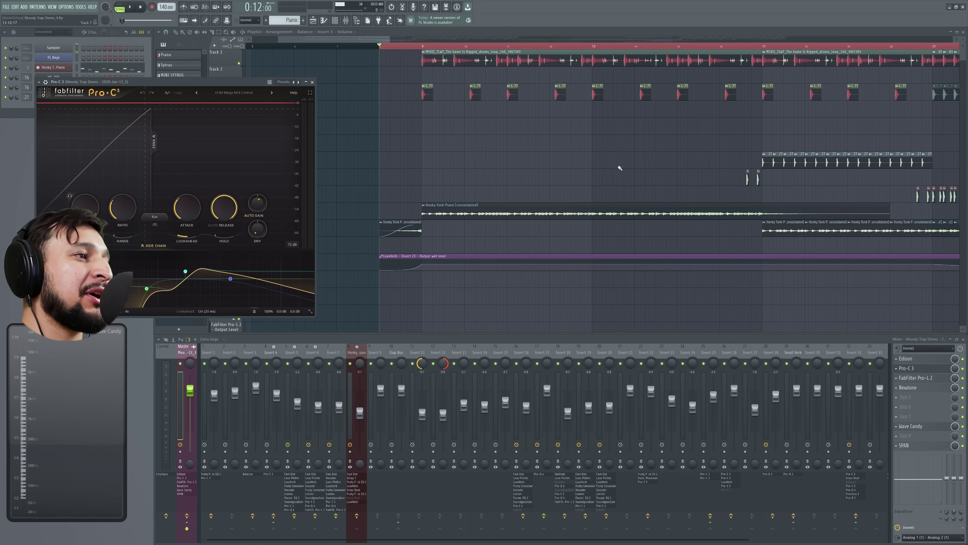
Step: Open the fifth-slot Pro-C 3 on Insert 26, place its window clear of the others, and examine its Upward compression full screen
{"action": "left_click_drag", "start_coordinate": [229, 81], "coordinate": [234, 38]}
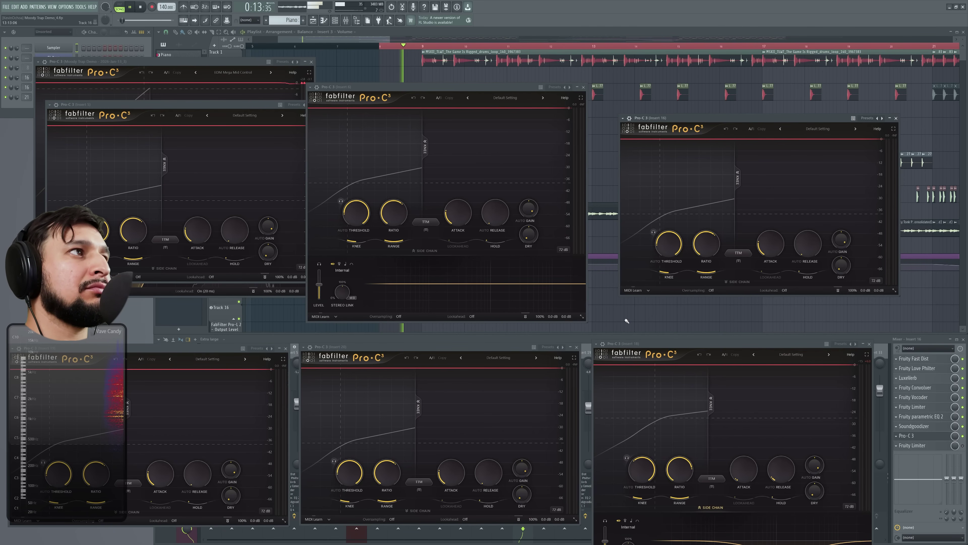
{"action": "left_click", "coordinate": [589, 341]}
{"action": "left_click", "coordinate": [729, 354]}
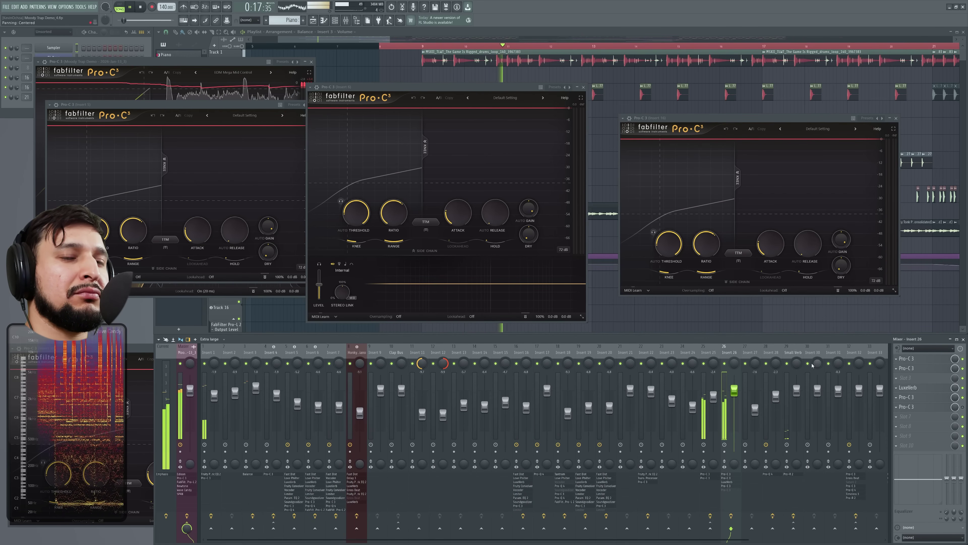
{"action": "left_click", "coordinate": [927, 397]}
{"action": "left_click_drag", "start_coordinate": [196, 87], "coordinate": [763, 310]}
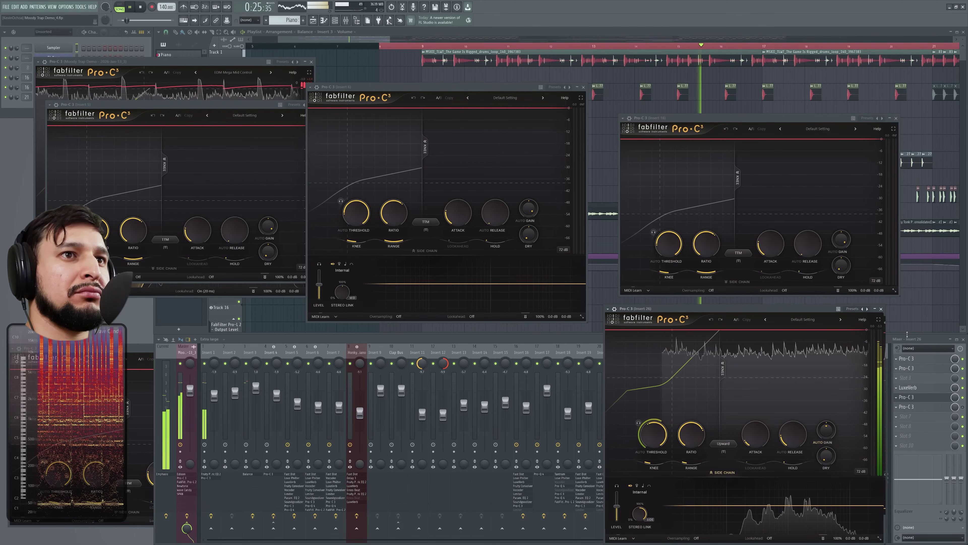
{"action": "left_click", "coordinate": [879, 320]}
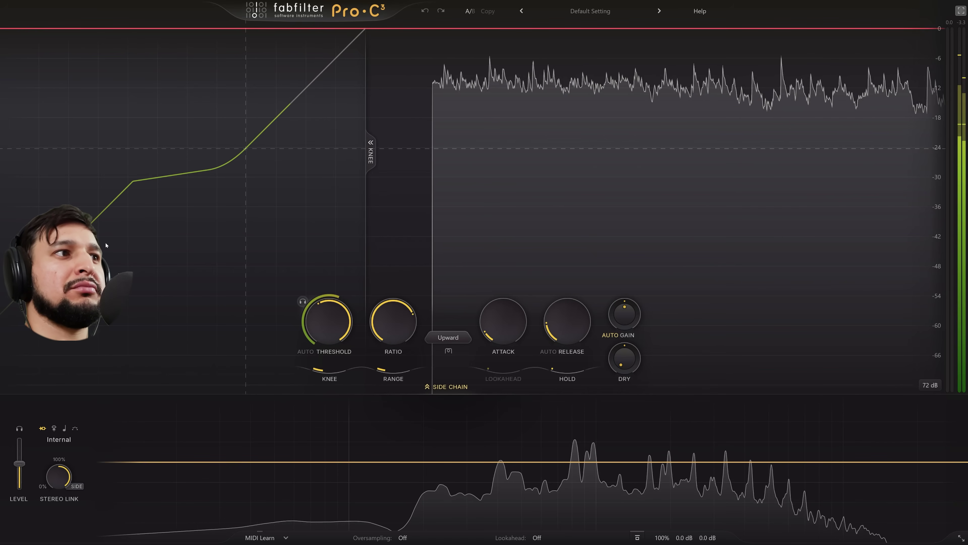
{"action": "left_click", "coordinate": [961, 11]}
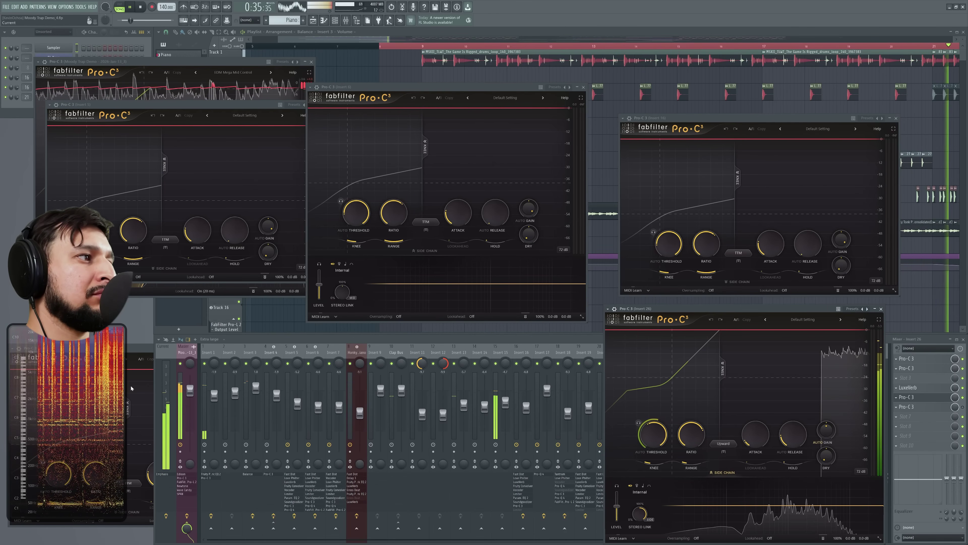
Step: Clear the overlapping Pro-C 3 windows, show the playlist and mixer again, and bring the master track's Pro-C 3 forward
{"action": "left_click", "coordinate": [134, 350]}
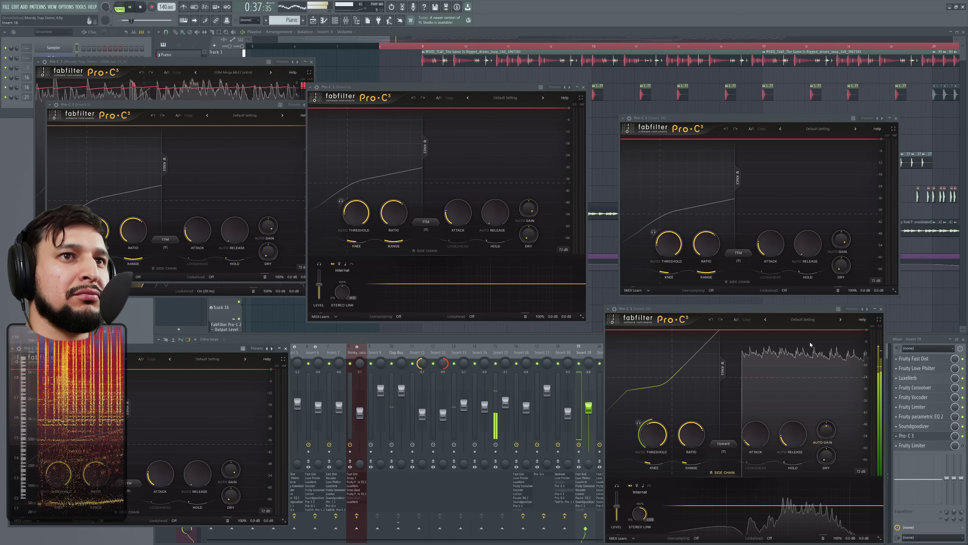
{"action": "left_click", "coordinate": [963, 339]}
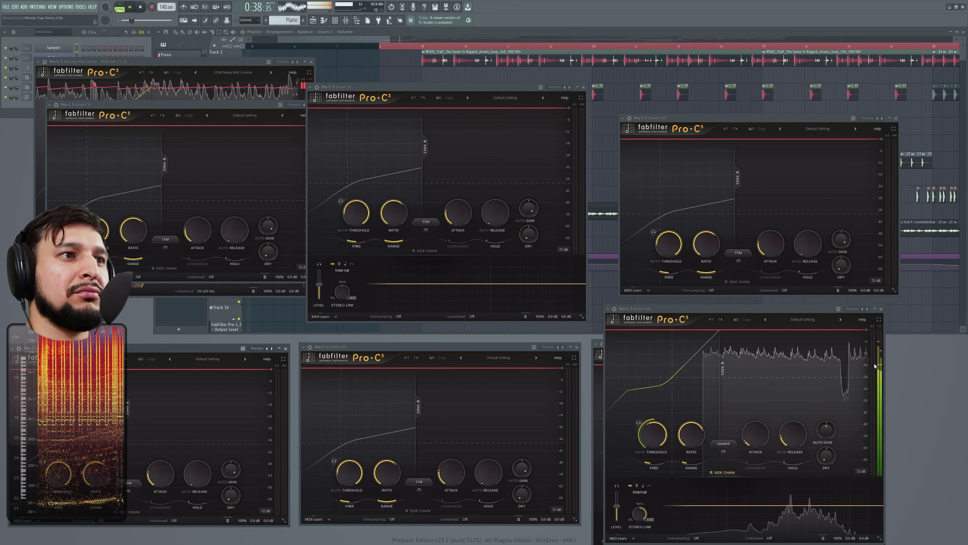
{"action": "left_click", "coordinate": [595, 368]}
{"action": "left_click", "coordinate": [799, 313]}
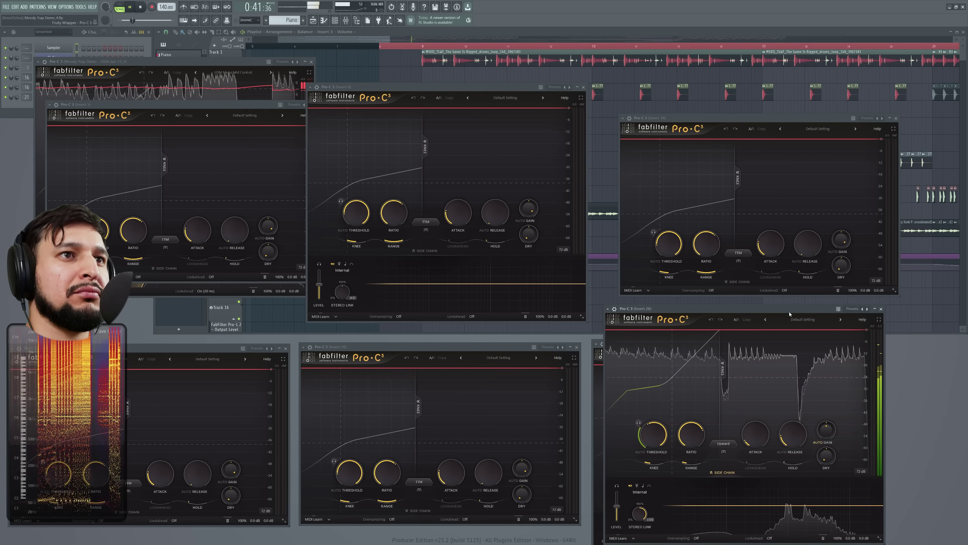
{"action": "left_click", "coordinate": [597, 324]}
{"action": "key", "text": "F9"}
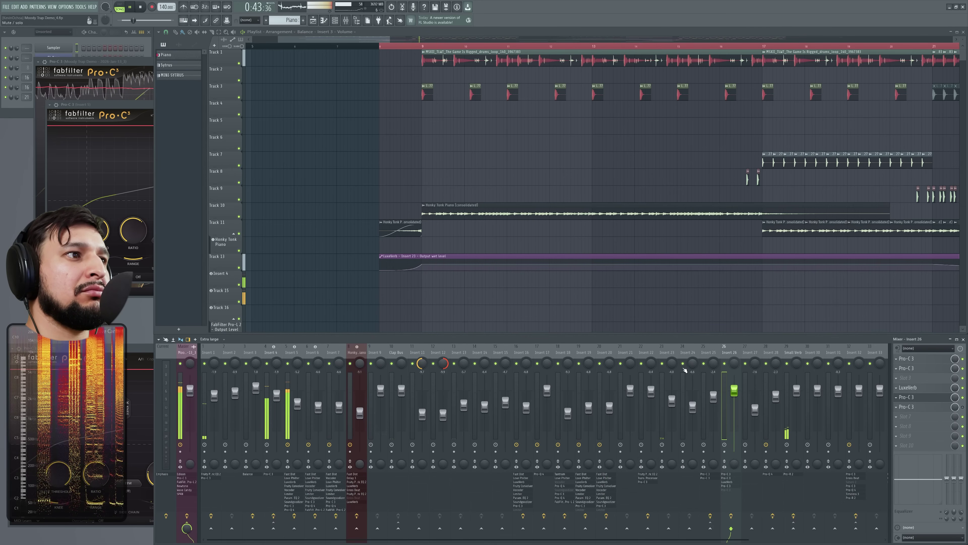
{"action": "left_click", "coordinate": [132, 58]}
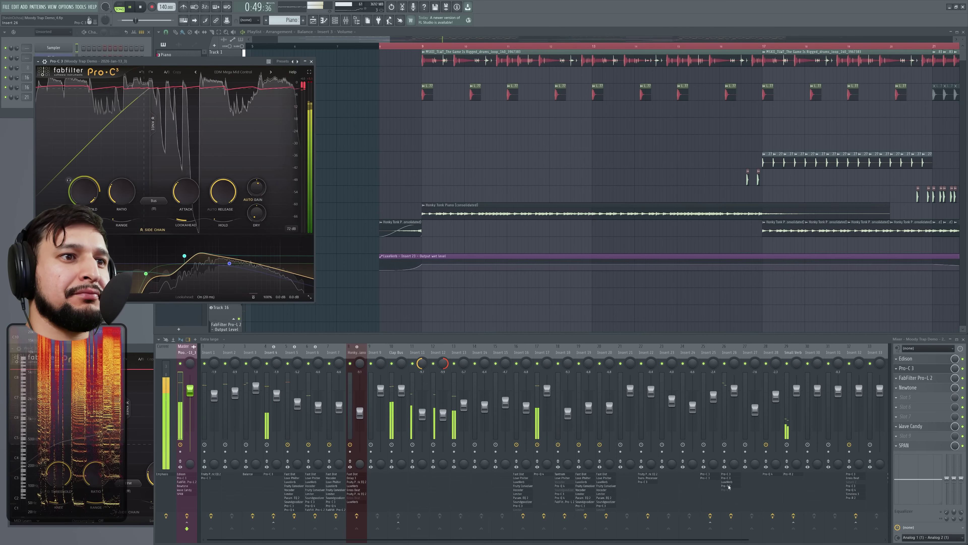
Step: Open a Pro-C 3 on Insert 26 and the one on Insert 5, and examine Insert 5's TTM compression full screen
{"action": "left_click", "coordinate": [725, 477]}
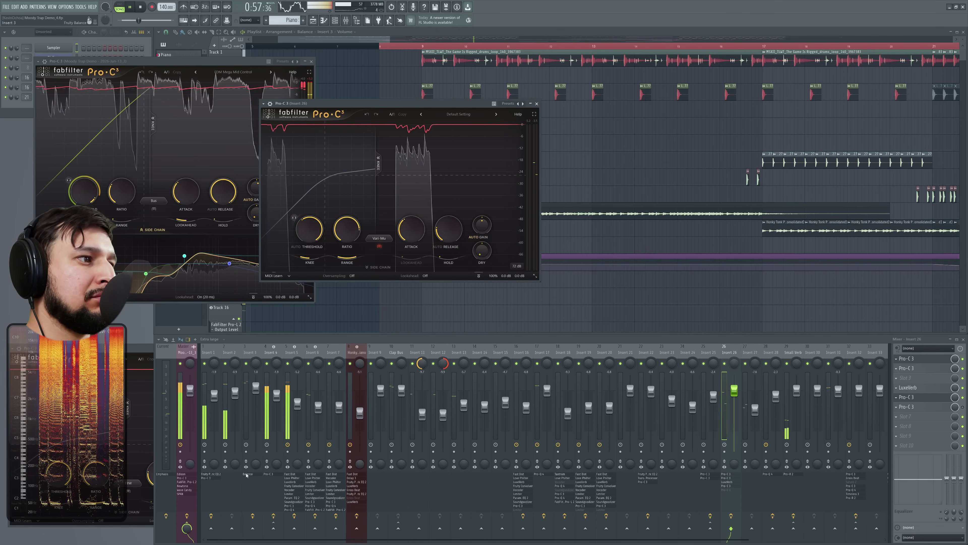
{"action": "left_click", "coordinate": [288, 506]}
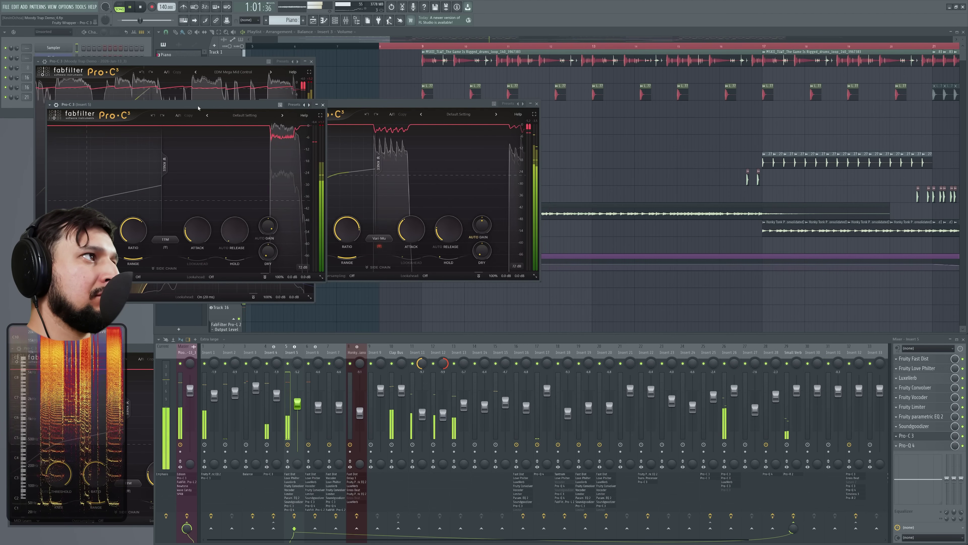
{"action": "left_click_drag", "start_coordinate": [216, 104], "coordinate": [526, 107]}
{"action": "left_click", "coordinate": [630, 118]}
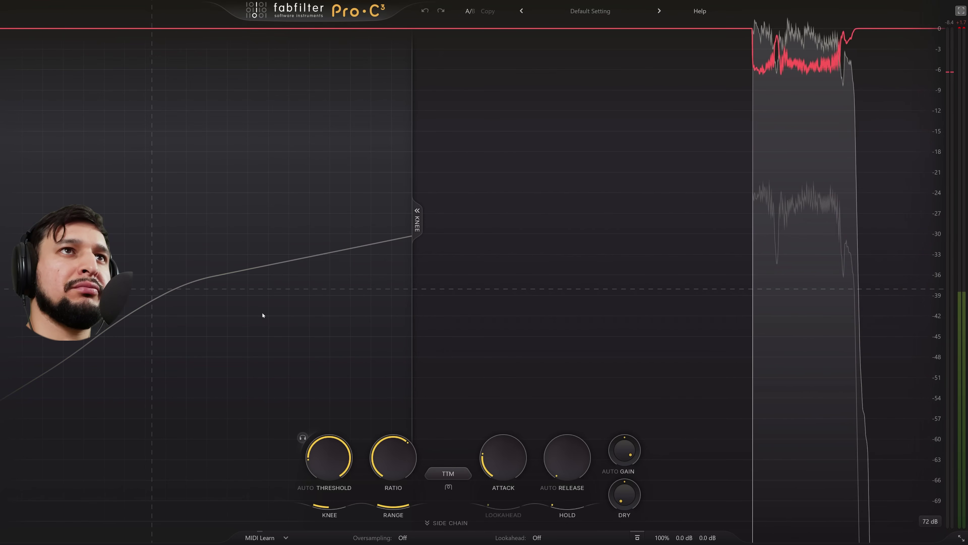
{"action": "left_click", "coordinate": [961, 12]}
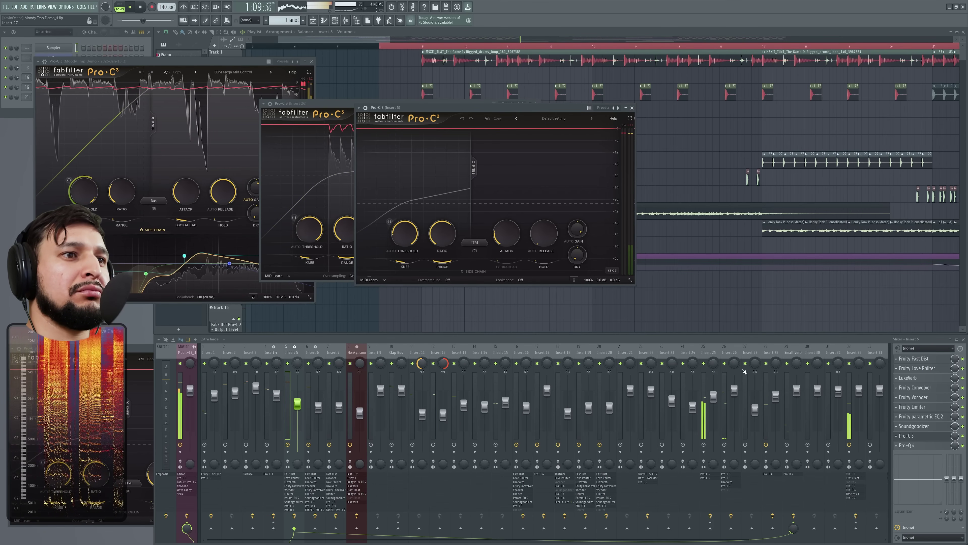
Step: Open the first-slot Pro-C 3 on Insert 32 and examine its TTM gain reduction and side-chain EQ full screen
{"action": "scroll", "coordinate": [763, 353], "scroll_direction": "down", "scroll_amount": 6}
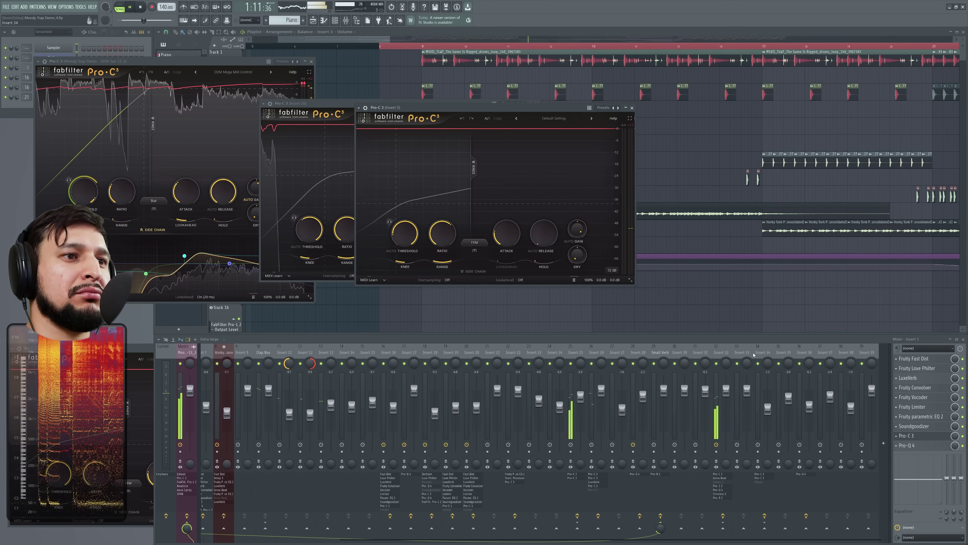
{"action": "left_click", "coordinate": [731, 357]}
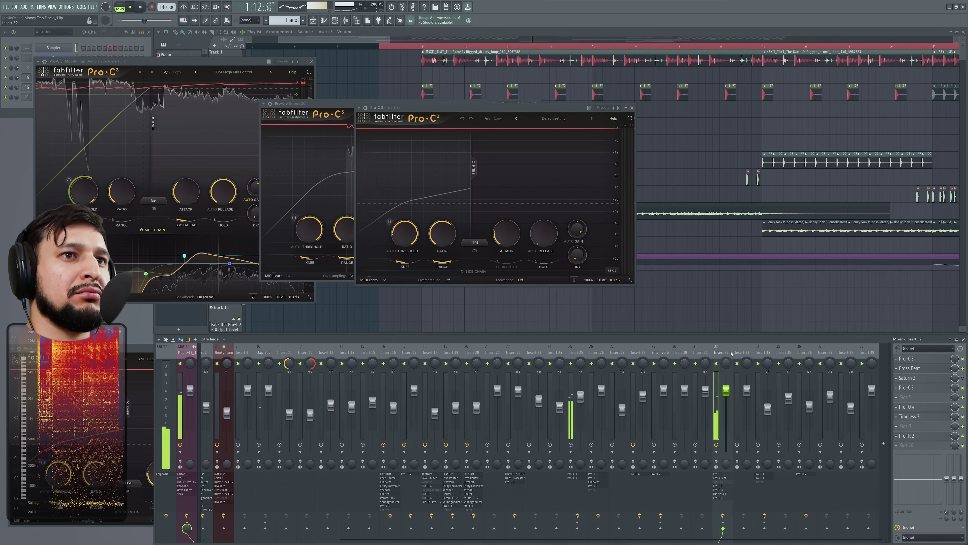
{"action": "left_click", "coordinate": [933, 361]}
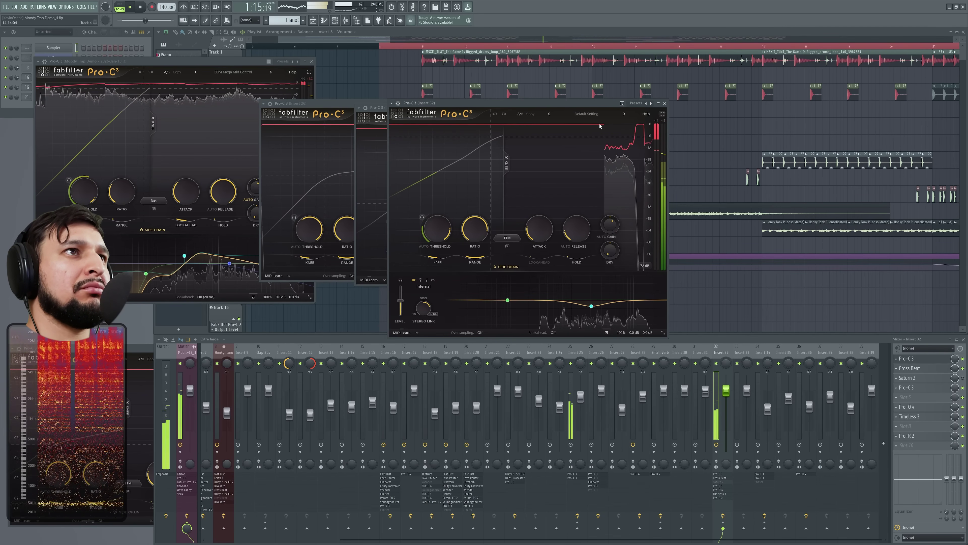
{"action": "left_click", "coordinate": [663, 116]}
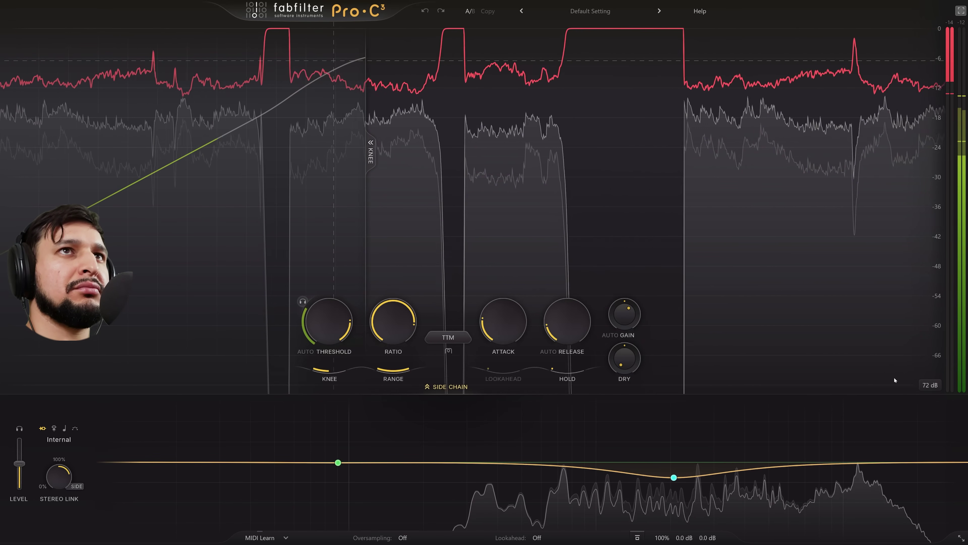
{"action": "left_click", "coordinate": [960, 12]}
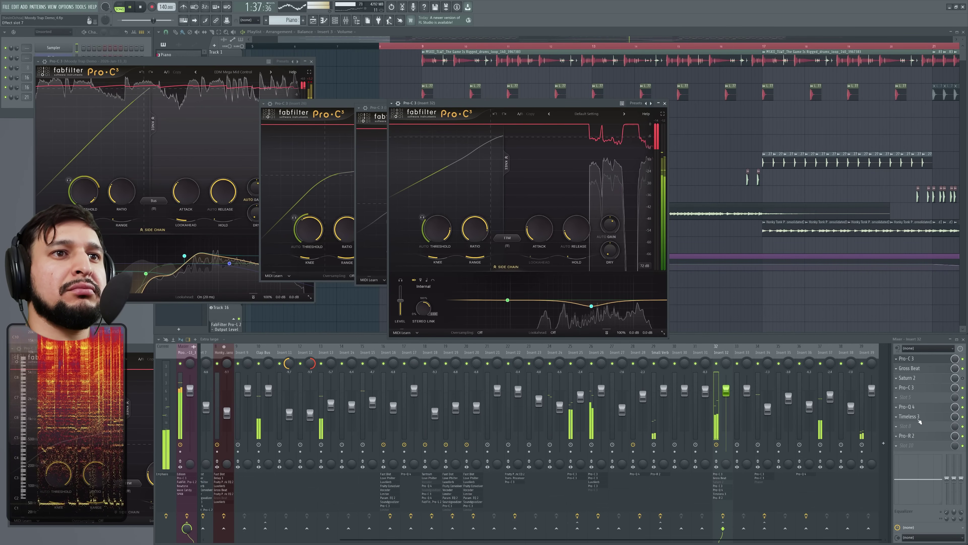
Step: Open the fourth-slot Pro-C 3 on Insert 32 and examine its Clean-style compression with external side chain full screen
{"action": "left_click", "coordinate": [914, 389]}
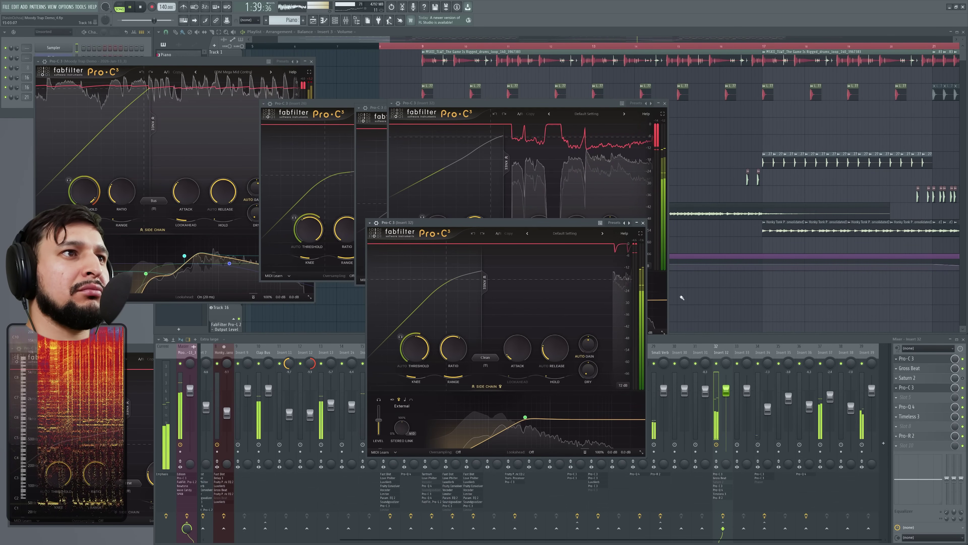
{"action": "left_click", "coordinate": [641, 233]}
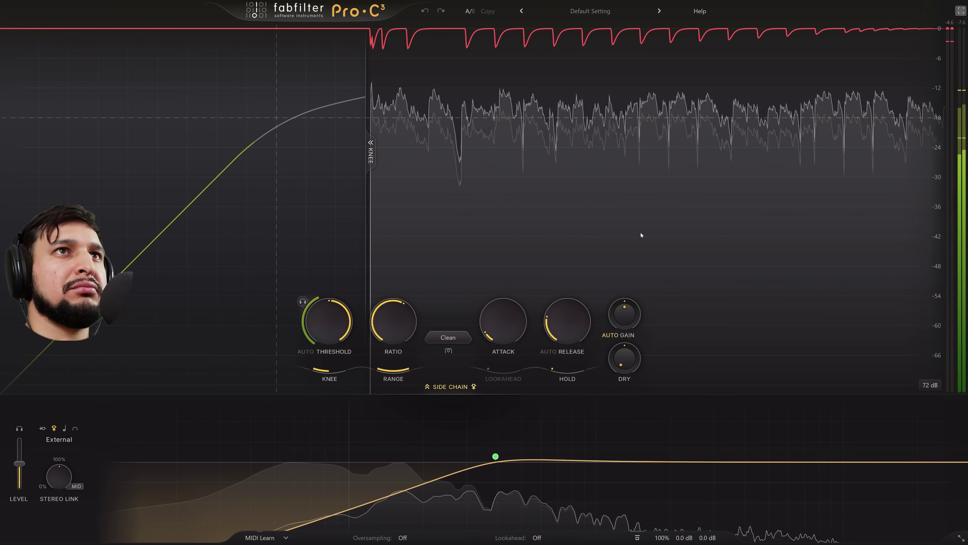
{"action": "key", "text": "space"}
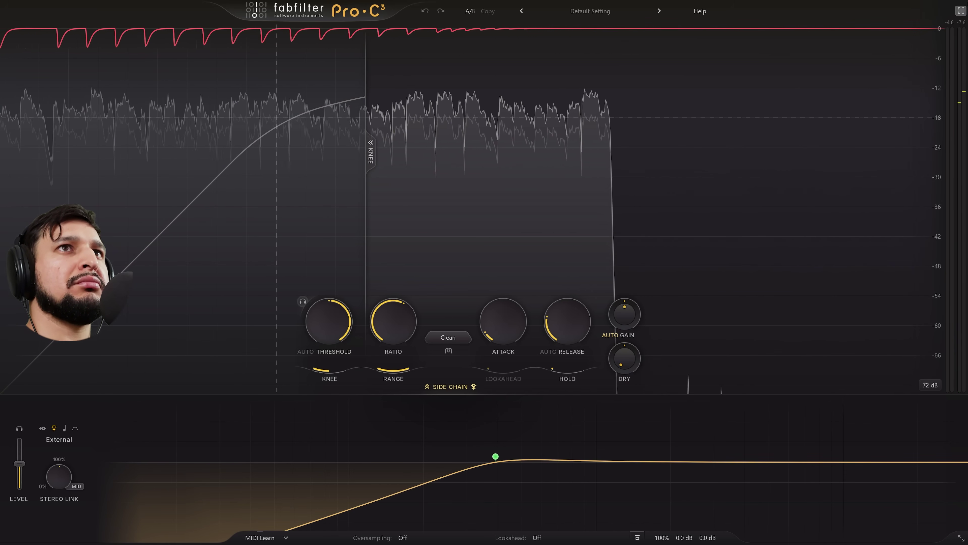
{"action": "left_click", "coordinate": [963, 11]}
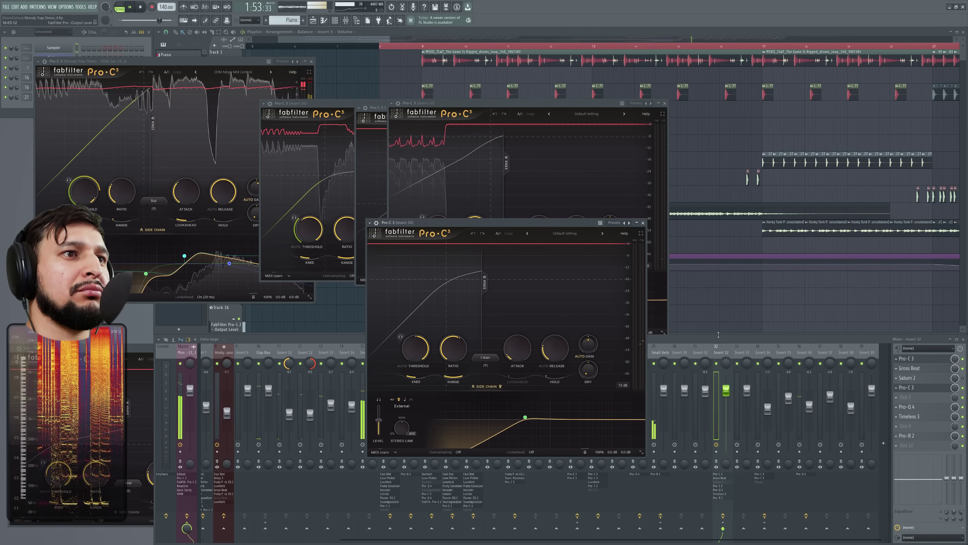
Step: Open the Pro-C 3 on Insert 7 and move its window clear of the other compressor windows
{"action": "left_click", "coordinate": [244, 354]}
{"action": "scroll", "coordinate": [247, 359], "scroll_direction": "up", "scroll_amount": 7}
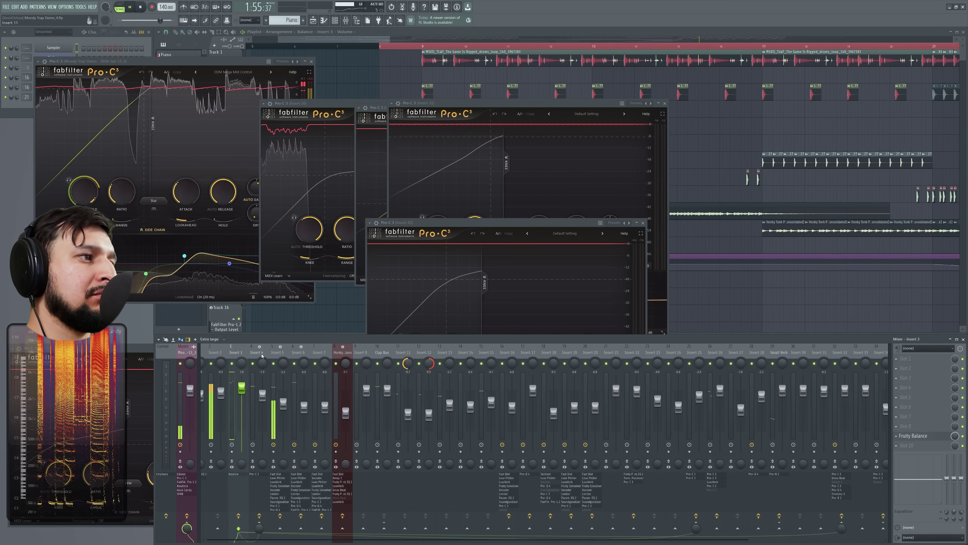
{"action": "left_click", "coordinate": [333, 357]}
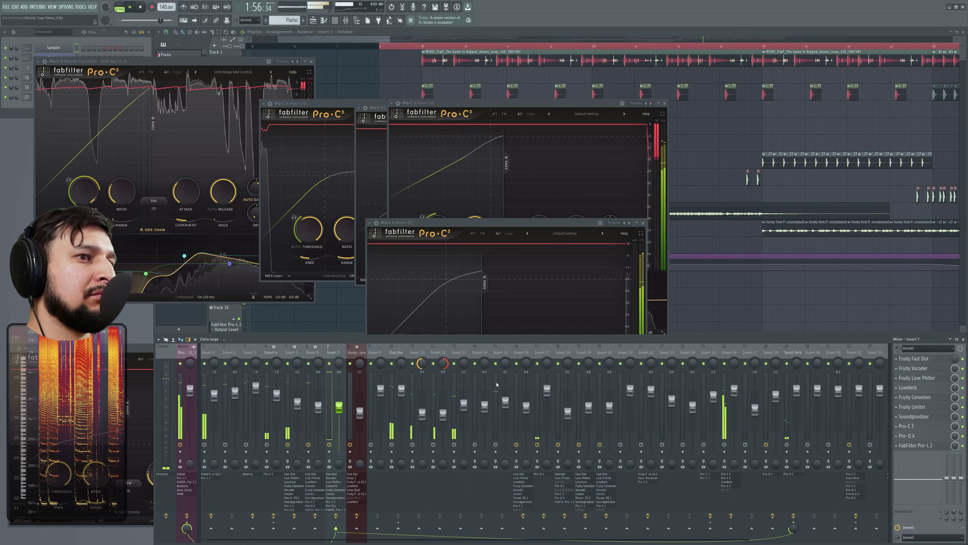
{"action": "left_click", "coordinate": [913, 427]}
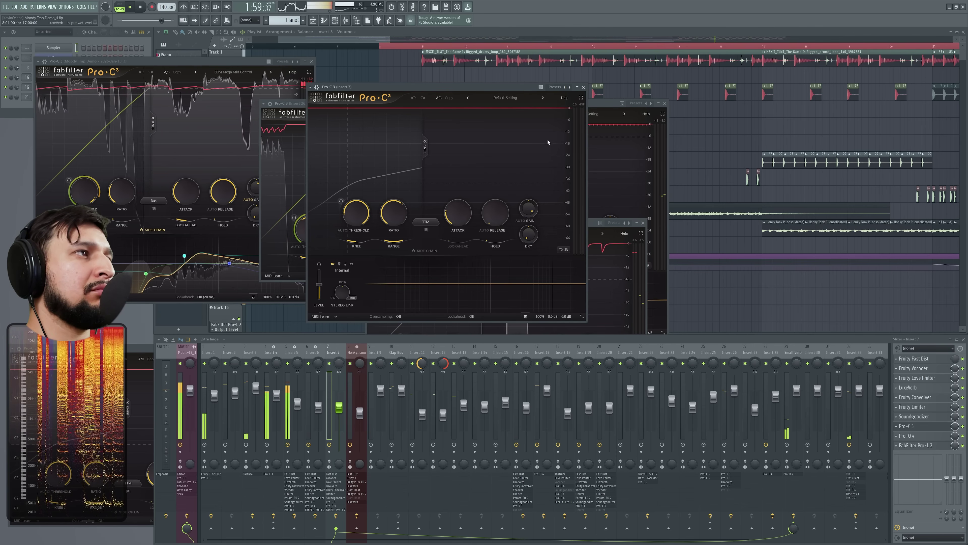
{"action": "left_click_drag", "start_coordinate": [459, 94], "coordinate": [709, 140]}
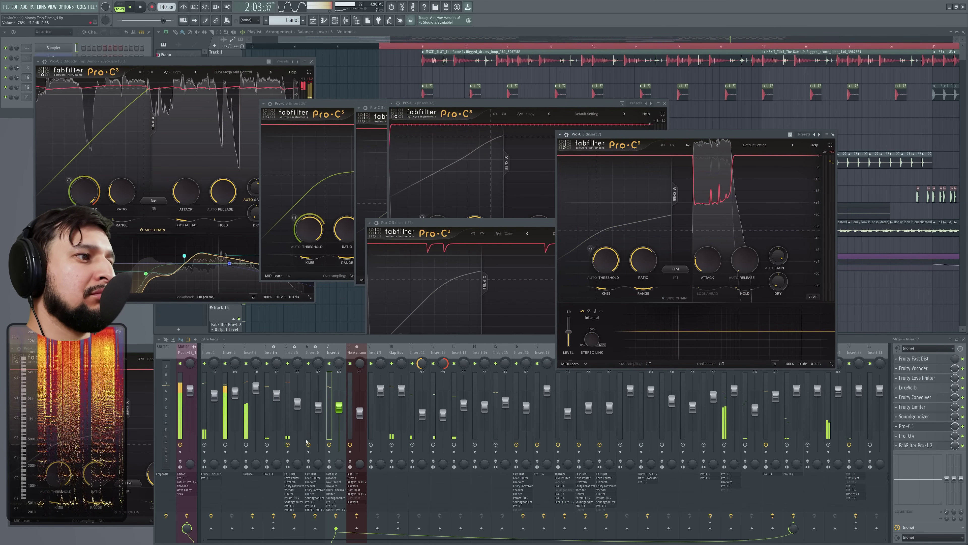
Step: Reopen Insert 5's Pro-C 3 beside Insert 7's to compare their gain reduction, and bring the playlist back to the front
{"action": "left_click", "coordinate": [293, 506]}
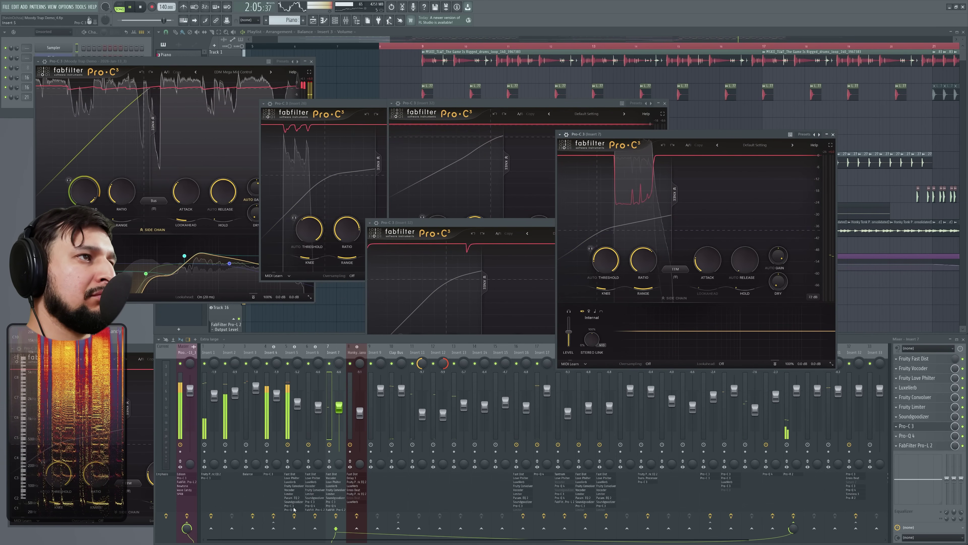
{"action": "left_click", "coordinate": [293, 507]}
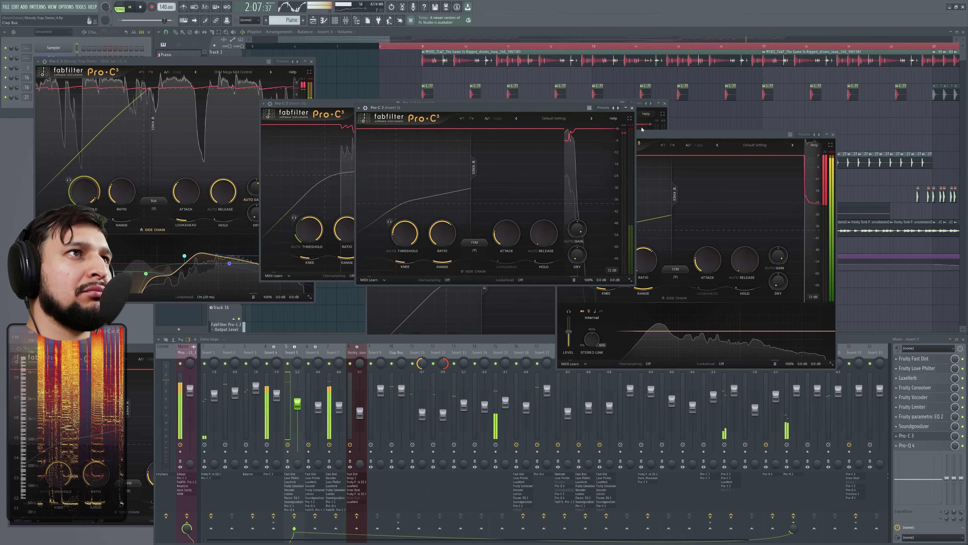
{"action": "left_click_drag", "start_coordinate": [564, 107], "coordinate": [432, 163]}
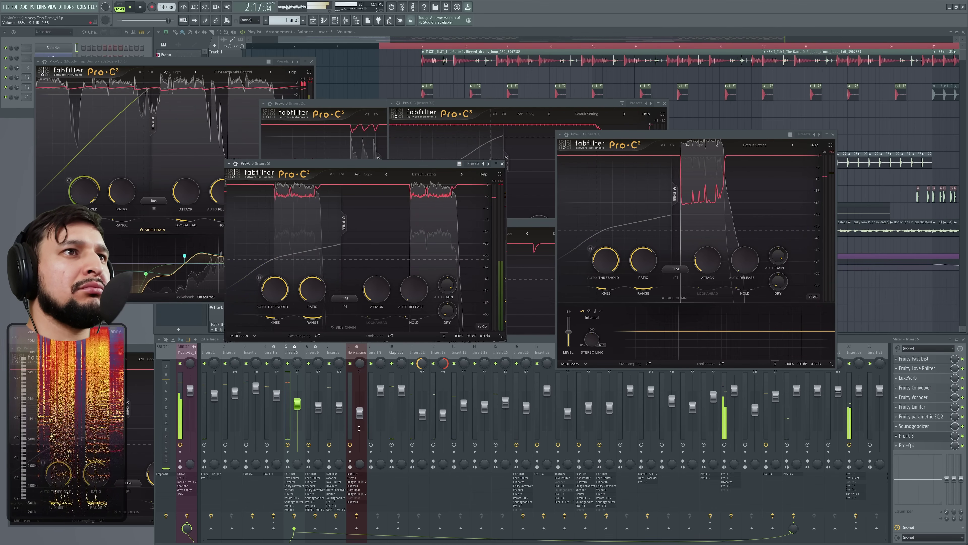
{"action": "right_click", "coordinate": [702, 119]}
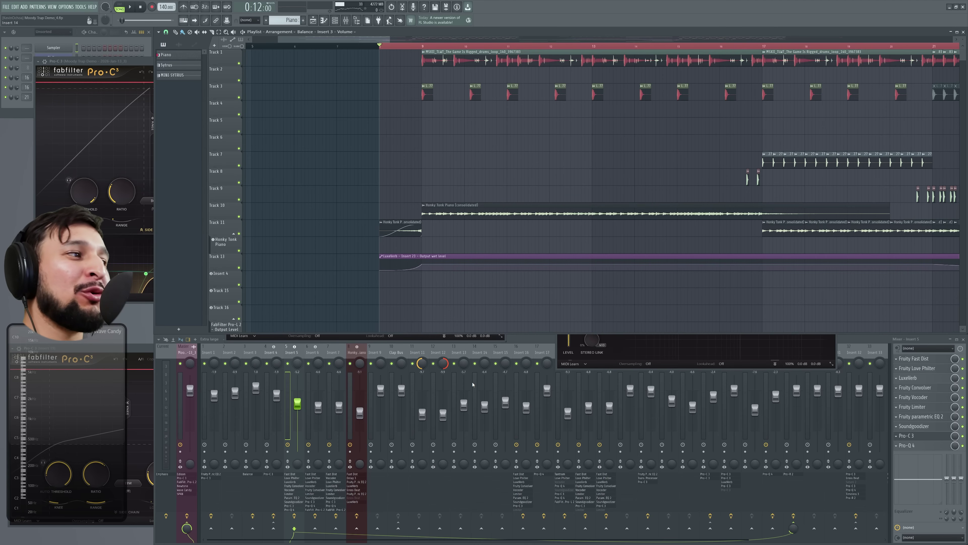
Step: Select the master track, play the arrangement from the loop start, and look through the mixer inserts while listening
{"action": "left_click", "coordinate": [189, 350]}
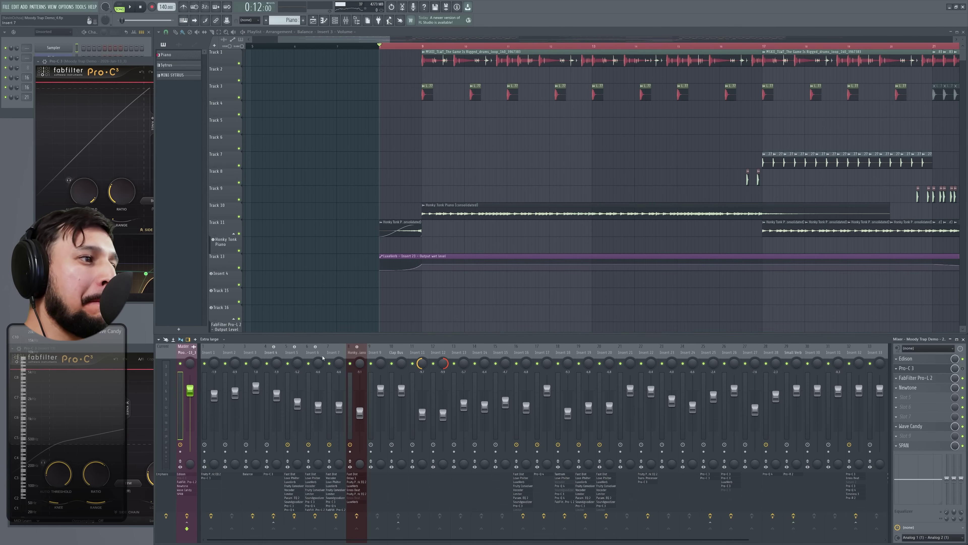
{"action": "key", "text": "space"}
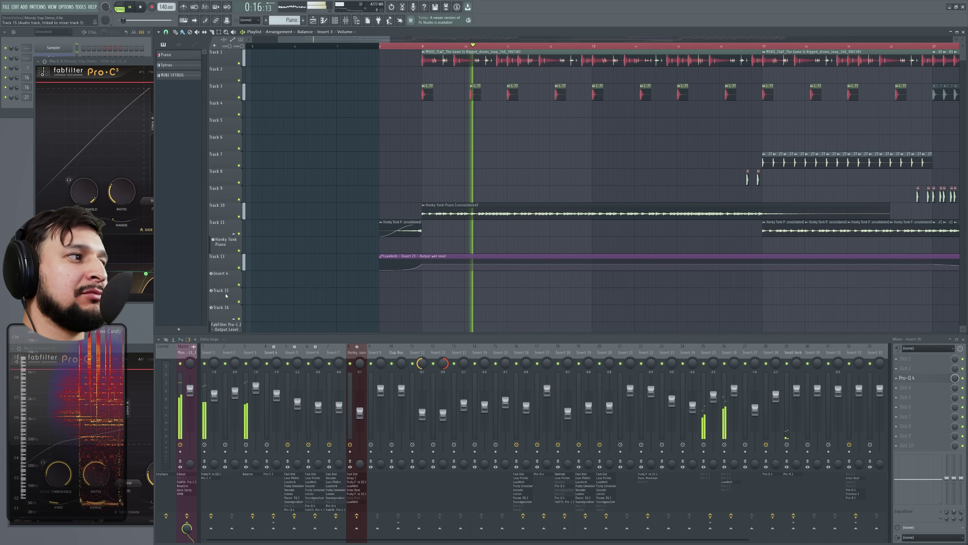
{"action": "scroll", "coordinate": [259, 347], "scroll_direction": "down", "scroll_amount": 5}
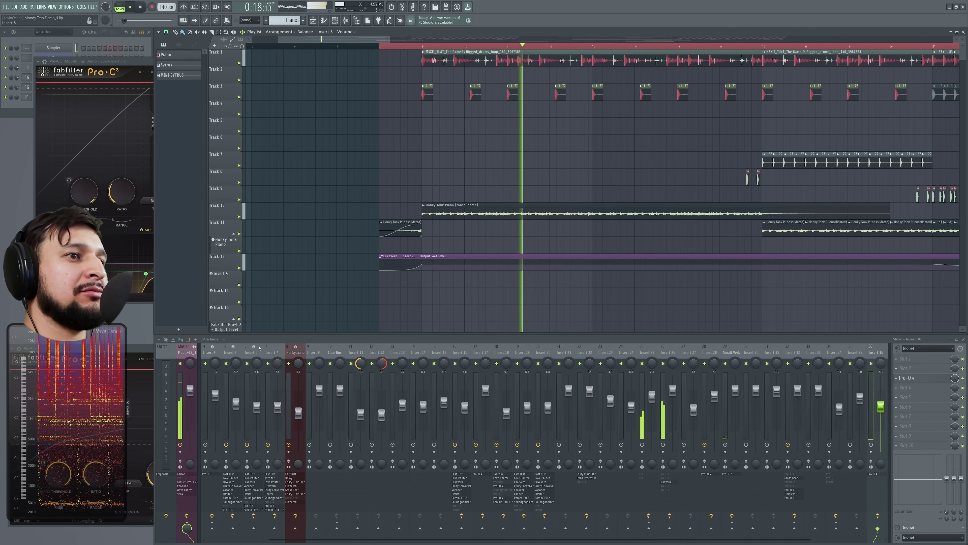
{"action": "scroll", "coordinate": [254, 345], "scroll_direction": "down", "scroll_amount": 1}
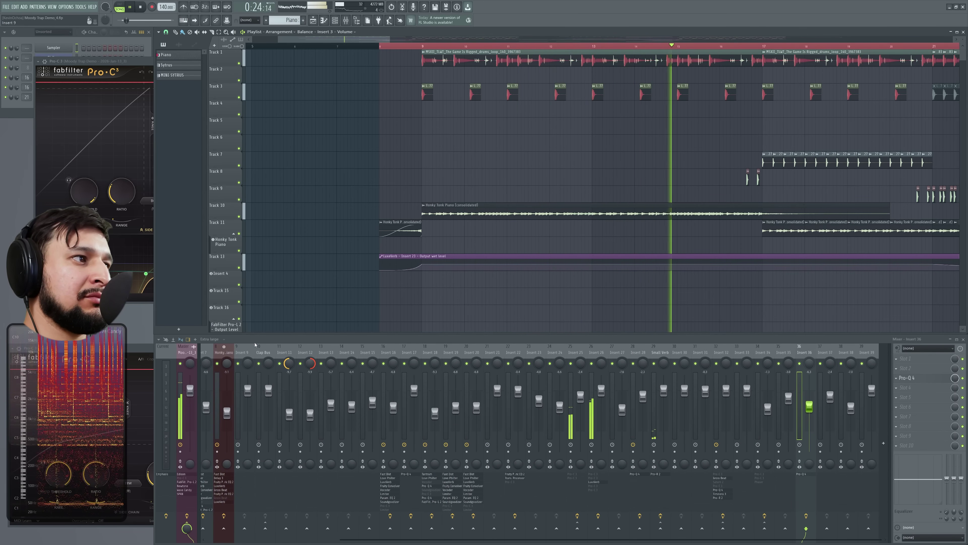
Step: Check the levels of the first mixer inserts while the intro plays
{"action": "scroll", "coordinate": [254, 345], "scroll_direction": "left", "scroll_amount": 6}
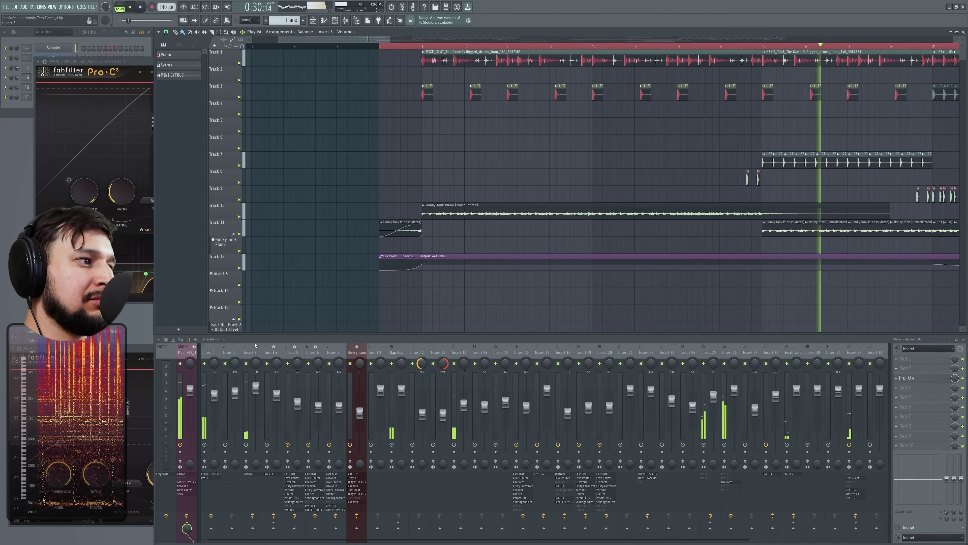
{"action": "scroll", "coordinate": [256, 345], "scroll_direction": "down", "scroll_amount": 6}
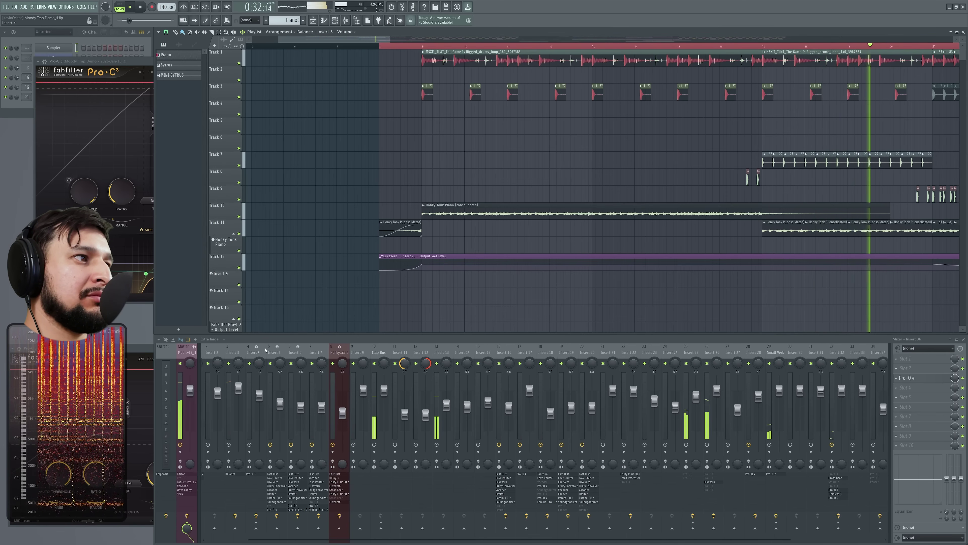
{"action": "scroll", "coordinate": [263, 347], "scroll_direction": "up", "scroll_amount": 6}
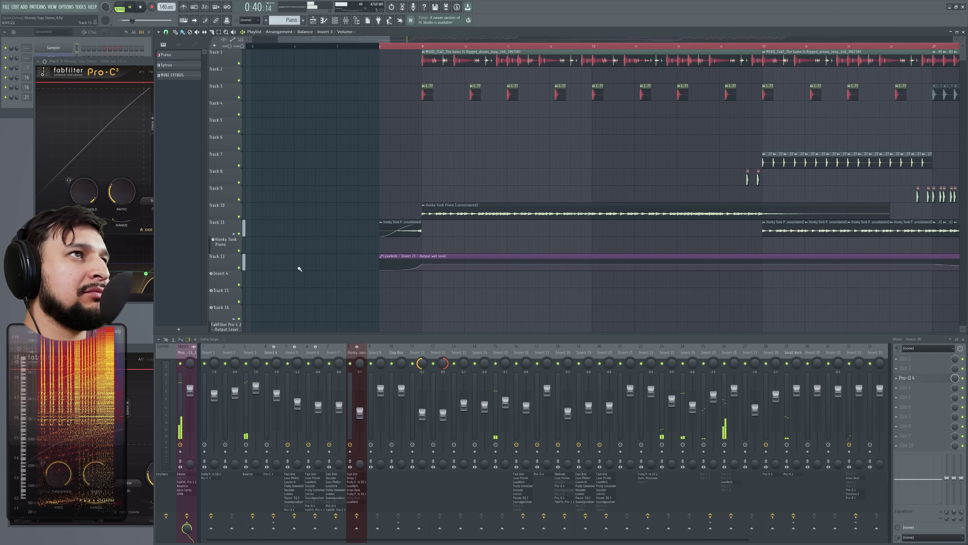
Step: Follow the first drop across the playlist's drum, 808 and effect tracks while listening, and select mixer Insert 17
{"action": "scroll", "coordinate": [301, 256], "scroll_direction": "down", "scroll_amount": 6}
{"action": "scroll", "coordinate": [431, 288], "scroll_direction": "up", "scroll_amount": 3}
{"action": "scroll", "coordinate": [410, 299], "scroll_direction": "down", "scroll_amount": 4}
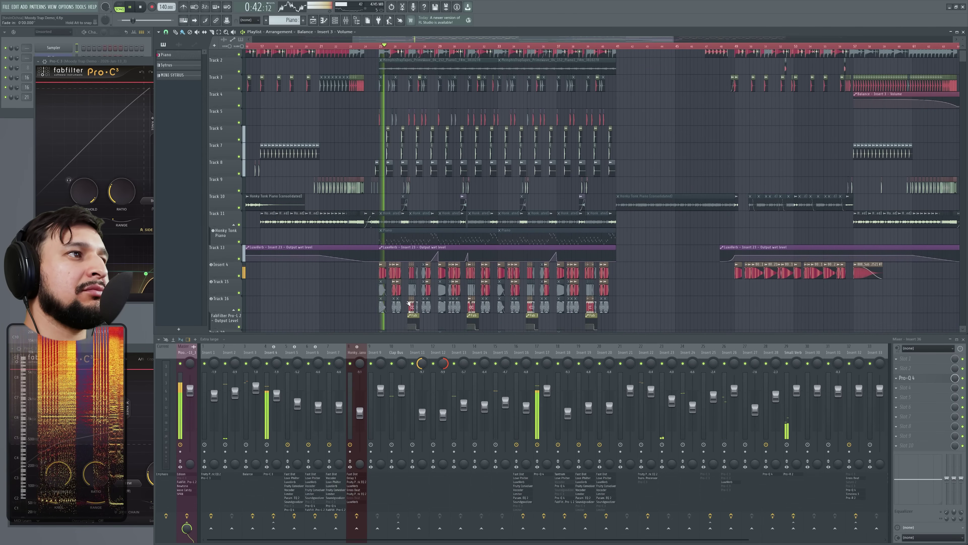
{"action": "scroll", "coordinate": [407, 300], "scroll_direction": "down", "scroll_amount": 1}
{"action": "scroll", "coordinate": [407, 297], "scroll_direction": "up", "scroll_amount": 5}
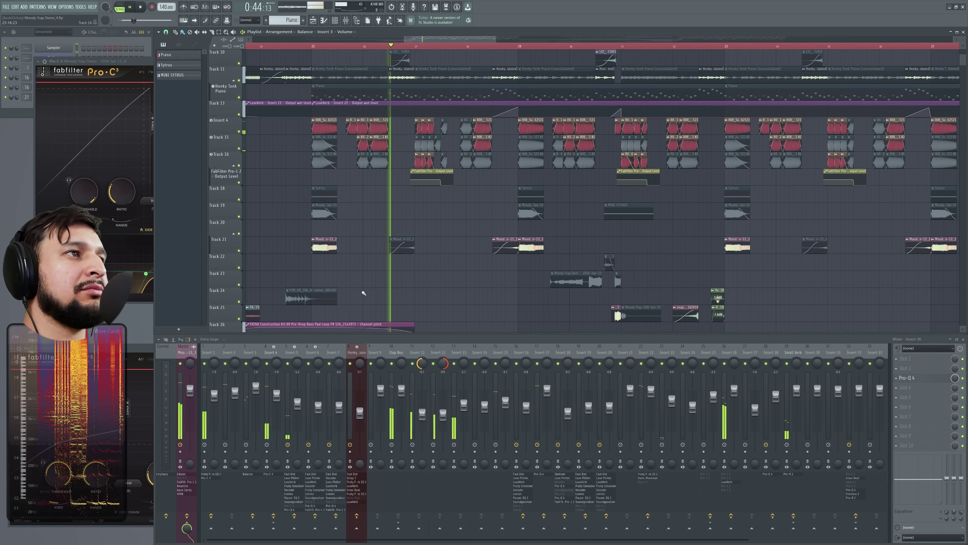
{"action": "scroll", "coordinate": [335, 288], "scroll_direction": "down", "scroll_amount": 2}
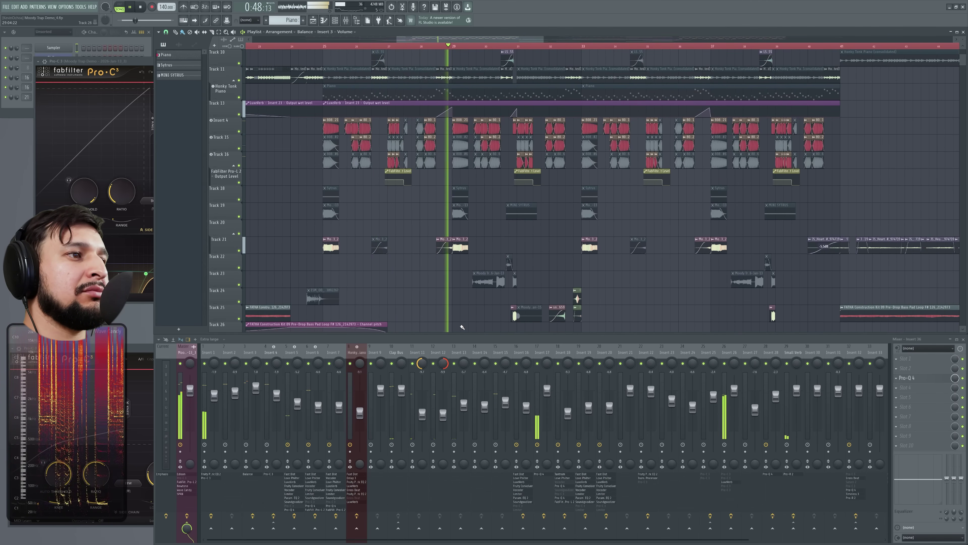
{"action": "left_click", "coordinate": [538, 348]}
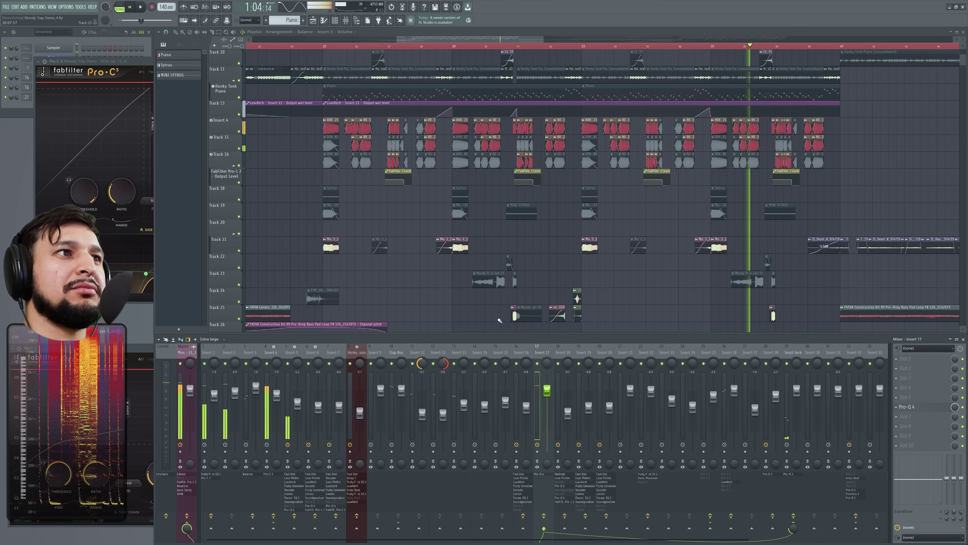
Step: Follow the end of the first drop and the breakdown across the playlist while listening to the mix
{"action": "scroll", "coordinate": [502, 321], "scroll_direction": "down", "scroll_amount": 2}
{"action": "scroll", "coordinate": [703, 289], "scroll_direction": "up", "scroll_amount": 4}
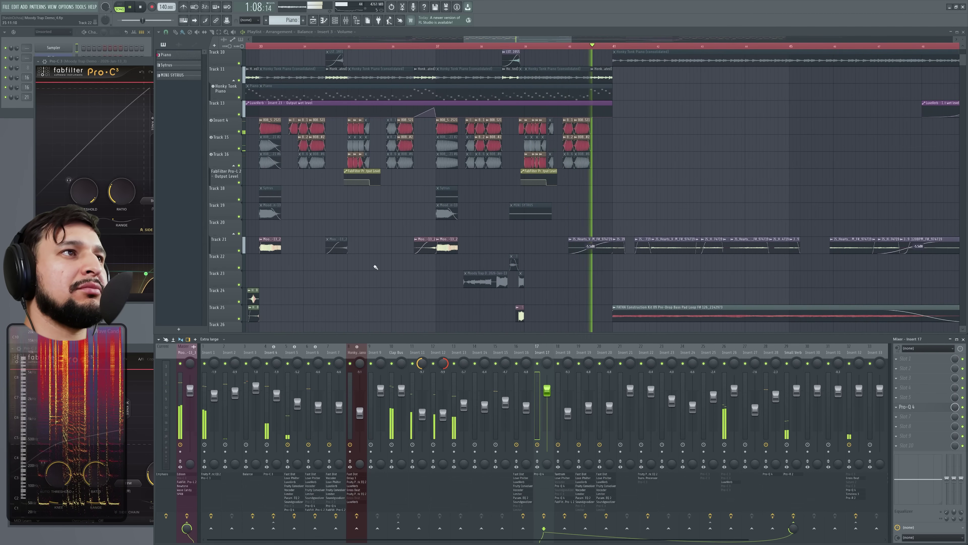
{"action": "scroll", "coordinate": [393, 275], "scroll_direction": "down", "scroll_amount": 4}
{"action": "scroll", "coordinate": [557, 287], "scroll_direction": "up", "scroll_amount": 4}
{"action": "scroll", "coordinate": [230, 231], "scroll_direction": "down", "scroll_amount": 3}
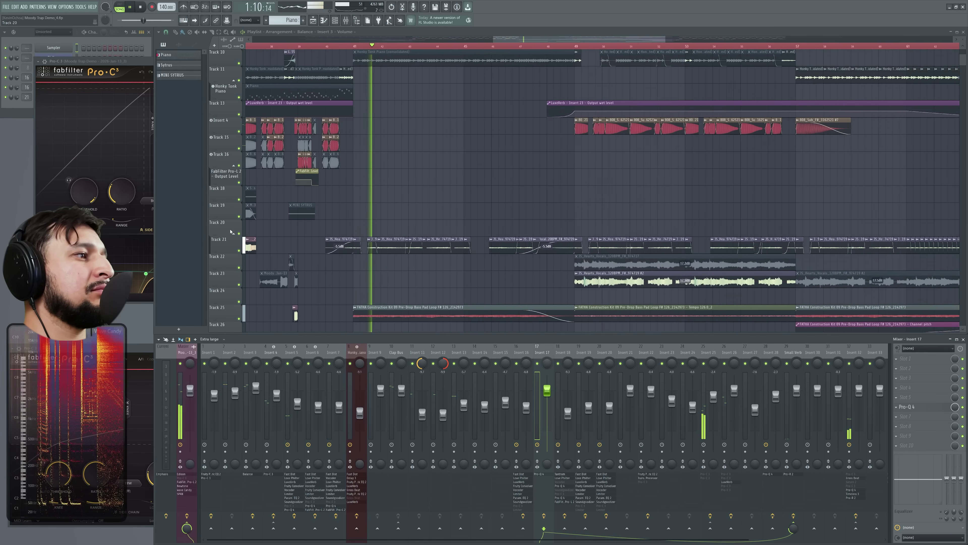
{"action": "scroll", "coordinate": [488, 247], "scroll_direction": "down", "scroll_amount": 4}
{"action": "scroll", "coordinate": [507, 213], "scroll_direction": "up", "scroll_amount": 3}
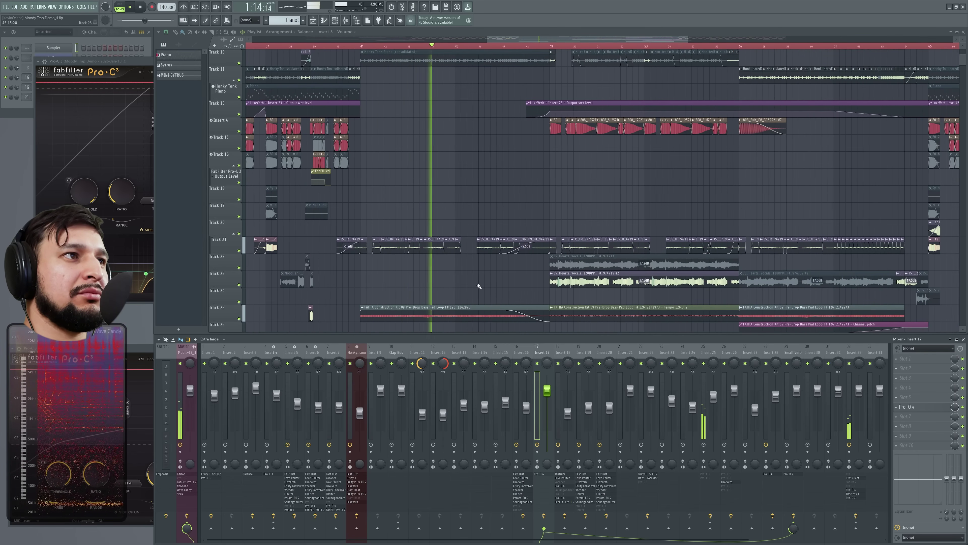
{"action": "scroll", "coordinate": [375, 261], "scroll_direction": "down", "scroll_amount": 3}
{"action": "scroll", "coordinate": [439, 229], "scroll_direction": "up", "scroll_amount": 2}
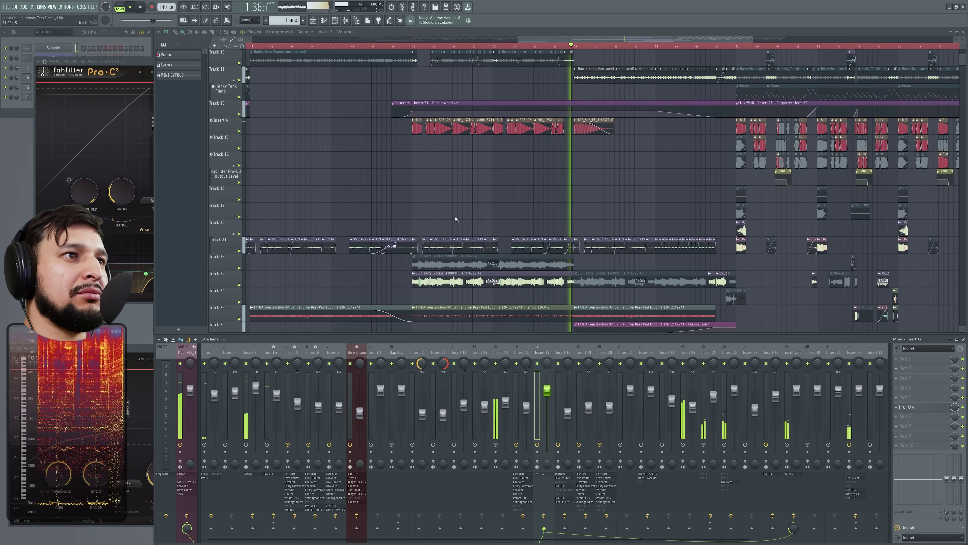
Step: Examine the build-up's vocal, pad, impact and riser clips down to Track 33 while the arrangement plays
{"action": "scroll", "coordinate": [456, 219], "scroll_direction": "down", "scroll_amount": 4}
{"action": "scroll", "coordinate": [583, 232], "scroll_direction": "up", "scroll_amount": 6}
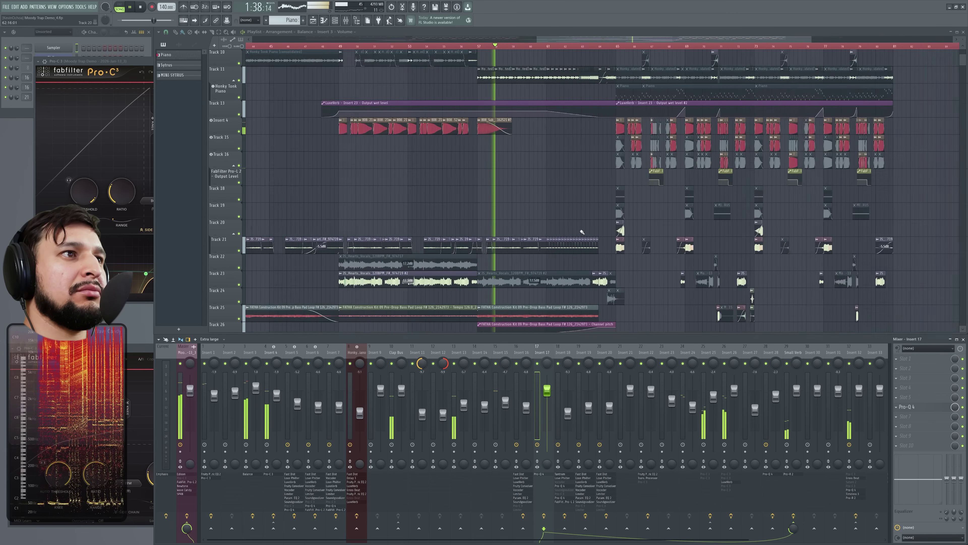
{"action": "scroll", "coordinate": [472, 246], "scroll_direction": "down", "scroll_amount": 4}
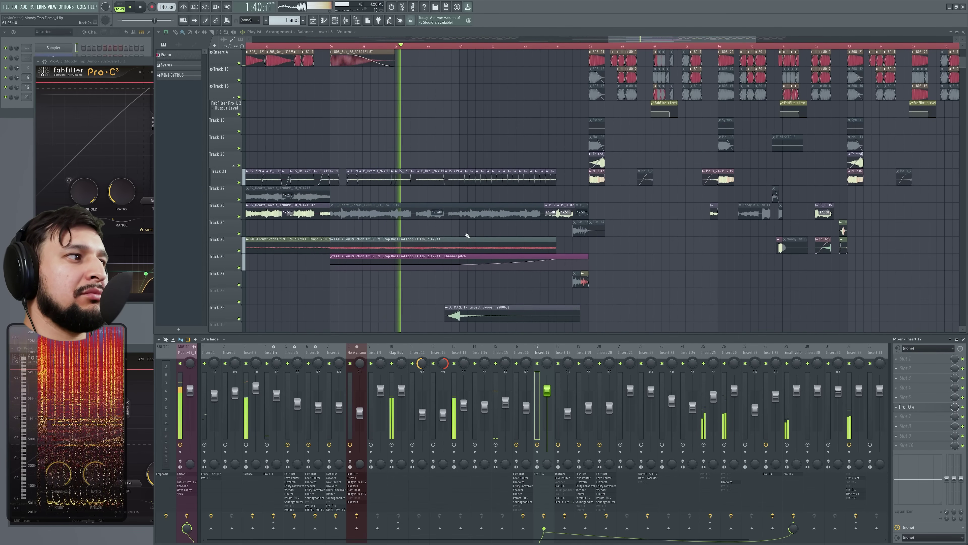
{"action": "scroll", "coordinate": [467, 235], "scroll_direction": "down", "scroll_amount": 3}
{"action": "scroll", "coordinate": [469, 244], "scroll_direction": "down", "scroll_amount": 3}
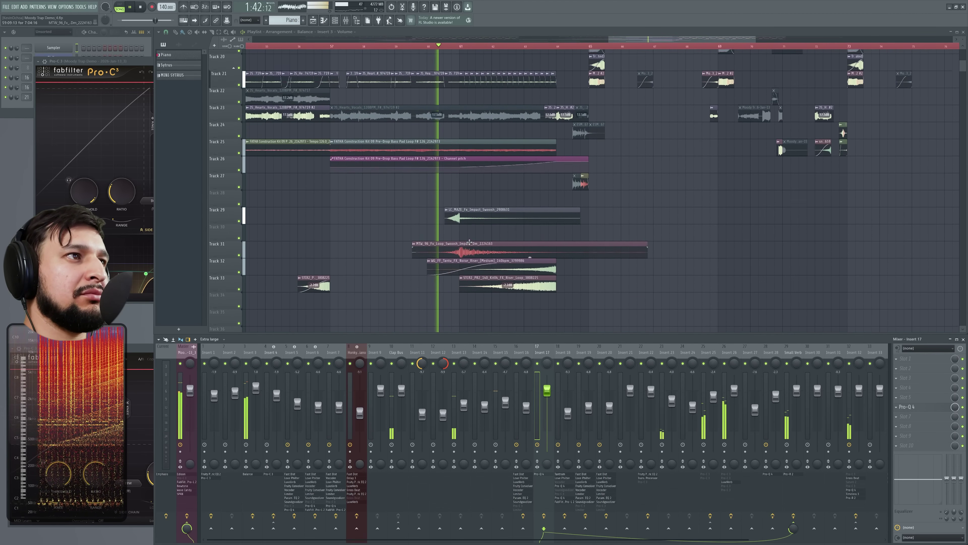
{"action": "scroll", "coordinate": [472, 255], "scroll_direction": "up", "scroll_amount": 3}
{"action": "scroll", "coordinate": [474, 260], "scroll_direction": "down", "scroll_amount": 1}
{"action": "scroll", "coordinate": [415, 252], "scroll_direction": "down", "scroll_amount": 1}
{"action": "scroll", "coordinate": [457, 259], "scroll_direction": "down", "scroll_amount": 4}
{"action": "scroll", "coordinate": [470, 267], "scroll_direction": "up", "scroll_amount": 18}
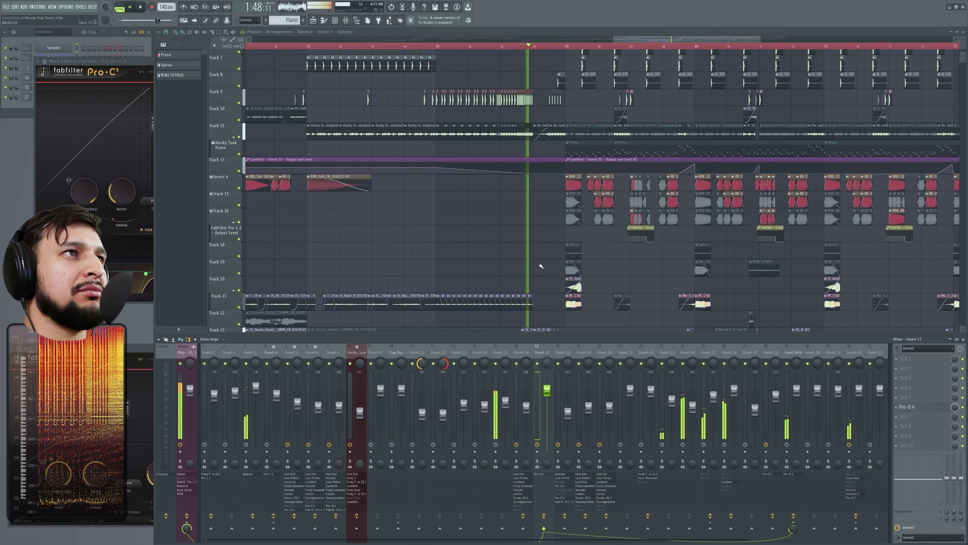
Step: Follow the second drop from the drum tracks to the lower effect tracks until the arrangement ends, and stop playback
{"action": "scroll", "coordinate": [542, 266], "scroll_direction": "up", "scroll_amount": 6}
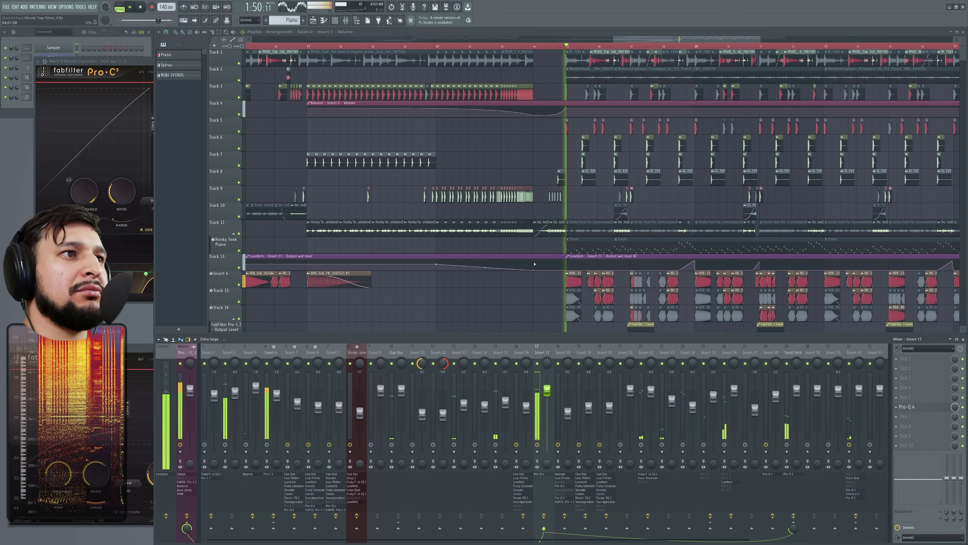
{"action": "scroll", "coordinate": [523, 264], "scroll_direction": "up", "scroll_amount": 1}
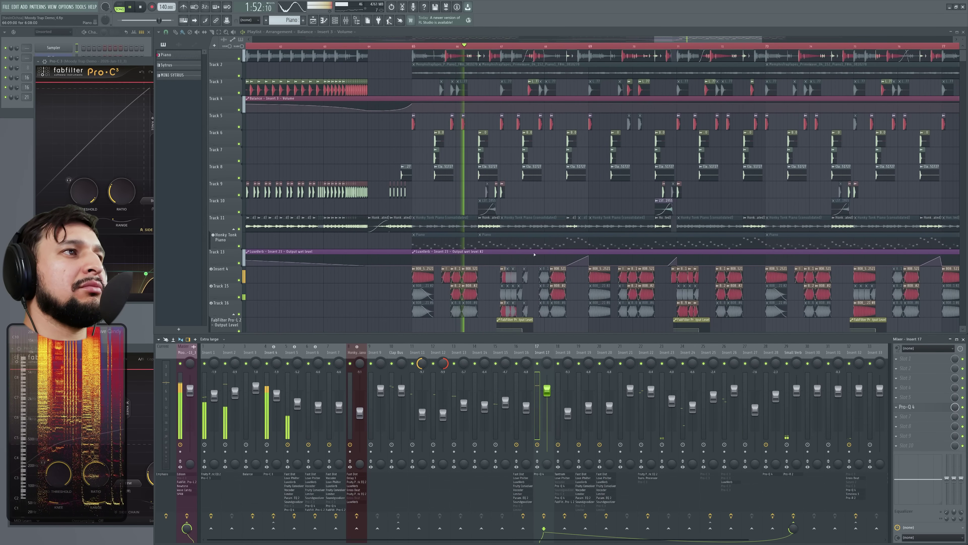
{"action": "scroll", "coordinate": [468, 247], "scroll_direction": "down", "scroll_amount": 3}
{"action": "scroll", "coordinate": [468, 247], "scroll_direction": "down", "scroll_amount": 2}
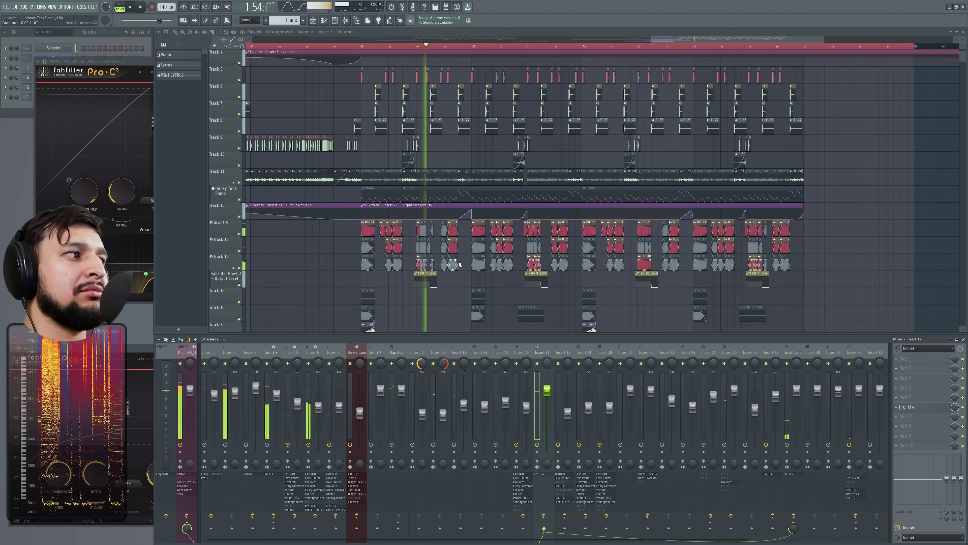
{"action": "scroll", "coordinate": [459, 264], "scroll_direction": "down", "scroll_amount": 3}
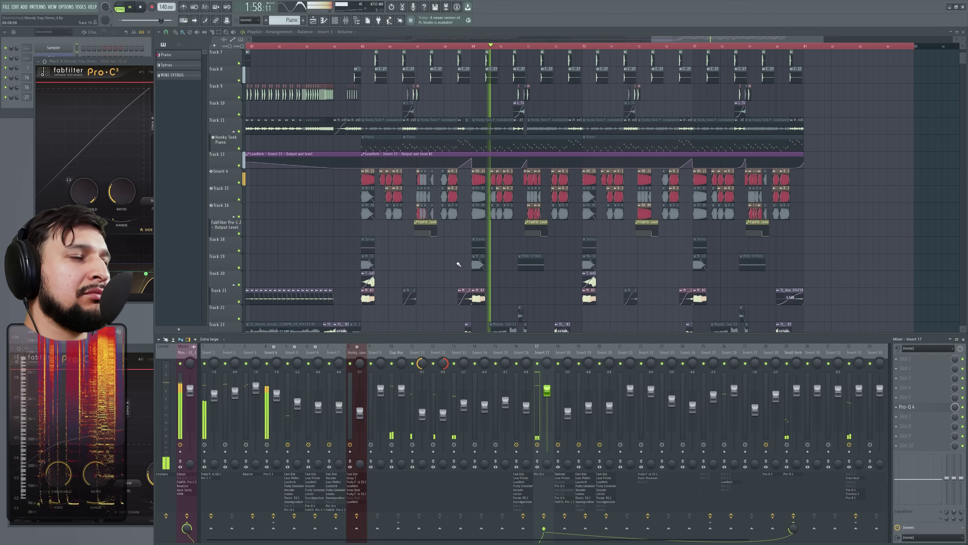
{"action": "scroll", "coordinate": [459, 264], "scroll_direction": "down", "scroll_amount": 4}
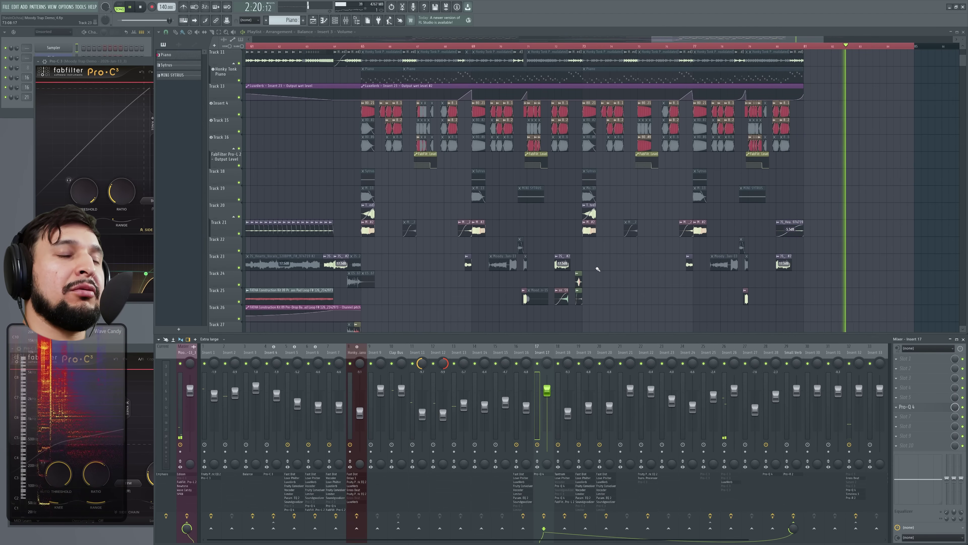
{"action": "key", "text": "space"}
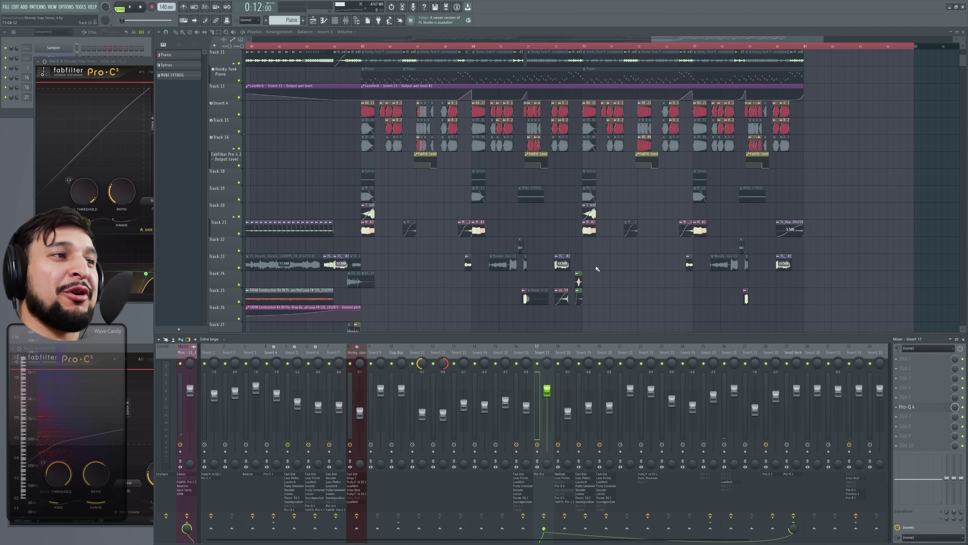
Step: Solo Track 10, play the intro's Honky Tonk Piano (consolidated) clip from its start, and select its mixer track, Insert 26
{"action": "scroll", "coordinate": [520, 230], "scroll_direction": "down", "scroll_amount": 5}
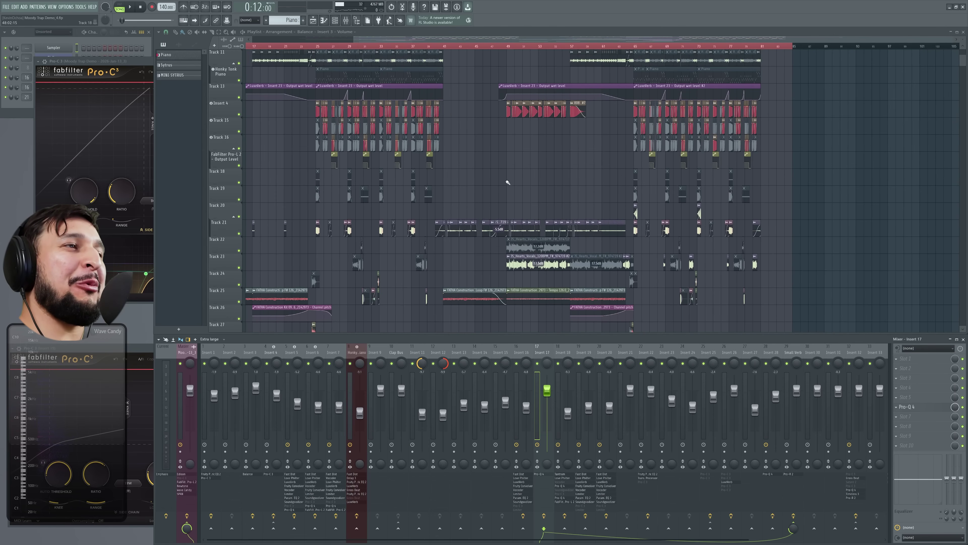
{"action": "scroll", "coordinate": [534, 174], "scroll_direction": "down", "scroll_amount": 5}
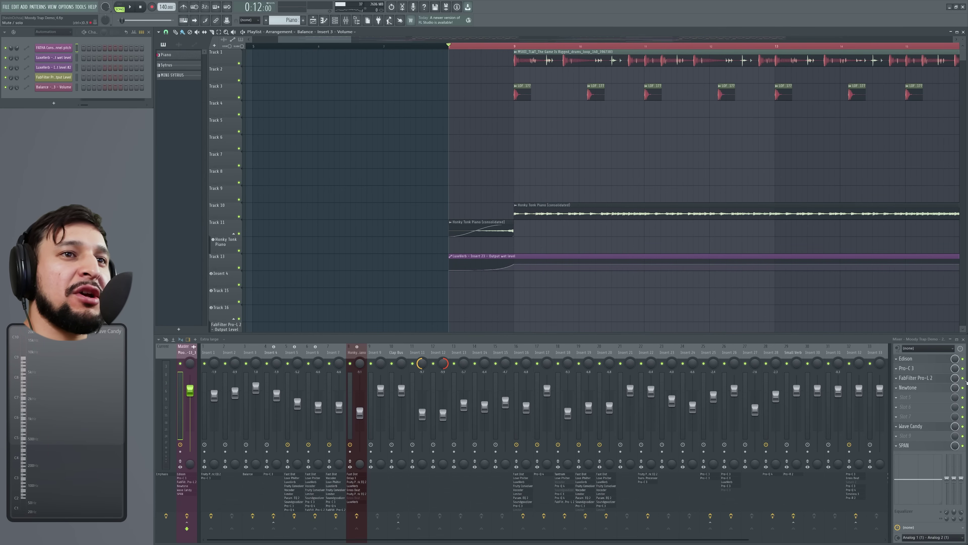
{"action": "scroll", "coordinate": [442, 279], "scroll_direction": "down", "scroll_amount": 4}
{"action": "left_click_drag", "start_coordinate": [341, 271], "coordinate": [718, 151]}
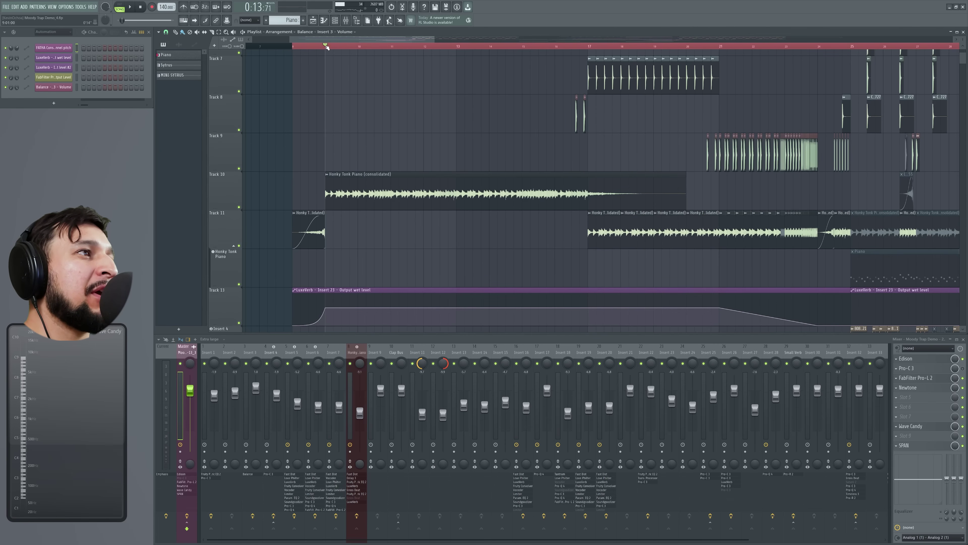
{"action": "left_click", "coordinate": [239, 207], "text": "ctrl"}
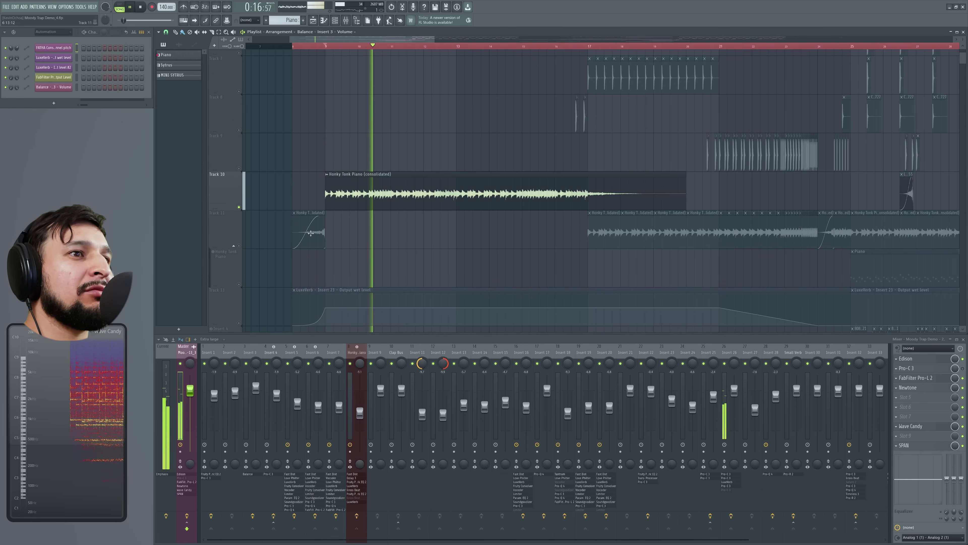
{"action": "left_click", "coordinate": [731, 354]}
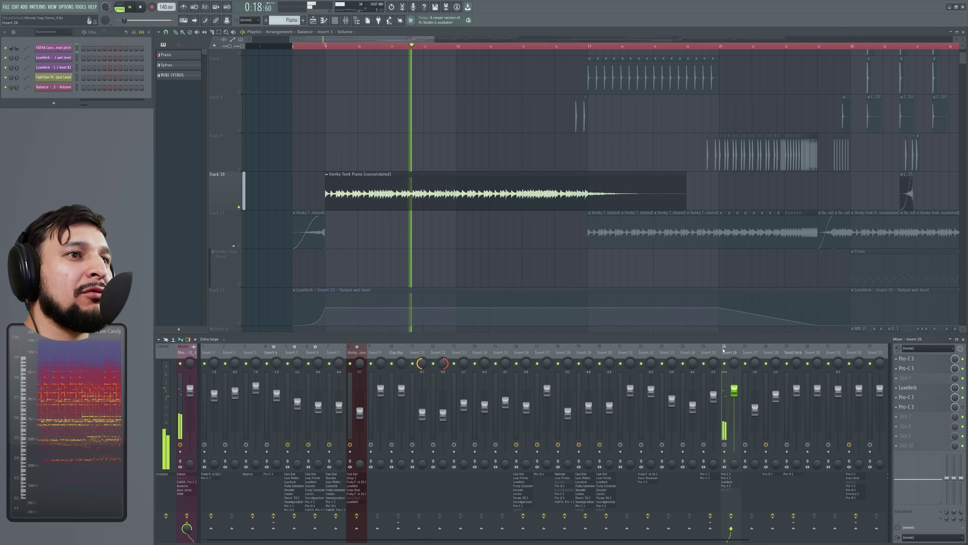
Step: Stop playback, show the Unsorted channel group, and look at the Honky Tonk Piano's FLEX instrument before closing it
{"action": "key", "text": "space"}
{"action": "left_click", "coordinate": [49, 32]}
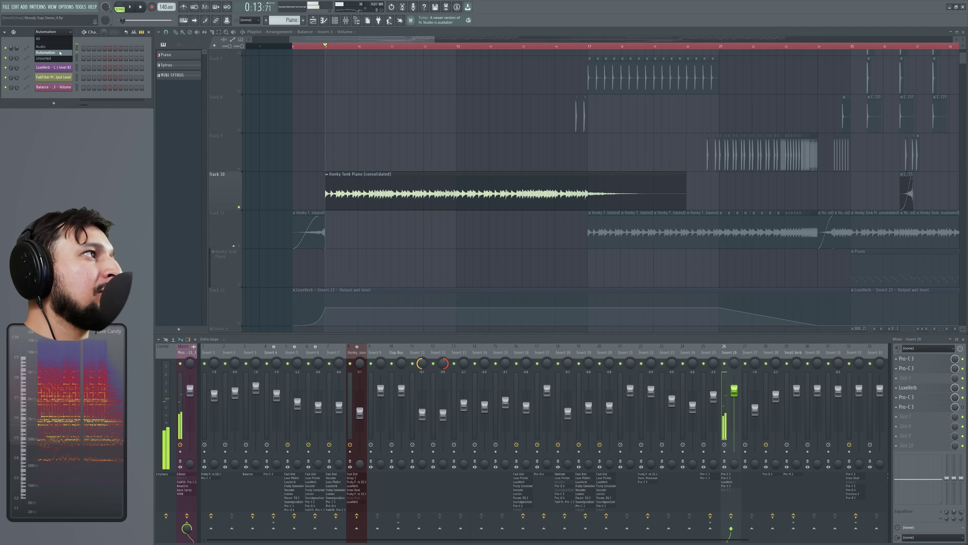
{"action": "left_click", "coordinate": [60, 59]}
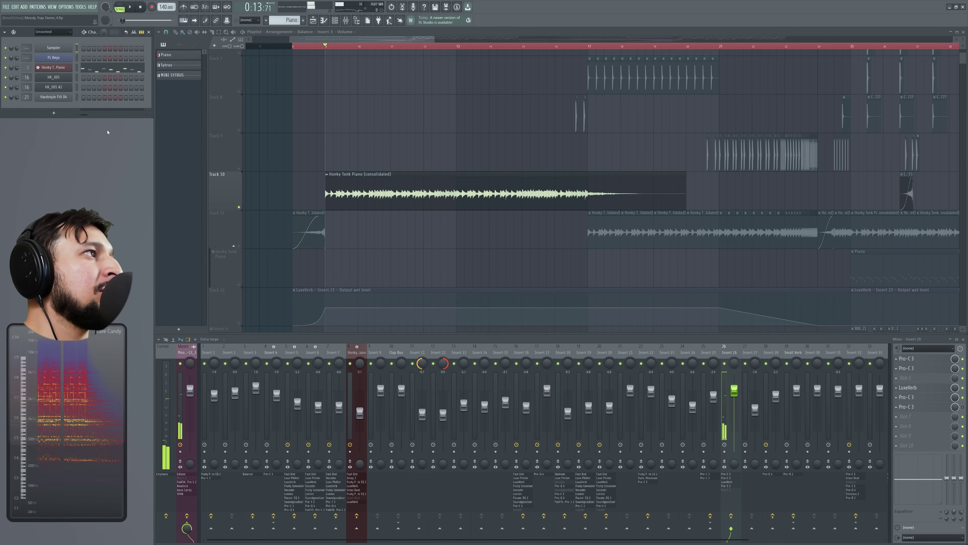
{"action": "left_click", "coordinate": [64, 70]}
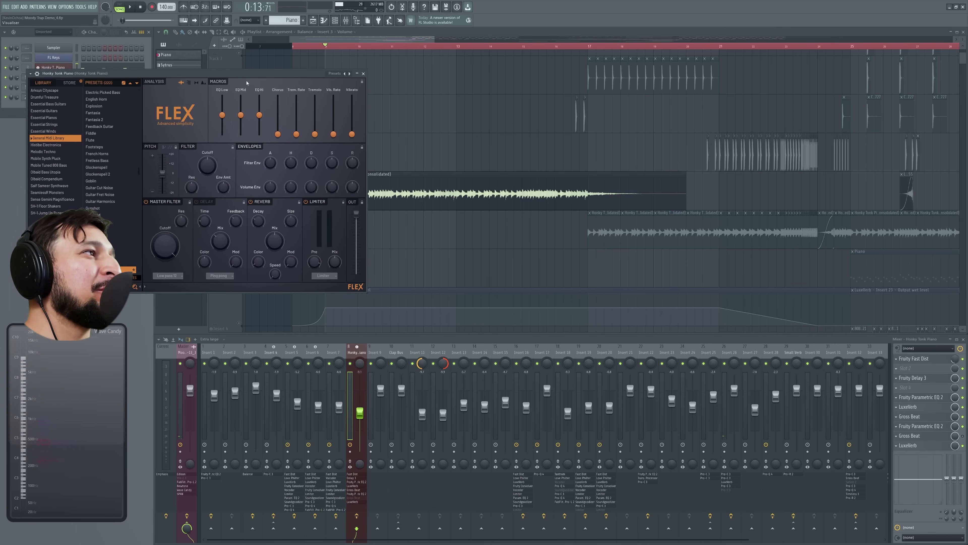
{"action": "left_click", "coordinate": [364, 74]}
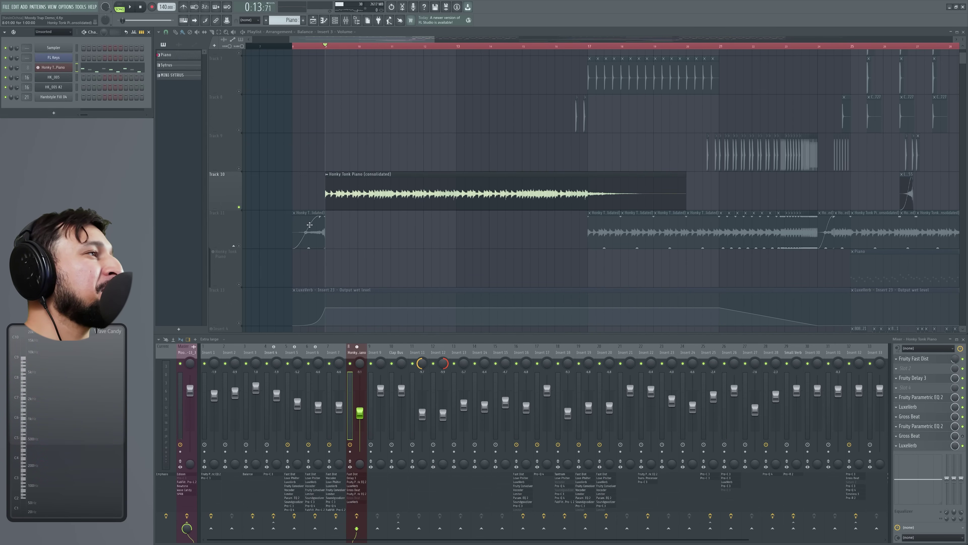
Step: Examine the Honky Tonk Piano's notes in the piano roll and return to the playlist
{"action": "left_click", "coordinate": [126, 70]}
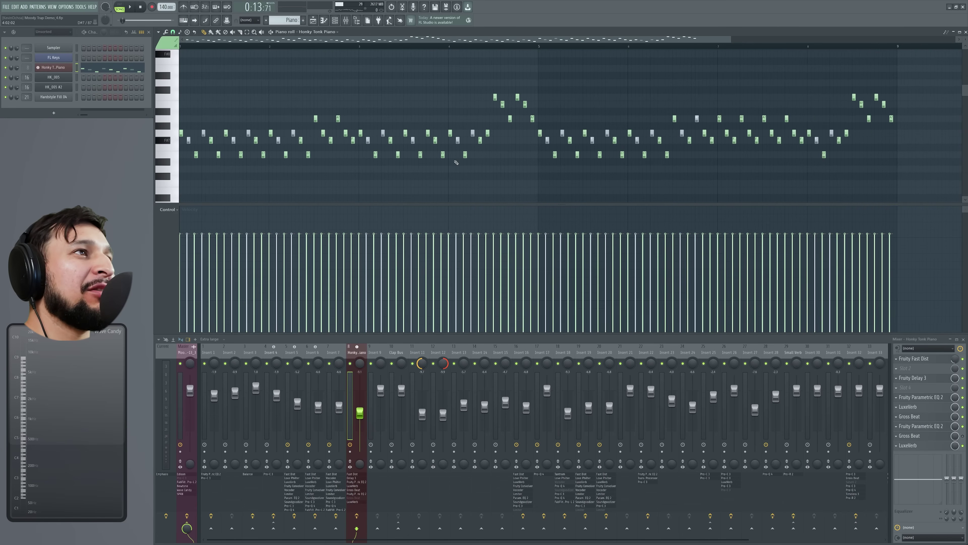
{"action": "left_click", "coordinate": [313, 21]}
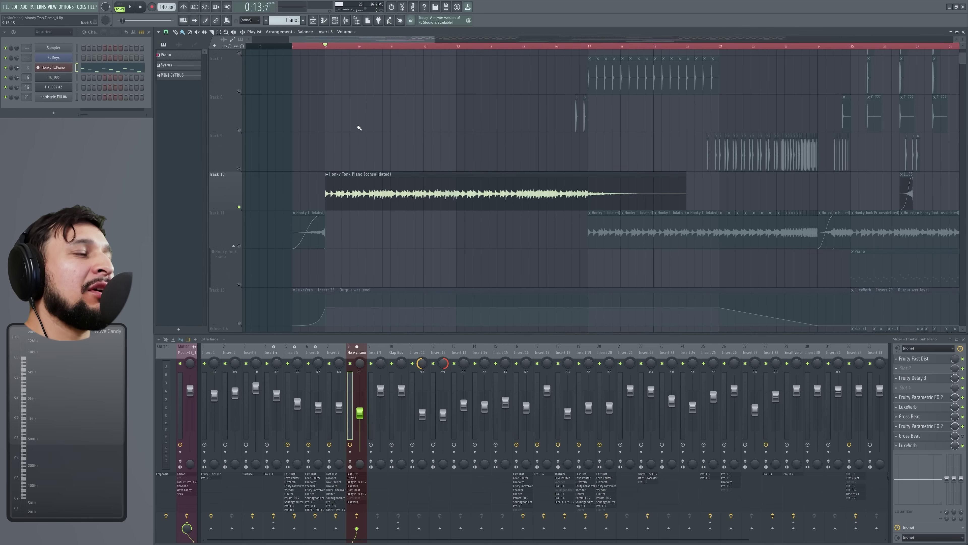
Step: Select the consolidated piano clip on Track 10, play it, and toggle Insert 26's effect slots while listening
{"action": "left_click", "coordinate": [421, 196]}
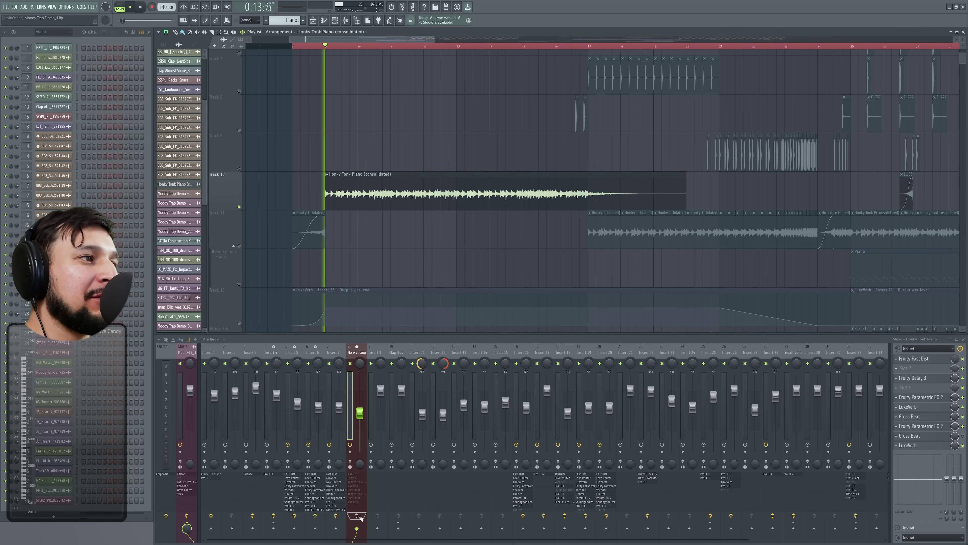
{"action": "key", "text": "space"}
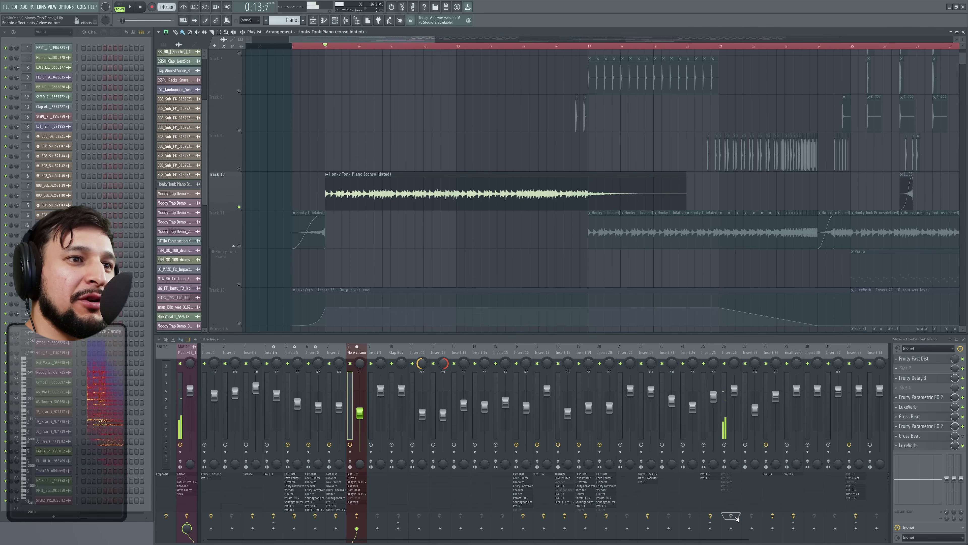
{"action": "left_click", "coordinate": [737, 518]}
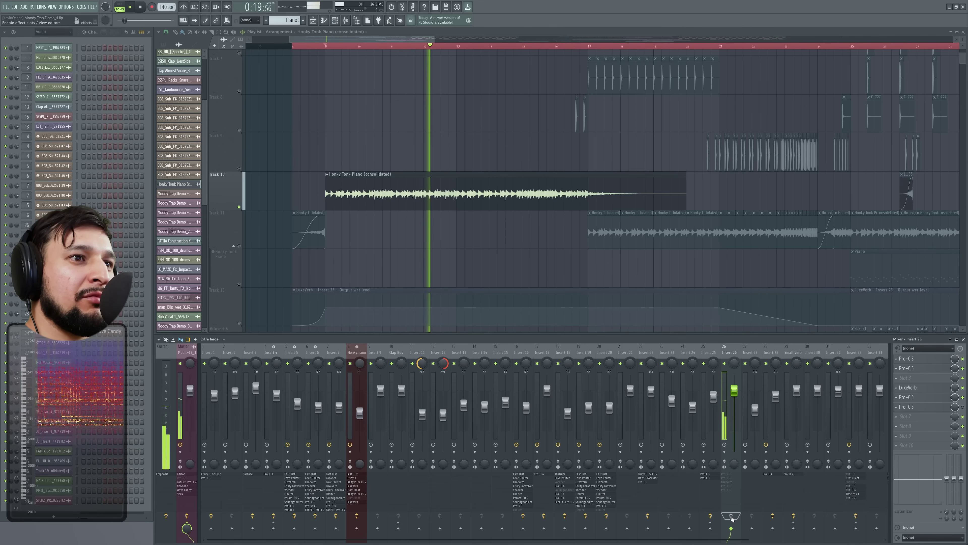
Step: Stop playback, show the Unsorted channel group, and replay the consolidated piano clip on Track 10 for comparison
{"action": "key", "text": "space"}
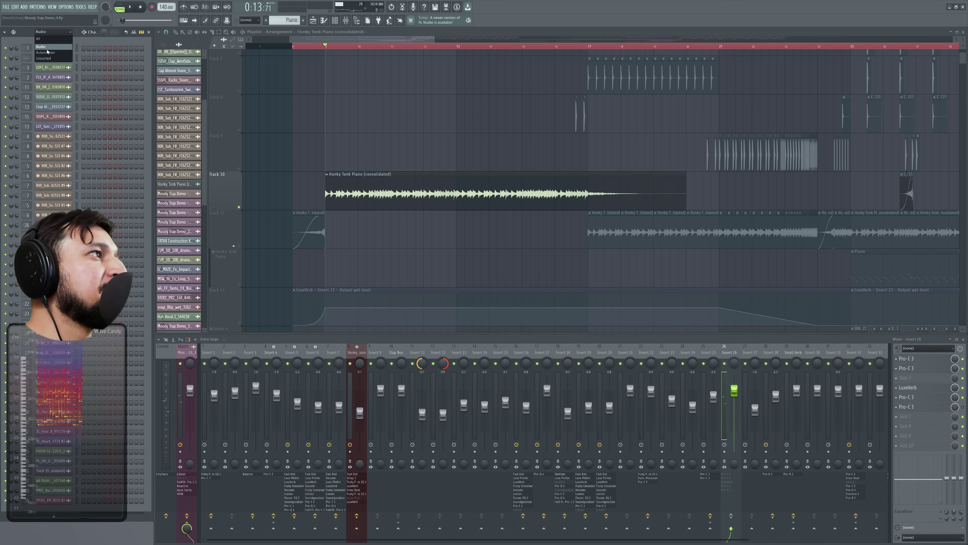
{"action": "left_click", "coordinate": [53, 58]}
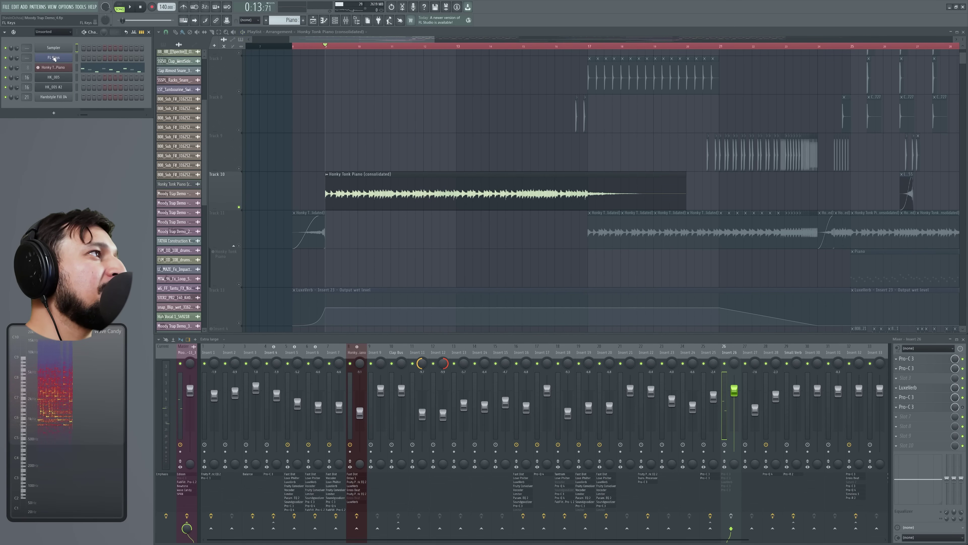
{"action": "left_click", "coordinate": [423, 192]}
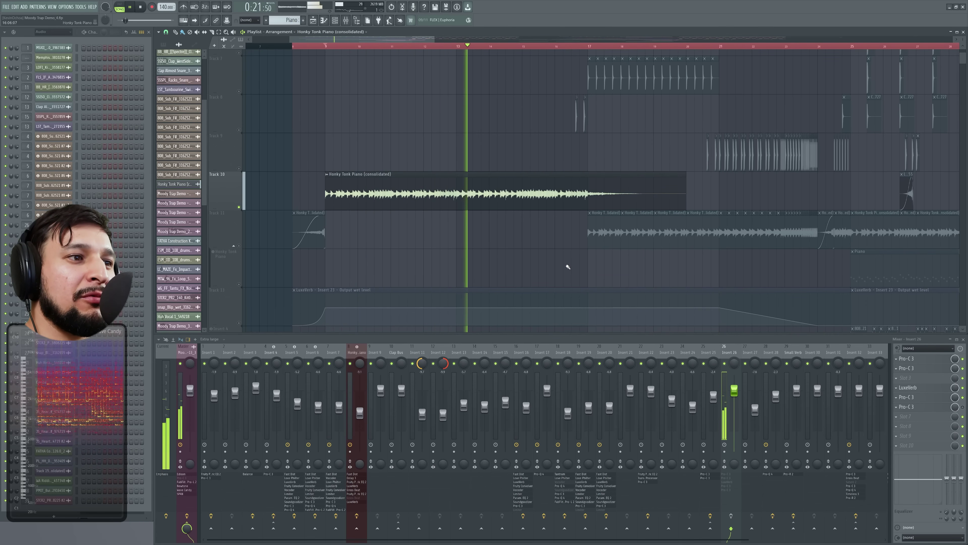
{"action": "key", "text": "space"}
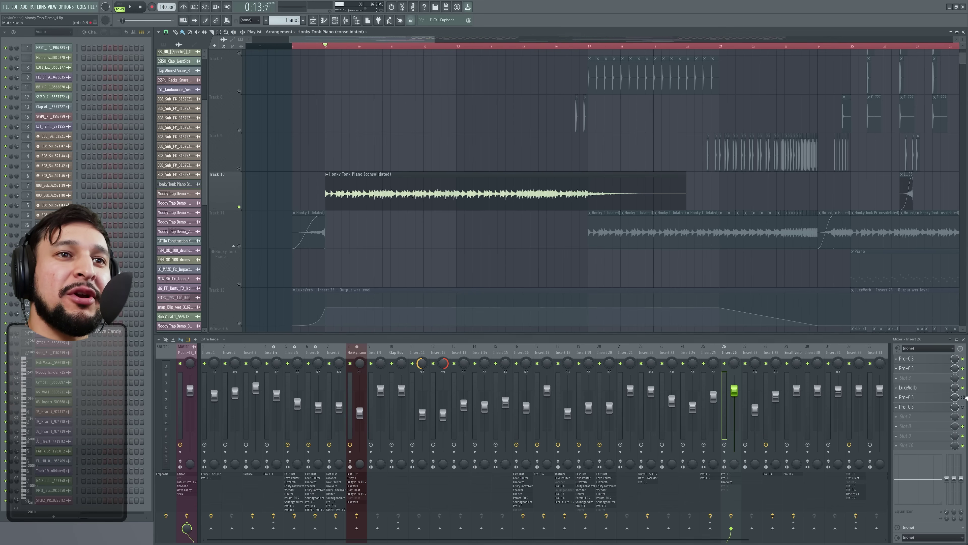
Step: Open the first two Pro-C 3 compressors on Insert 26, arrange their windows apart, and switch off the second compressor's slot
{"action": "left_click", "coordinate": [918, 360]}
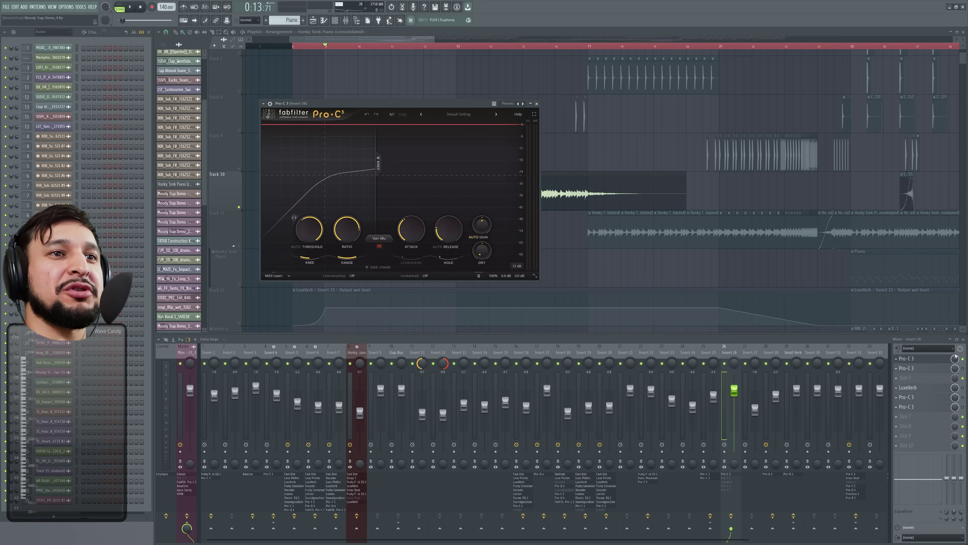
{"action": "left_click", "coordinate": [936, 370]}
{"action": "left_click", "coordinate": [936, 372]}
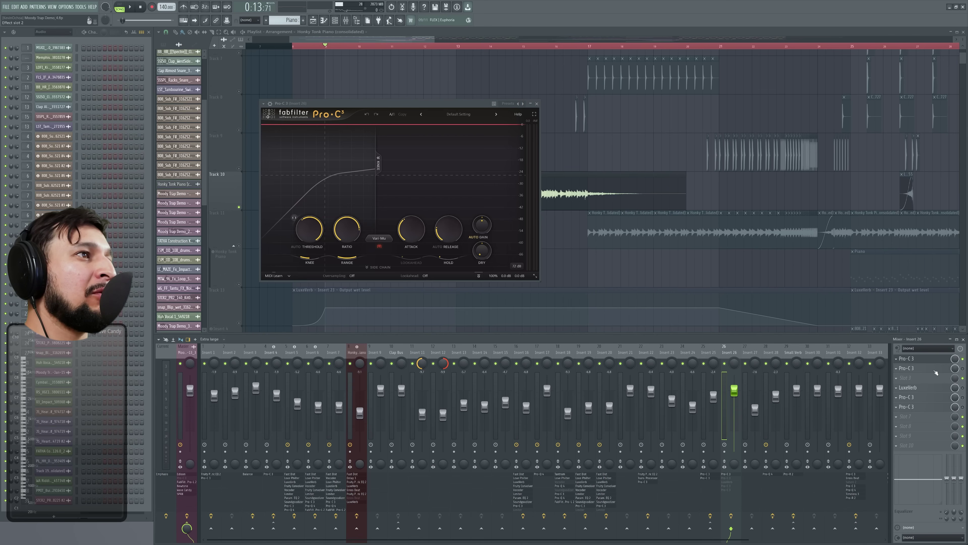
{"action": "left_click", "coordinate": [936, 369]}
{"action": "left_click_drag", "start_coordinate": [175, 57], "coordinate": [746, 184]}
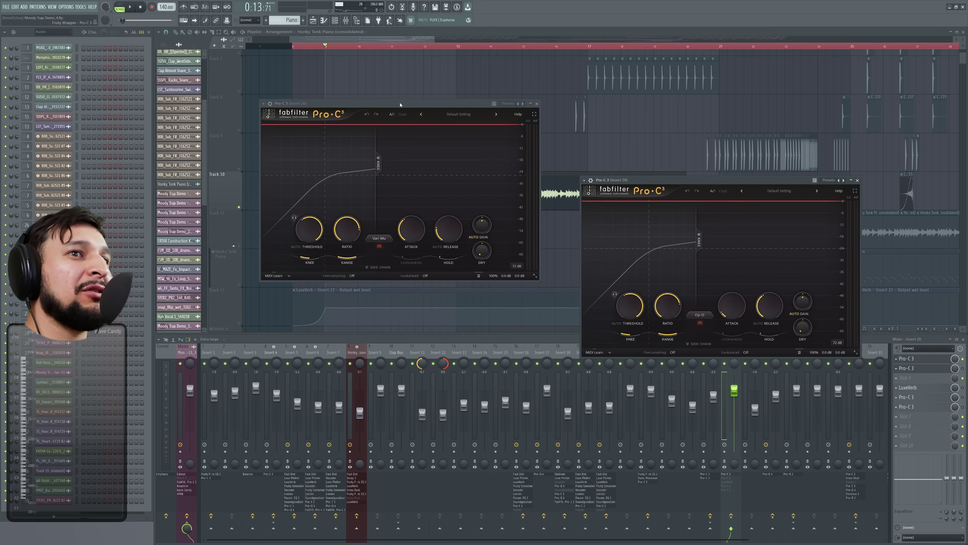
{"action": "left_click_drag", "start_coordinate": [401, 105], "coordinate": [365, 97]}
{"action": "left_click", "coordinate": [962, 369]}
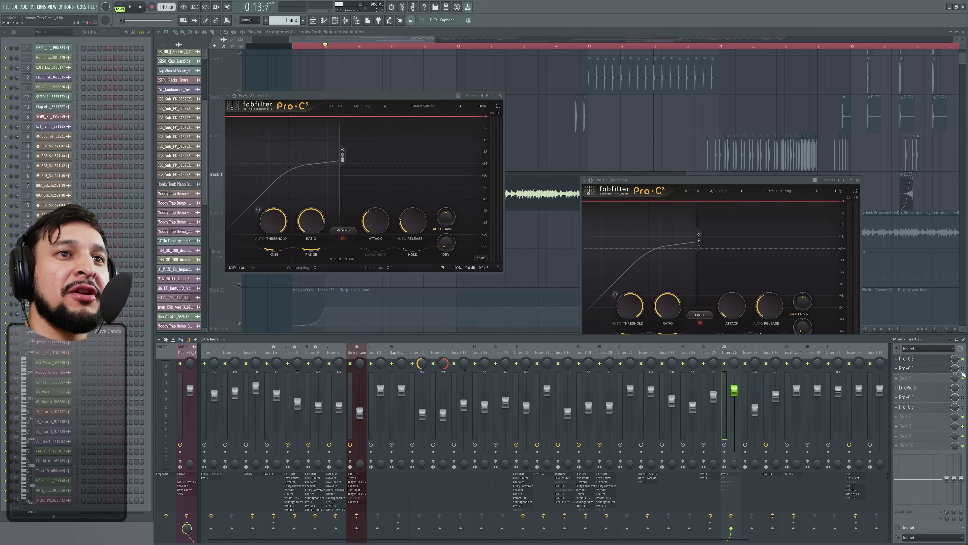
Step: Play the piano, try the first Pro-C 3 at minimum ratio with Character off, and undo both changes
{"action": "key", "text": "space"}
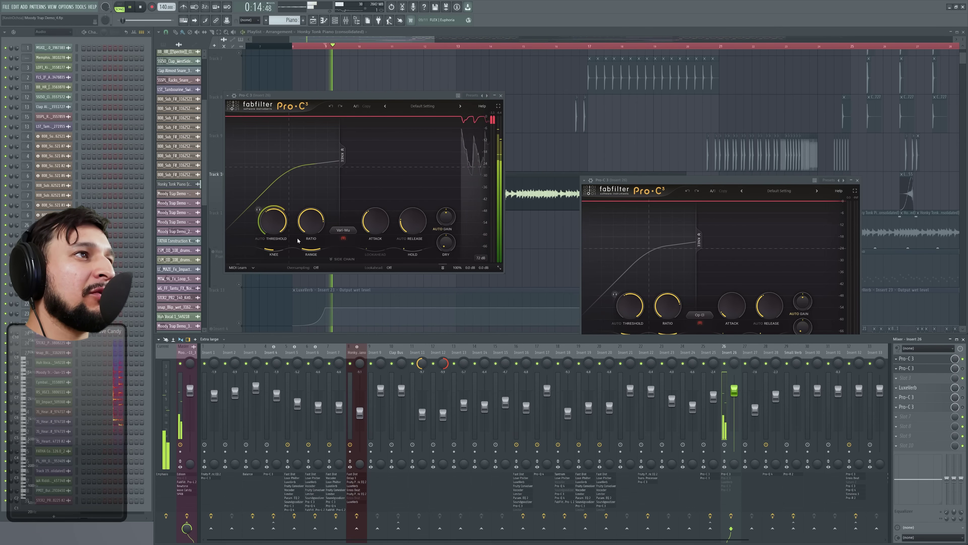
{"action": "left_click_drag", "start_coordinate": [311, 228], "coordinate": [295, 400]}
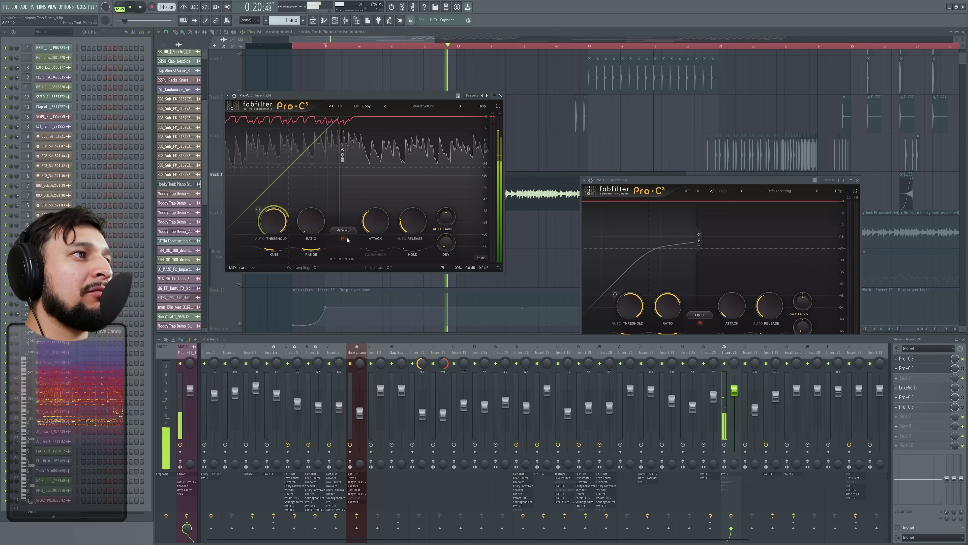
{"action": "mouse_move", "coordinate": [343, 239]}
{"action": "left_click", "coordinate": [320, 253]}
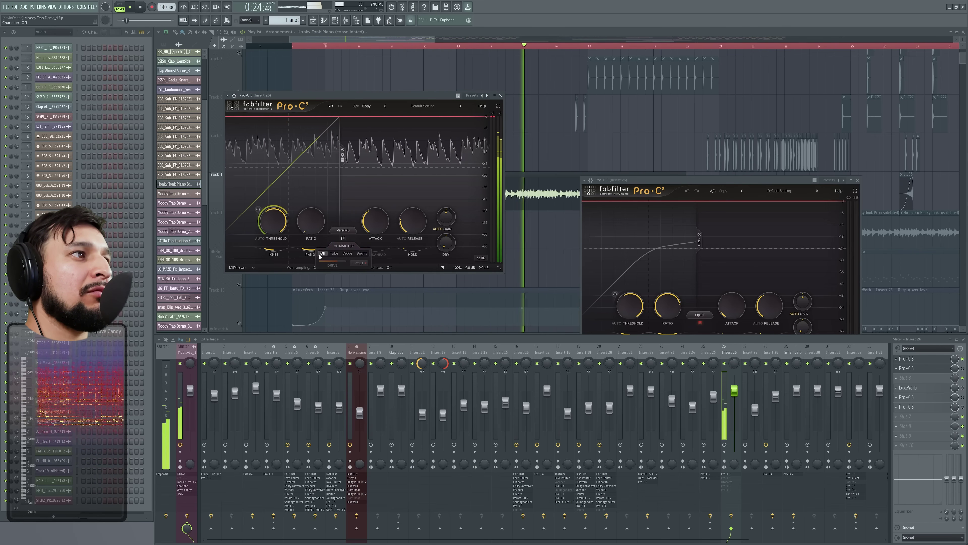
{"action": "left_click", "coordinate": [330, 106]}
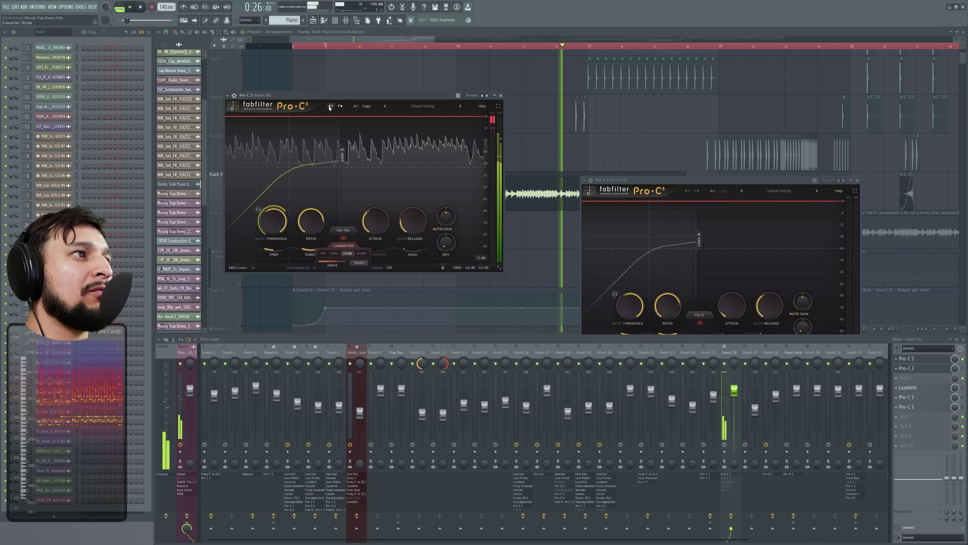
{"action": "left_click", "coordinate": [330, 107]}
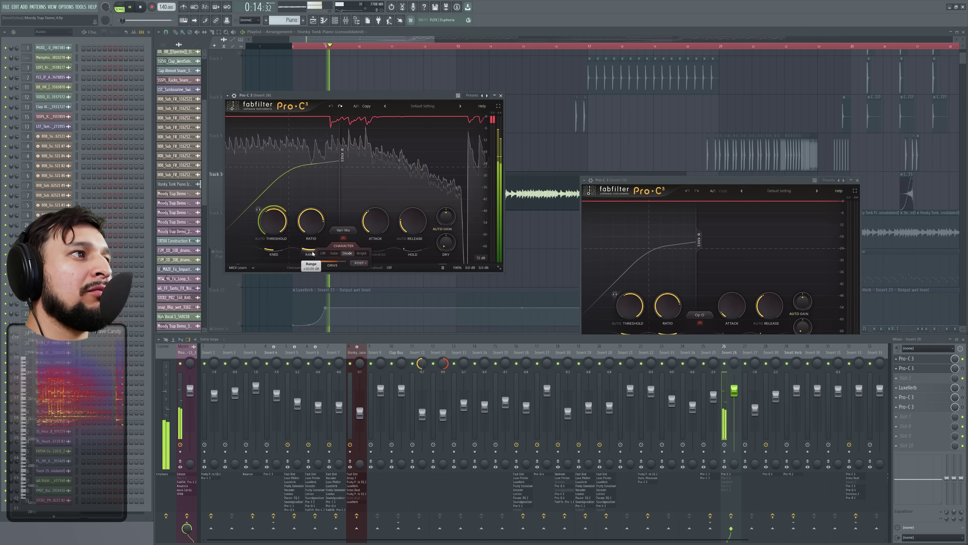
{"action": "left_click_drag", "start_coordinate": [315, 224], "coordinate": [270, 293]}
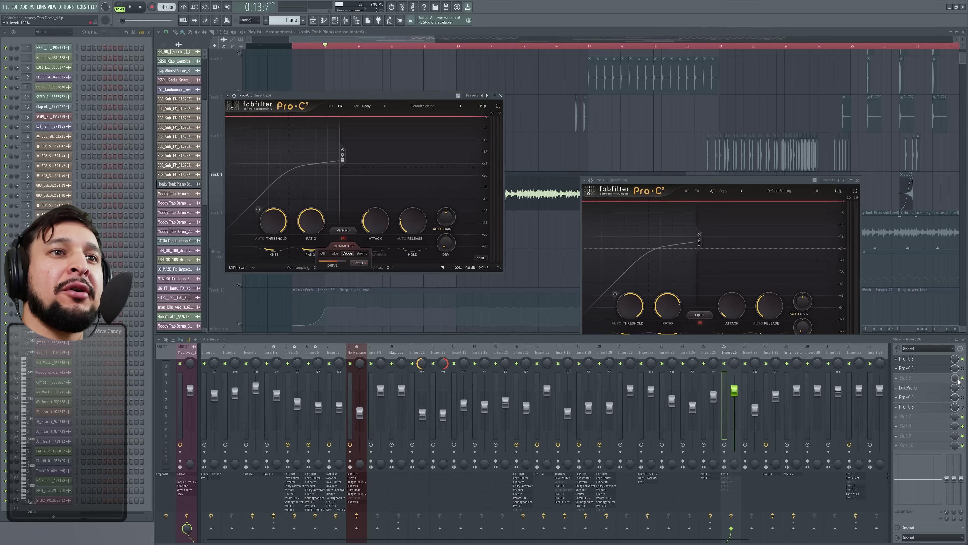
Step: Reopen the second Pro-C 3 beside the first and compare the playing piano with that compressor bypassed and active
{"action": "left_click", "coordinate": [944, 368]}
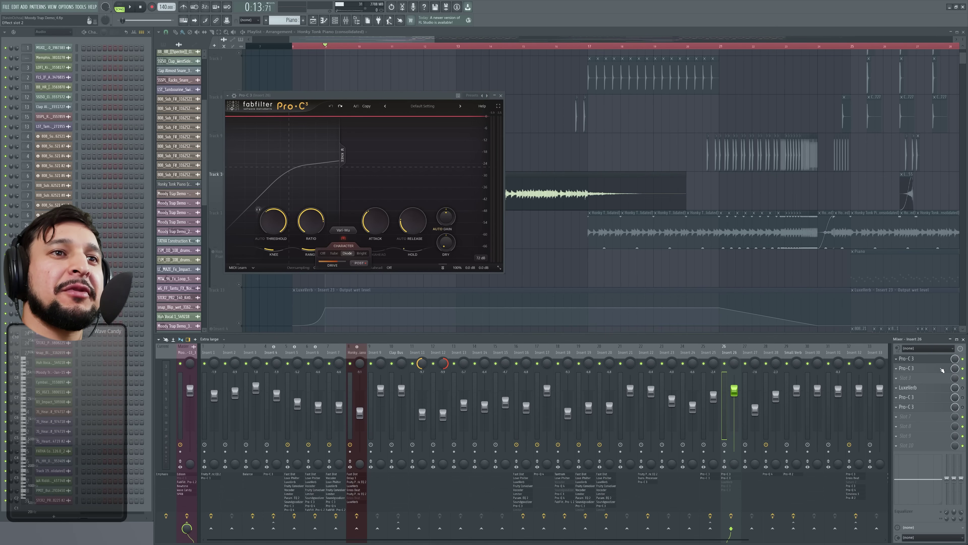
{"action": "left_click", "coordinate": [942, 369]}
{"action": "key", "text": "space"}
{"action": "left_click_drag", "start_coordinate": [672, 181], "coordinate": [548, 187]}
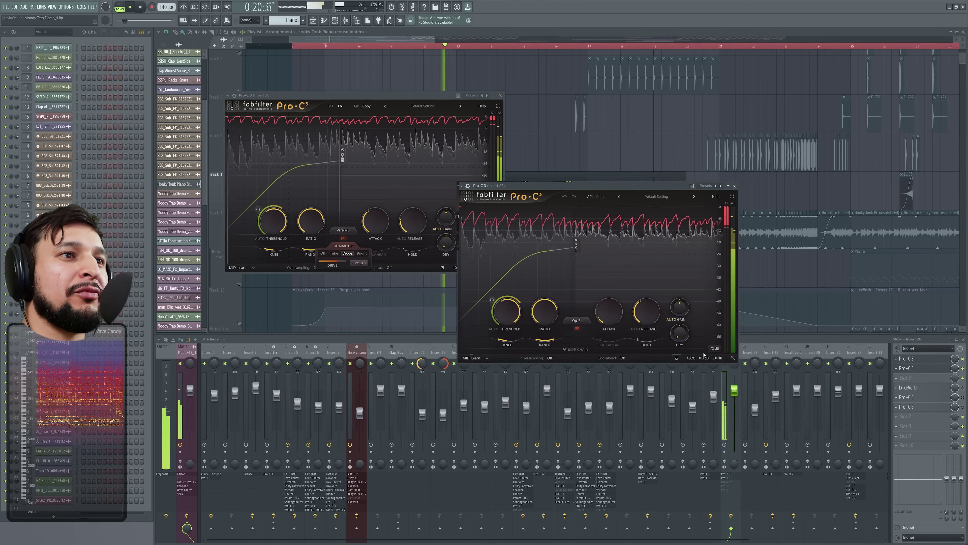
{"action": "left_click", "coordinate": [676, 358]}
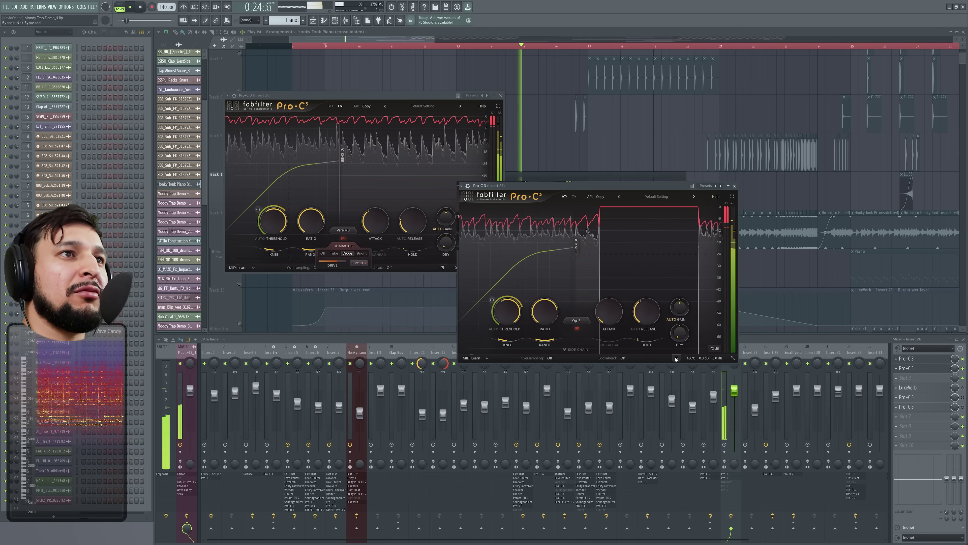
{"action": "left_click", "coordinate": [676, 358]}
{"action": "key", "text": "space"}
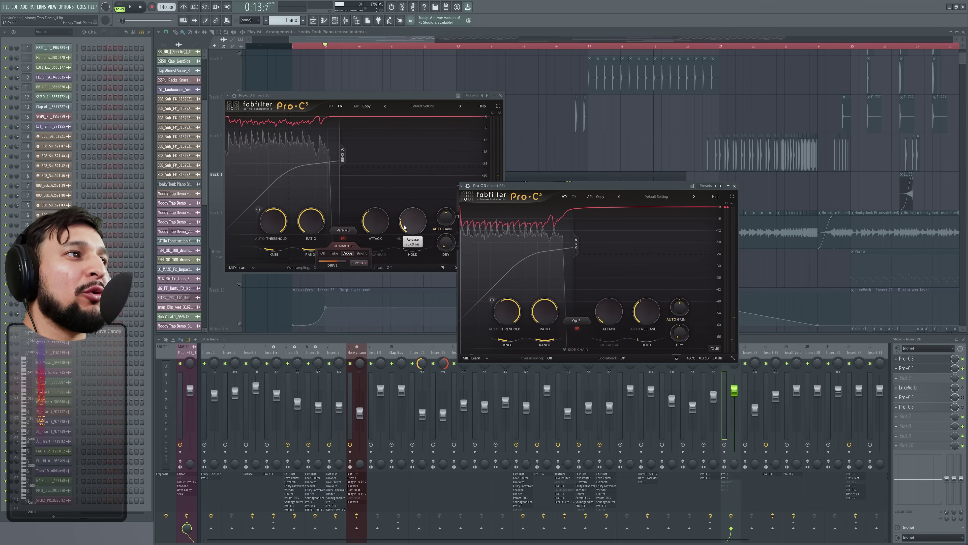
Step: Try the second Pro-C 3 on the playing piano at a 1:1 ratio with Character off, and bring back compression and the Diode character
{"action": "mouse_move", "coordinate": [695, 341]}
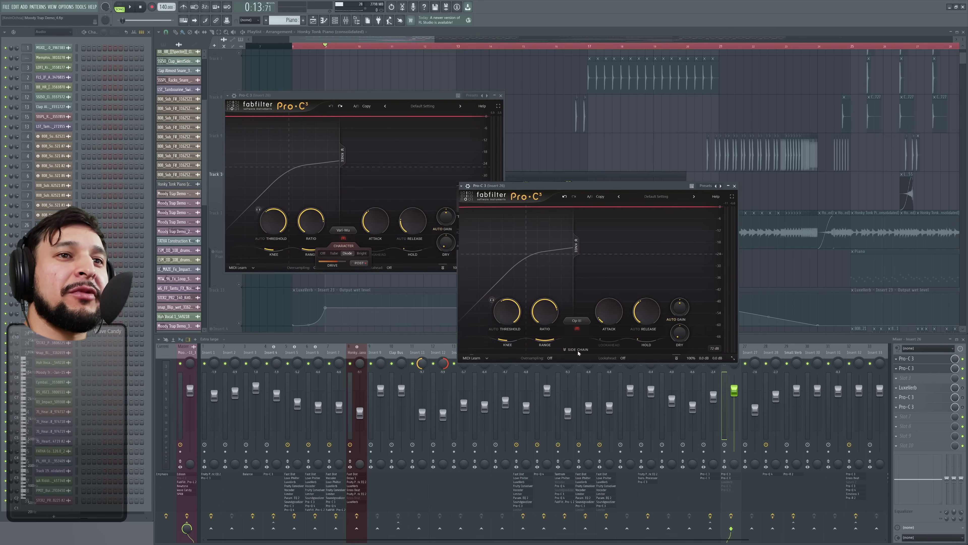
{"action": "left_click", "coordinate": [577, 330]}
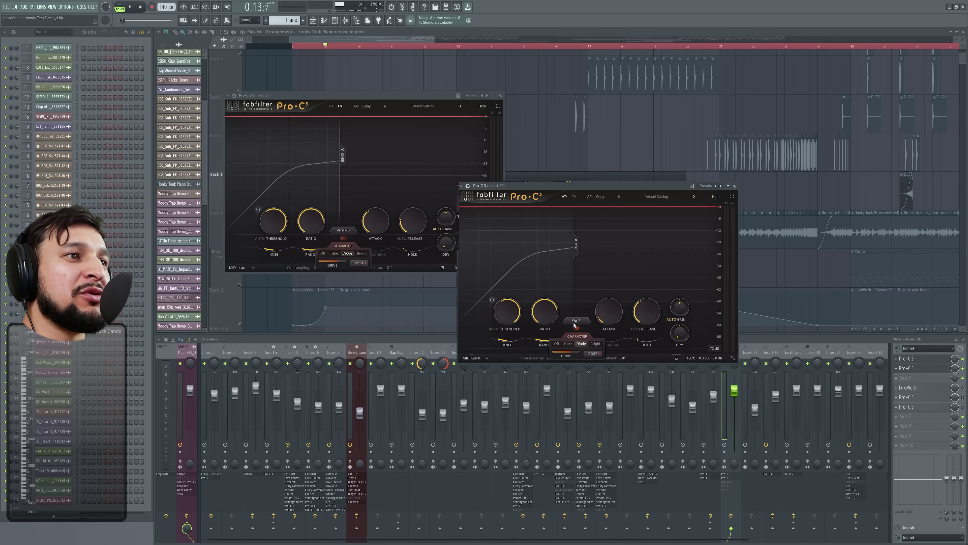
{"action": "left_click", "coordinate": [579, 322]}
{"action": "left_click_drag", "start_coordinate": [545, 319], "coordinate": [550, 368]}
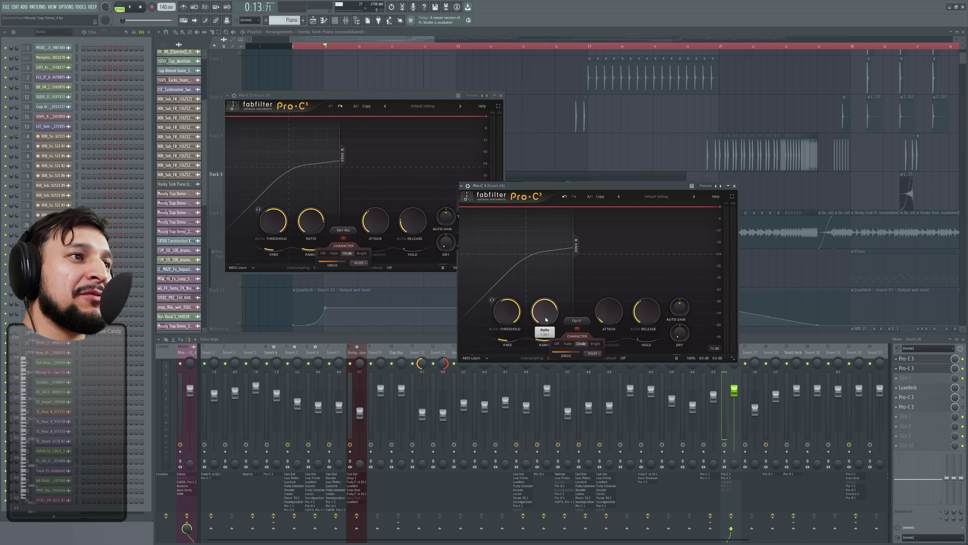
{"action": "key", "text": "space"}
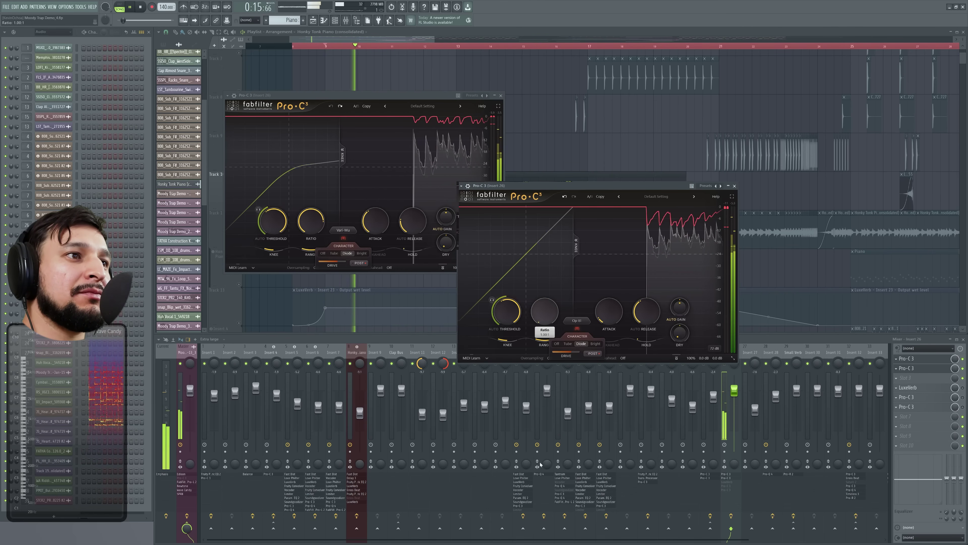
{"action": "left_click", "coordinate": [558, 344]}
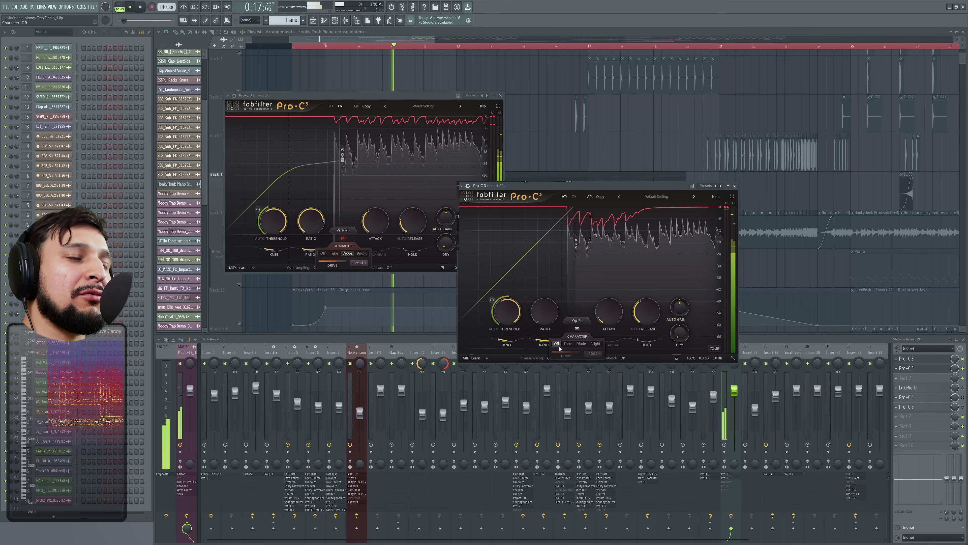
{"action": "left_click_drag", "start_coordinate": [532, 292], "coordinate": [520, 234]}
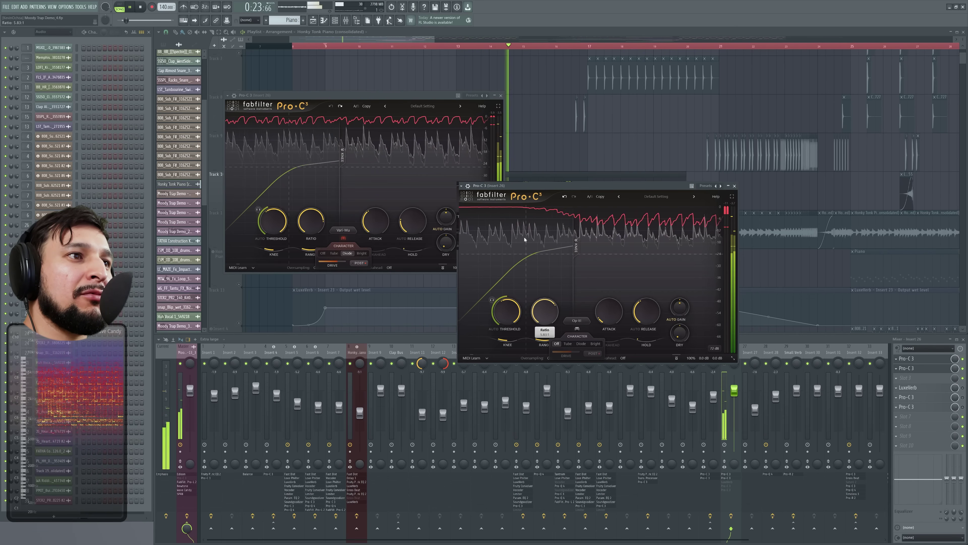
{"action": "left_click", "coordinate": [581, 343]}
Step: Try different Character Drive, threshold and ratio amounts on the second Pro-C 3 while the piano plays, and stop playback
{"action": "mouse_move", "coordinate": [555, 355]}
{"action": "left_mouse_down"}
{"action": "mouse_move", "coordinate": [481, 348]}
{"action": "mouse_move", "coordinate": [537, 358]}
{"action": "left_mouse_up"}
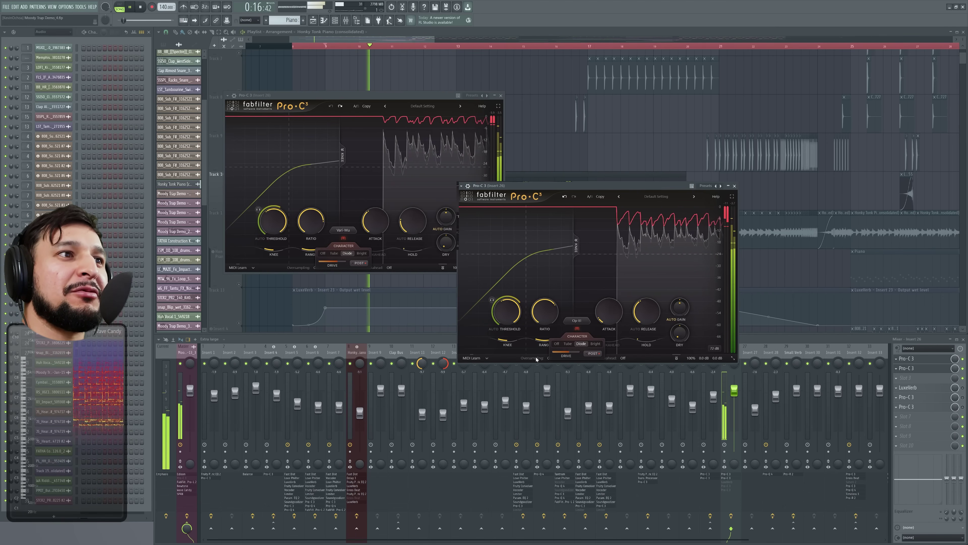
{"action": "left_click_drag", "start_coordinate": [578, 351], "coordinate": [614, 351]}
{"action": "mouse_move", "coordinate": [541, 310]}
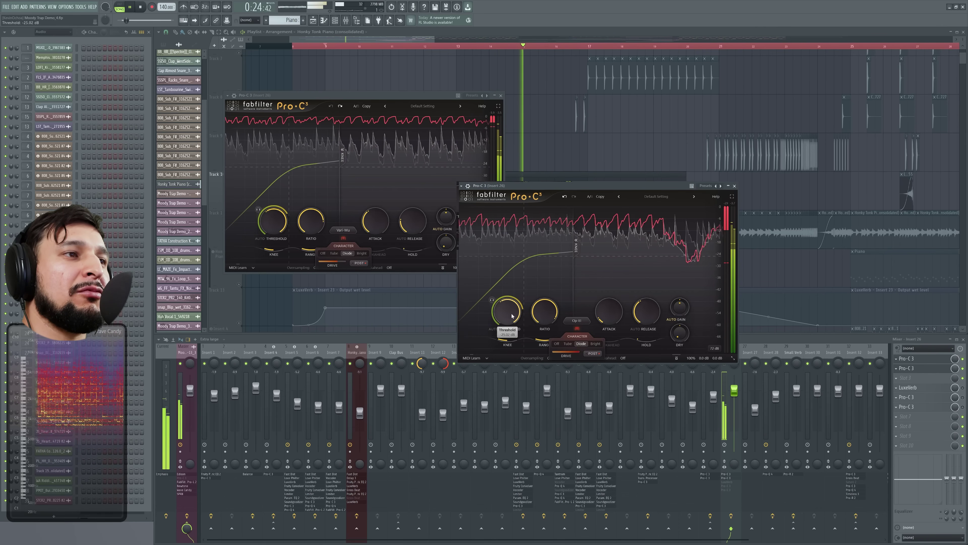
{"action": "left_click_drag", "start_coordinate": [549, 308], "coordinate": [548, 331]}
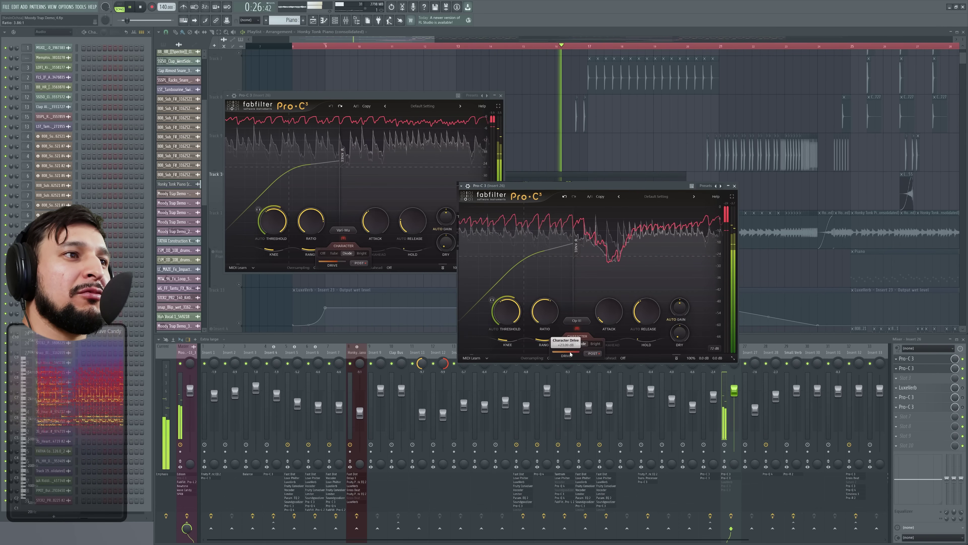
{"action": "key", "text": "space"}
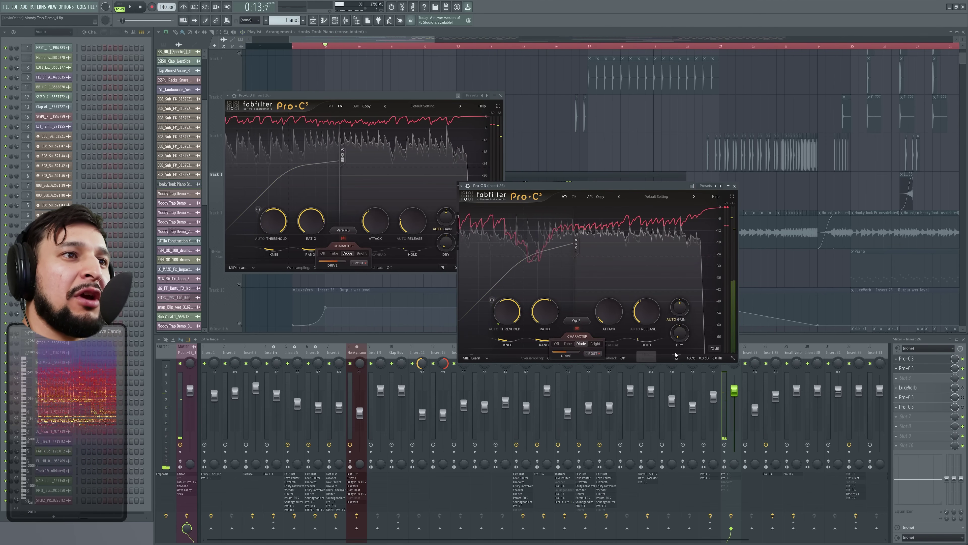
Step: Play the piano while experimenting with the second Pro-C 3's bypass and input level, and undo the recent compressor changes
{"action": "left_click", "coordinate": [676, 358]}
{"action": "key", "text": "space"}
{"action": "left_click_drag", "start_coordinate": [692, 334], "coordinate": [672, 297]}
{"action": "key", "text": "space"}
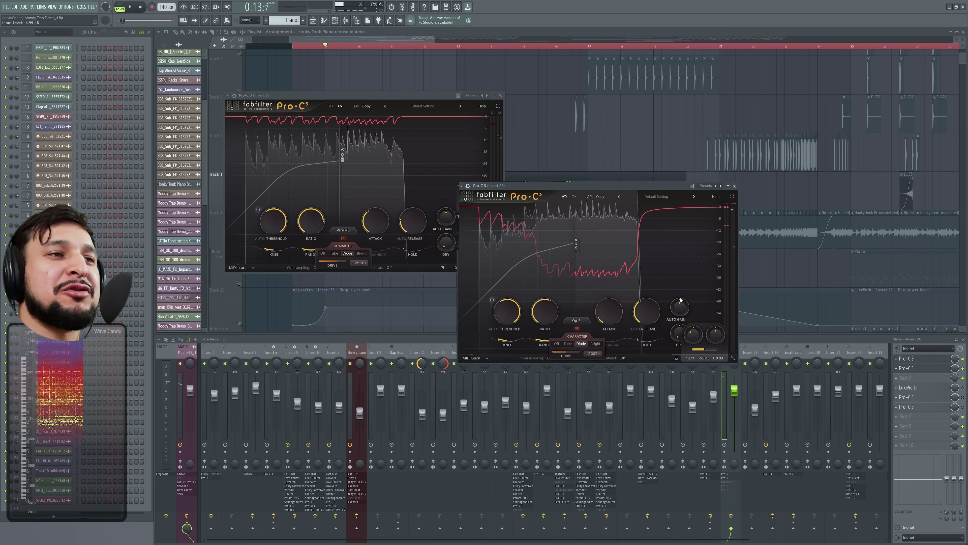
{"action": "left_click", "coordinate": [566, 197]}
{"action": "left_click", "coordinate": [567, 197]}
{"action": "left_click", "coordinate": [567, 197]}
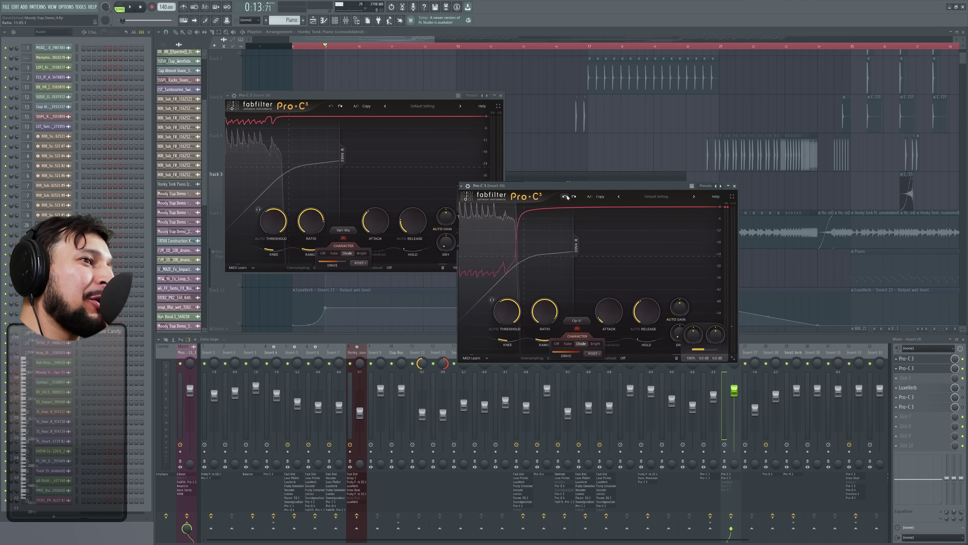
{"action": "left_click", "coordinate": [566, 197]}
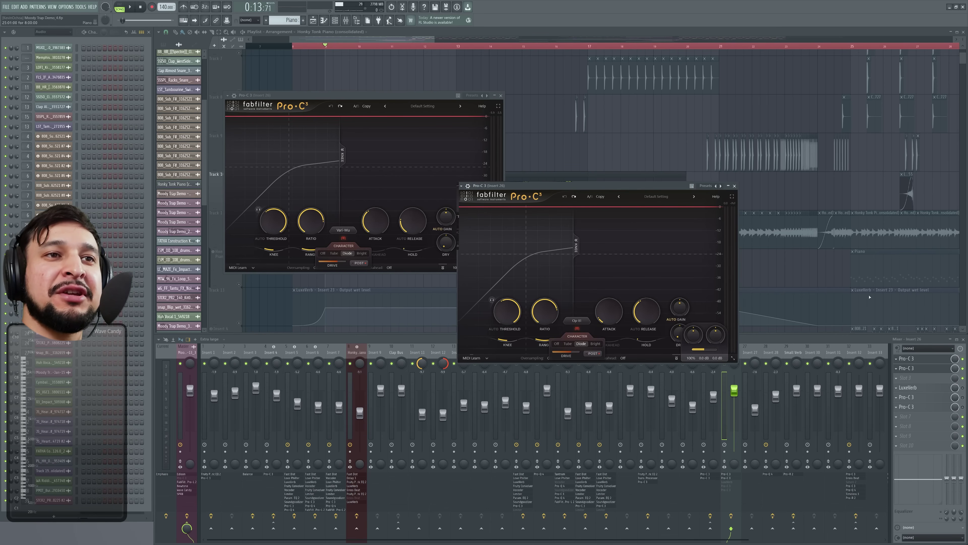
Step: Enable LuxeVerb on Insert 26, play the piano through it, and open the reverb to examine its settings
{"action": "left_click", "coordinate": [963, 387]}
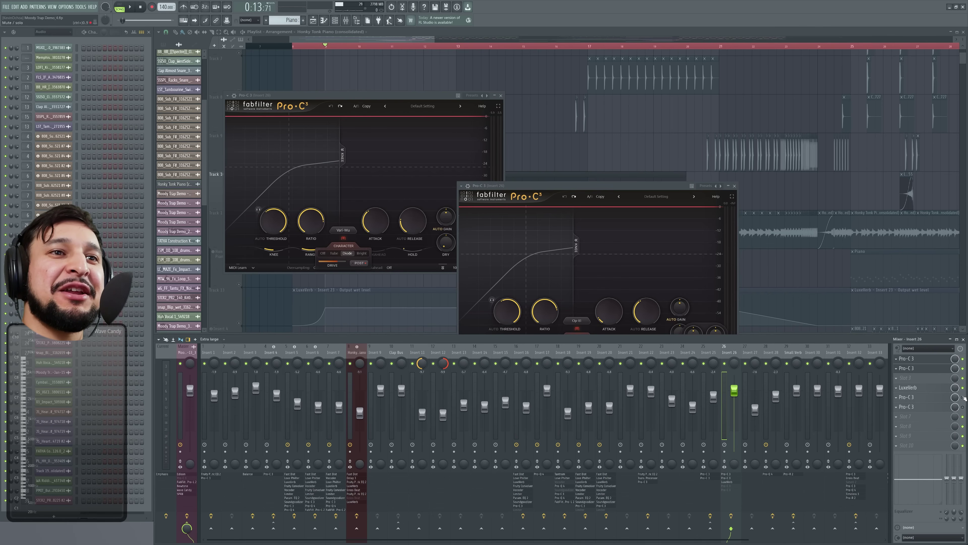
{"action": "key", "text": "space"}
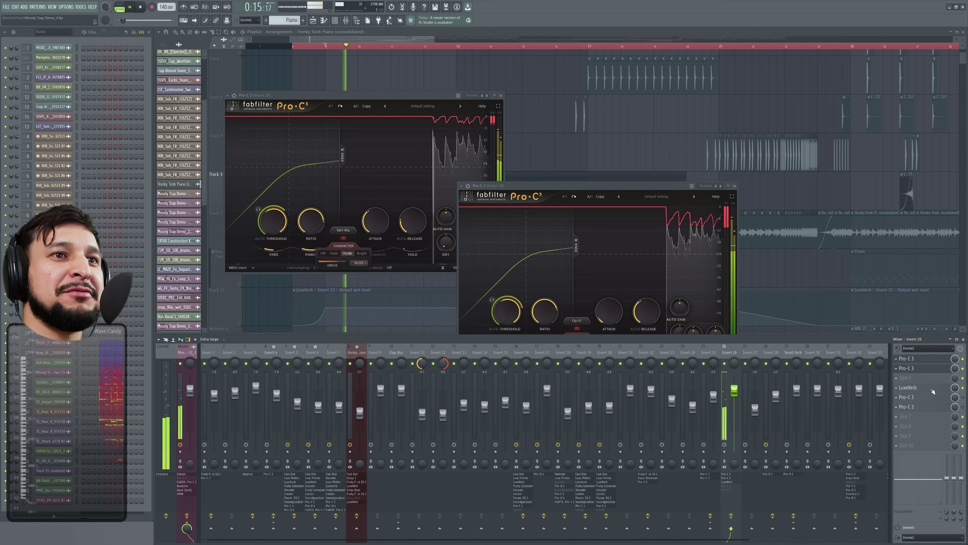
{"action": "left_click", "coordinate": [933, 391]}
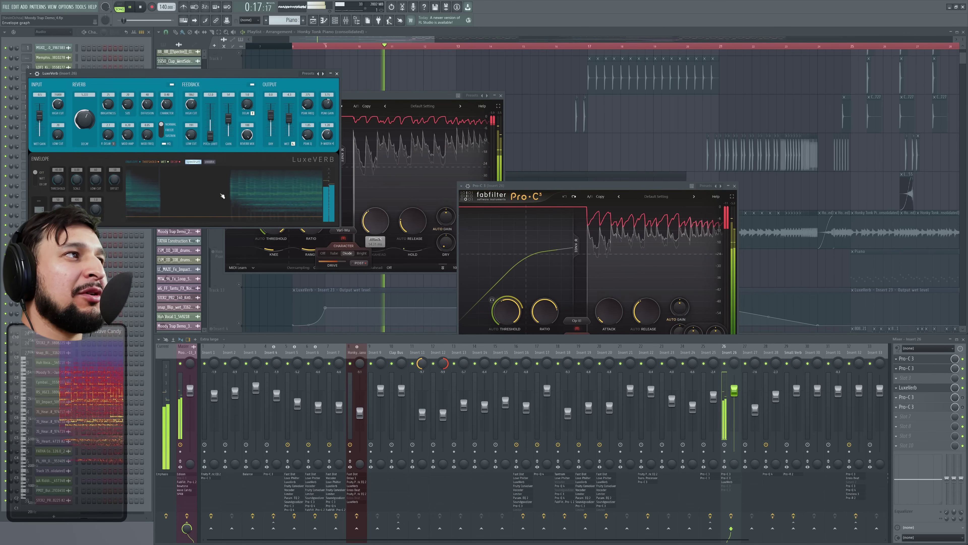
{"action": "key", "text": "space"}
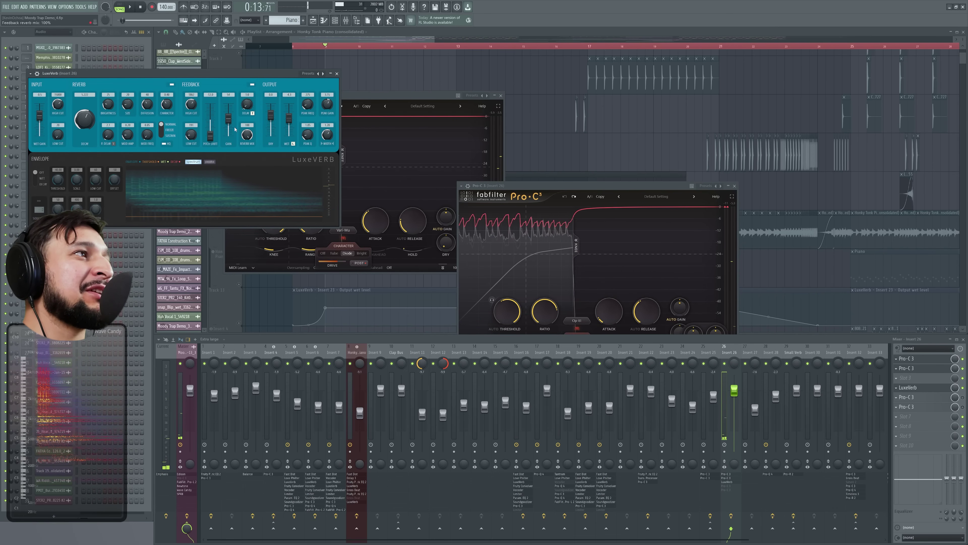
Step: Play the piano while trying LuxeVerb's feedback pitch shift with the dry output level lowered, and restore both settings
{"action": "key", "text": "space"}
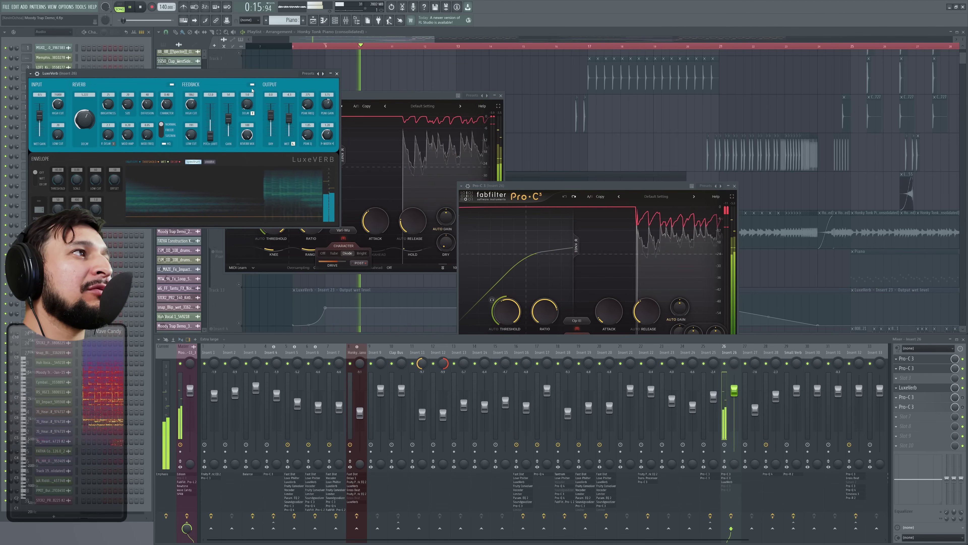
{"action": "left_click_drag", "start_coordinate": [198, 139], "coordinate": [210, 121]}
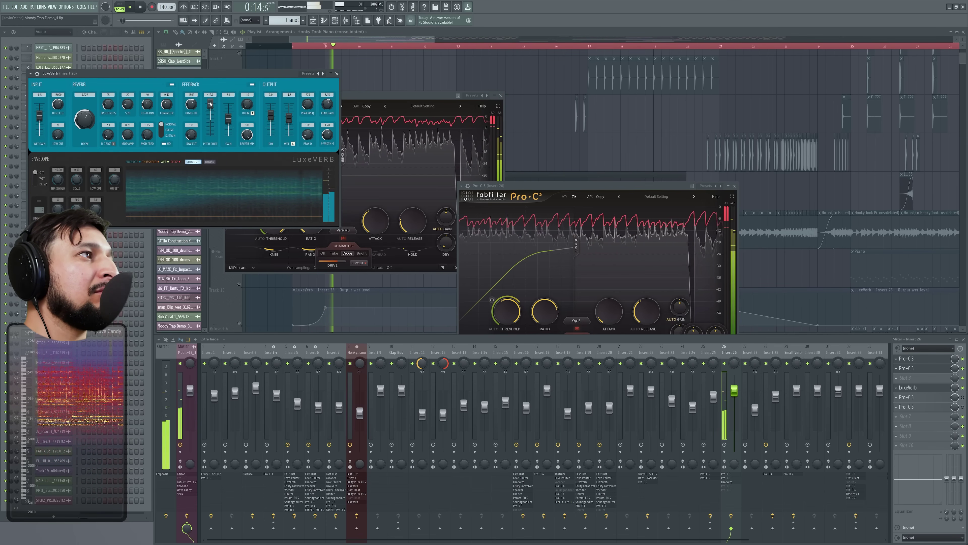
{"action": "left_click_drag", "start_coordinate": [276, 95], "coordinate": [276, 125]}
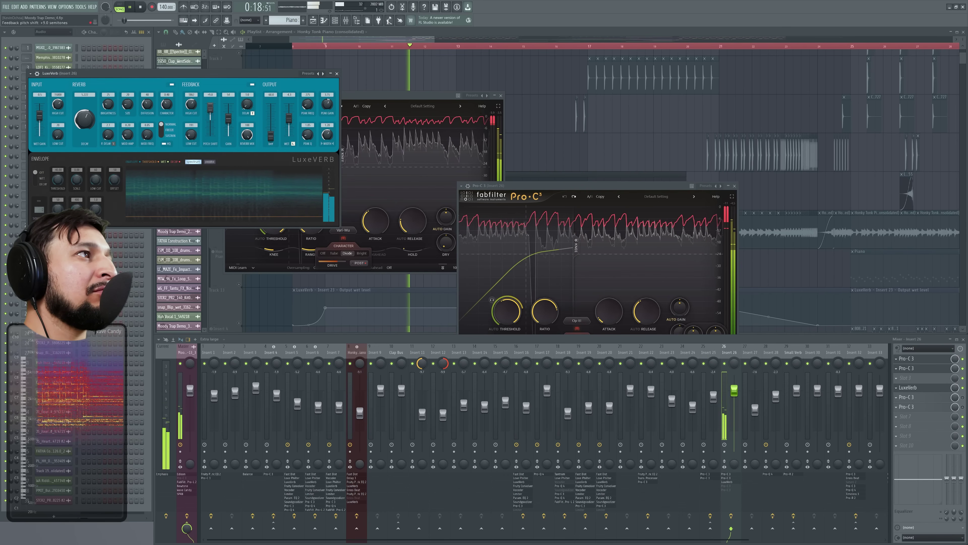
{"action": "left_click_drag", "start_coordinate": [210, 116], "coordinate": [210, 119]}
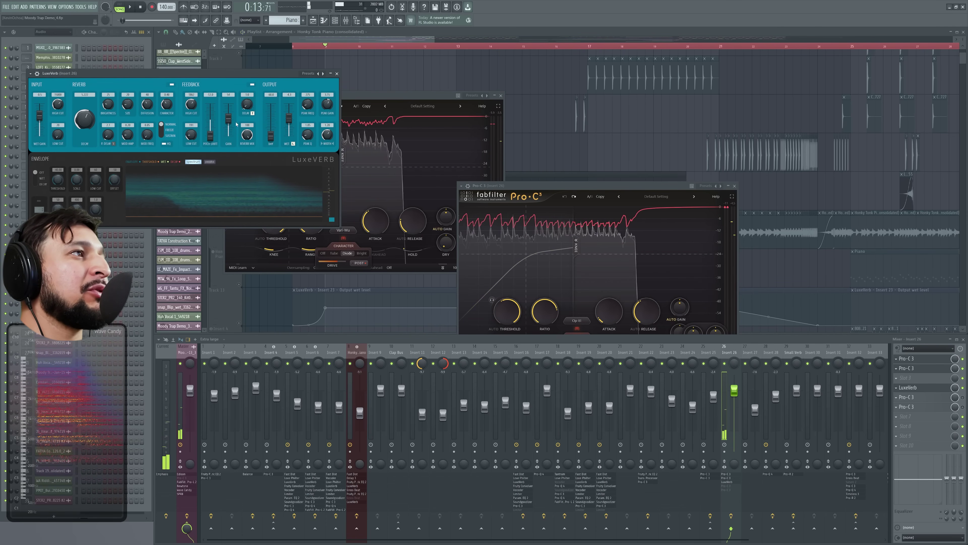
{"action": "right_click", "coordinate": [267, 136]}
{"action": "left_click", "coordinate": [287, 144]}
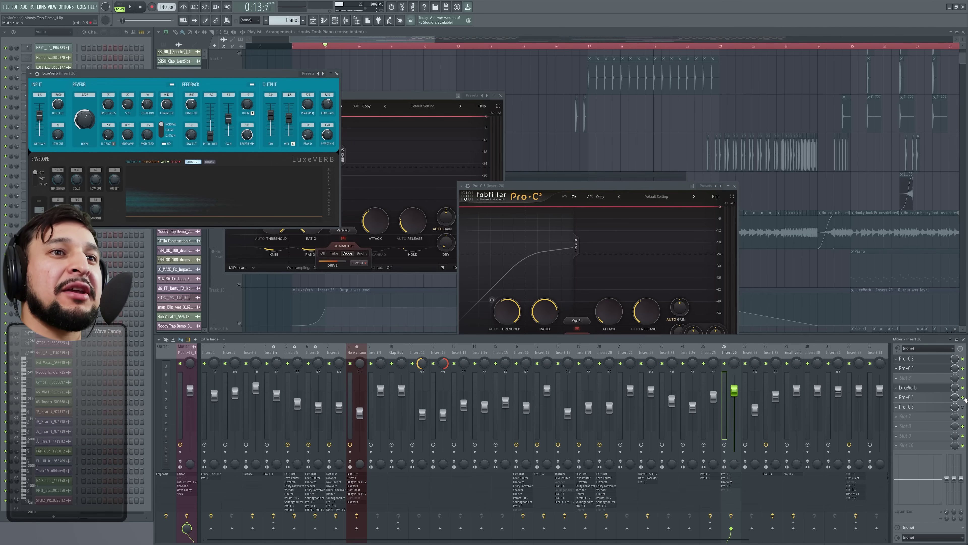
Step: Open the Pro-C 3 that follows LuxeVerb on Insert 26, close the other plugin windows, and centre it over the playlist
{"action": "left_click", "coordinate": [919, 401]}
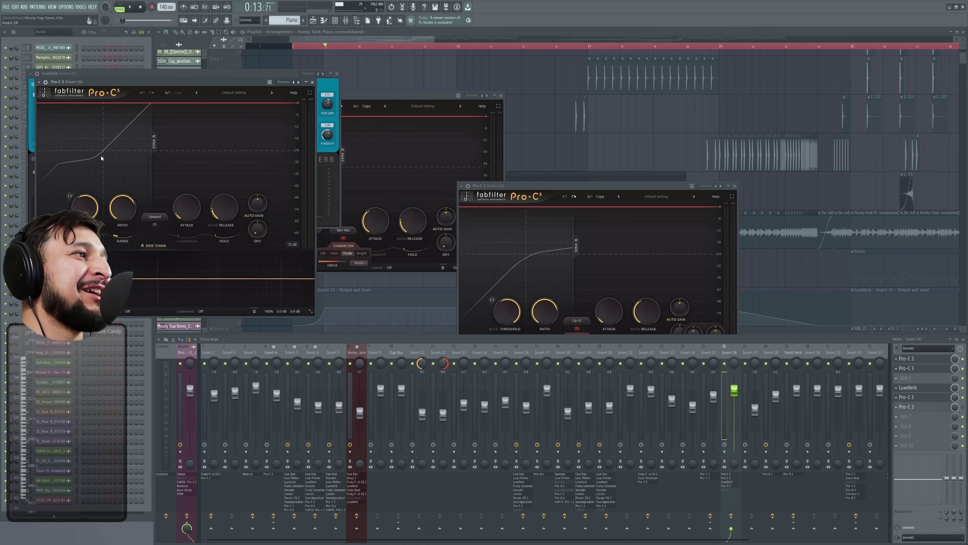
{"action": "left_click", "coordinate": [735, 186]}
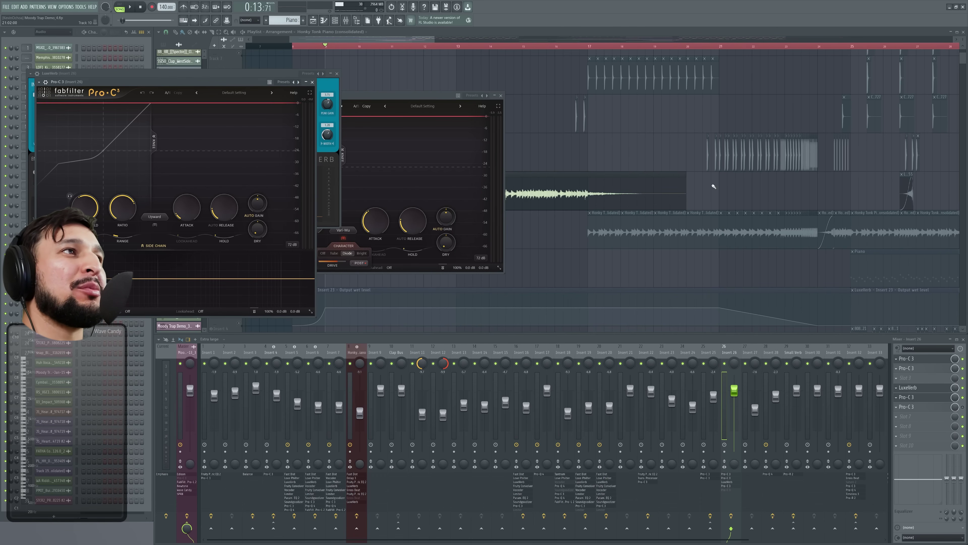
{"action": "left_click", "coordinate": [500, 95]}
{"action": "left_click", "coordinate": [336, 73]}
{"action": "left_click_drag", "start_coordinate": [118, 82], "coordinate": [455, 129]}
Step: Play the piano while trying a lower ratio and different thresholds on the upward-style Pro-C 3, and stop playback
{"action": "key", "text": "space"}
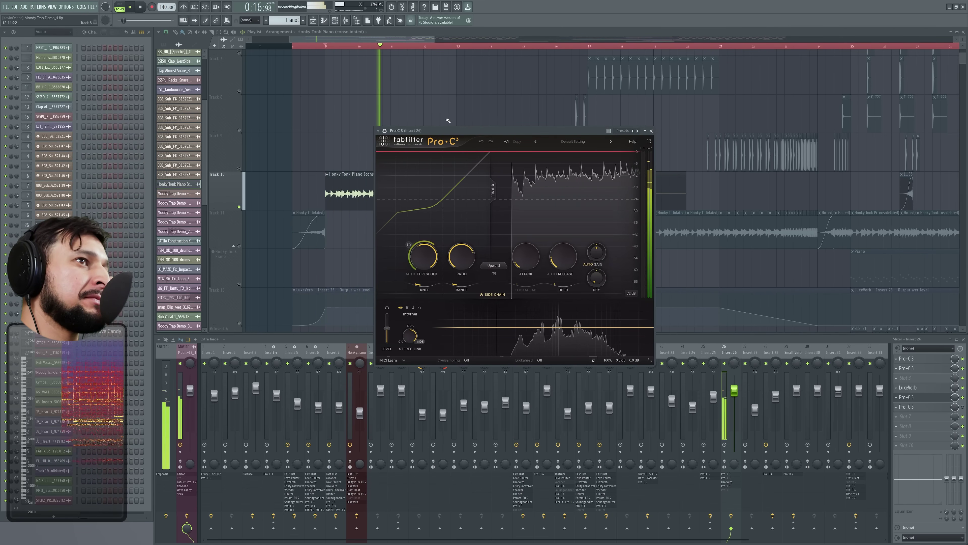
{"action": "mouse_move", "coordinate": [461, 268]}
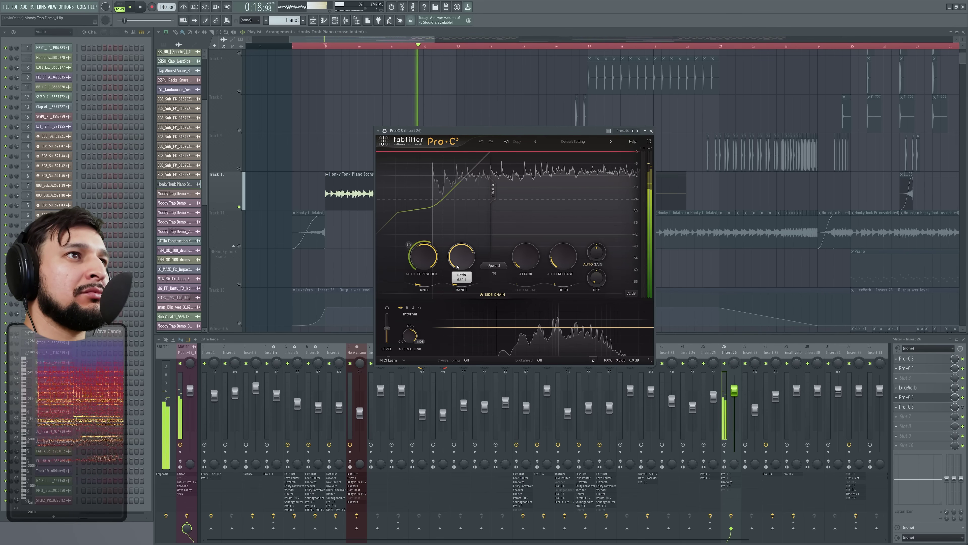
{"action": "left_click_drag", "start_coordinate": [458, 267], "coordinate": [464, 314]}
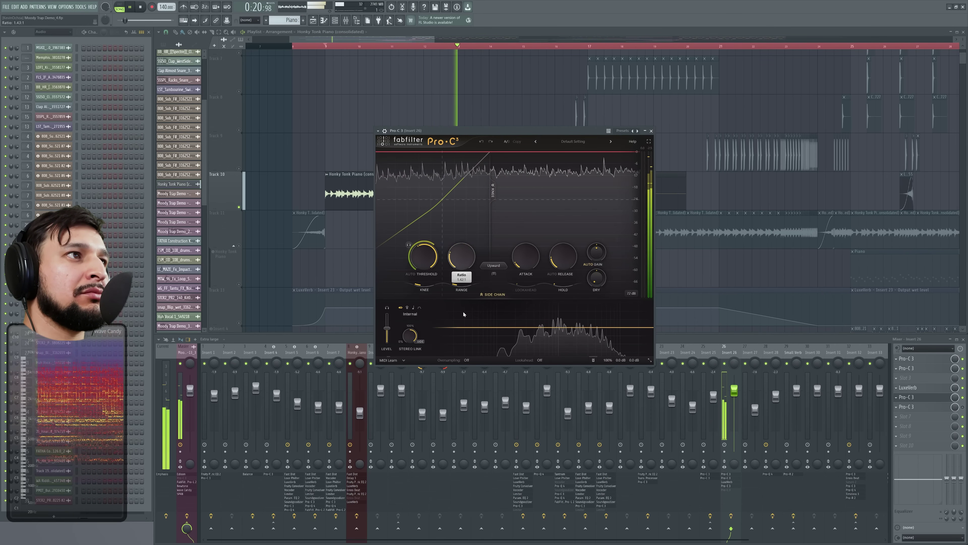
{"action": "mouse_move", "coordinate": [422, 260]}
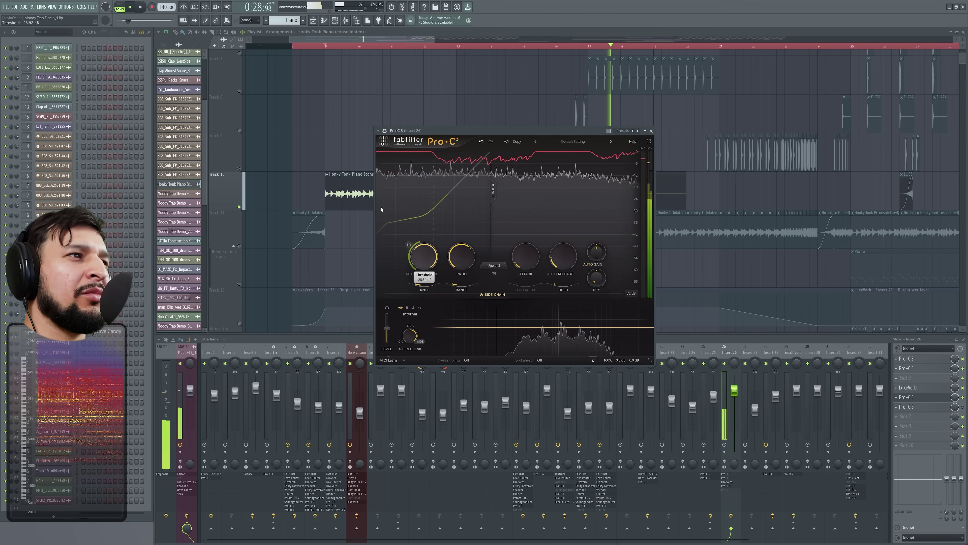
{"action": "key", "text": "space"}
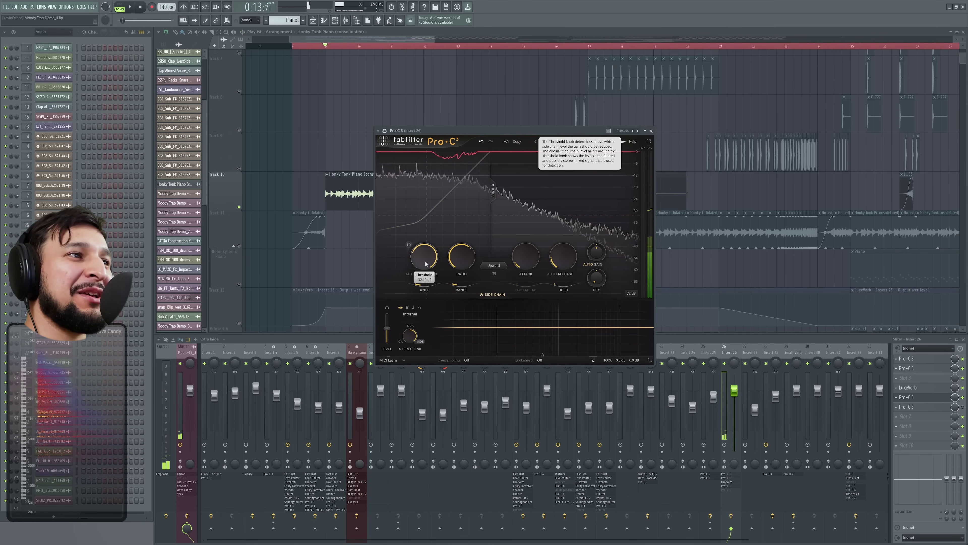
Step: Audition a range of threshold levels on the upward Pro-C 3 while the piano plays, and check its stereo link control
{"action": "key", "text": "space"}
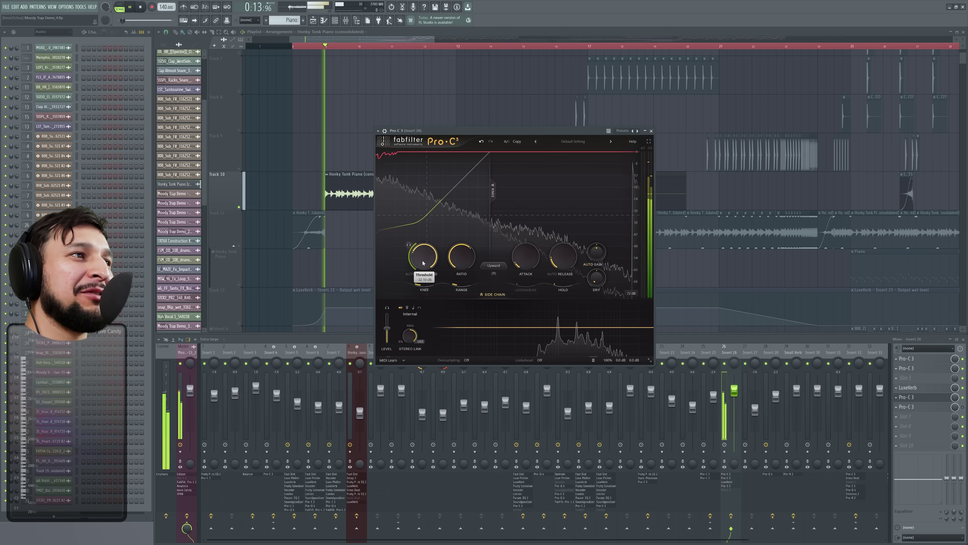
{"action": "left_click_drag", "start_coordinate": [423, 263], "coordinate": [368, 191]}
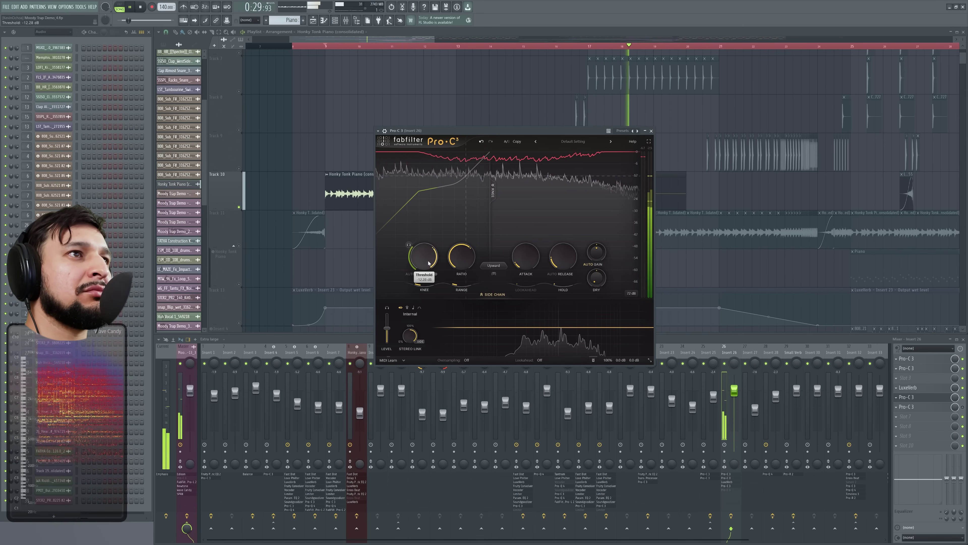
{"action": "key", "text": "space"}
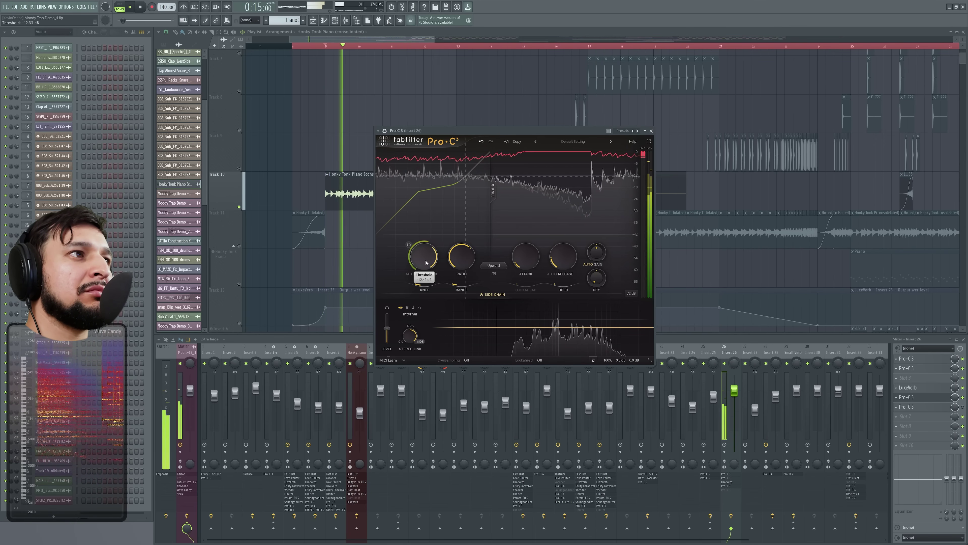
{"action": "left_click_drag", "start_coordinate": [428, 264], "coordinate": [407, 253]}
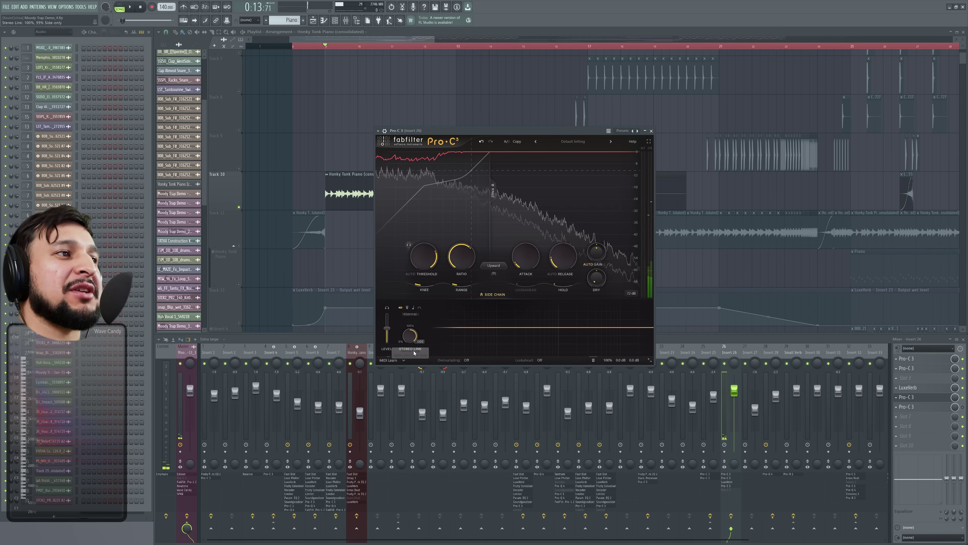
{"action": "key", "text": "space"}
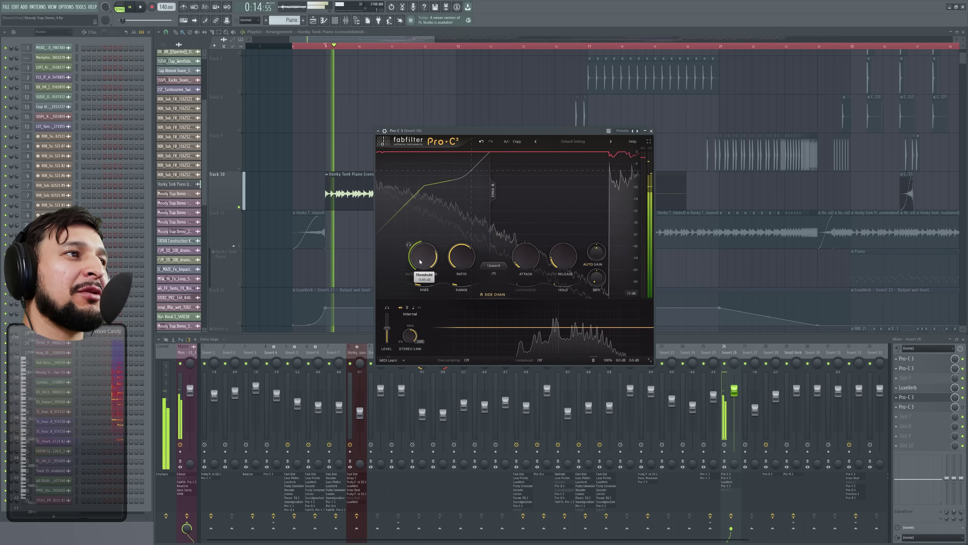
{"action": "left_click_drag", "start_coordinate": [413, 263], "coordinate": [412, 262]}
{"action": "key", "text": "space"}
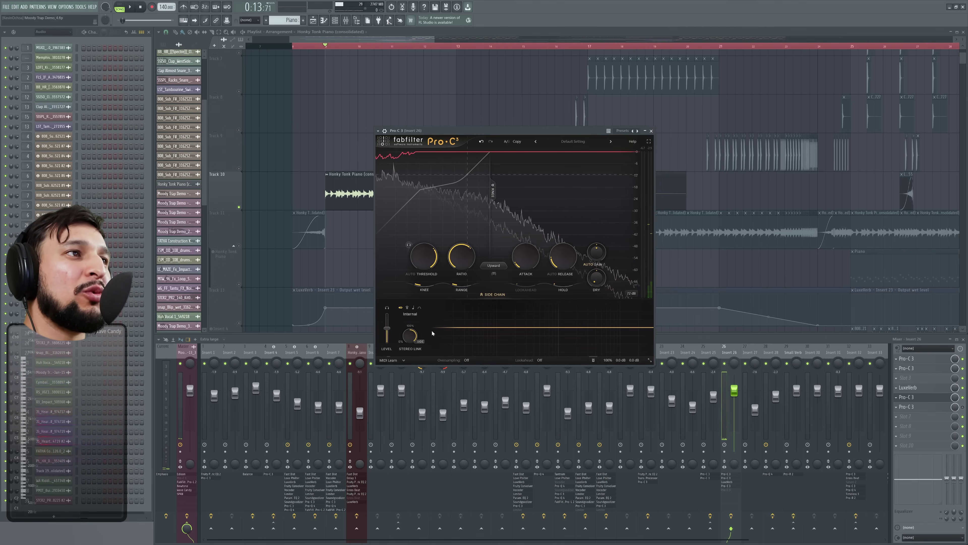
{"action": "left_click_drag", "start_coordinate": [411, 338], "coordinate": [419, 355]}
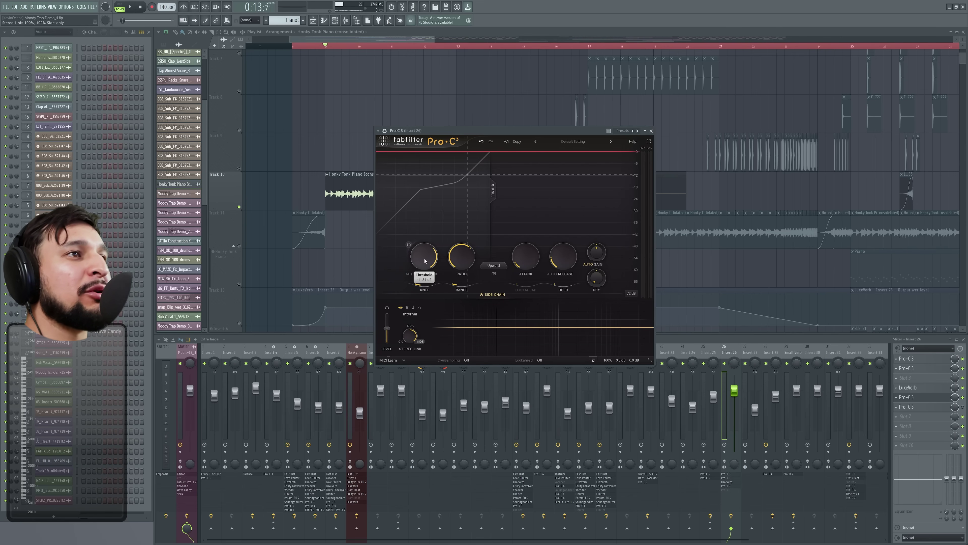
Step: Play the piano through the upward Pro-C 3 with a 100:1 ratio and other thresholds, and undo all the compressor changes
{"action": "key", "text": "space"}
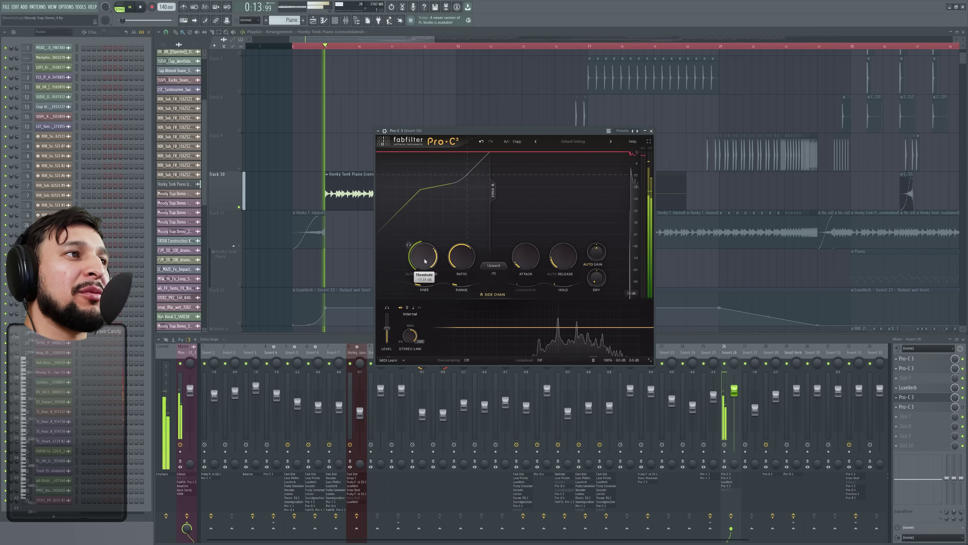
{"action": "left_click_drag", "start_coordinate": [425, 261], "coordinate": [390, 245]}
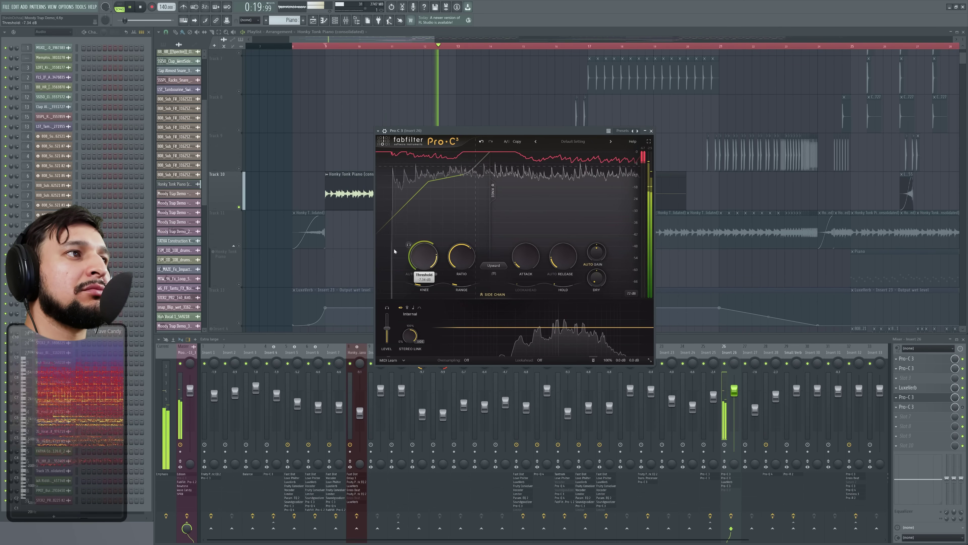
{"action": "left_click_drag", "start_coordinate": [461, 260], "coordinate": [433, 245]}
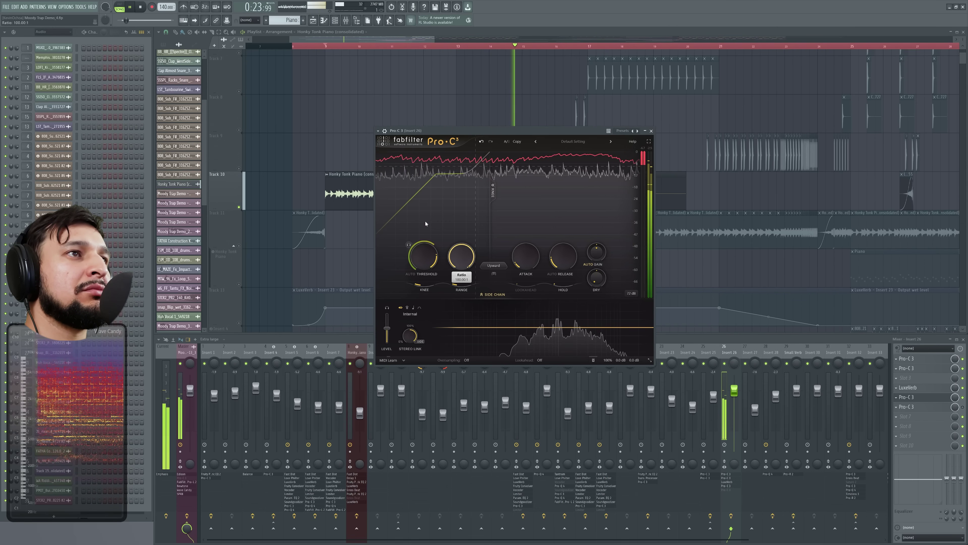
{"action": "left_click_drag", "start_coordinate": [421, 263], "coordinate": [408, 237]}
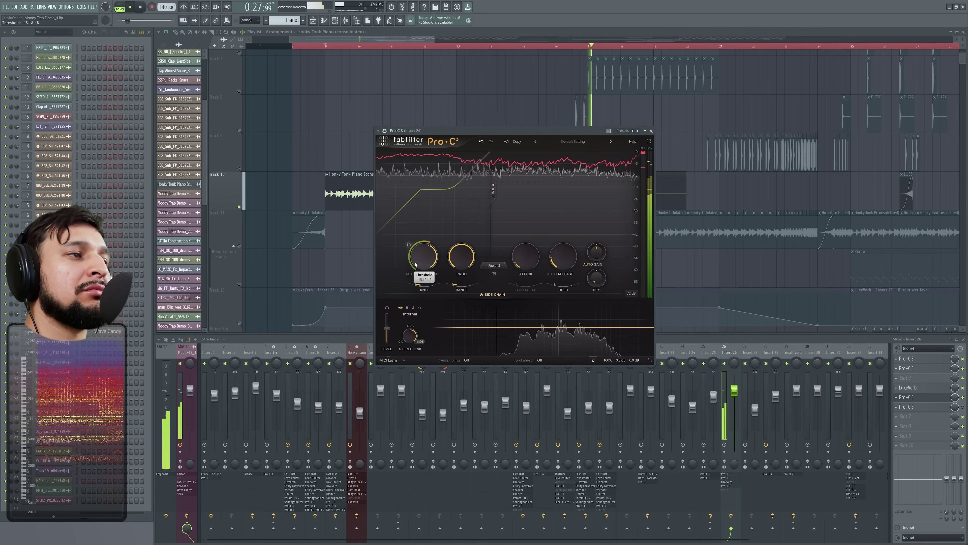
{"action": "left_click", "coordinate": [482, 142]}
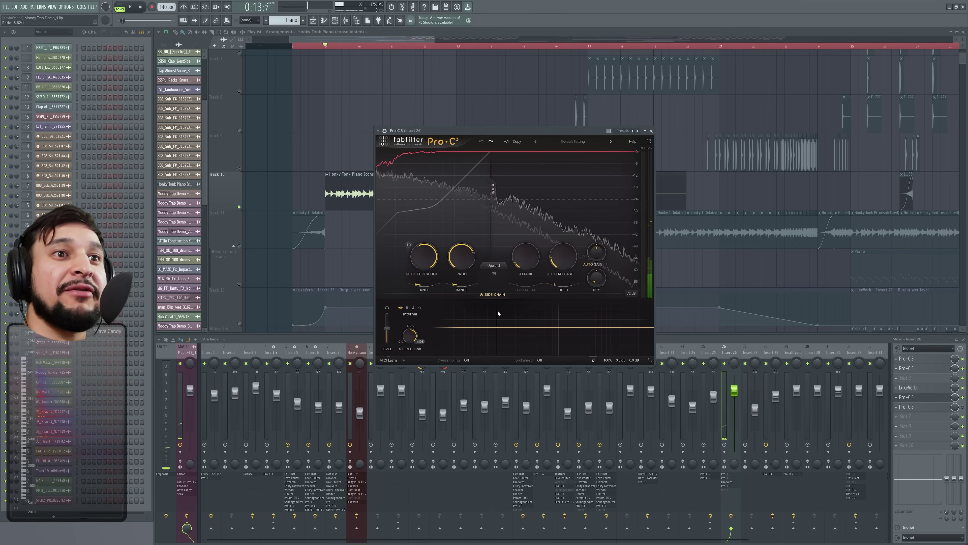
{"action": "mouse_move", "coordinate": [486, 304]}
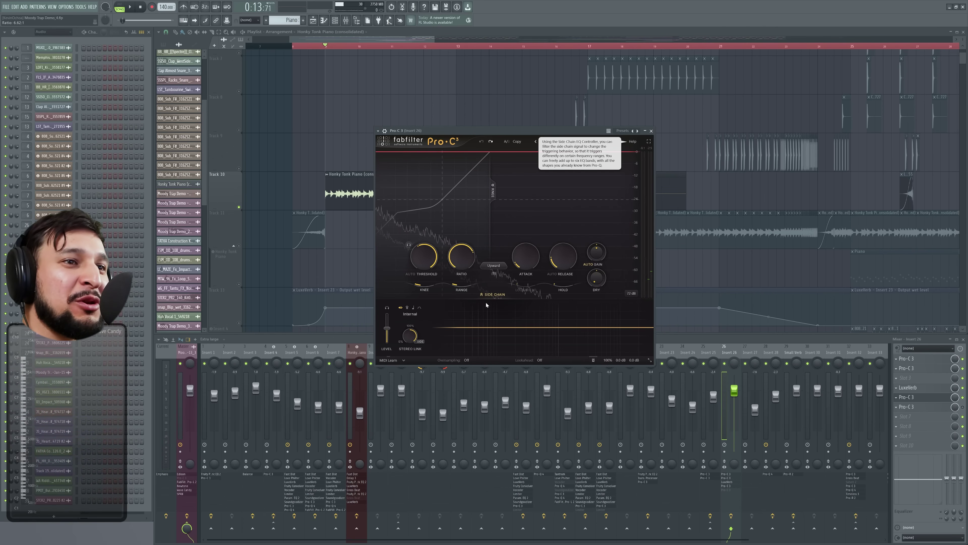
Step: Close the Pro-C 3 window and unsolo the Honky Tonk Piano track in the playlist
{"action": "left_click", "coordinate": [651, 130]}
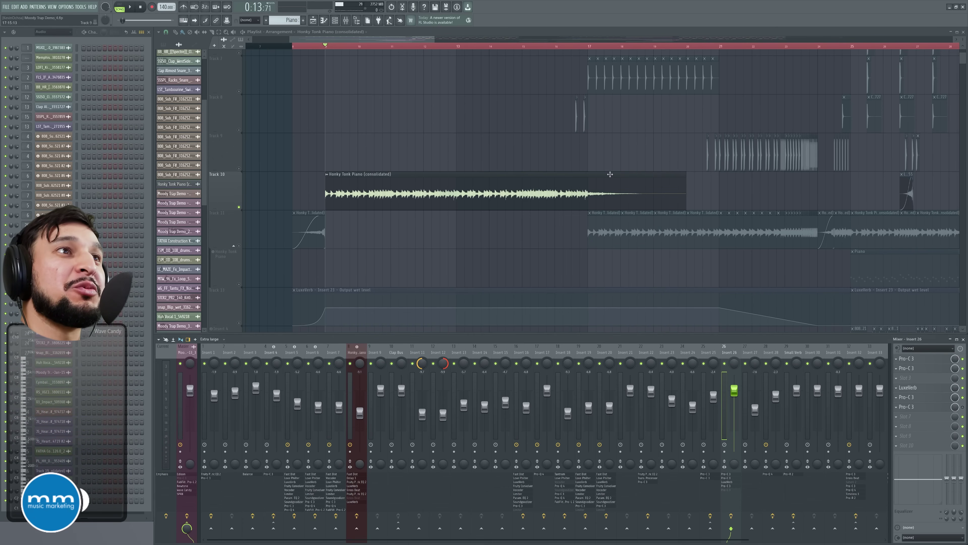
{"action": "scroll", "coordinate": [547, 186], "scroll_direction": "down", "scroll_amount": 4}
{"action": "scroll", "coordinate": [547, 187], "scroll_direction": "up", "scroll_amount": 5}
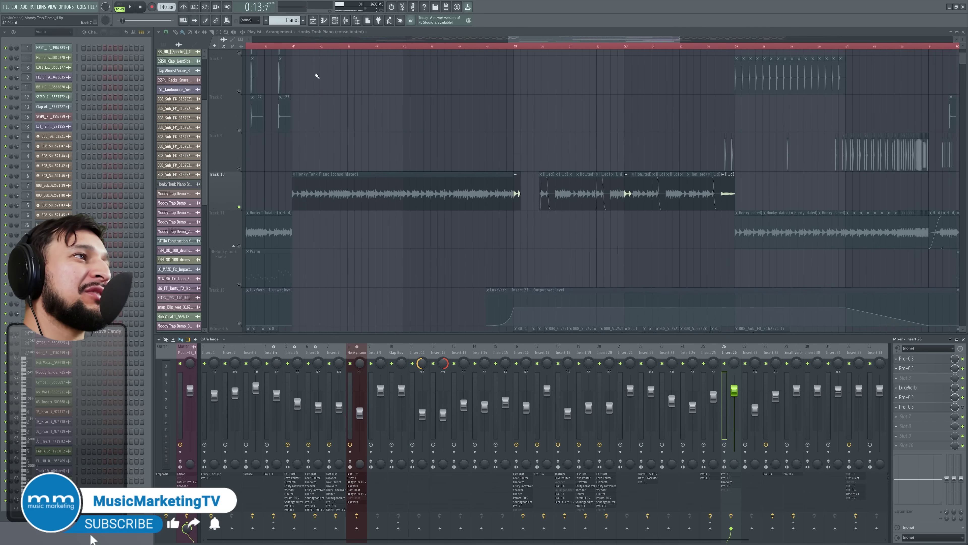
{"action": "left_click_drag", "start_coordinate": [293, 46], "coordinate": [535, 147]}
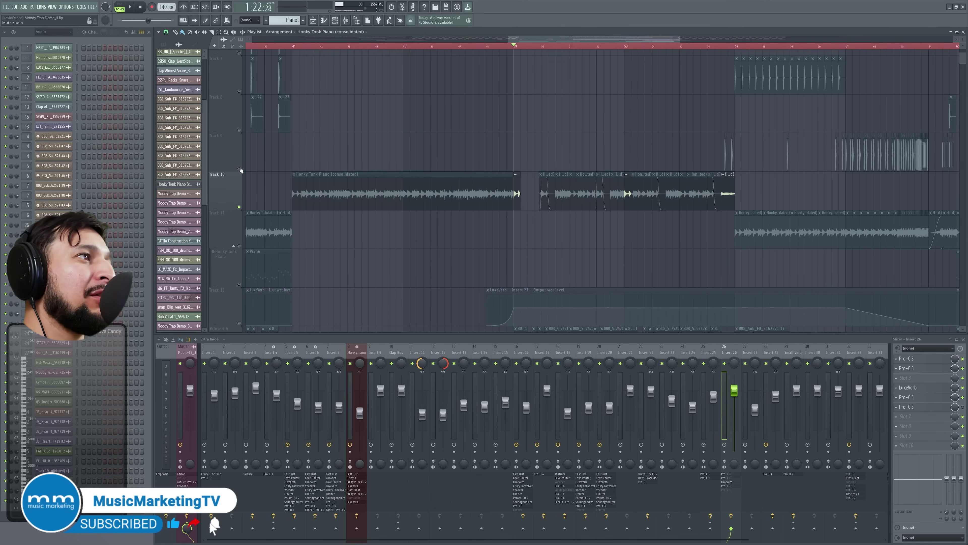
{"action": "scroll", "coordinate": [594, 193], "scroll_direction": "down", "scroll_amount": 8}
{"action": "scroll", "coordinate": [594, 194], "scroll_direction": "up", "scroll_amount": 10}
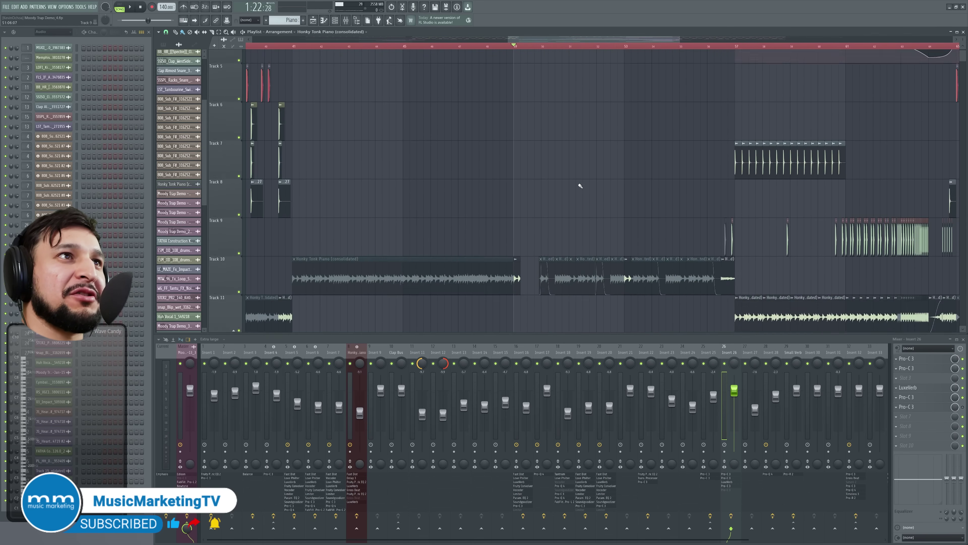
Step: Place the playhead at the start of the vocal chops on Track 21 and play that section
{"action": "scroll", "coordinate": [578, 186], "scroll_direction": "down", "scroll_amount": 10}
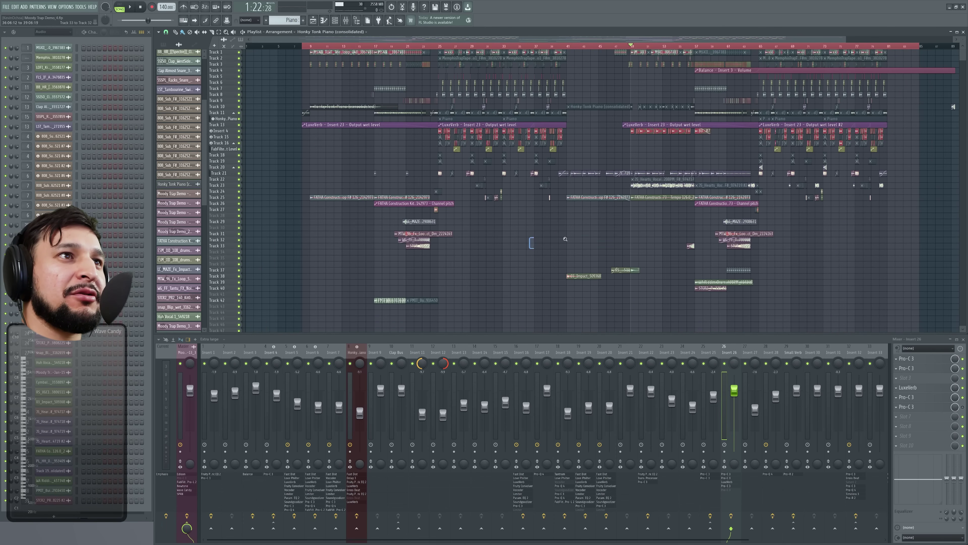
{"action": "scroll", "coordinate": [848, 145], "scroll_direction": "up", "scroll_amount": 10}
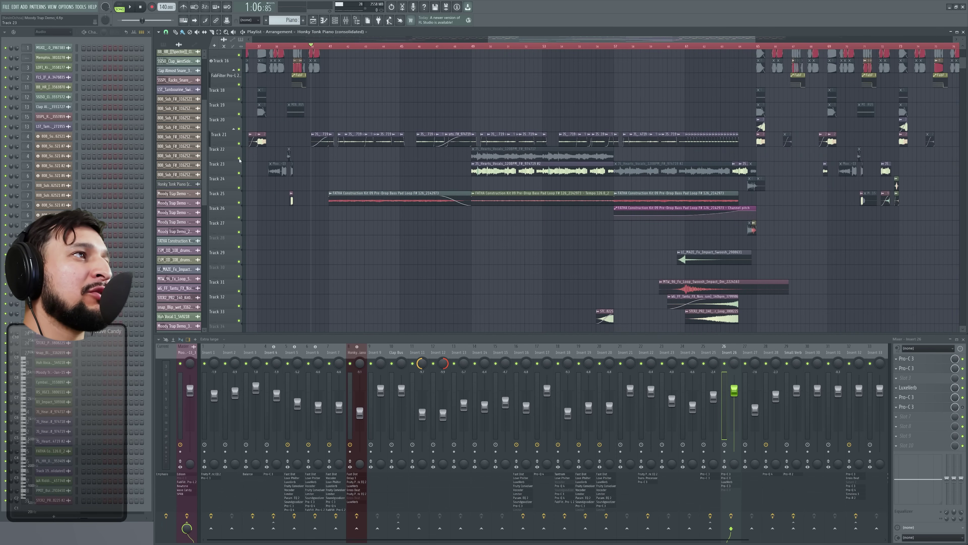
{"action": "scroll", "coordinate": [311, 153], "scroll_direction": "up", "scroll_amount": 4}
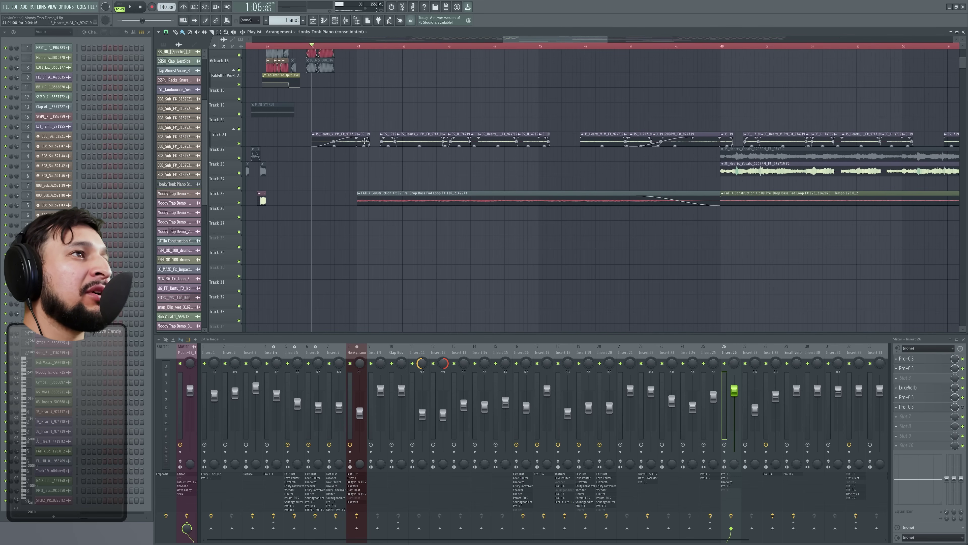
{"action": "key", "text": "space"}
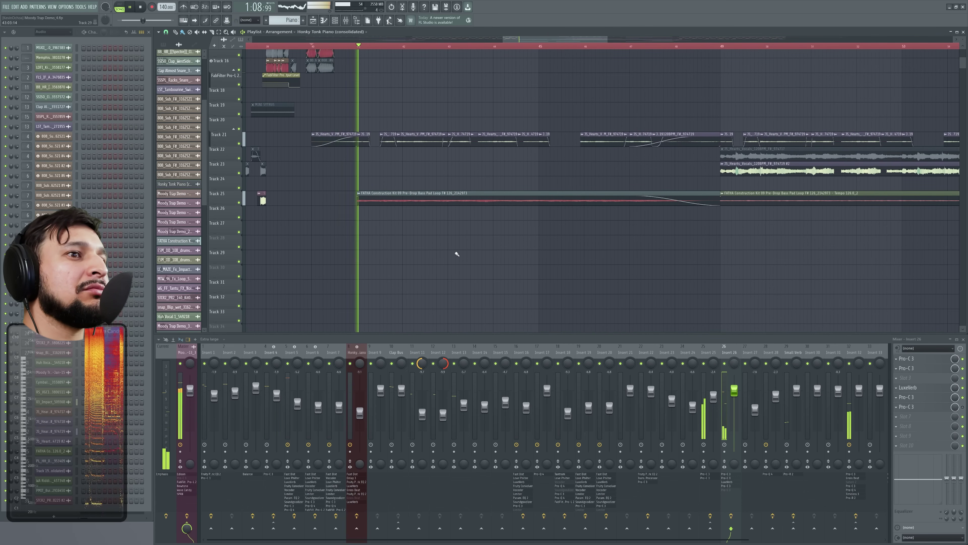
Step: Select Insert 32 in the mixer to view its effects chain, and look over the vocal section of the arrangement
{"action": "scroll", "coordinate": [830, 349], "scroll_direction": "right", "scroll_amount": 1}
{"action": "left_click", "coordinate": [830, 348]}
{"action": "scroll", "coordinate": [830, 348], "scroll_direction": "right", "scroll_amount": 3}
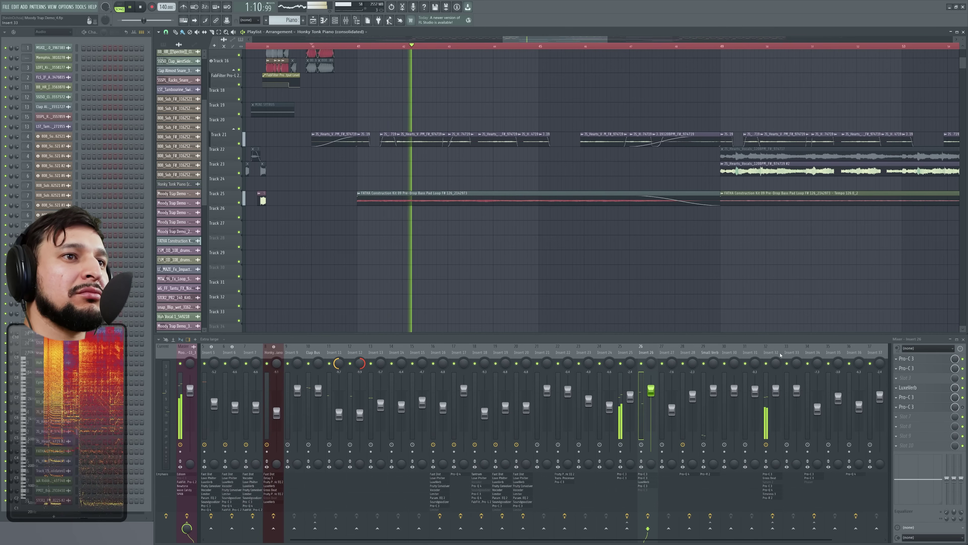
{"action": "scroll", "coordinate": [575, 295], "scroll_direction": "down", "scroll_amount": 1}
{"action": "scroll", "coordinate": [575, 295], "scroll_direction": "down", "scroll_amount": 6}
{"action": "scroll", "coordinate": [575, 295], "scroll_direction": "up", "scroll_amount": 5}
{"action": "scroll", "coordinate": [435, 264], "scroll_direction": "down", "scroll_amount": 5}
{"action": "scroll", "coordinate": [548, 269], "scroll_direction": "up", "scroll_amount": 4}
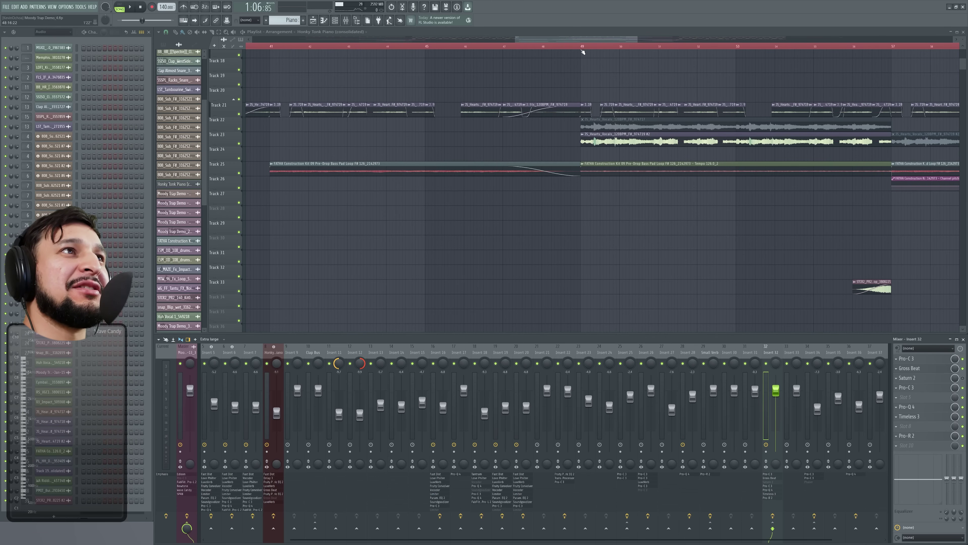
Step: Solo Track 21, play the vocal chops from their start, and bypass all effect slots on Insert 32 for comparison
{"action": "scroll", "coordinate": [504, 46], "scroll_direction": "left", "scroll_amount": 2}
{"action": "left_click", "coordinate": [292, 46]}
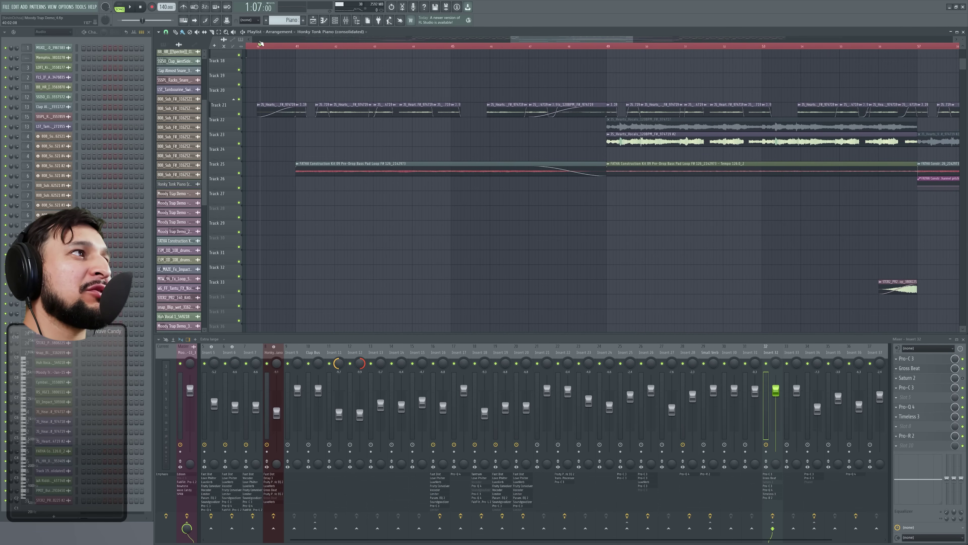
{"action": "right_click", "coordinate": [239, 115]}
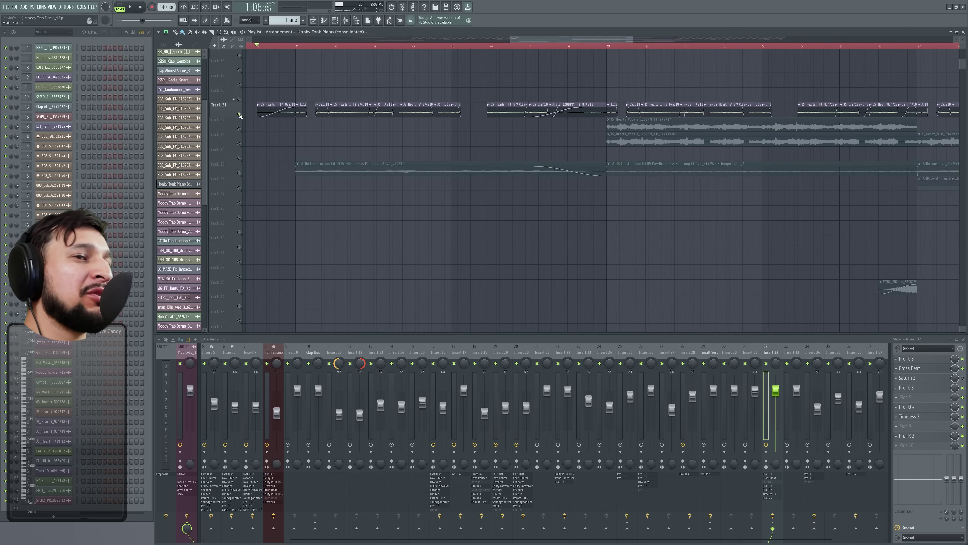
{"action": "key", "text": "space"}
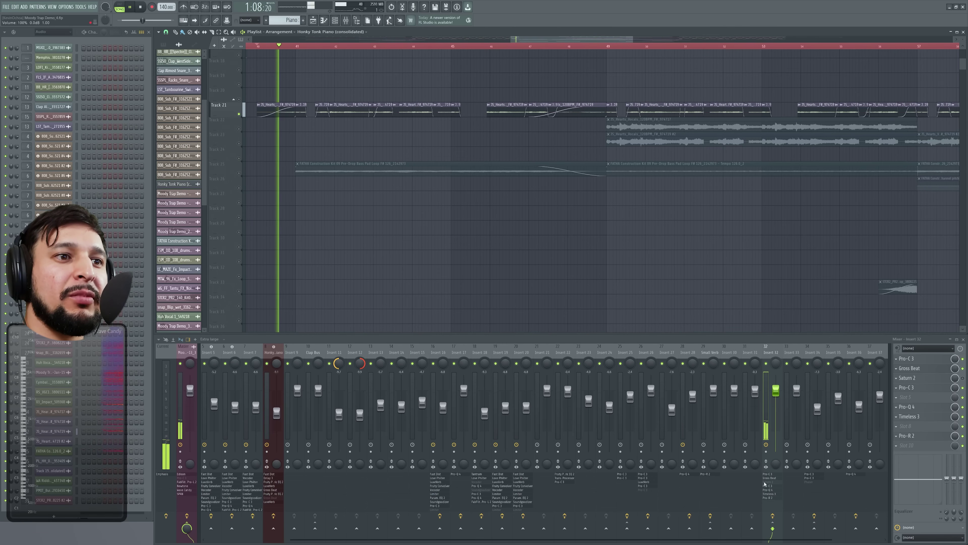
{"action": "left_click", "coordinate": [774, 517]}
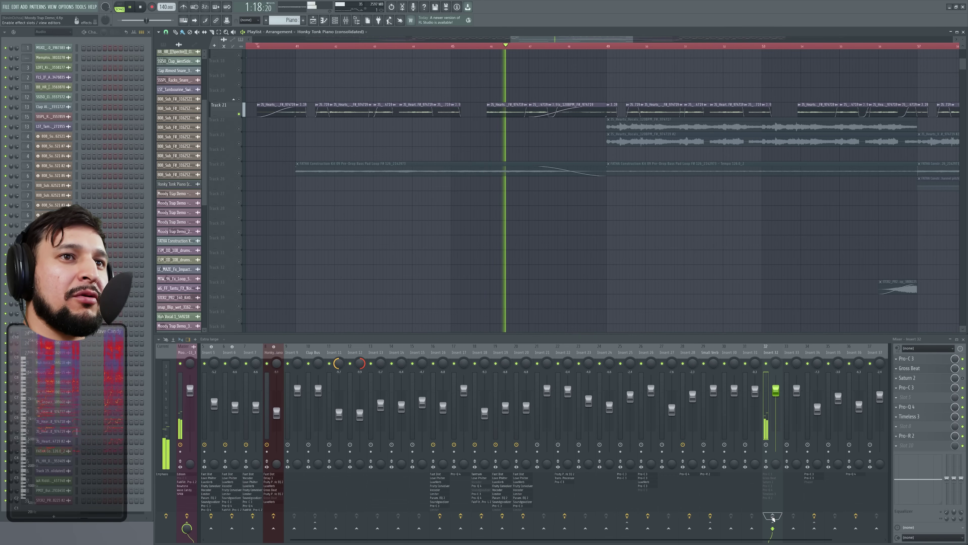
{"action": "key", "text": "space"}
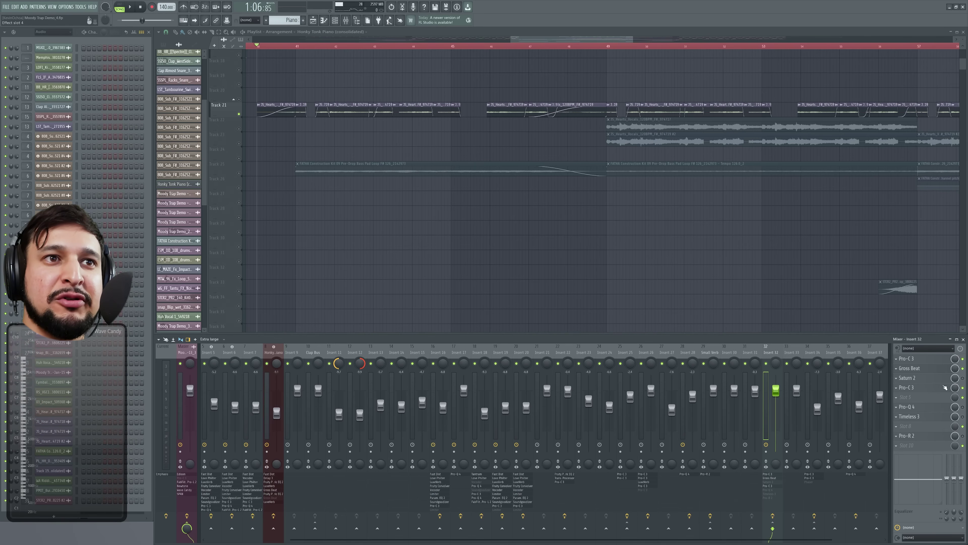
Step: Play the soloed vocal chops through the first Pro-C 3 on Insert 32 and check its Range and Stereo Link controls
{"action": "key", "text": "space"}
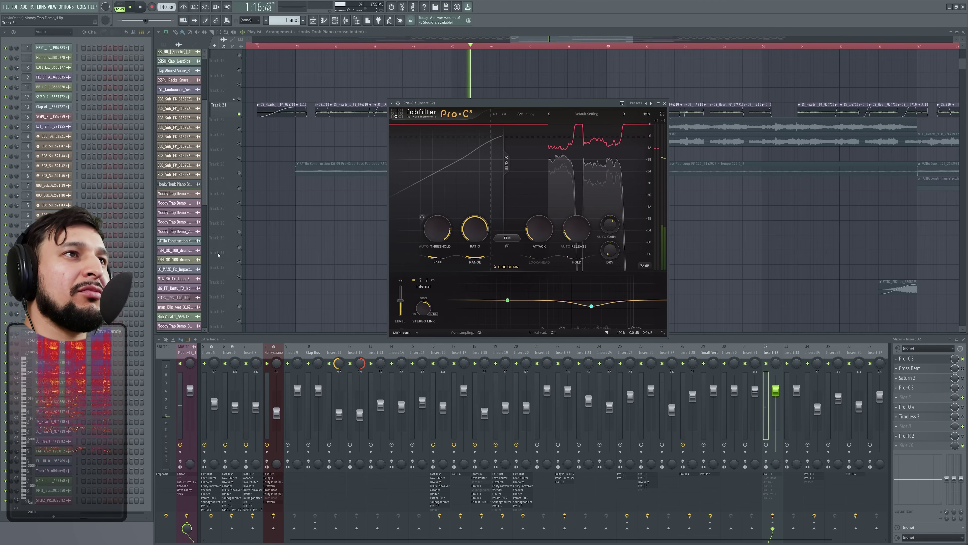
{"action": "key", "text": "space"}
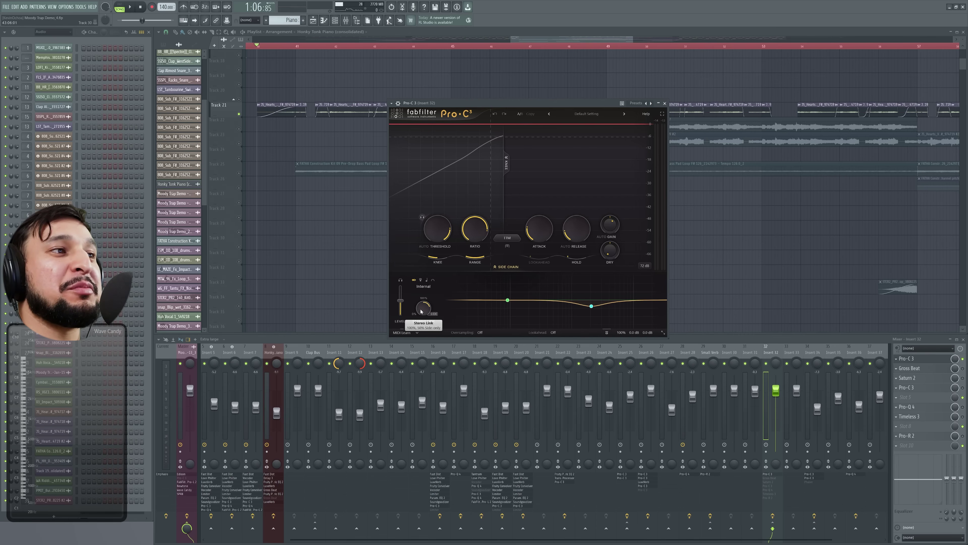
{"action": "mouse_move", "coordinate": [421, 311]}
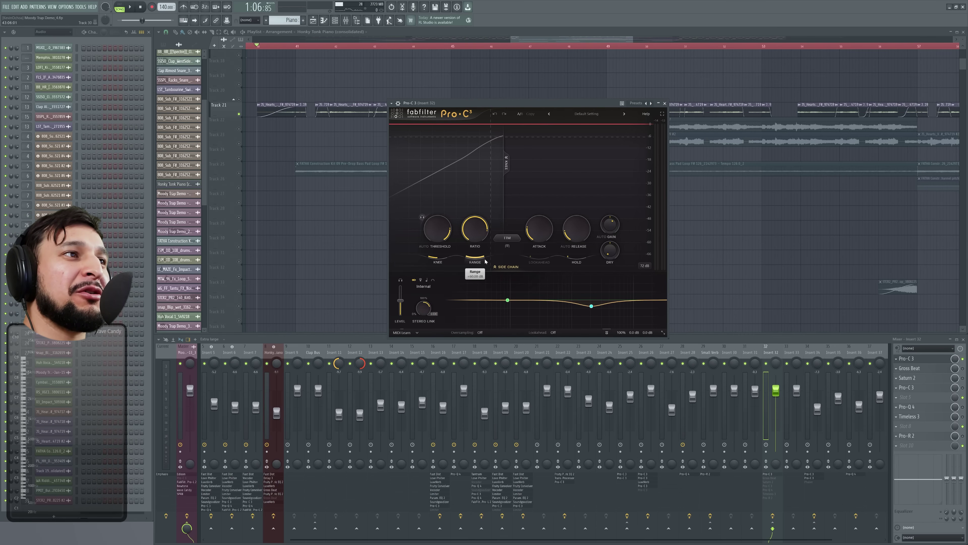
{"action": "key", "text": "space"}
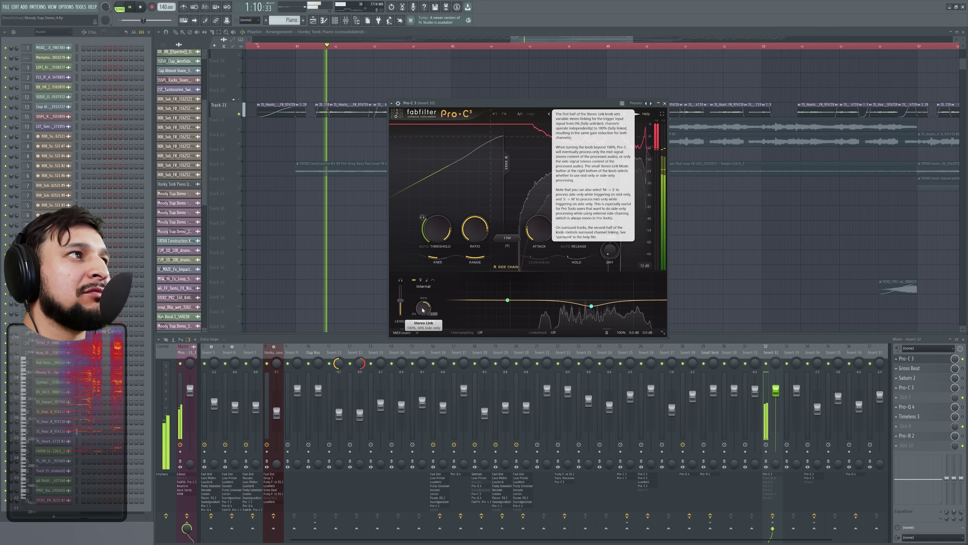
Step: Audition the first Pro-C 3 with stereo link at 100% side-only, and finish with it at 51% side-only
{"action": "left_click_drag", "start_coordinate": [422, 310], "coordinate": [420, 337]}
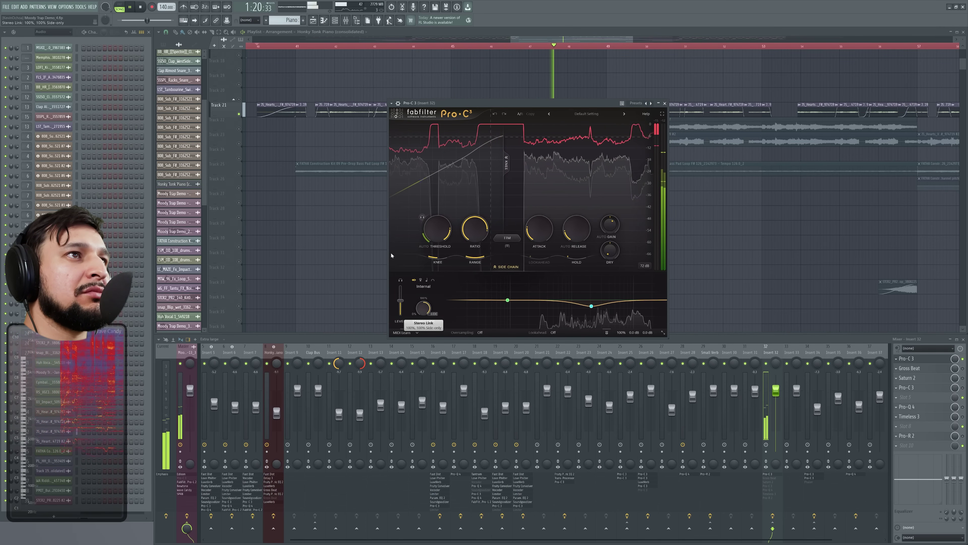
{"action": "left_click_drag", "start_coordinate": [588, 104], "coordinate": [457, 118]}
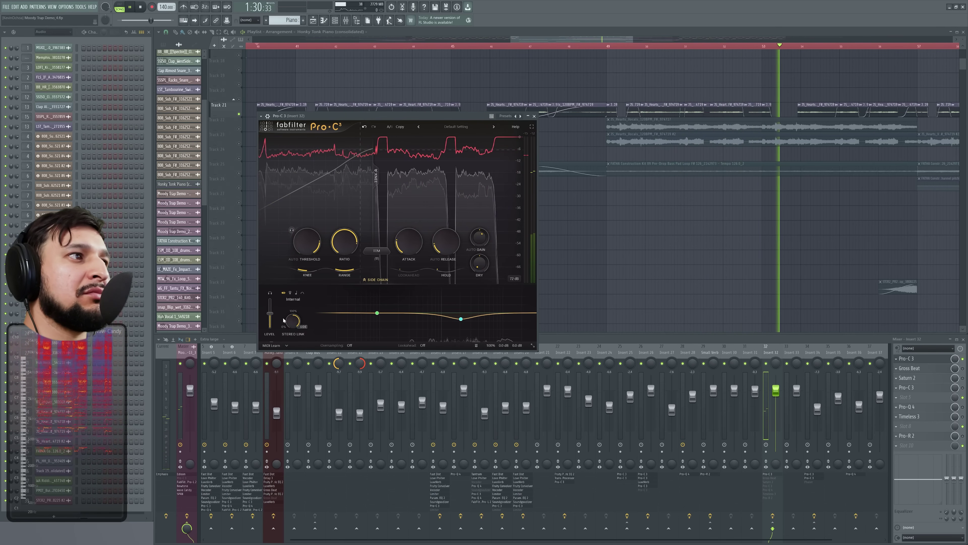
{"action": "key", "text": "space"}
{"action": "left_click_drag", "start_coordinate": [295, 334], "coordinate": [305, 351]}
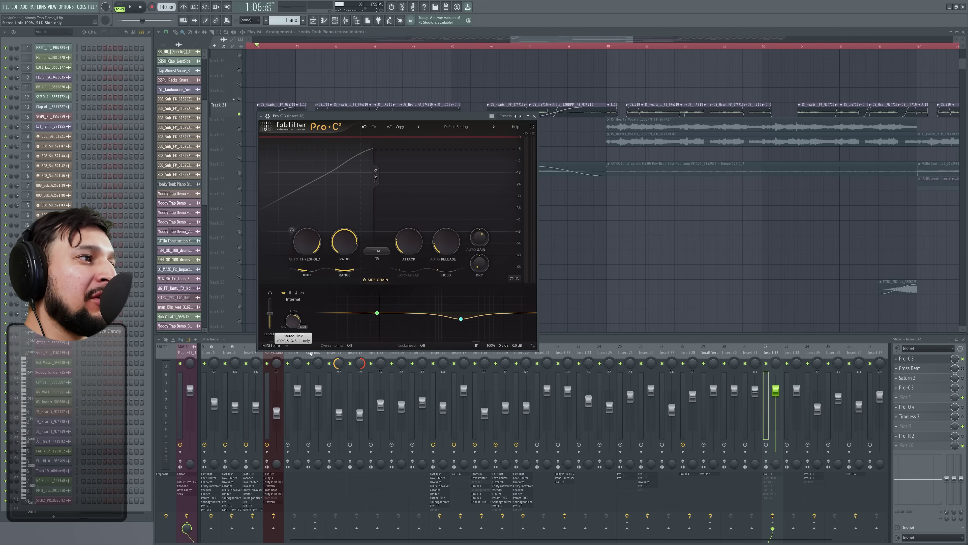
Step: Enable Gross Beat on Insert 32, open its window beside the compressor, and play the vocal chops through both
{"action": "left_click", "coordinate": [963, 369]}
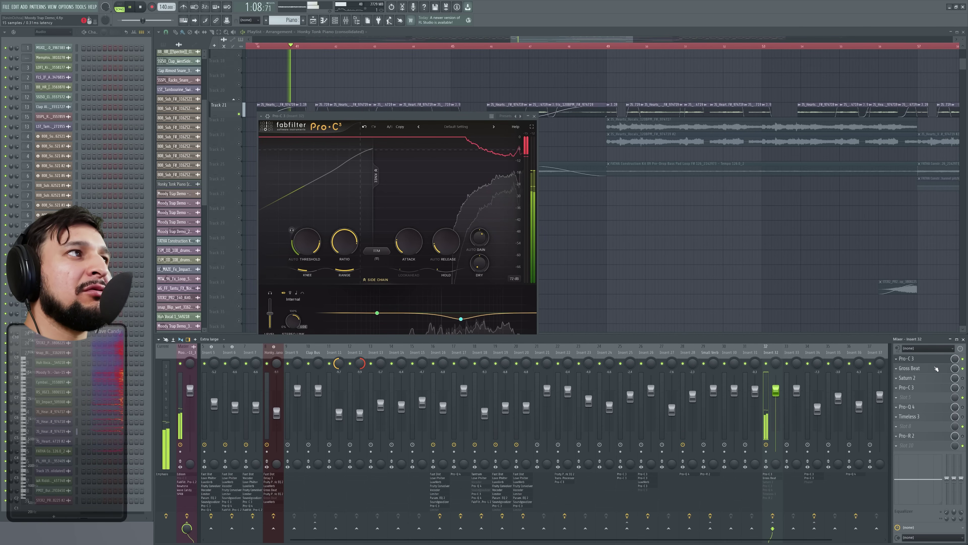
{"action": "left_click", "coordinate": [921, 370]}
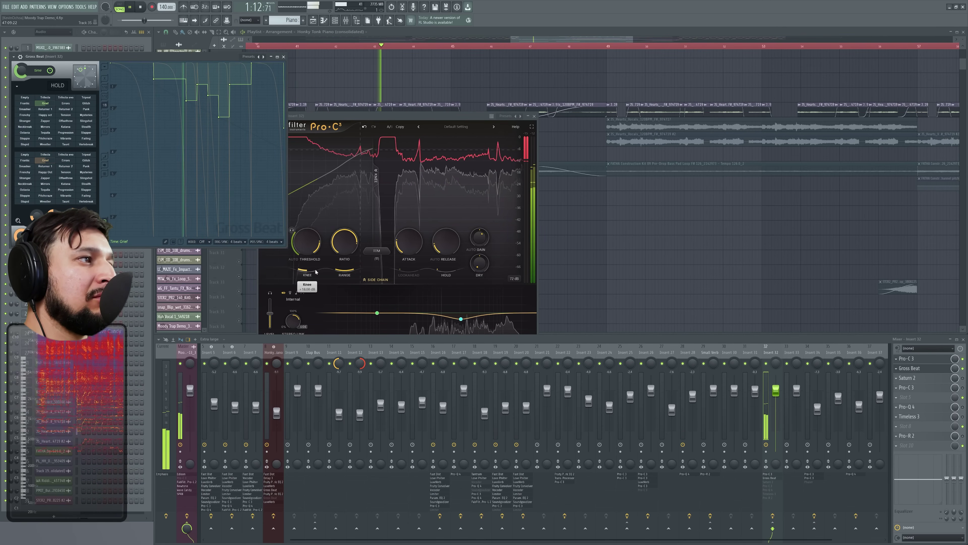
{"action": "mouse_move", "coordinate": [316, 271]}
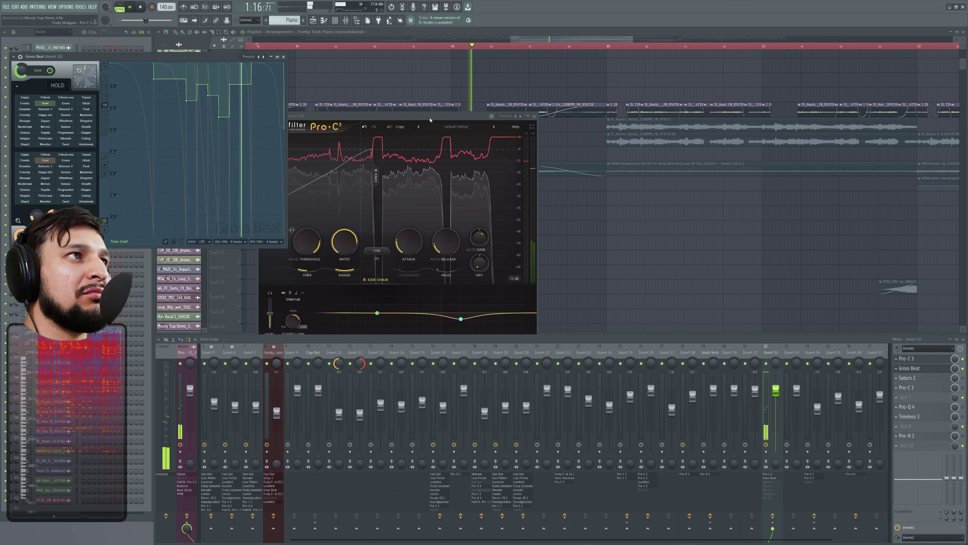
{"action": "left_click_drag", "start_coordinate": [430, 120], "coordinate": [511, 126]}
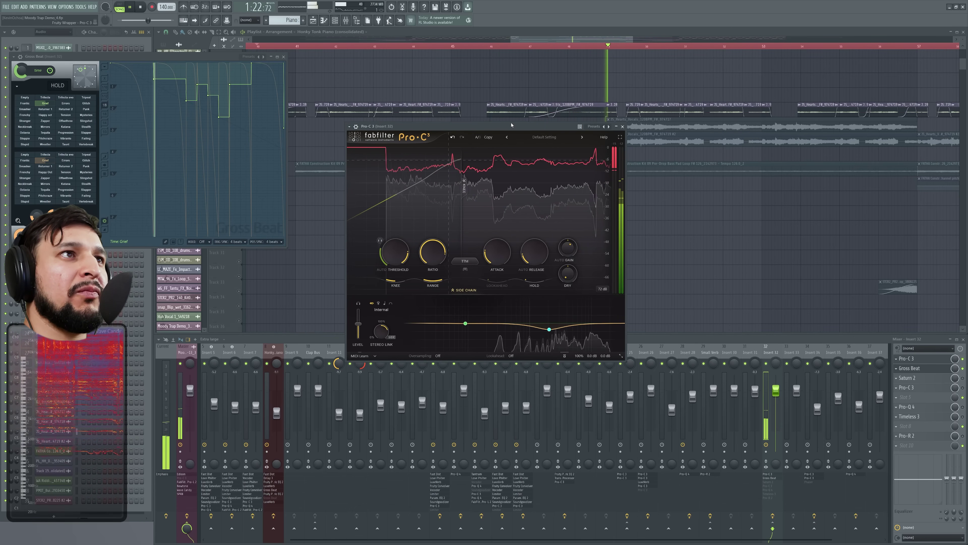
{"action": "key", "text": "space"}
Step: Enable and open the second Pro-C 3 on Insert 32, place its window clear of the mixer, and play the vocal chops
{"action": "left_click", "coordinate": [951, 387]}
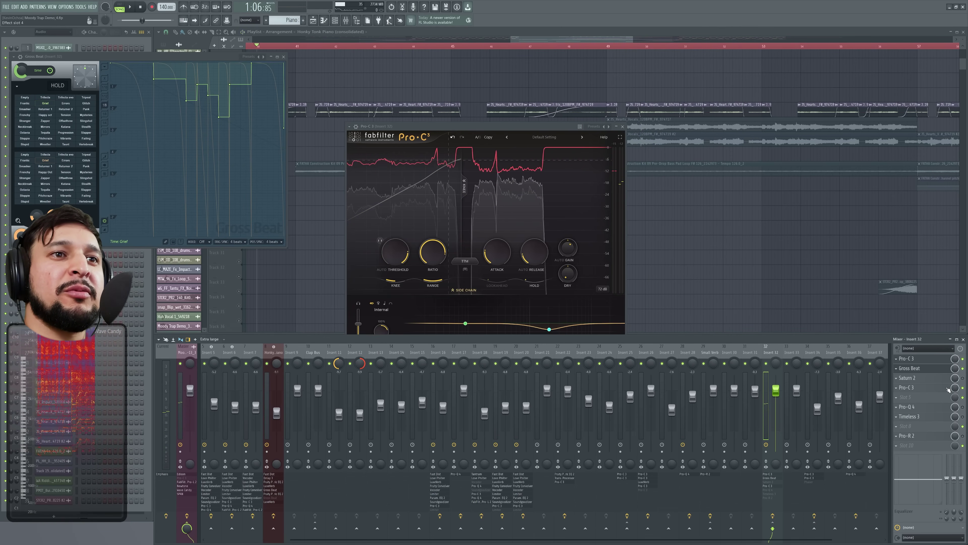
{"action": "left_click", "coordinate": [948, 388]}
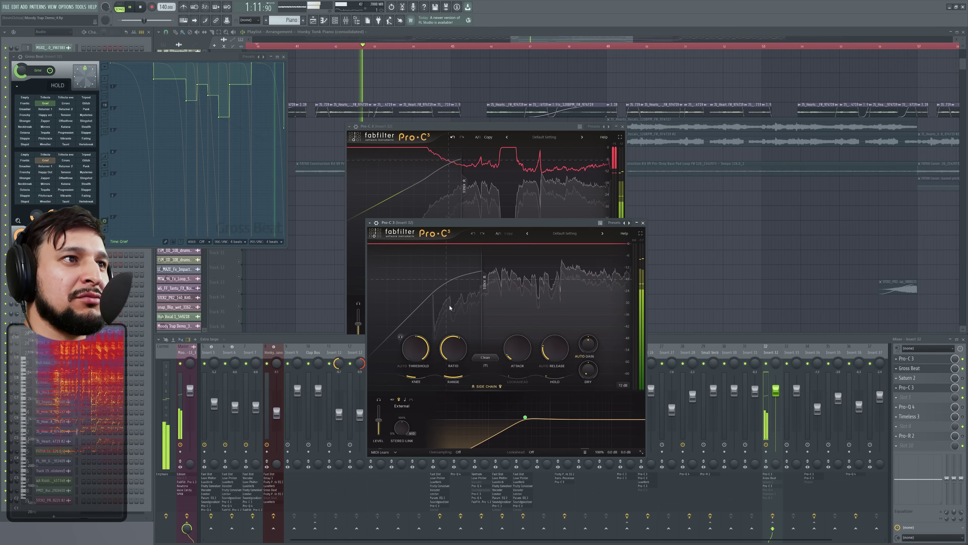
{"action": "left_click_drag", "start_coordinate": [504, 223], "coordinate": [567, 148]}
{"action": "key", "text": "space"}
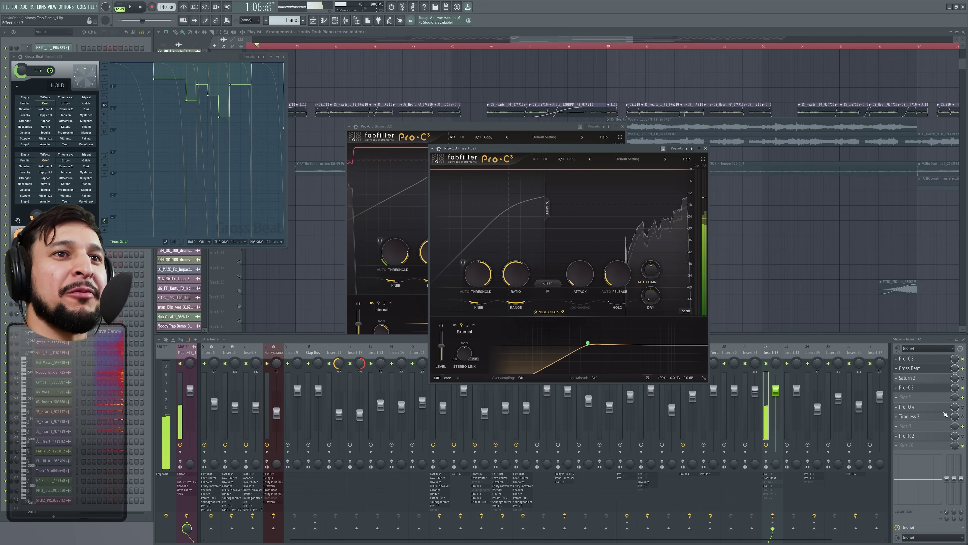
{"action": "key", "text": "space"}
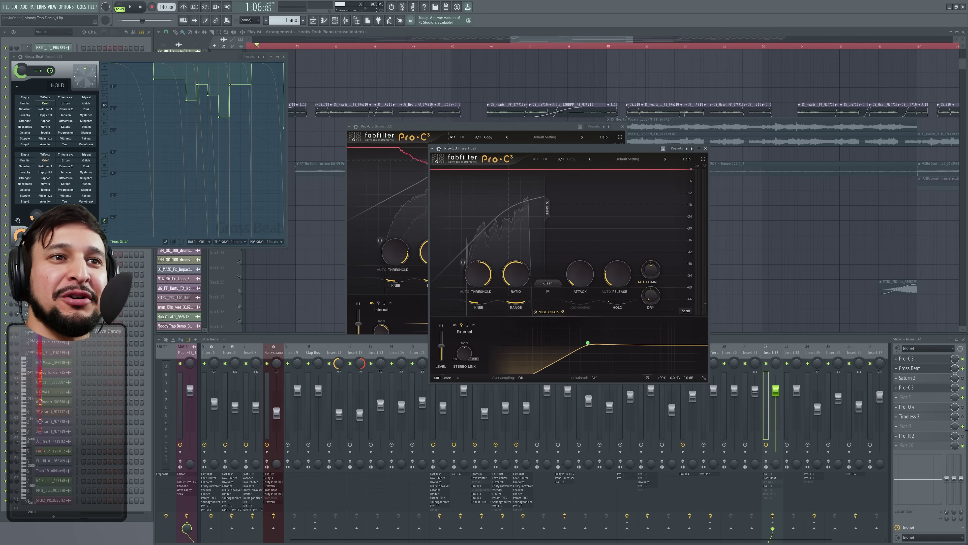
Step: Open Pro-Q 4 on Insert 32 and play the vocal chops through the equalizer
{"action": "left_click", "coordinate": [928, 408]}
{"action": "key", "text": "space"}
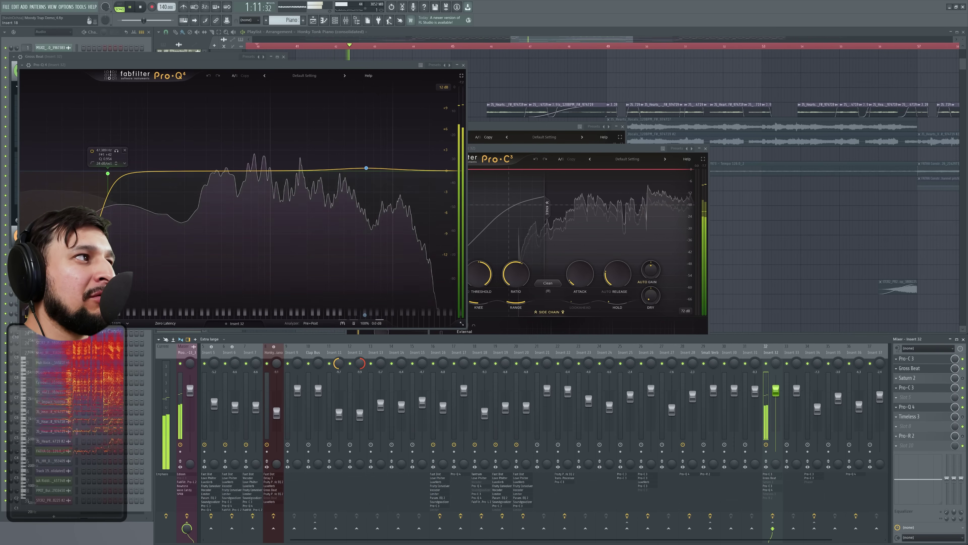
{"action": "key", "text": "space"}
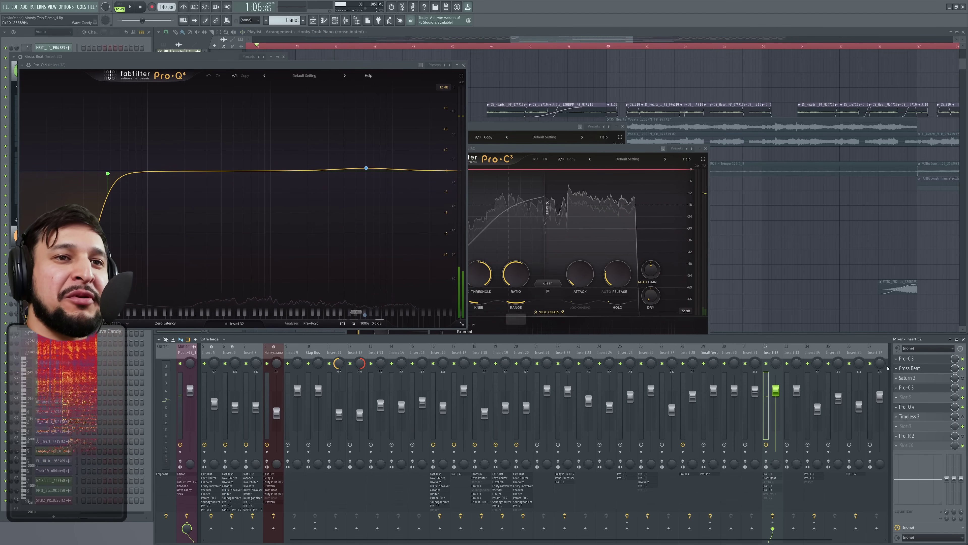
Step: Open Timeless 3 on Insert 32, move its window beside Pro-Q 4, and play the vocal chops through the delay
{"action": "left_click", "coordinate": [930, 417]}
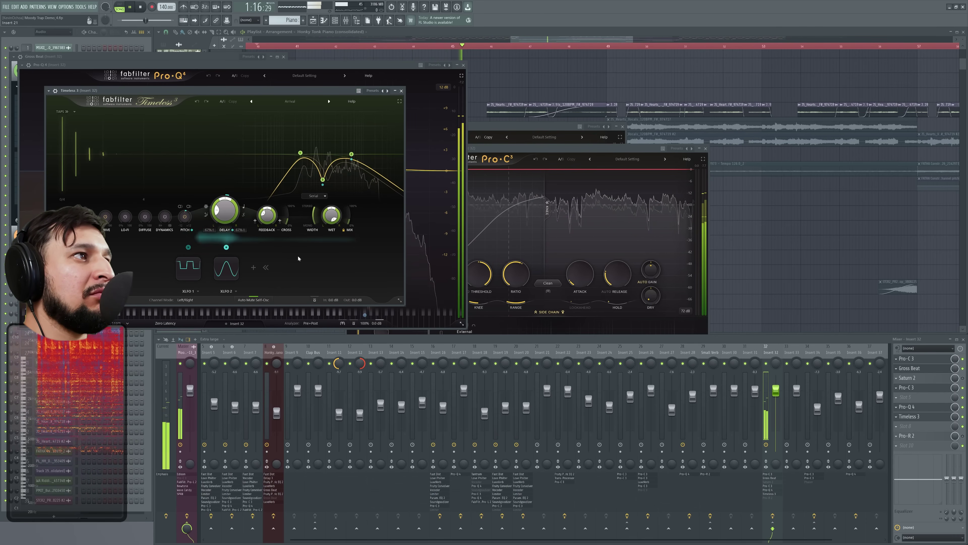
{"action": "key", "text": "space"}
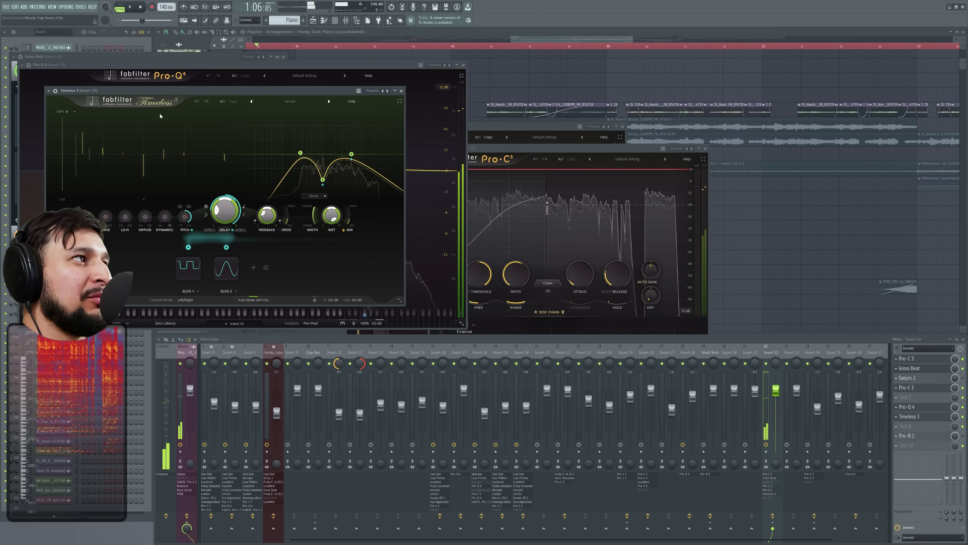
{"action": "left_click_drag", "start_coordinate": [229, 90], "coordinate": [420, 129]}
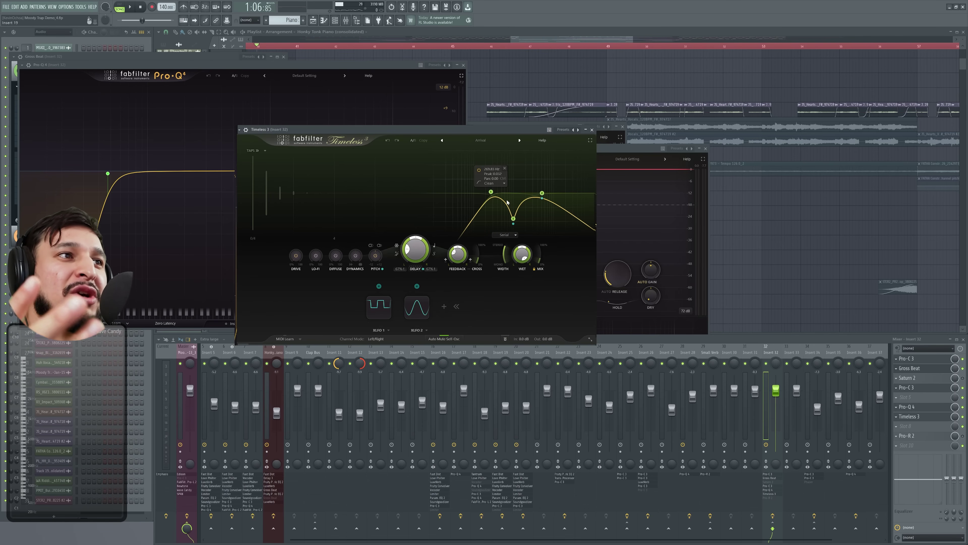
{"action": "key", "text": "space"}
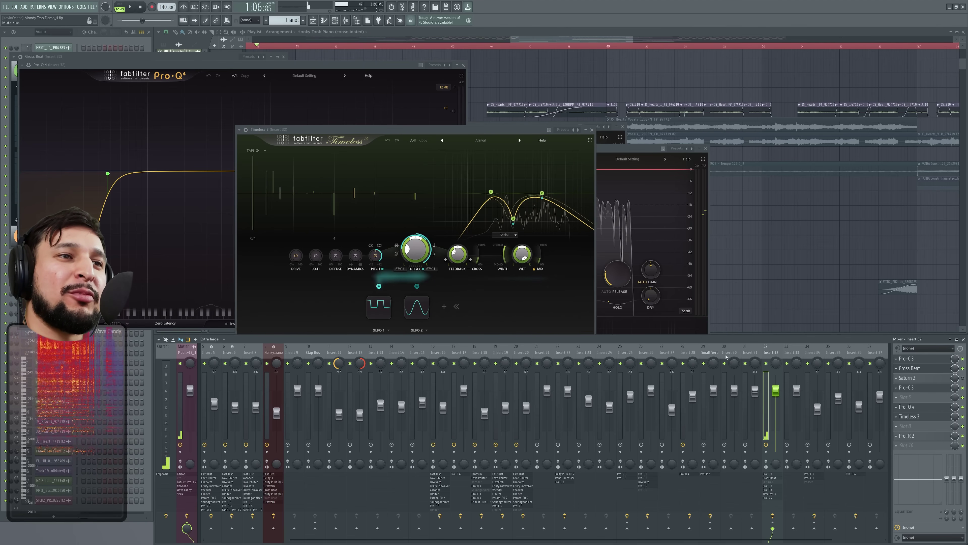
Step: Open Pro-R 2 on Insert 32, then bring the playlist forward and play the vocal section with Track 21 unsoloed
{"action": "left_click", "coordinate": [917, 439]}
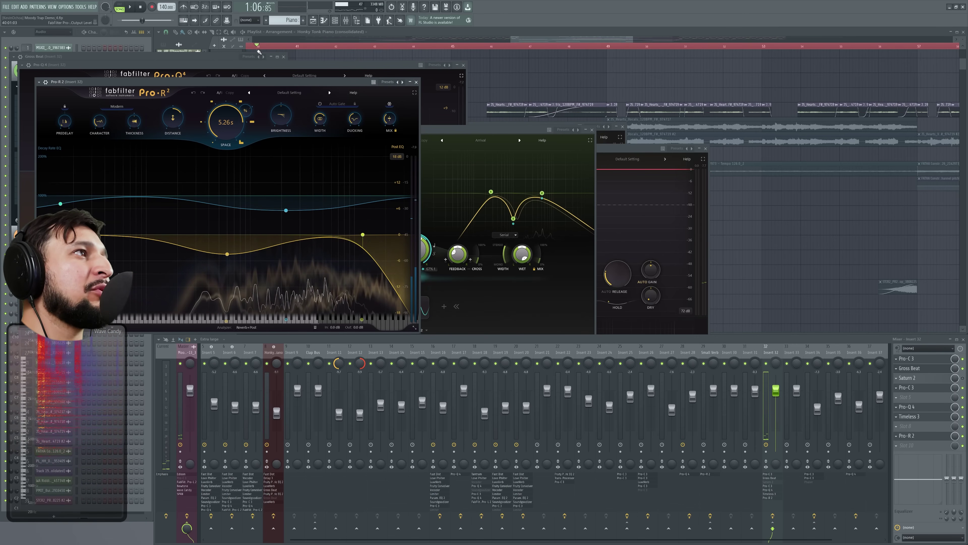
{"action": "left_click_drag", "start_coordinate": [225, 58], "coordinate": [239, 119]}
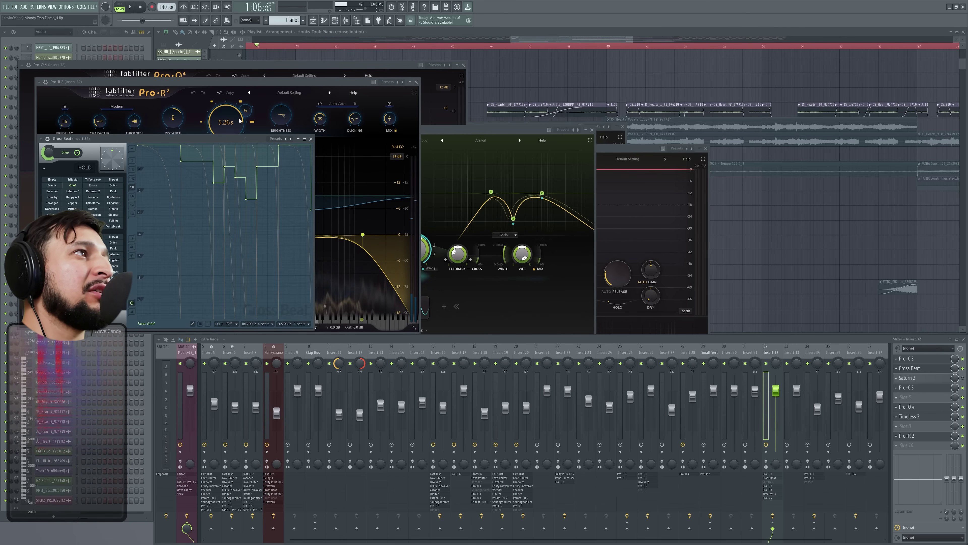
{"action": "left_click", "coordinate": [244, 56]}
{"action": "key", "text": "space"}
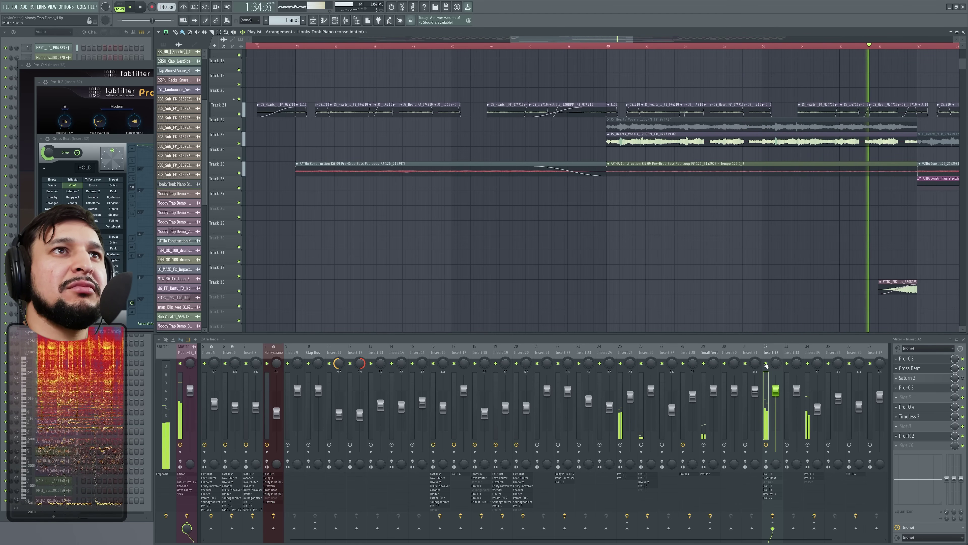
Step: Solo the vocal on Track 23 and open both Pro-C 3 compressors on Insert 34 while it plays
{"action": "key", "text": "space"}
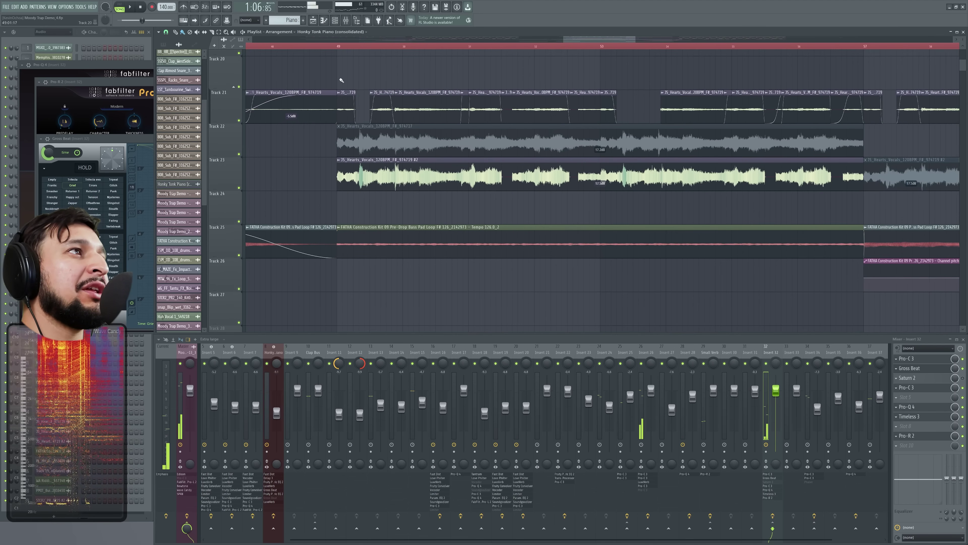
{"action": "right_click", "coordinate": [239, 188]}
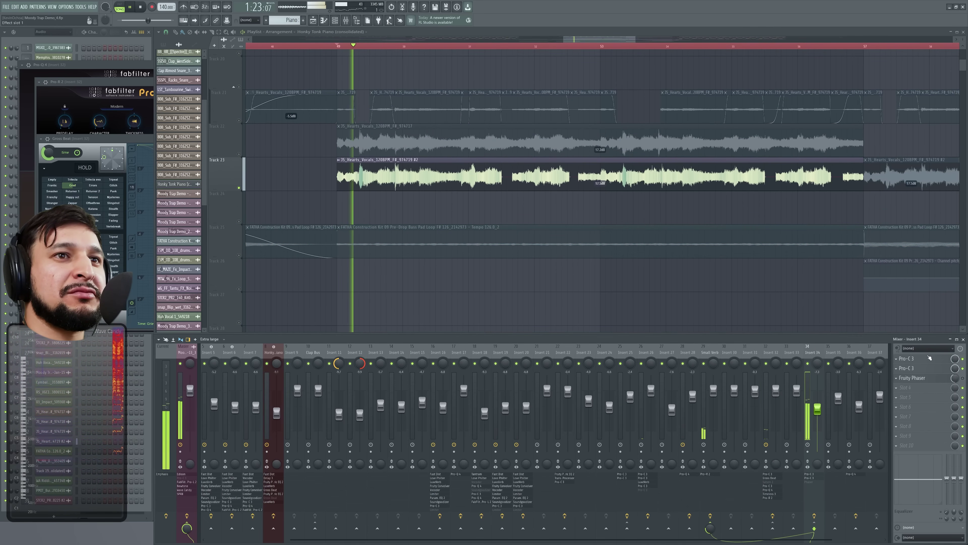
{"action": "left_click", "coordinate": [928, 358]}
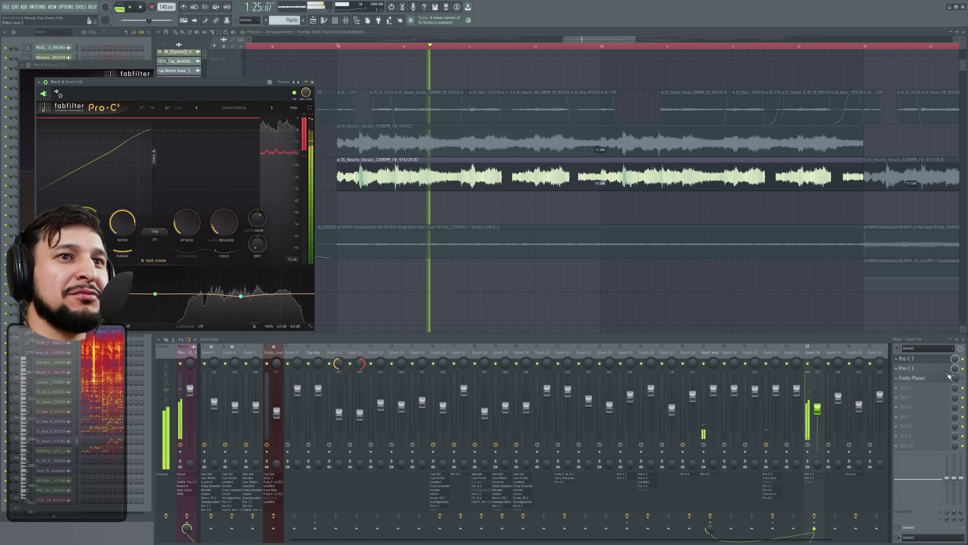
{"action": "left_click", "coordinate": [930, 369]}
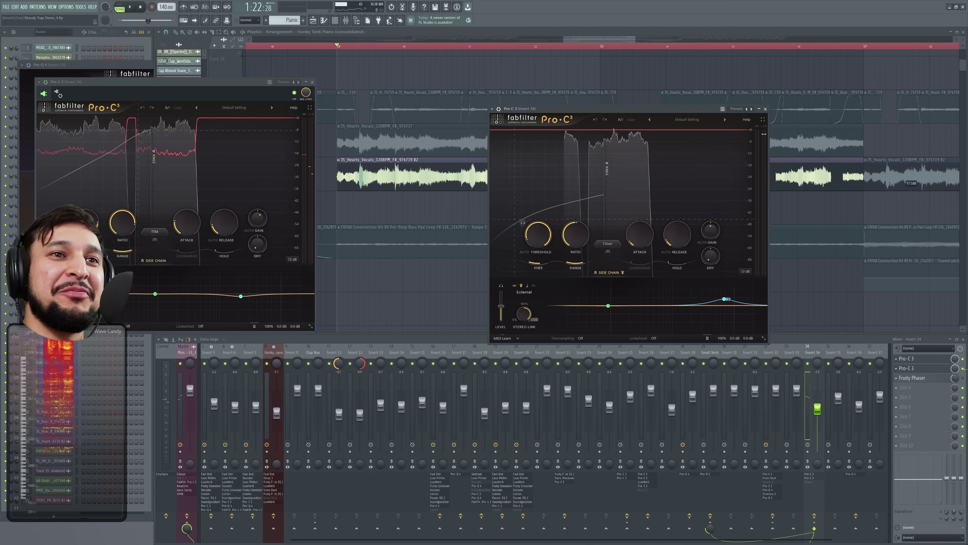
Step: Bypass the second Pro-C 3 on Insert 34 and play the Track 23 vocal through the first one only
{"action": "left_click", "coordinate": [964, 368]}
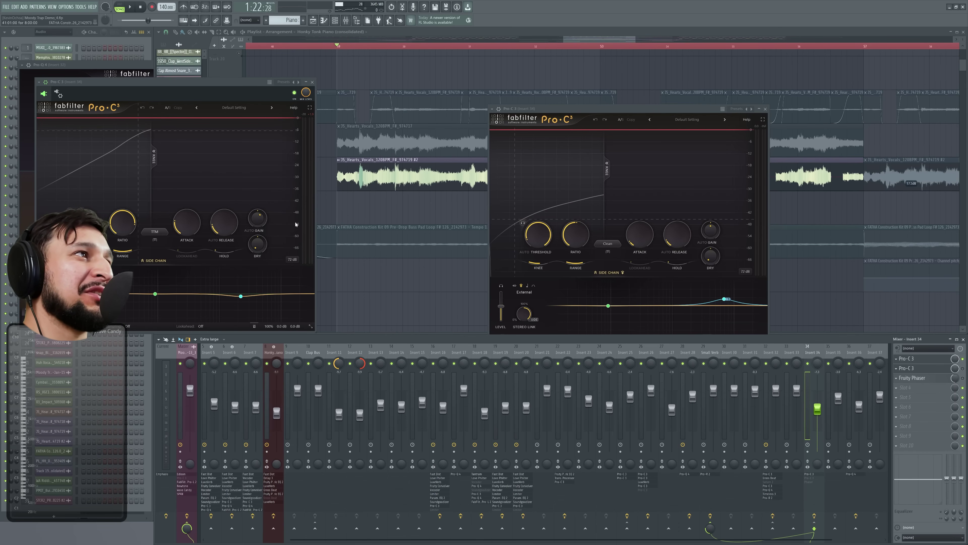
{"action": "scroll", "coordinate": [389, 60], "scroll_direction": "down", "scroll_amount": 3}
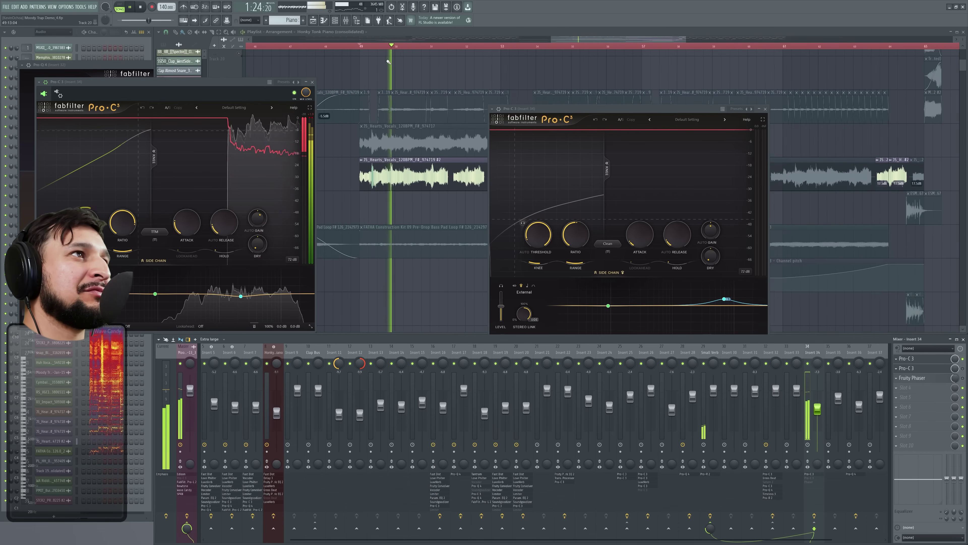
Step: Set the playlist loop over the vocal section and expand the first Pro-C 3 on Insert 34 to full screen during playback
{"action": "right_click", "coordinate": [402, 62]}
{"action": "right_click", "coordinate": [381, 44]}
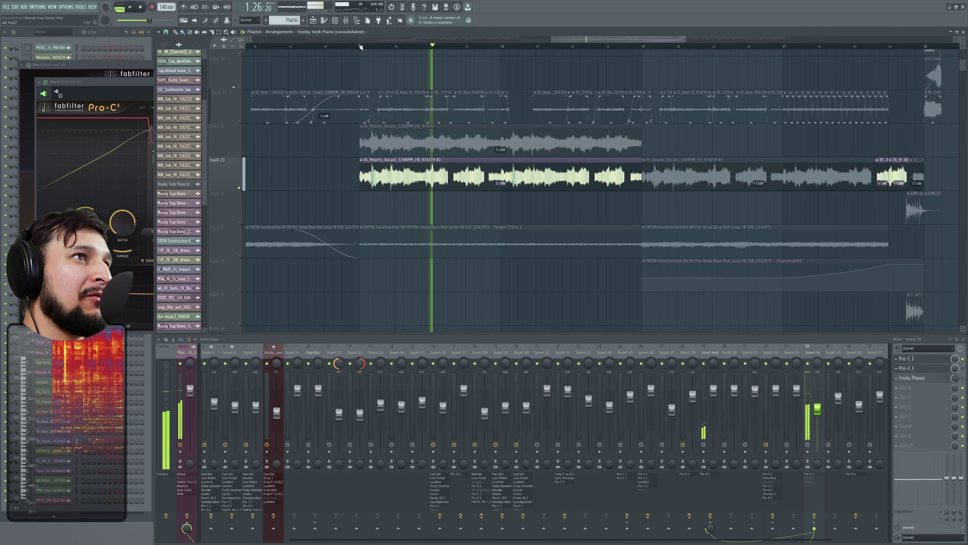
{"action": "left_click_drag", "start_coordinate": [360, 47], "coordinate": [667, 96]}
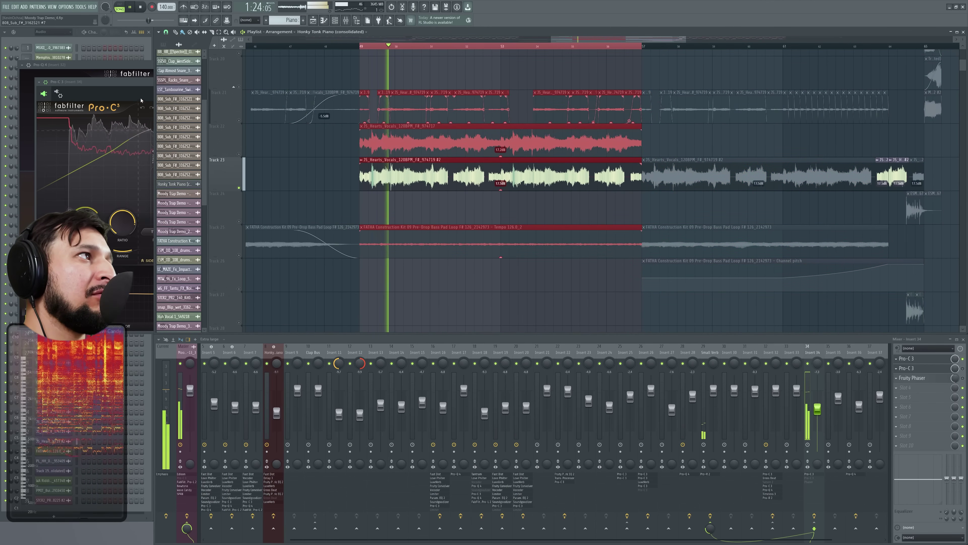
{"action": "left_click", "coordinate": [144, 100]}
{"action": "left_click", "coordinate": [312, 110]}
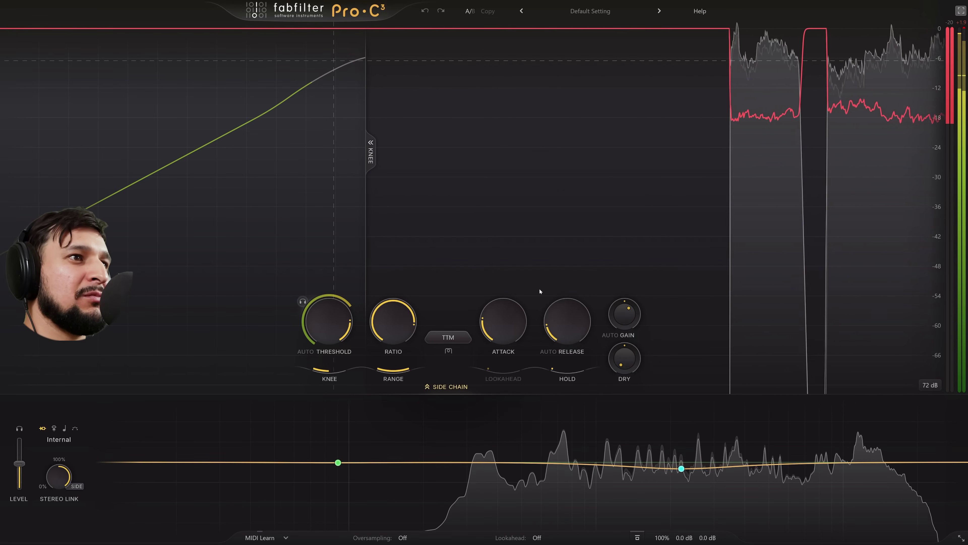
Step: Lower the compressor's ratio to its minimum and remove the side-only amount from its stereo link while the vocal plays
{"action": "mouse_move", "coordinate": [341, 335]}
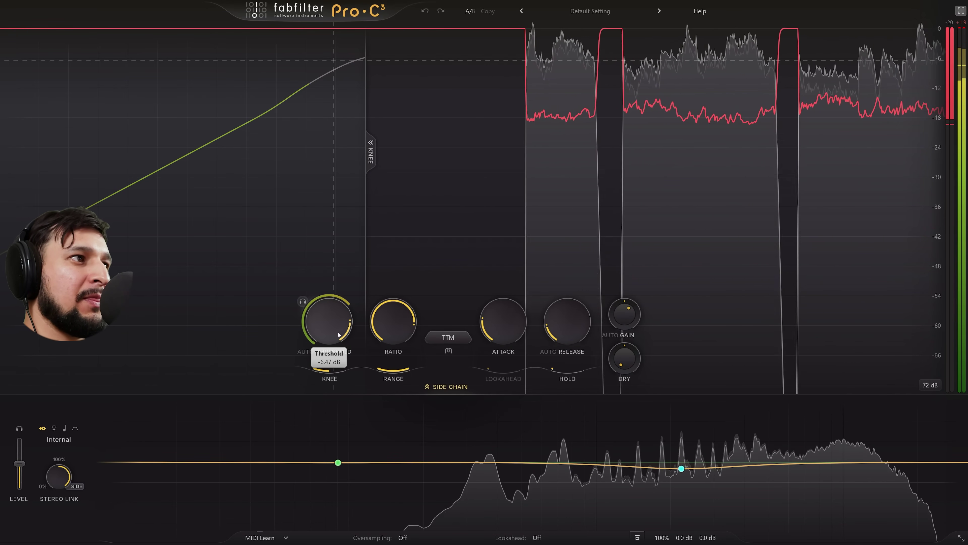
{"action": "left_click_drag", "start_coordinate": [392, 325], "coordinate": [376, 541]}
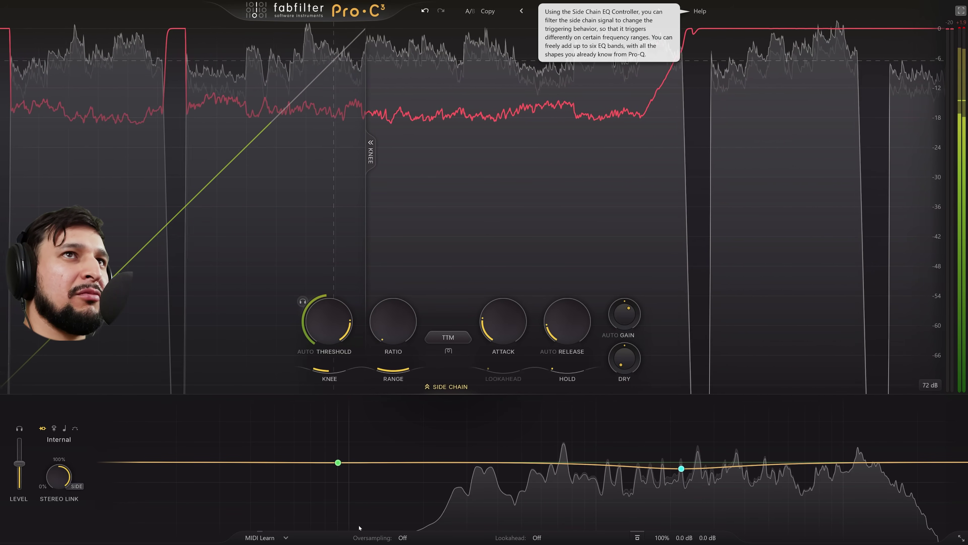
{"action": "mouse_move", "coordinate": [76, 519]}
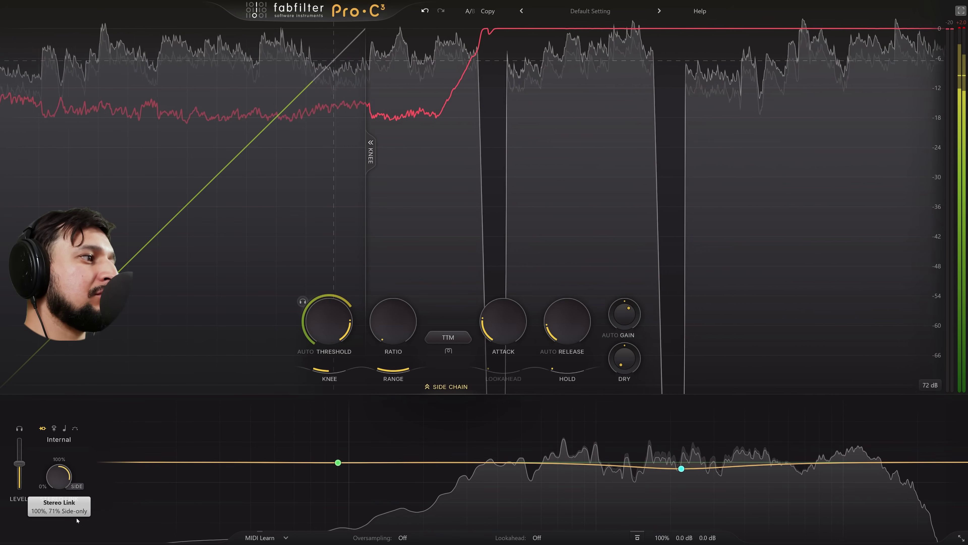
{"action": "left_click_drag", "start_coordinate": [76, 519], "coordinate": [78, 542]}
{"action": "left_click_drag", "start_coordinate": [63, 475], "coordinate": [18, 537]}
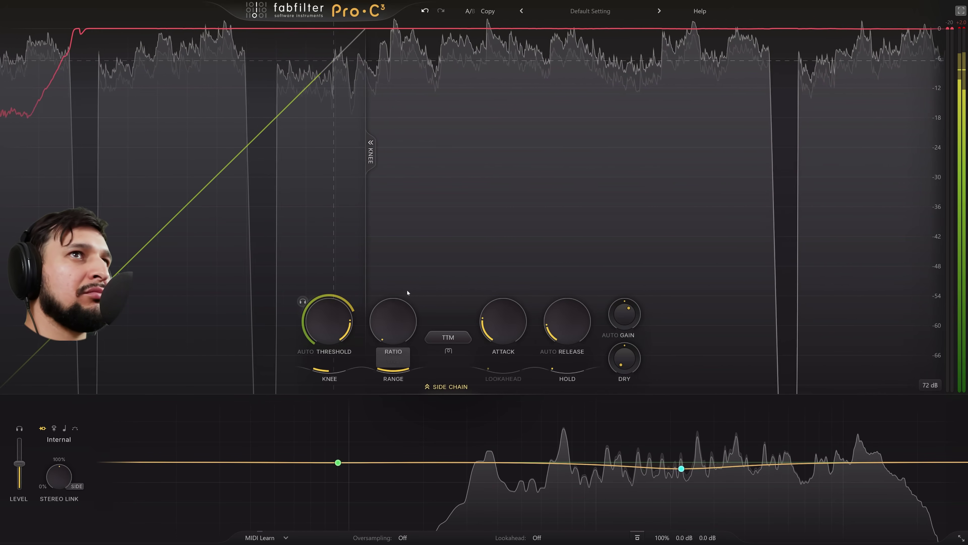
Step: Raise the compressor's ratio to 6.99:1 while listening to the vocal
{"action": "left_click_drag", "start_coordinate": [401, 315], "coordinate": [376, 132]}
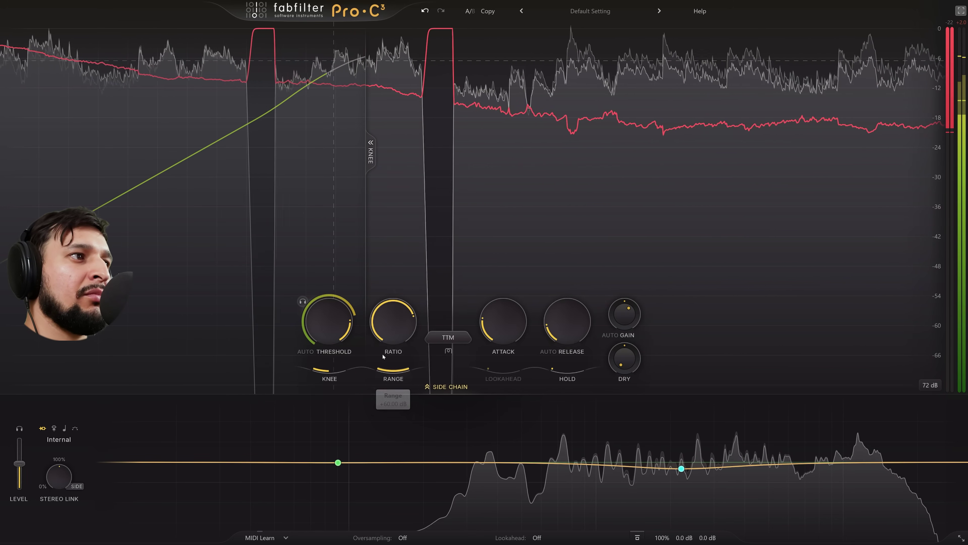
{"action": "mouse_move", "coordinate": [334, 327]}
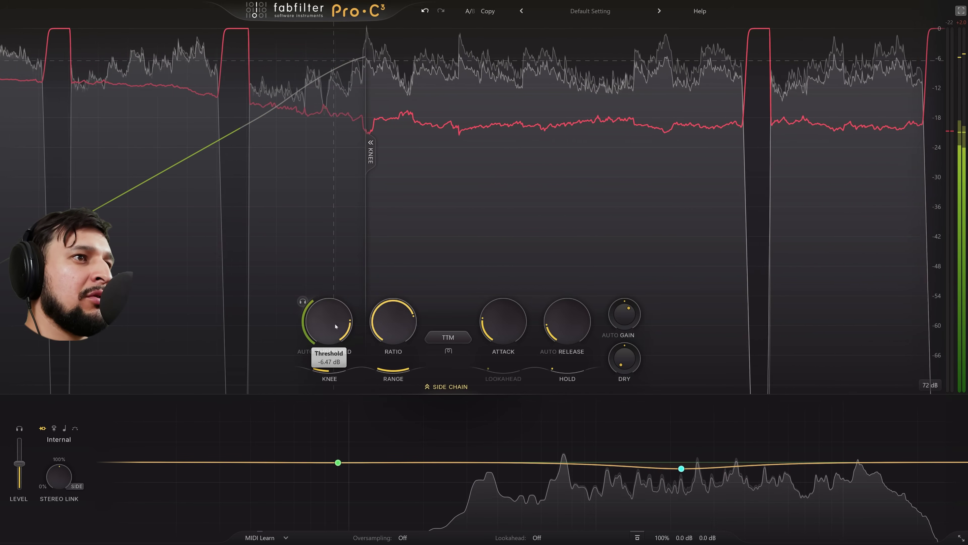
{"action": "mouse_move", "coordinate": [391, 325]}
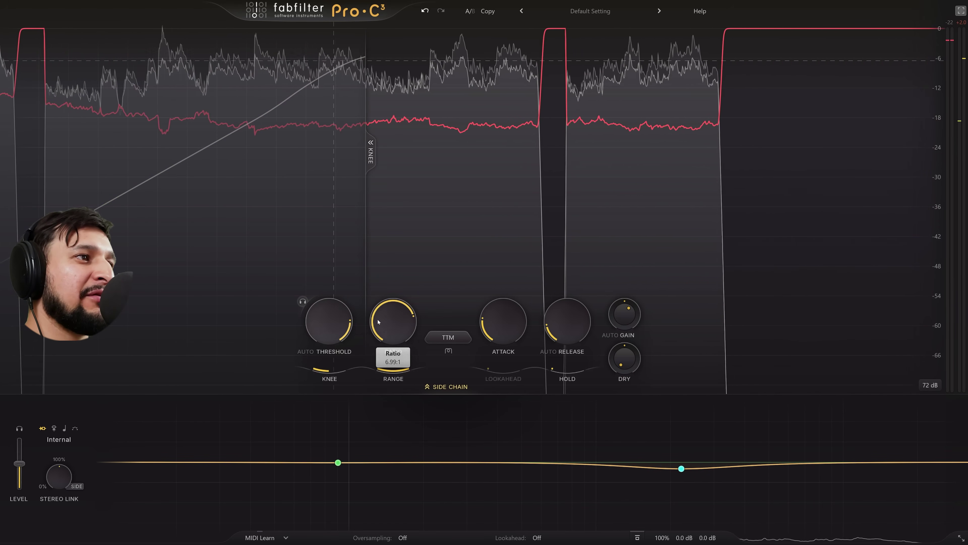
Step: Raise the side-only amount of the first compressor's stereo link again while the vocal section plays
{"action": "mouse_move", "coordinate": [48, 476]}
{"action": "left_click_drag", "start_coordinate": [48, 476], "coordinate": [30, 433]}
{"action": "left_click_drag", "start_coordinate": [36, 385], "coordinate": [39, 353]}
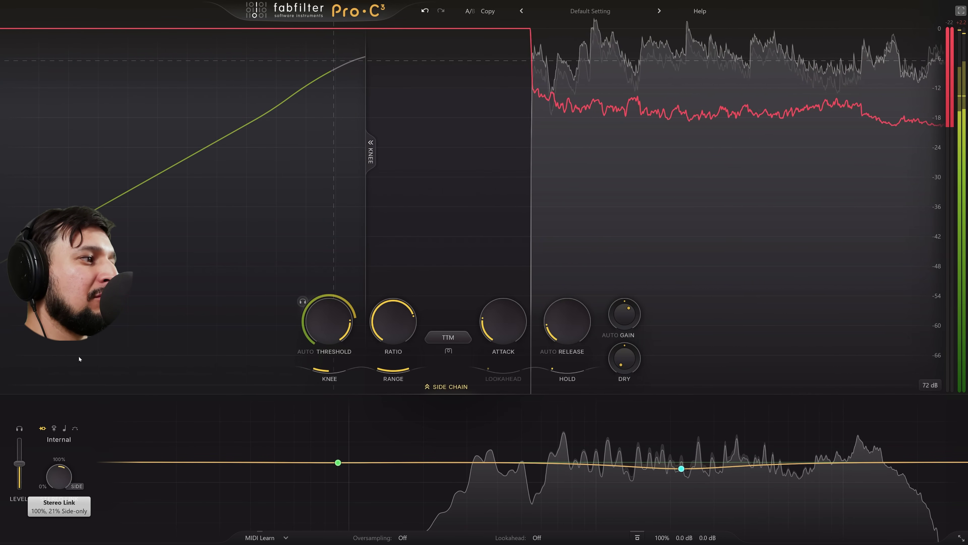
{"action": "left_click_drag", "start_coordinate": [81, 380], "coordinate": [43, 257]}
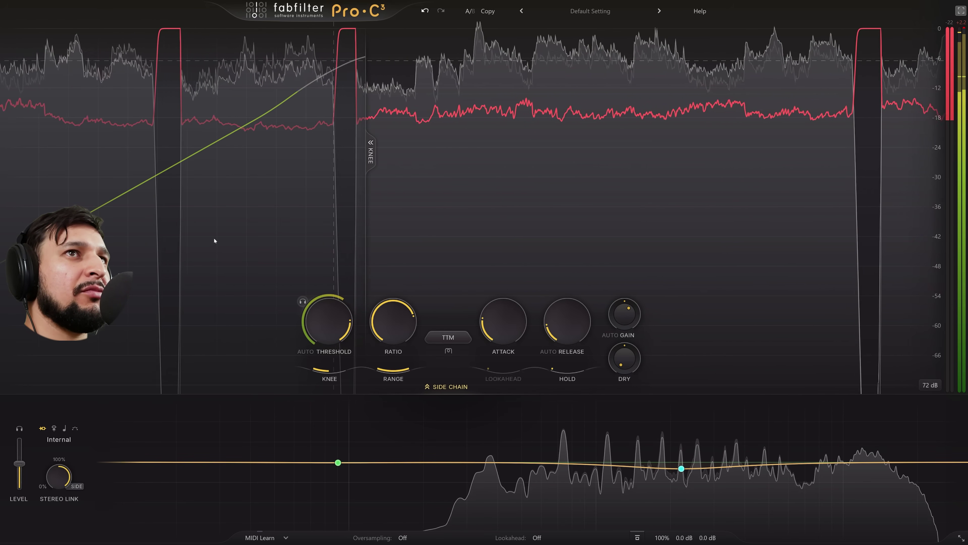
{"action": "mouse_move", "coordinate": [630, 319]}
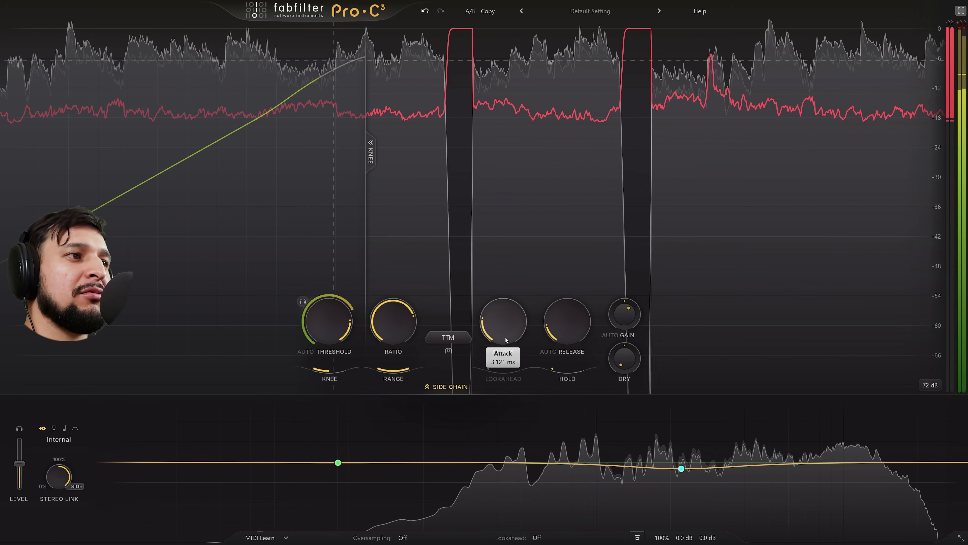
Step: Compare side-chain EQ dips on the playing vocal, set the band to 2196.3 Hz, -3.99 dB and Q 1.664, and leave full screen
{"action": "mouse_move", "coordinate": [681, 469]}
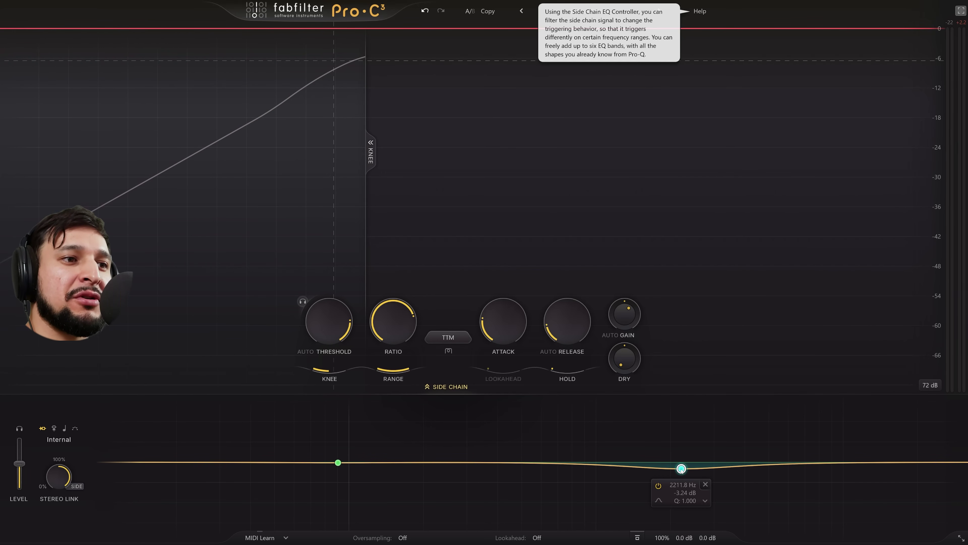
{"action": "key", "text": "space"}
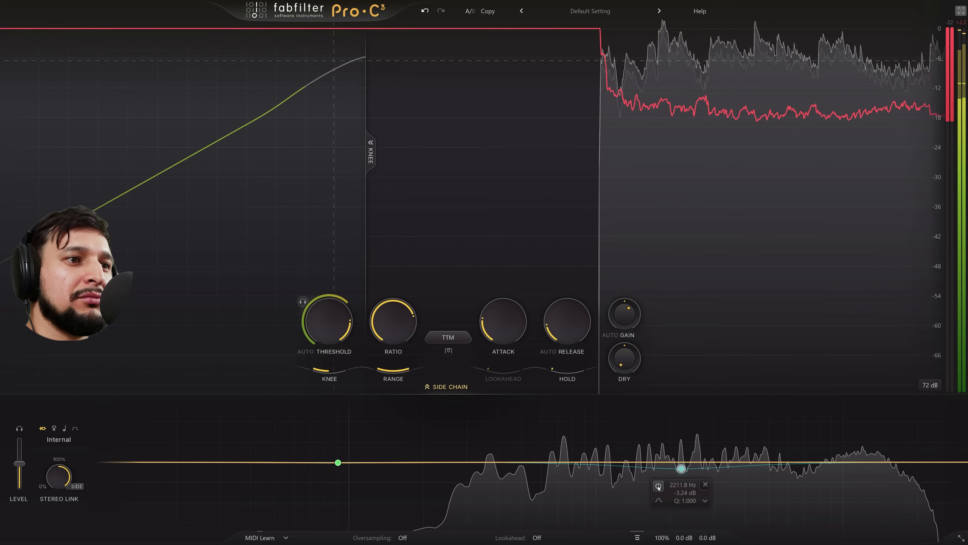
{"action": "left_click_drag", "start_coordinate": [680, 468], "coordinate": [694, 483]}
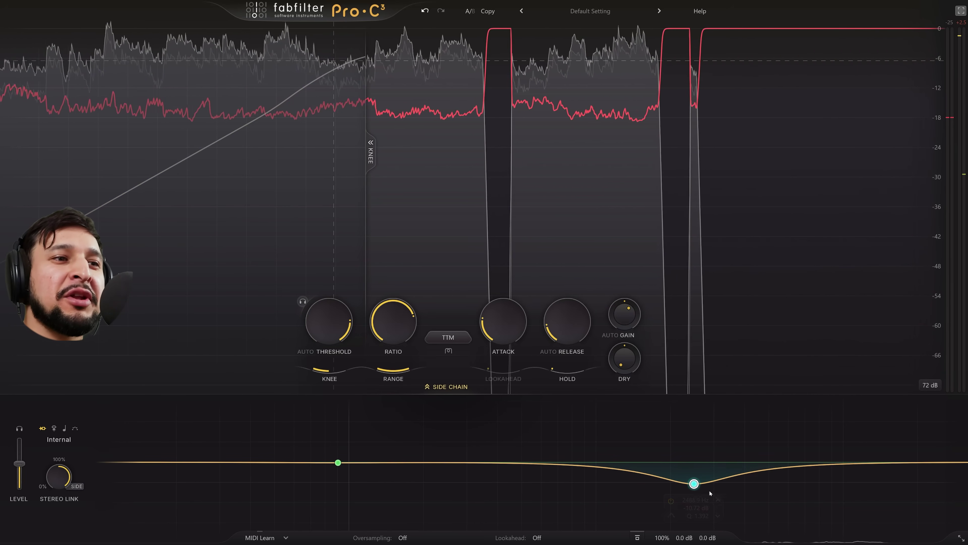
{"action": "left_click_drag", "start_coordinate": [694, 483], "coordinate": [693, 475]}
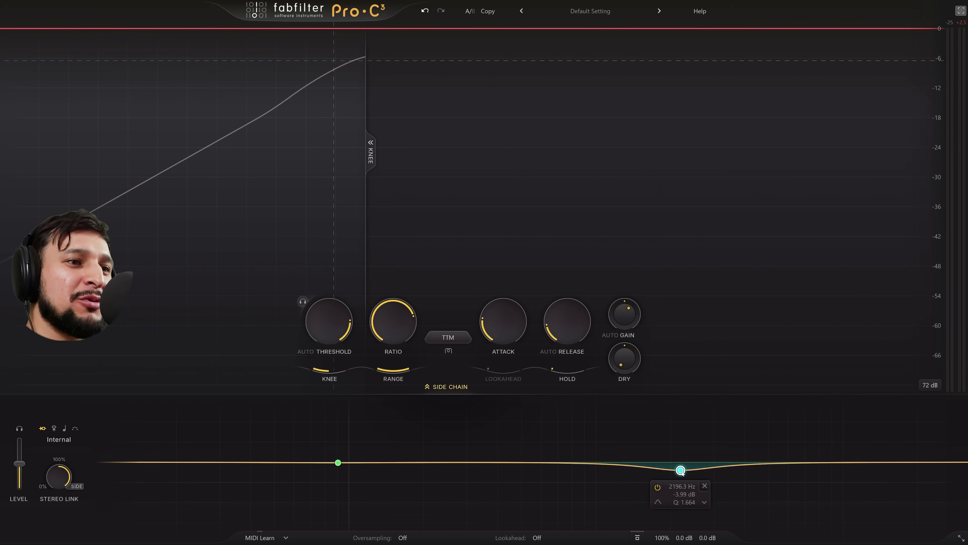
{"action": "left_click", "coordinate": [960, 13]}
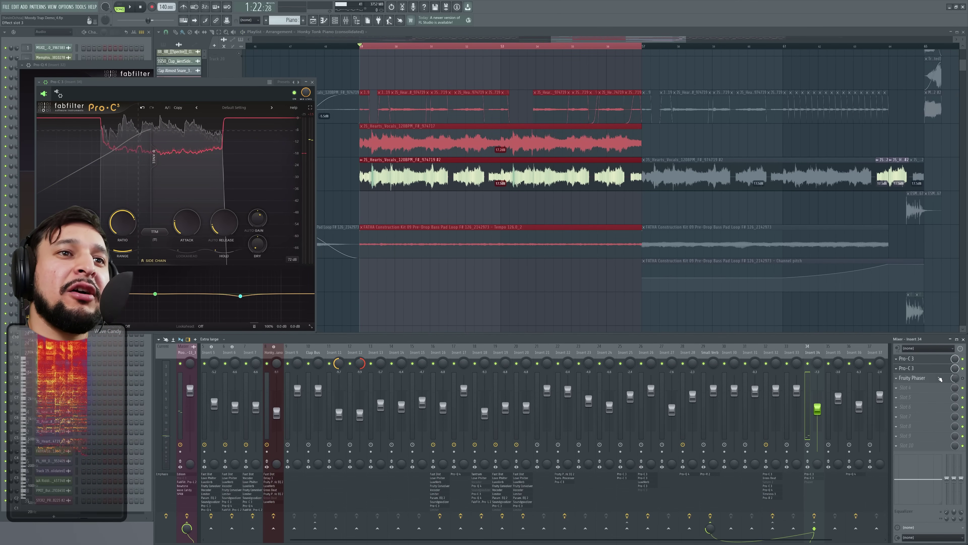
Step: Open the second Pro-C 3 on Insert 34, play the vocal, and inspect the stereo side-chain input in its processing settings
{"action": "left_click", "coordinate": [926, 372]}
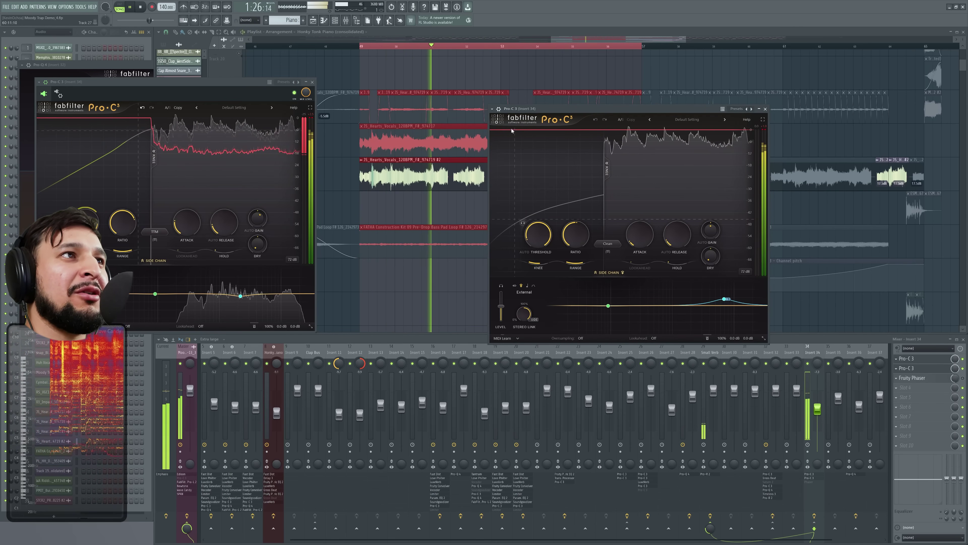
{"action": "key", "text": "space"}
{"action": "left_click", "coordinate": [498, 109]}
{"action": "left_click", "coordinate": [511, 120]}
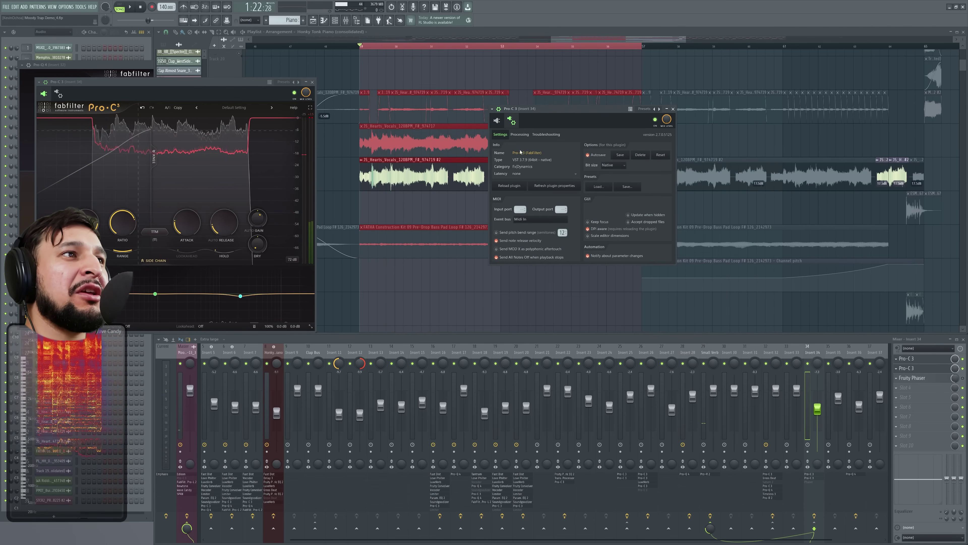
{"action": "left_click", "coordinate": [519, 136]}
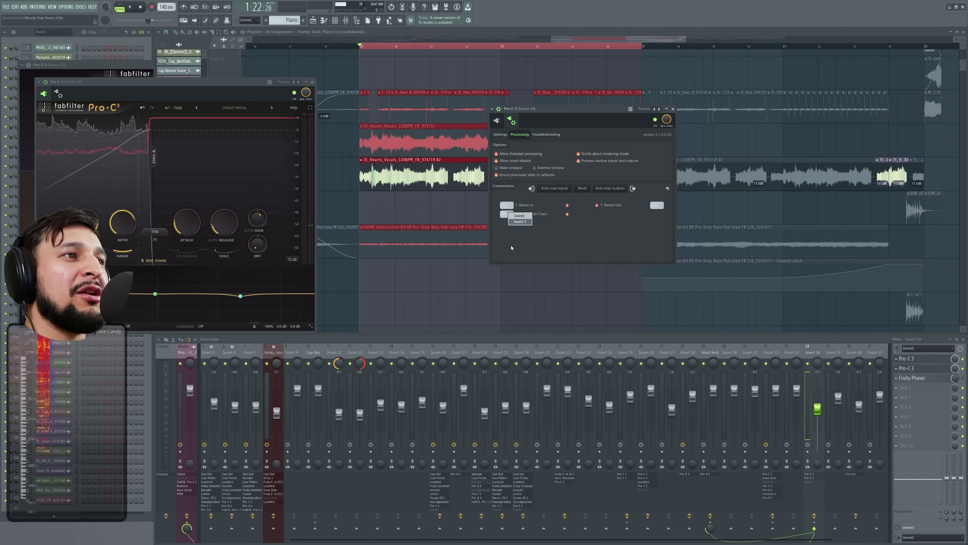
Step: Show Insert 1, the side-chain source, in the mixer and close the second Pro-C 3's settings window
{"action": "scroll", "coordinate": [214, 351], "scroll_direction": "up", "scroll_amount": 5}
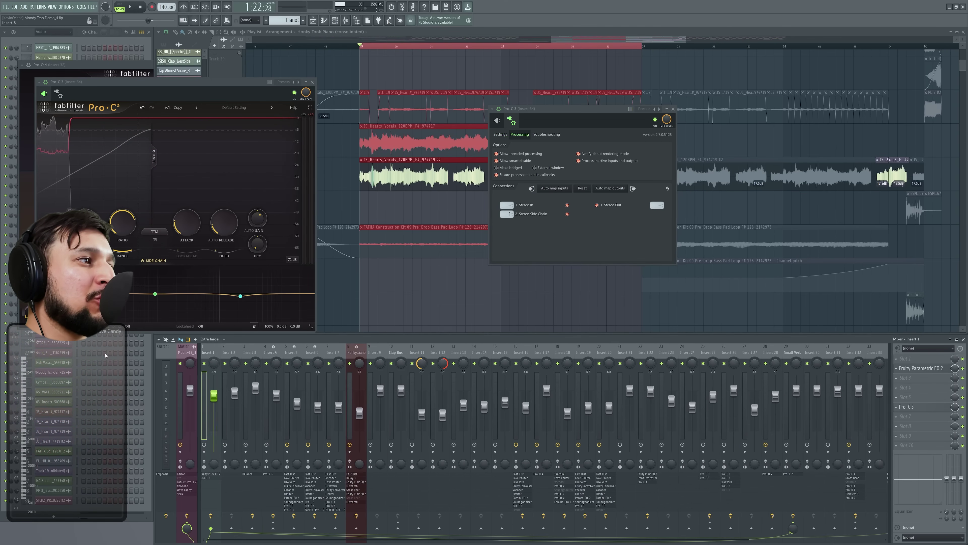
{"action": "right_click", "coordinate": [204, 363]}
{"action": "scroll", "coordinate": [373, 217], "scroll_direction": "up", "scroll_amount": 7}
{"action": "scroll", "coordinate": [519, 134], "scroll_direction": "up", "scroll_amount": 1}
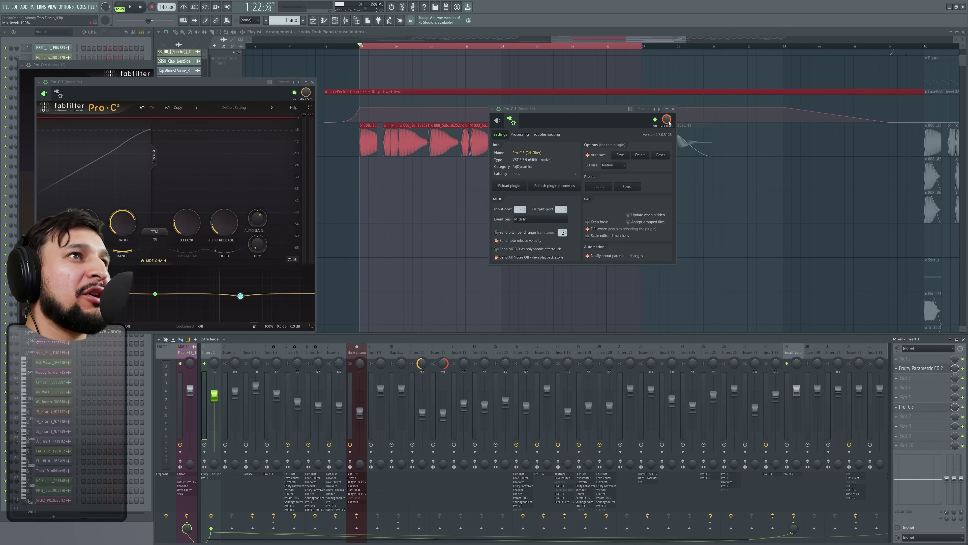
{"action": "left_click", "coordinate": [673, 110]}
Step: Solo the drum loop on Track 1 and open Fruity Parametric EQ 2 on Insert 1 while it plays
{"action": "scroll", "coordinate": [385, 158], "scroll_direction": "up", "scroll_amount": 10}
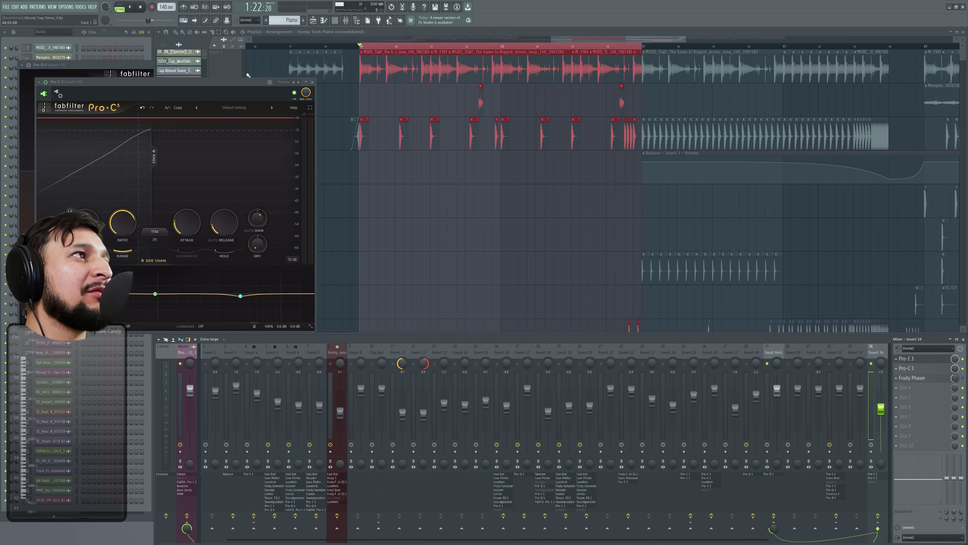
{"action": "left_click_drag", "start_coordinate": [232, 84], "coordinate": [232, 118]}
{"action": "left_click", "coordinate": [239, 80]}
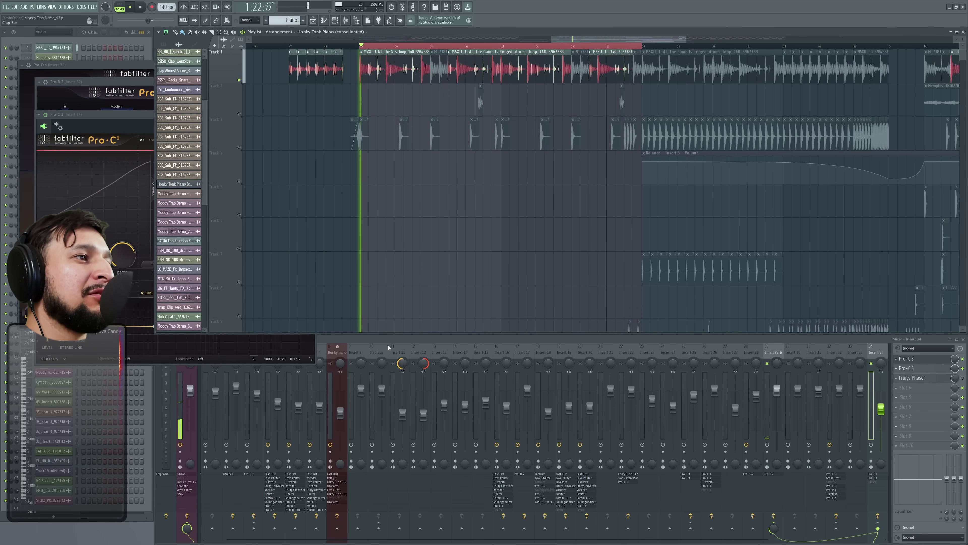
{"action": "left_click", "coordinate": [332, 346]}
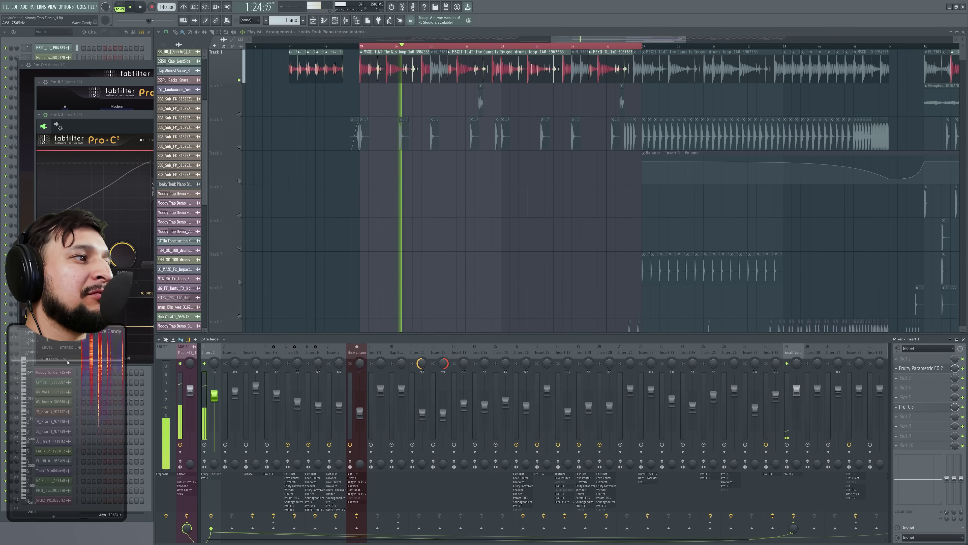
{"action": "left_click", "coordinate": [925, 370]}
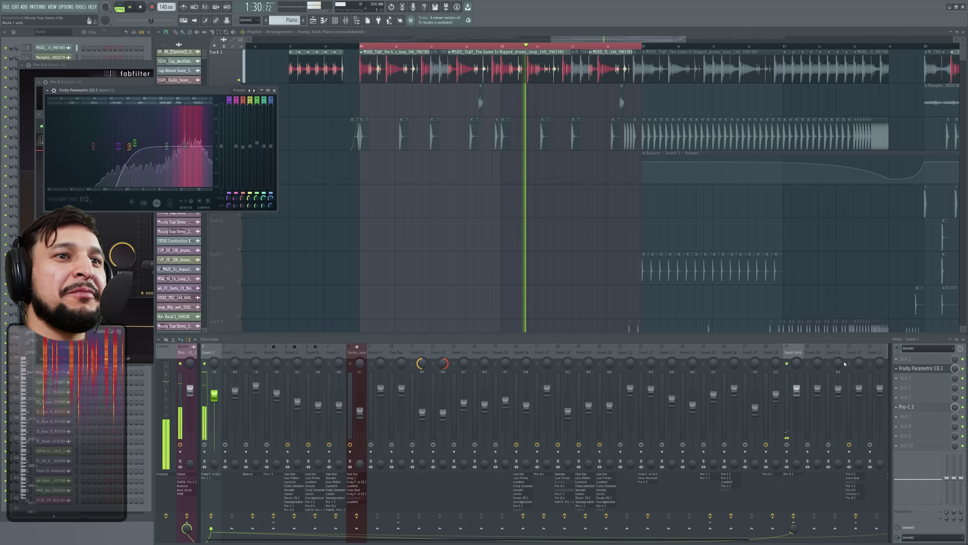
Step: Stop playback and open Pro-R 2 on the Small Verb mixer track
{"action": "left_click", "coordinate": [795, 350]}
{"action": "key", "text": "space"}
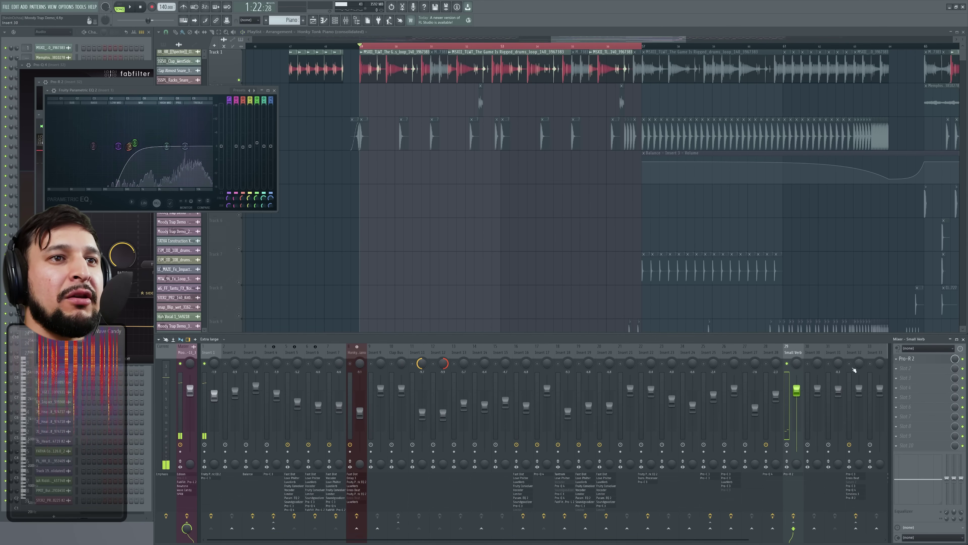
{"action": "left_click", "coordinate": [909, 360]}
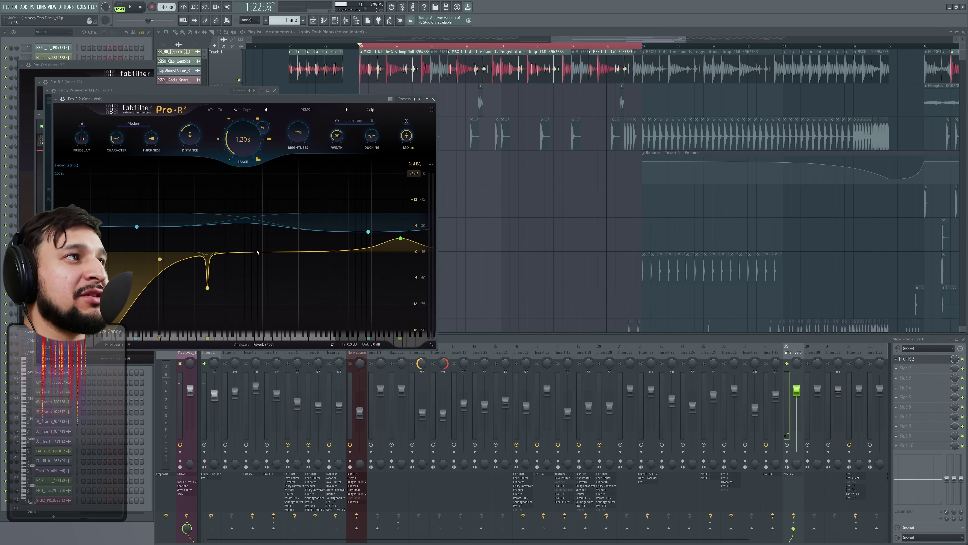
Step: Open the second Pro-C 3 on Insert 34 and show its compressor interface while the drum loop plays
{"action": "left_click", "coordinate": [869, 349]}
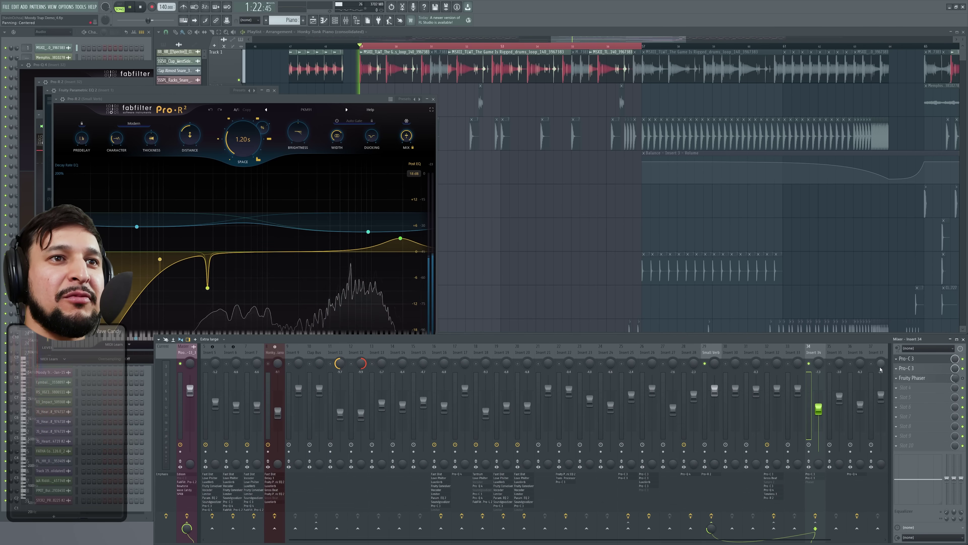
{"action": "left_click", "coordinate": [914, 371]}
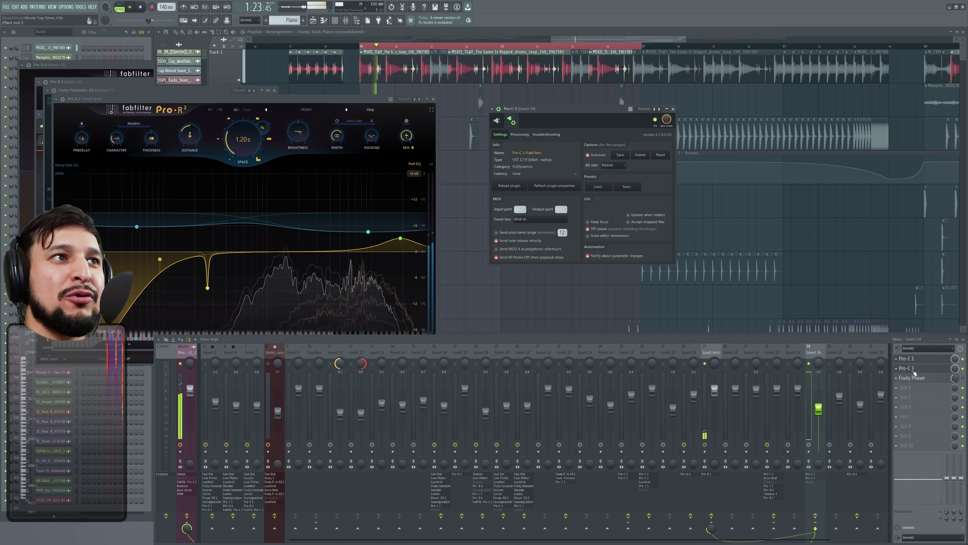
{"action": "left_click", "coordinate": [497, 122]}
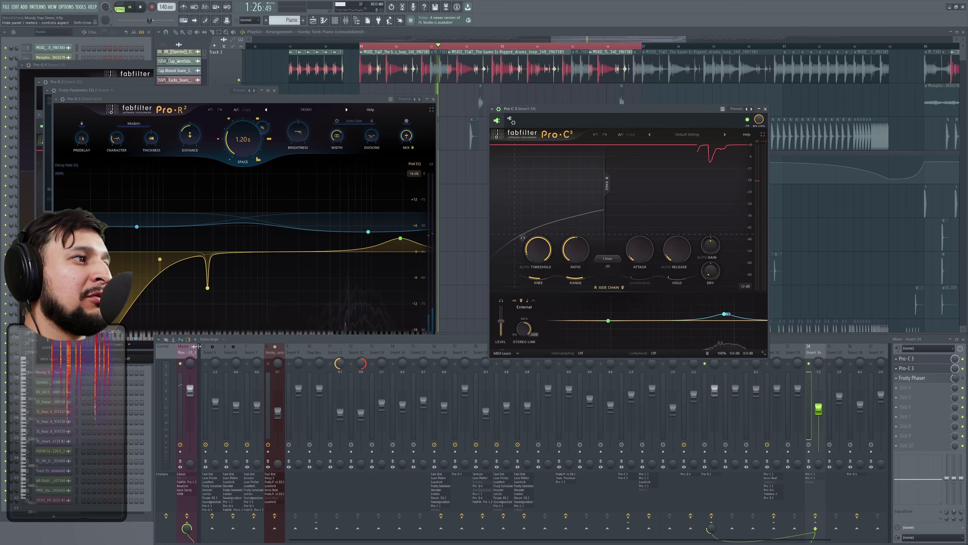
Step: Trace the drum loop's signal through Insert 1, Small Verb and Insert 34 while watching the second Pro-C 3's gain reduction
{"action": "left_click", "coordinate": [206, 349]}
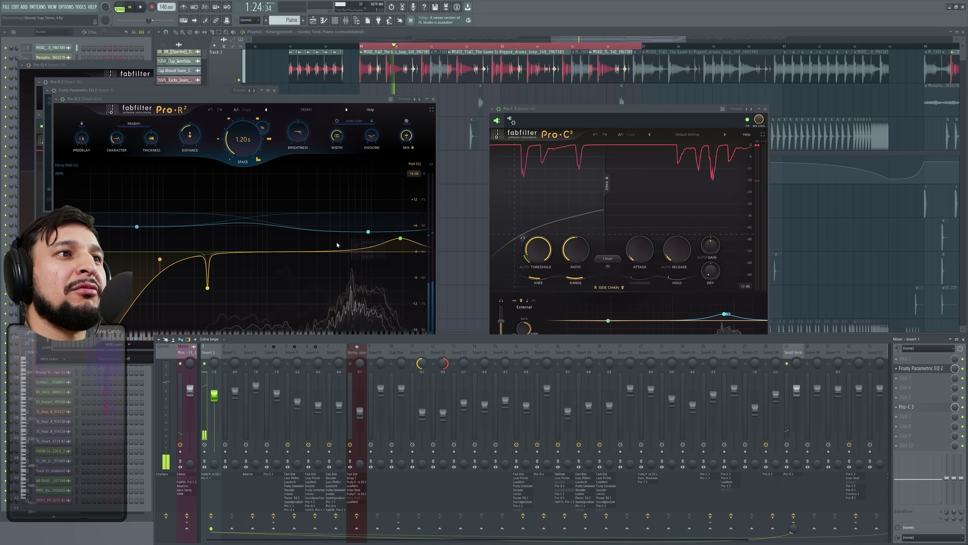
{"action": "left_click", "coordinate": [573, 117]}
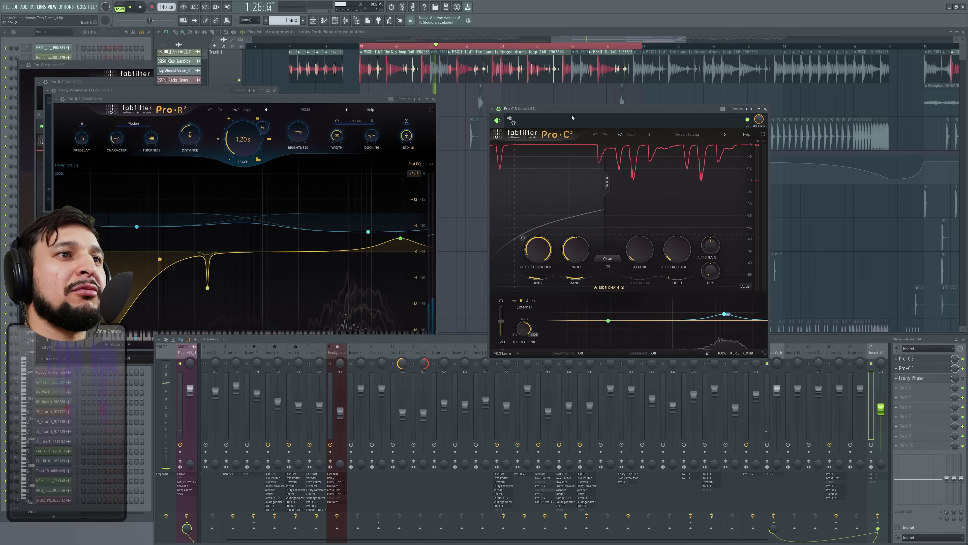
{"action": "left_click_drag", "start_coordinate": [469, 344], "coordinate": [9, 344]}
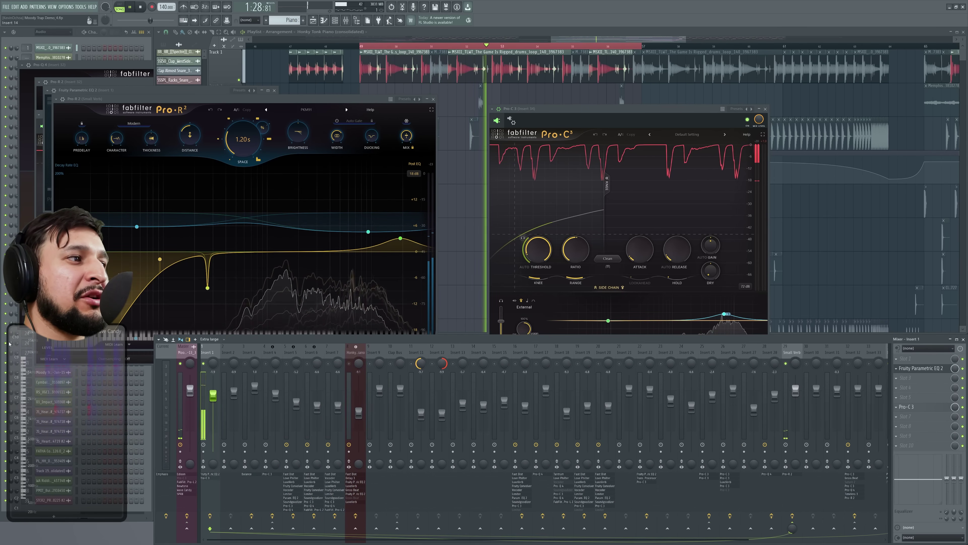
{"action": "left_click", "coordinate": [793, 360]}
{"action": "right_click", "coordinate": [798, 363]}
{"action": "left_click", "coordinate": [795, 370]}
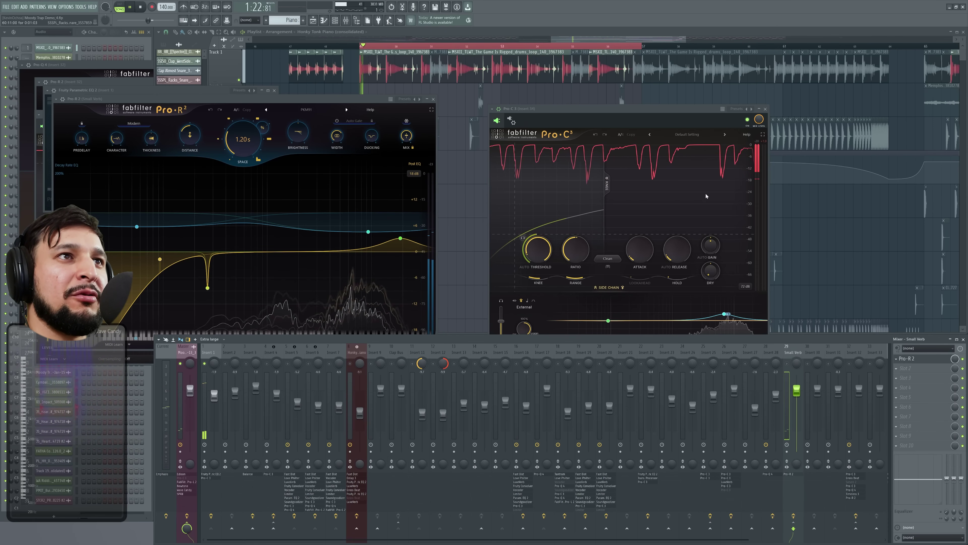
{"action": "left_click", "coordinate": [675, 119]}
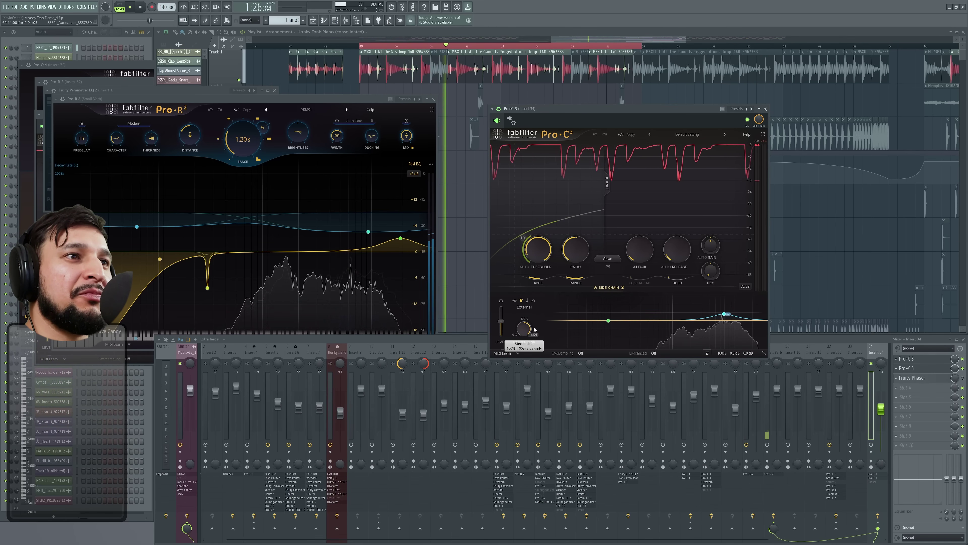
Step: Audition the second Pro-C 3's external side chain and adjust its high-frequency EQ bell while playing the drum loop
{"action": "left_click", "coordinate": [501, 302]}
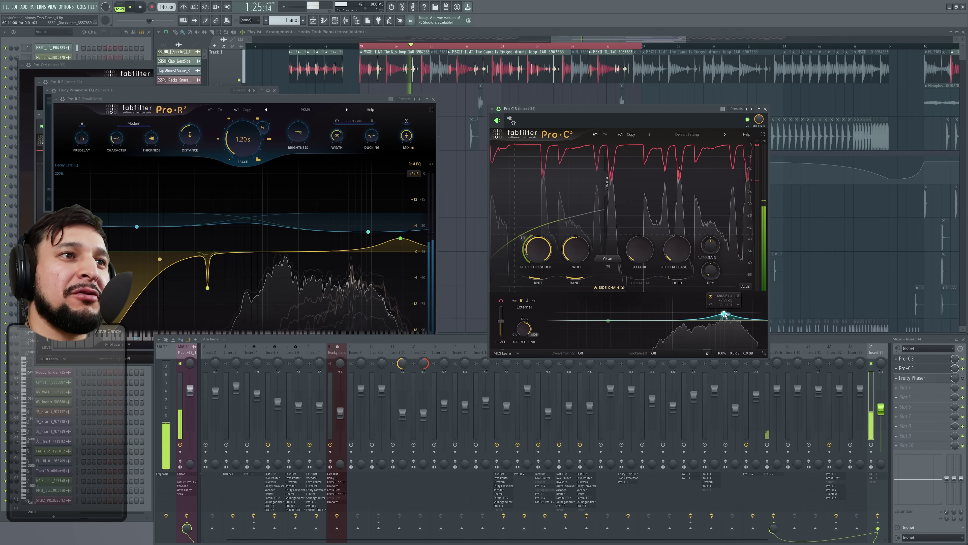
{"action": "left_click_drag", "start_coordinate": [724, 324], "coordinate": [723, 345]}
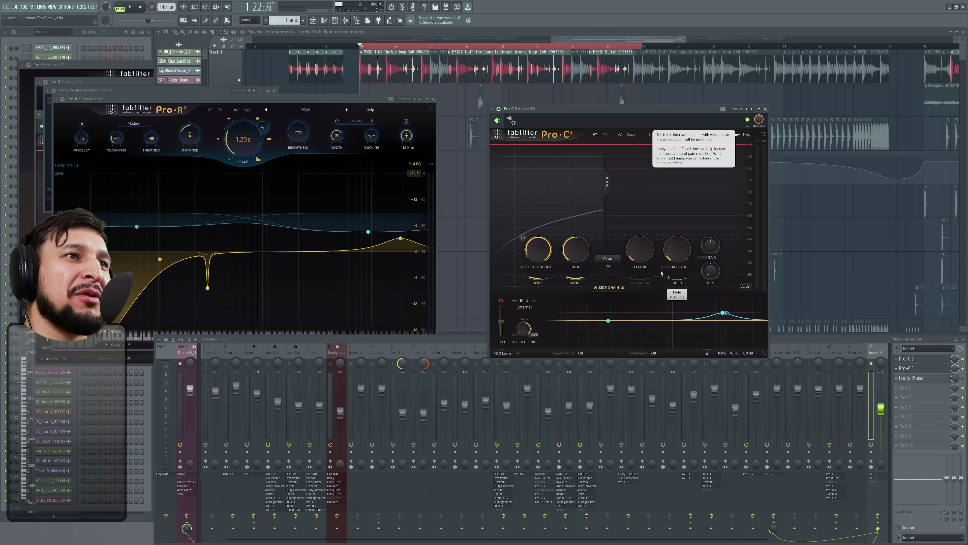
{"action": "key", "text": "space"}
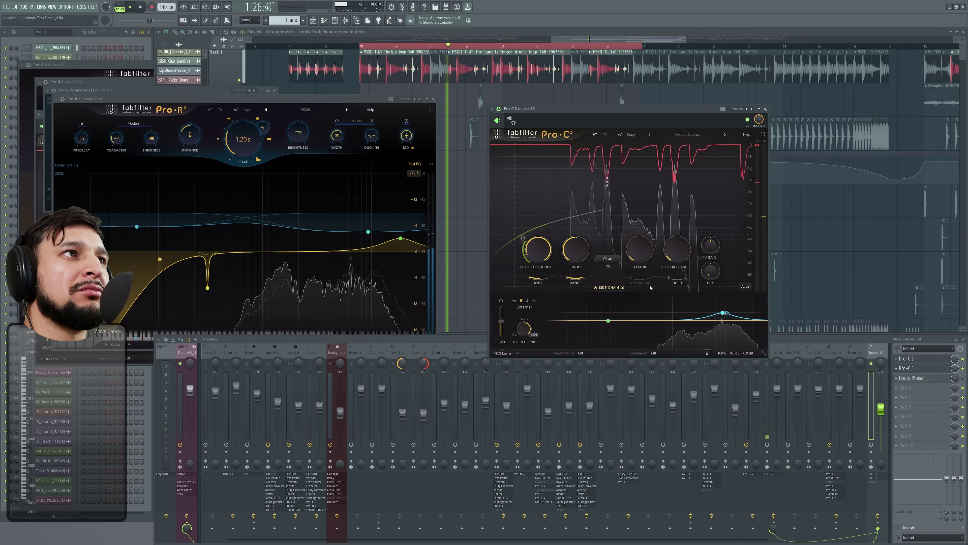
Step: Stop playback and move the Pro-R 2 and Fruity Parametric EQ 2 windows aside to uncover the vocal tracks in the playlist
{"action": "key", "text": "space"}
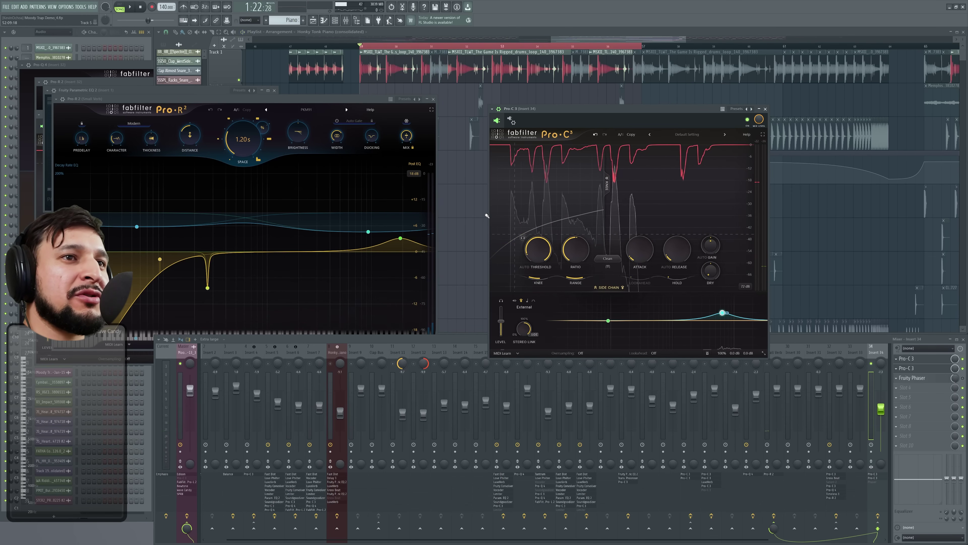
{"action": "scroll", "coordinate": [477, 235], "scroll_direction": "down", "scroll_amount": 4}
{"action": "scroll", "coordinate": [476, 236], "scroll_direction": "down", "scroll_amount": 3}
{"action": "scroll", "coordinate": [469, 225], "scroll_direction": "up", "scroll_amount": 3}
{"action": "left_click_drag", "start_coordinate": [379, 100], "coordinate": [248, 186]}
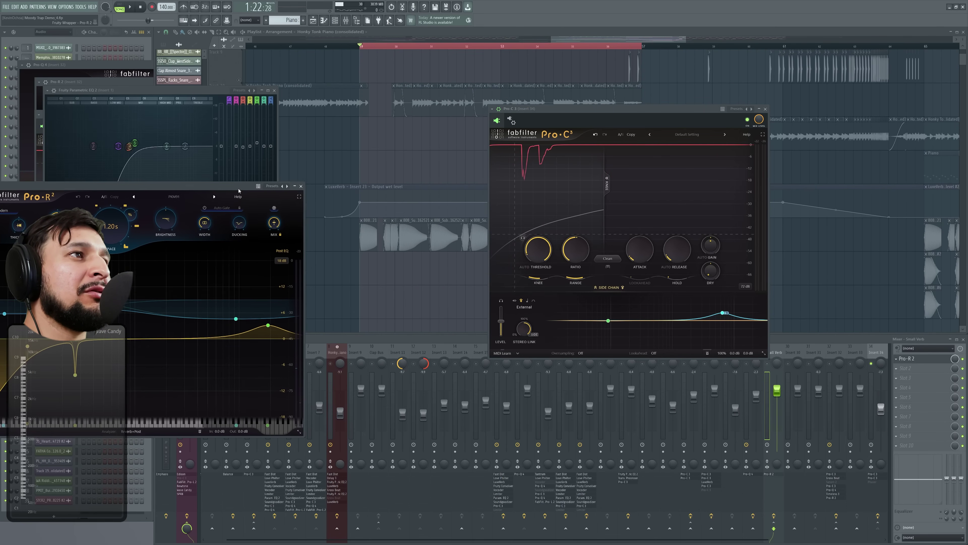
{"action": "scroll", "coordinate": [422, 149], "scroll_direction": "down", "scroll_amount": 5}
{"action": "scroll", "coordinate": [422, 148], "scroll_direction": "up", "scroll_amount": 1}
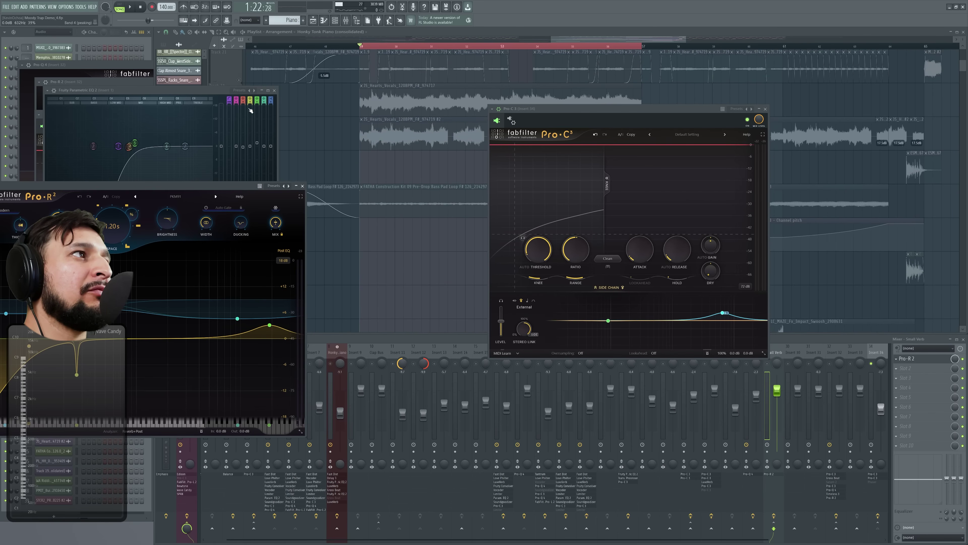
{"action": "left_click_drag", "start_coordinate": [221, 93], "coordinate": [110, 99]}
Step: Solo and play the Track 23 vocals with the externally sidechained Pro-C 3 in front and Pro-R 2 closed
{"action": "right_click", "coordinate": [239, 148]}
{"action": "key", "text": "space"}
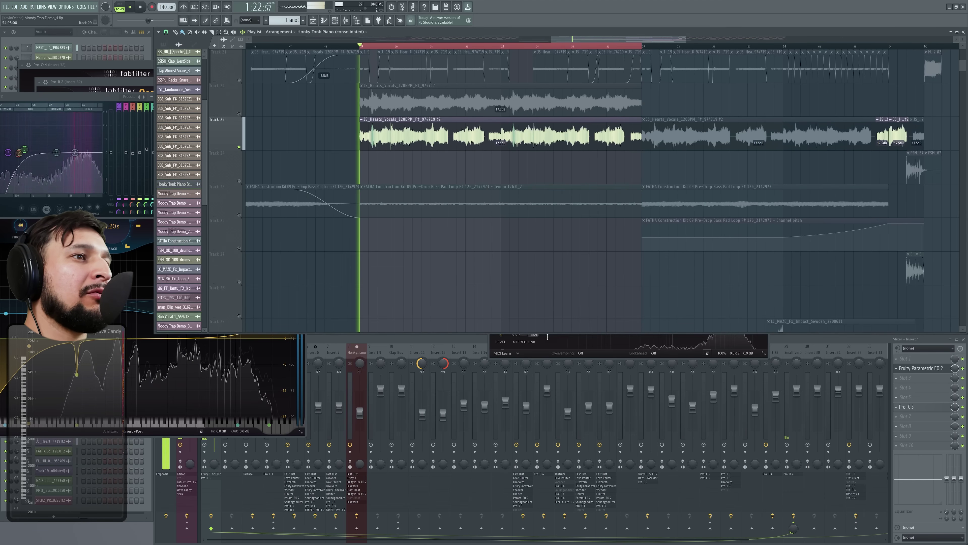
{"action": "left_click", "coordinate": [548, 355]}
{"action": "left_click", "coordinate": [154, 185]}
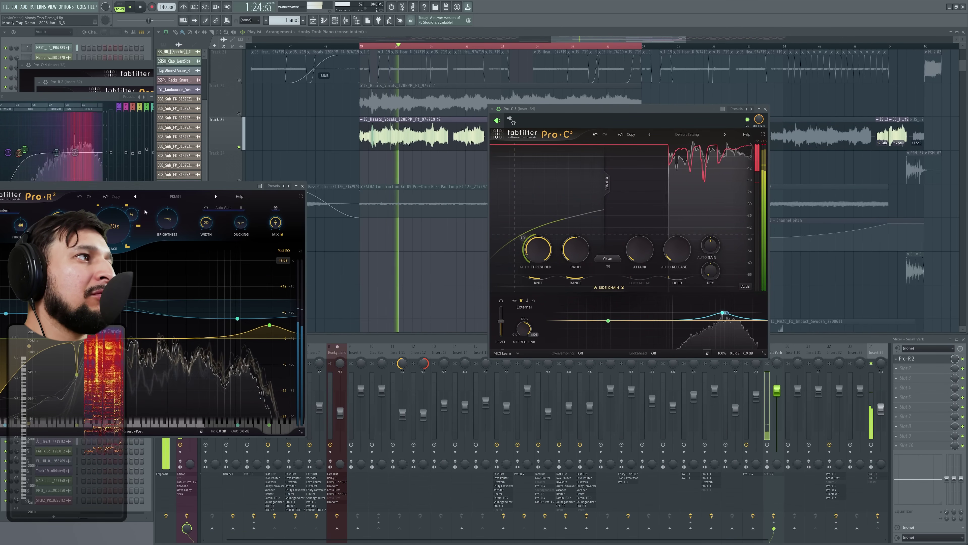
{"action": "left_click_drag", "start_coordinate": [154, 185], "coordinate": [268, 156]}
{"action": "left_click", "coordinate": [415, 157]}
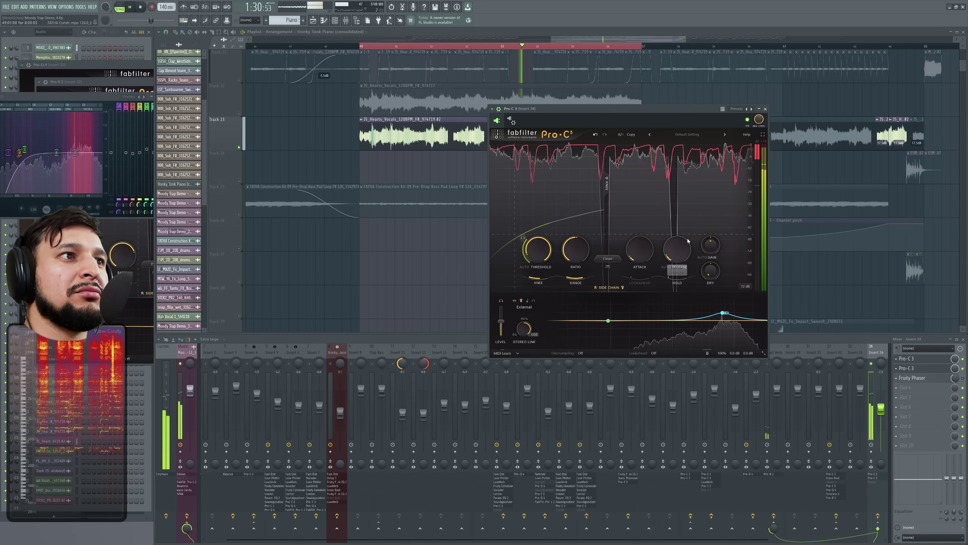
Step: Try raising the sidechained Pro-C 3's threshold until it stops compressing, and bring it back down to about -45.5 dB
{"action": "mouse_move", "coordinate": [685, 242]}
{"action": "mouse_move", "coordinate": [541, 276]}
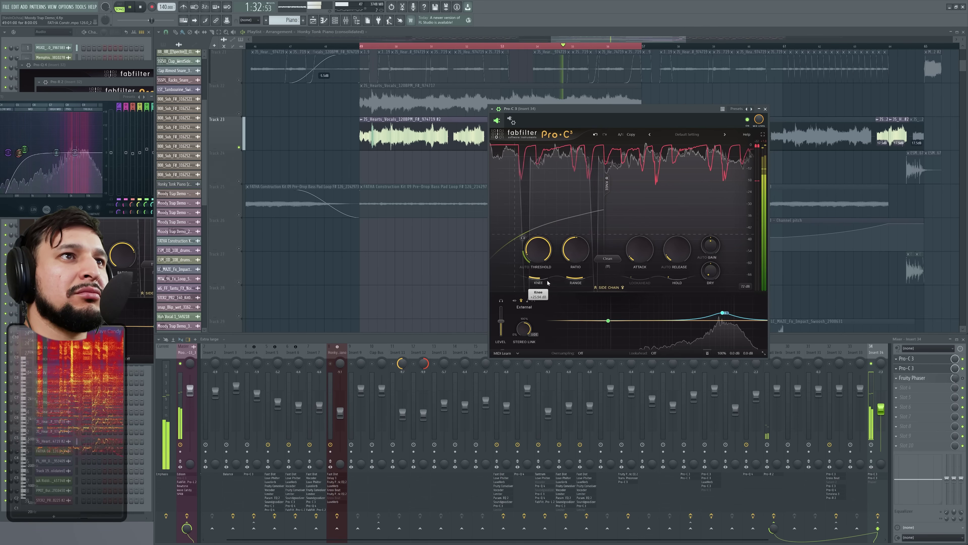
{"action": "mouse_move", "coordinate": [538, 250]}
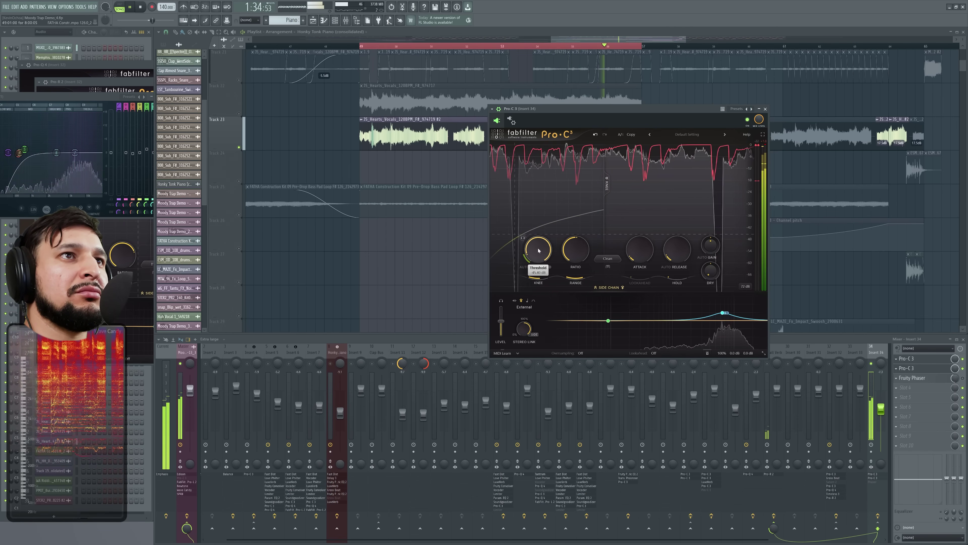
{"action": "left_click_drag", "start_coordinate": [539, 250], "coordinate": [470, 132]}
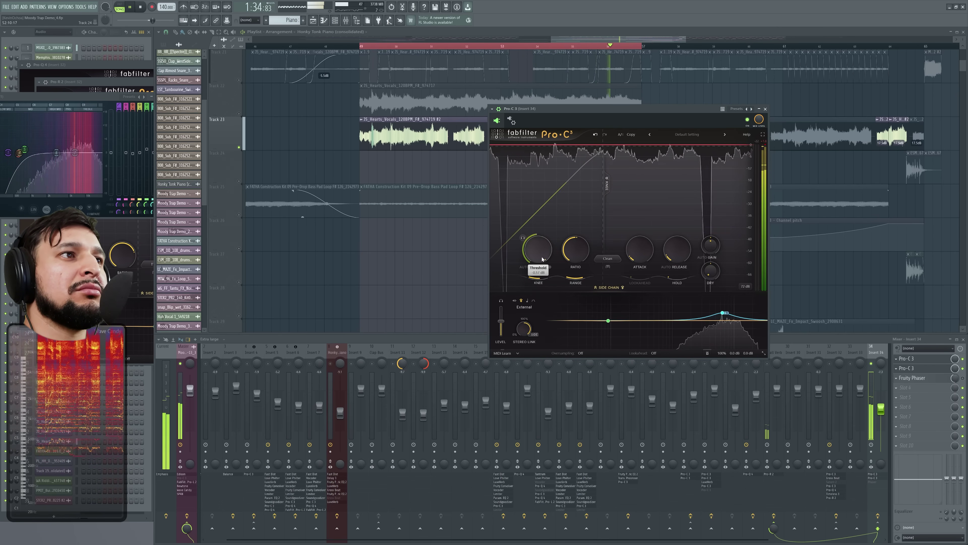
{"action": "left_click_drag", "start_coordinate": [549, 291], "coordinate": [555, 344]}
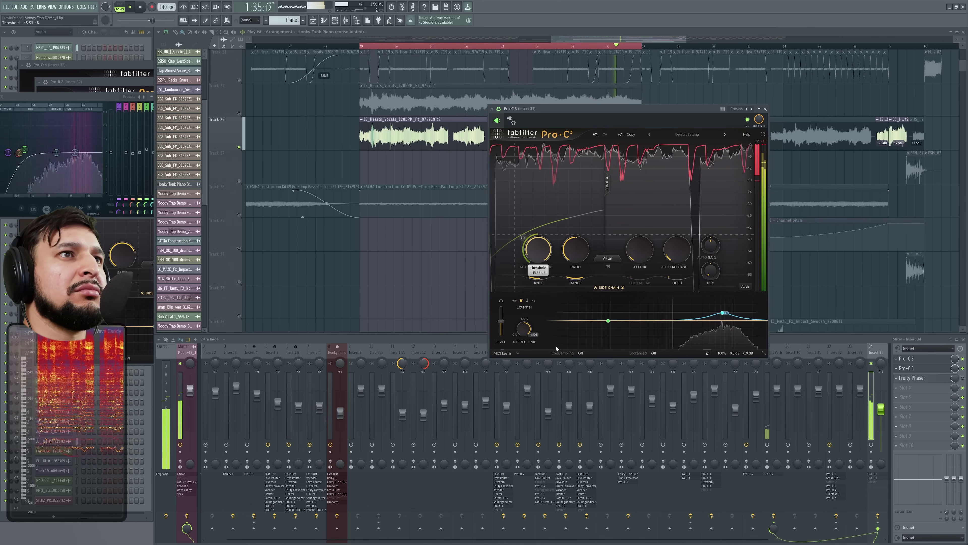
{"action": "left_click_drag", "start_coordinate": [557, 349], "coordinate": [560, 360]}
Step: Try a different Pro-C 3 ratio with the threshold at about -40 dB, and stop playback
{"action": "mouse_move", "coordinate": [568, 249]}
{"action": "left_mouse_down"}
{"action": "mouse_move", "coordinate": [568, 236]}
{"action": "mouse_move", "coordinate": [572, 257]}
{"action": "left_mouse_up"}
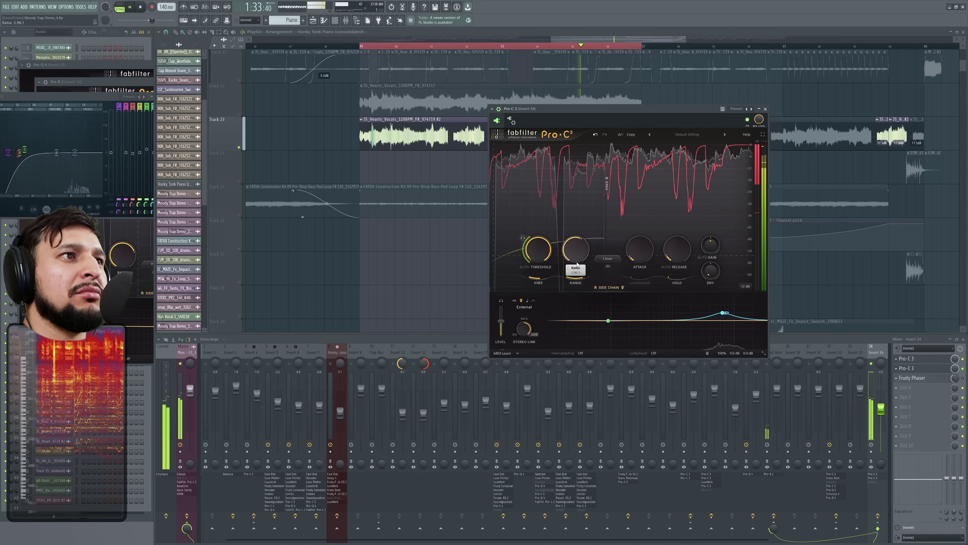
{"action": "left_click_drag", "start_coordinate": [534, 244], "coordinate": [526, 234]}
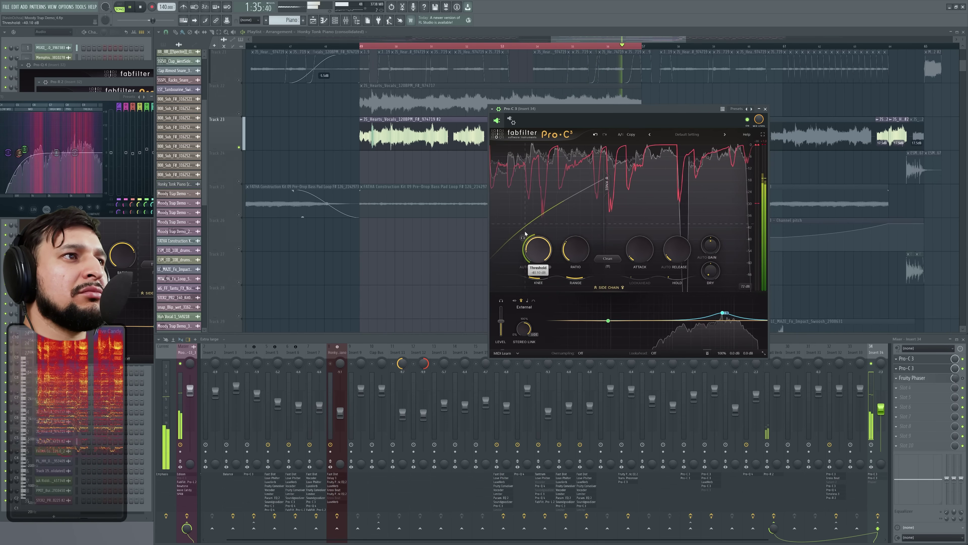
{"action": "key", "text": "space"}
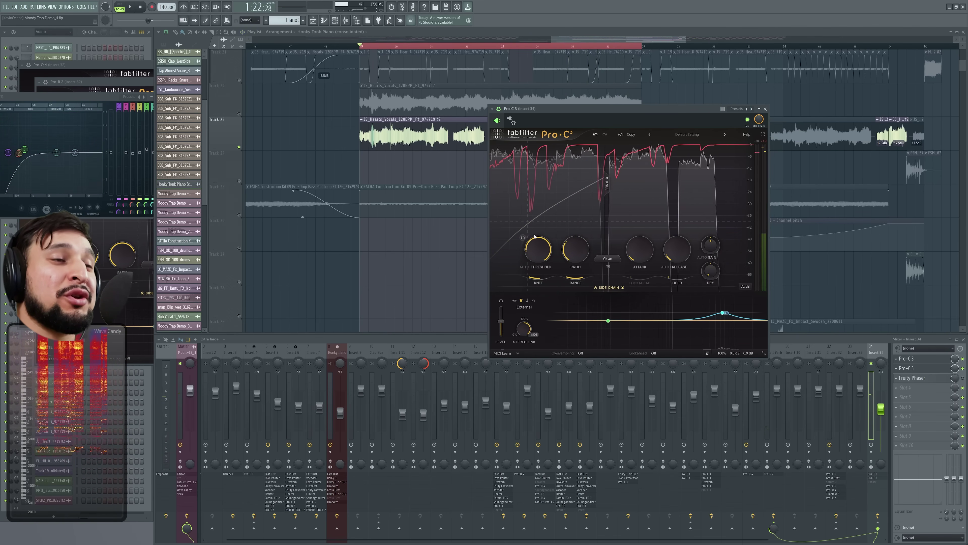
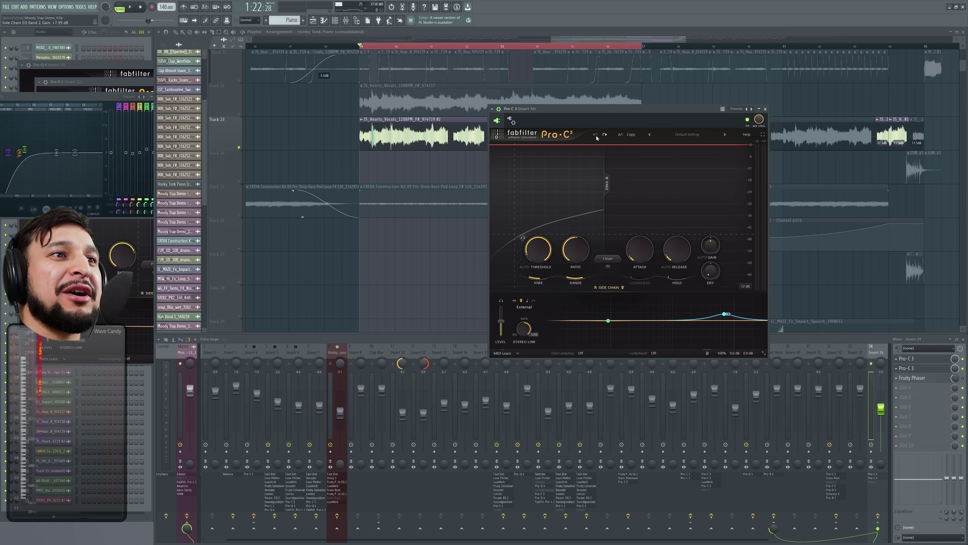
Step: Bring up the vocal bus's other Pro-C 3, play the vocals, and examine Insert 1's routing and the external sidechain source
{"action": "left_click", "coordinate": [123, 309]}
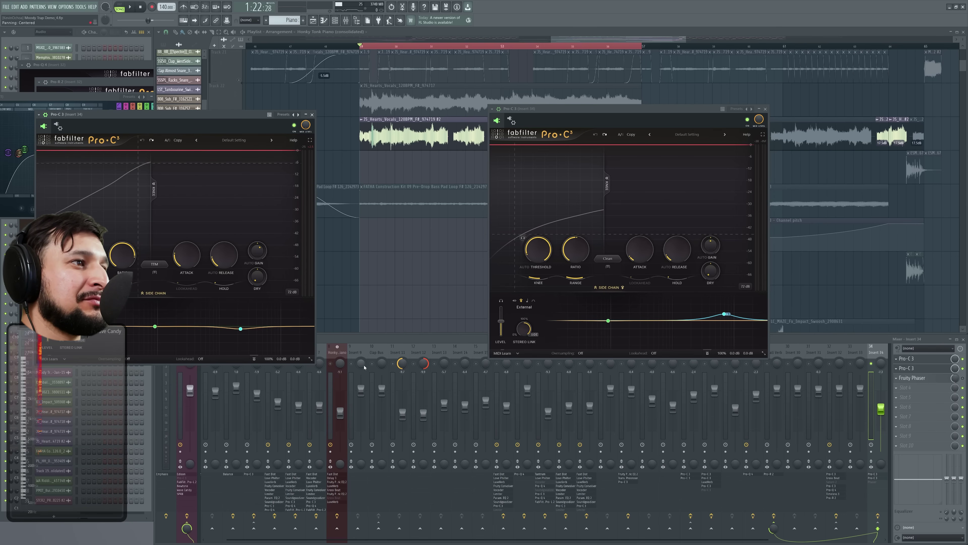
{"action": "left_click", "coordinate": [373, 367]}
{"action": "key", "text": "space"}
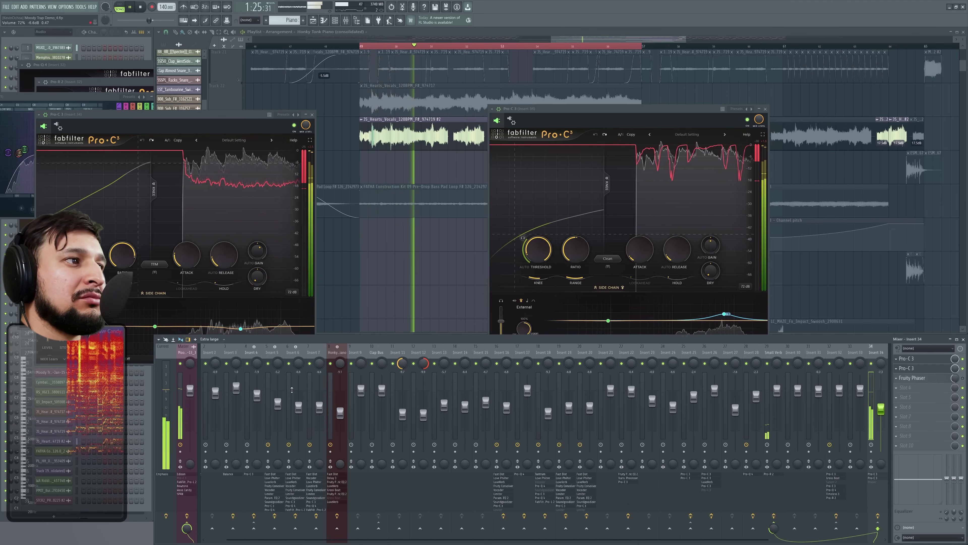
{"action": "scroll", "coordinate": [244, 352], "scroll_direction": "up", "scroll_amount": 1}
{"action": "left_click", "coordinate": [210, 353]}
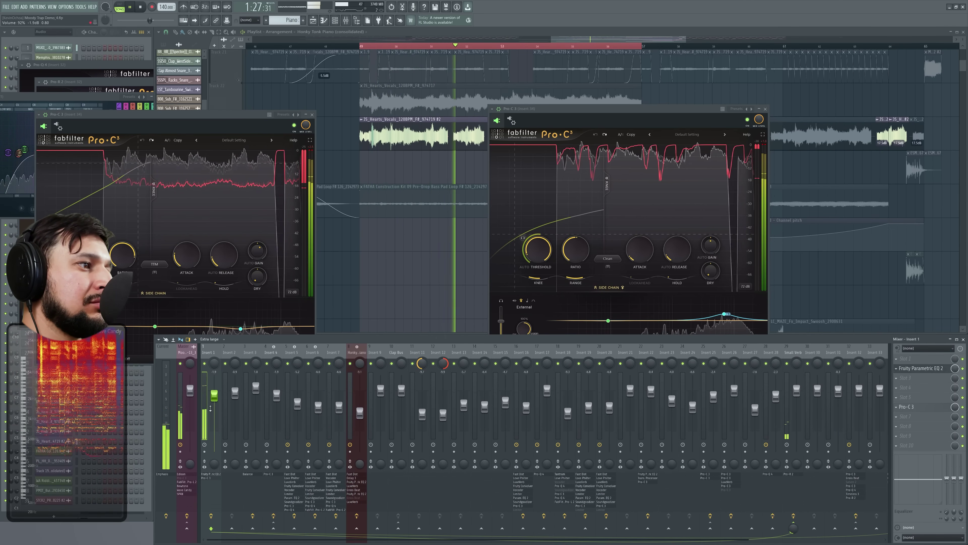
{"action": "left_click", "coordinate": [191, 537]}
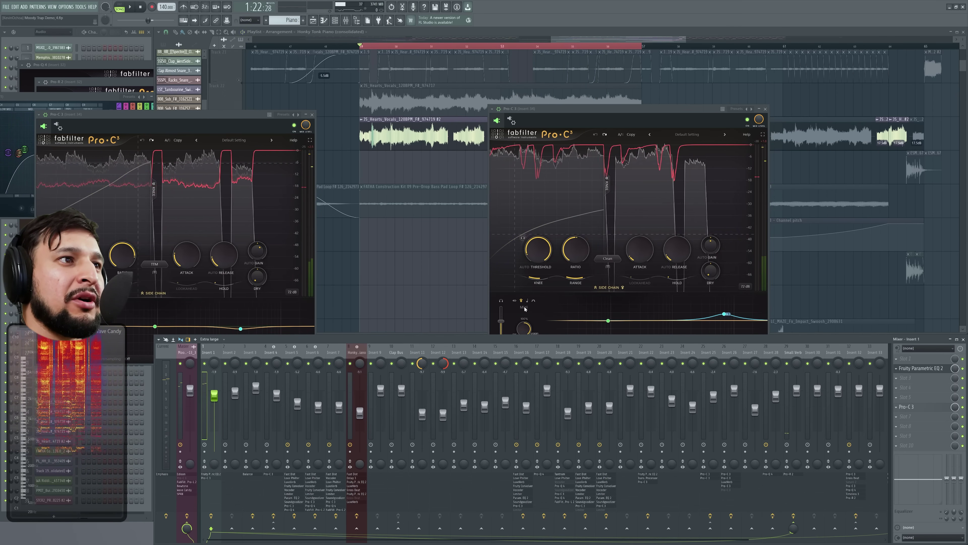
{"action": "left_click", "coordinate": [514, 301]}
{"action": "left_click", "coordinate": [514, 301]}
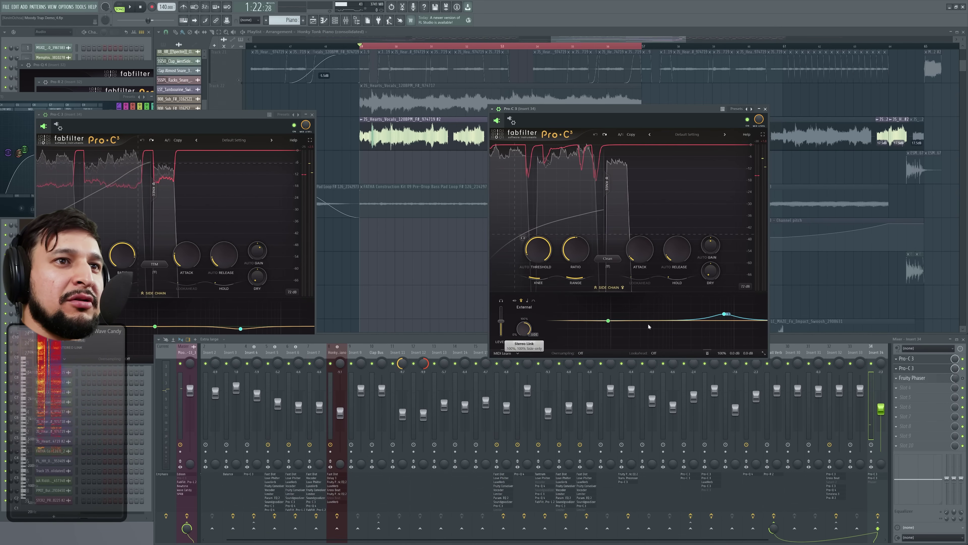
Step: Compare the soloed vocals with the sidechained Pro-C 3 switched off and on, and stop playback
{"action": "left_click", "coordinate": [963, 368]}
{"action": "key", "text": "space"}
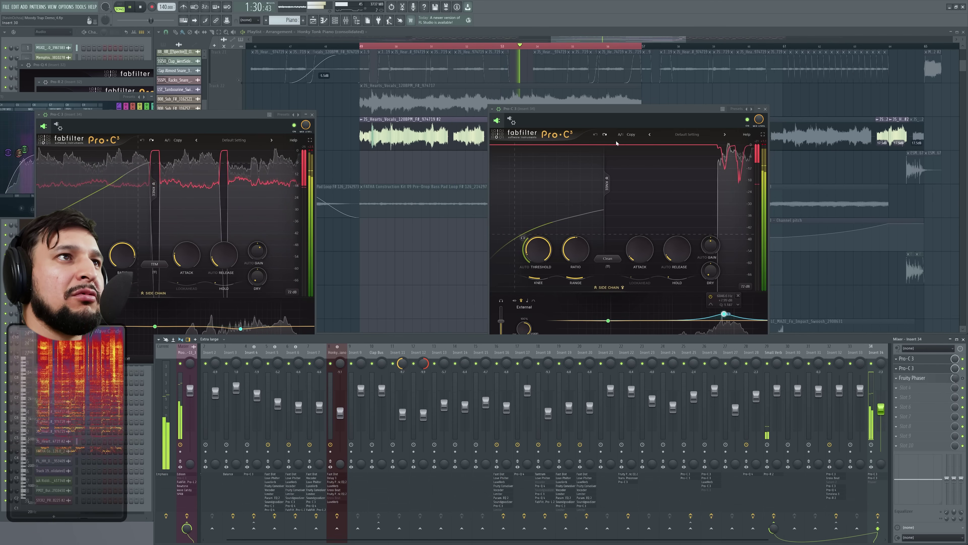
{"action": "left_click", "coordinate": [601, 116]}
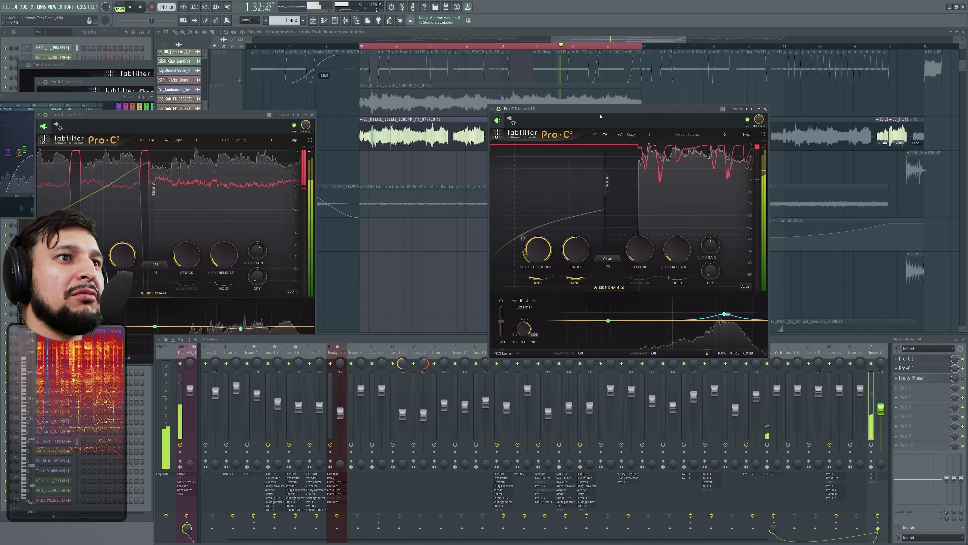
{"action": "left_click", "coordinate": [707, 354]}
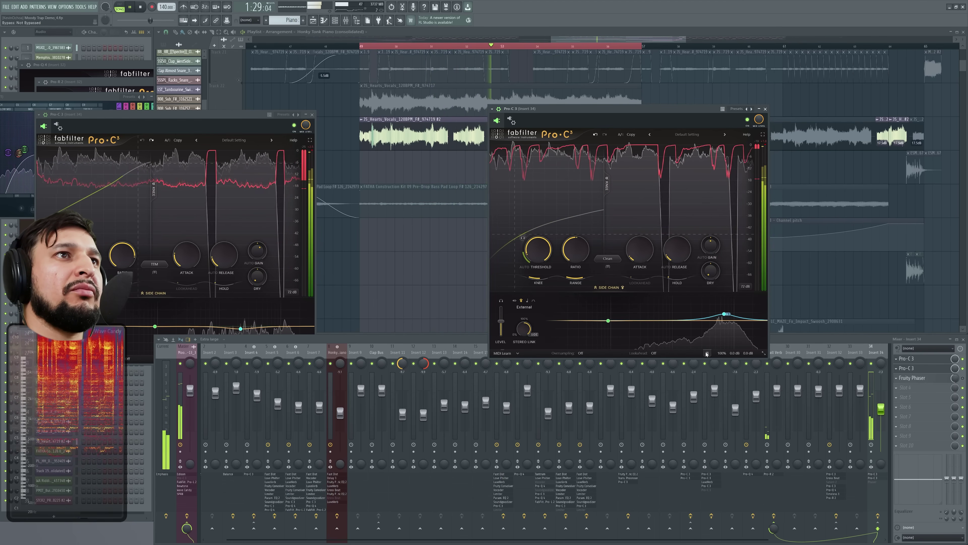
{"action": "key", "text": "space"}
{"action": "mouse_move", "coordinate": [720, 355]}
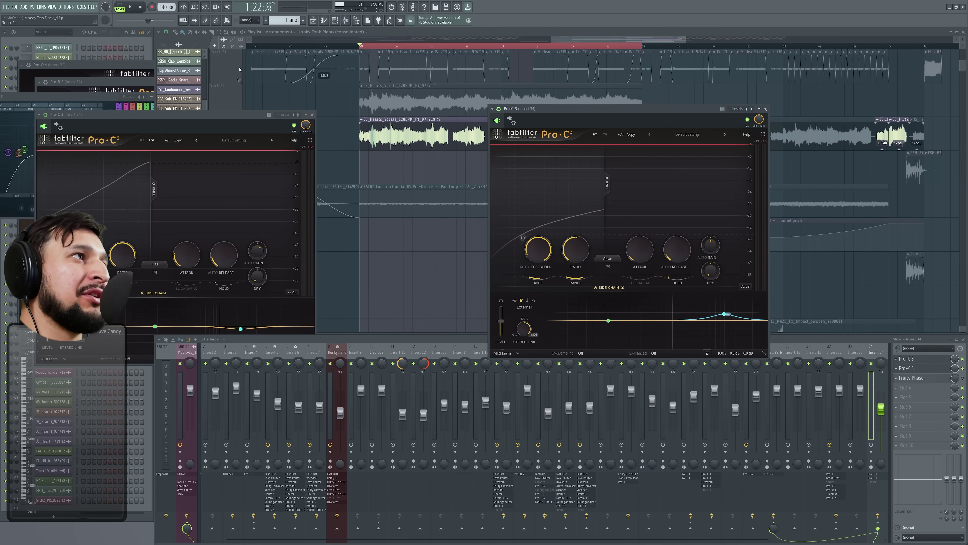
Step: Unsolo the vocal track and clear the playlist time selection to play the full mix
{"action": "right_click", "coordinate": [240, 80]}
{"action": "right_click", "coordinate": [240, 80]}
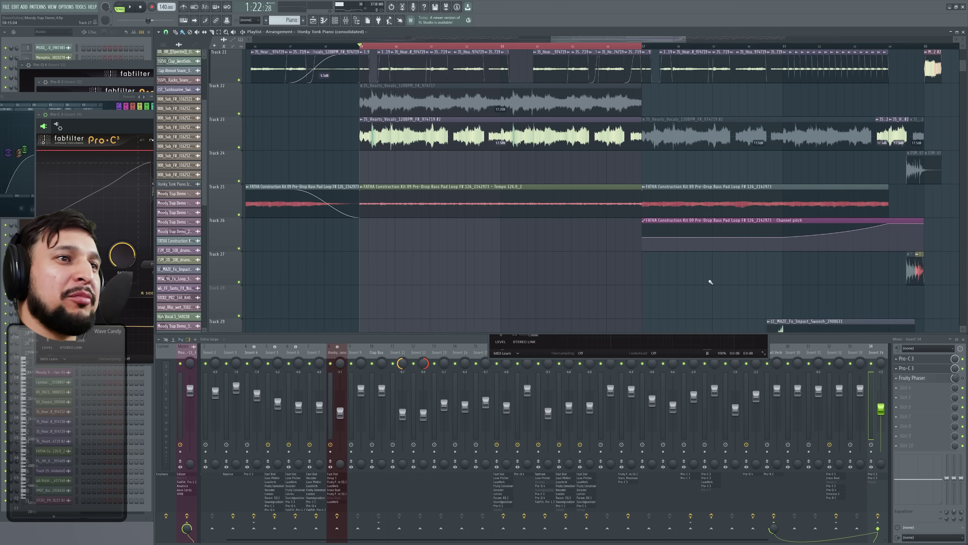
{"action": "left_click", "coordinate": [573, 341]}
{"action": "left_click", "coordinate": [416, 160]}
{"action": "key", "text": "space"}
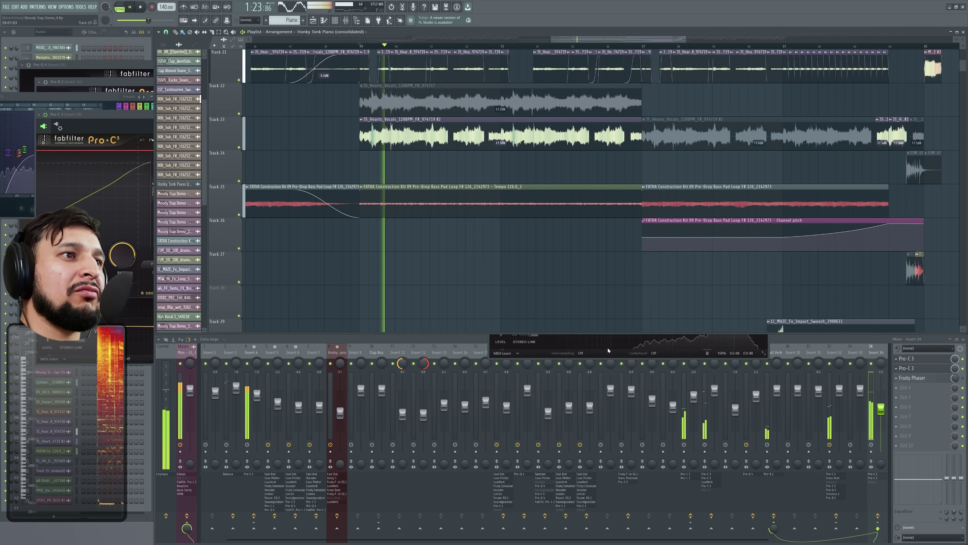
Step: Compare the full mix with the sidechained Pro-C 3 bypassed and active, and stop playback
{"action": "left_click", "coordinate": [607, 336]}
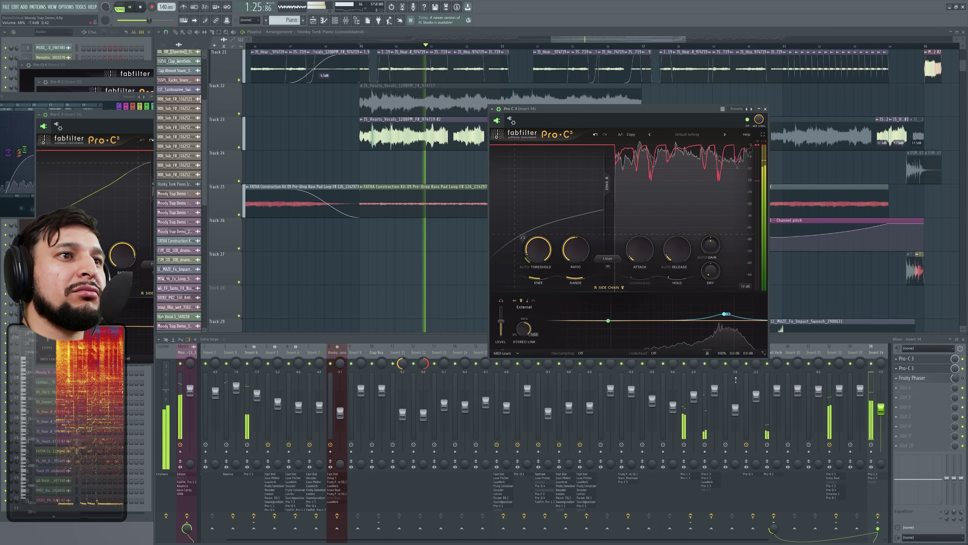
{"action": "left_click", "coordinate": [708, 354]}
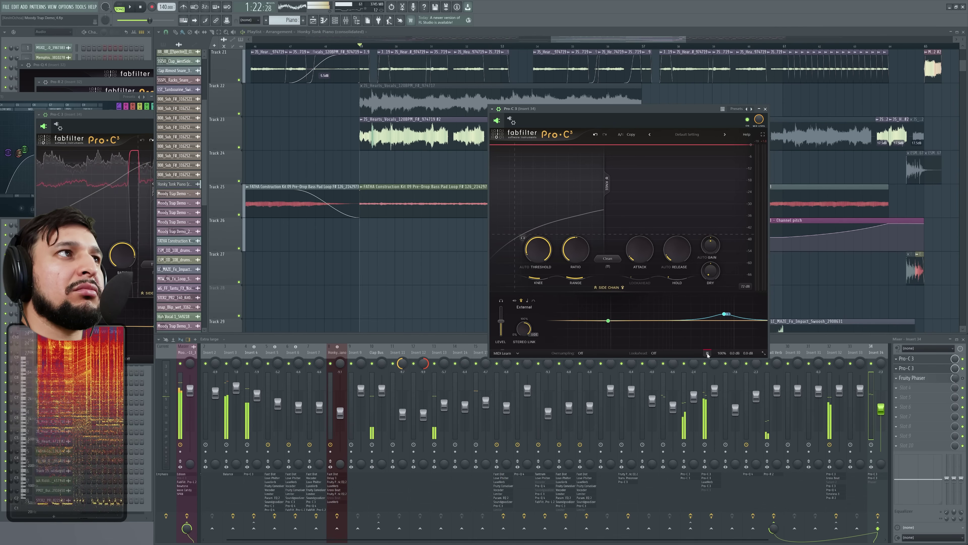
{"action": "left_click", "coordinate": [707, 354]}
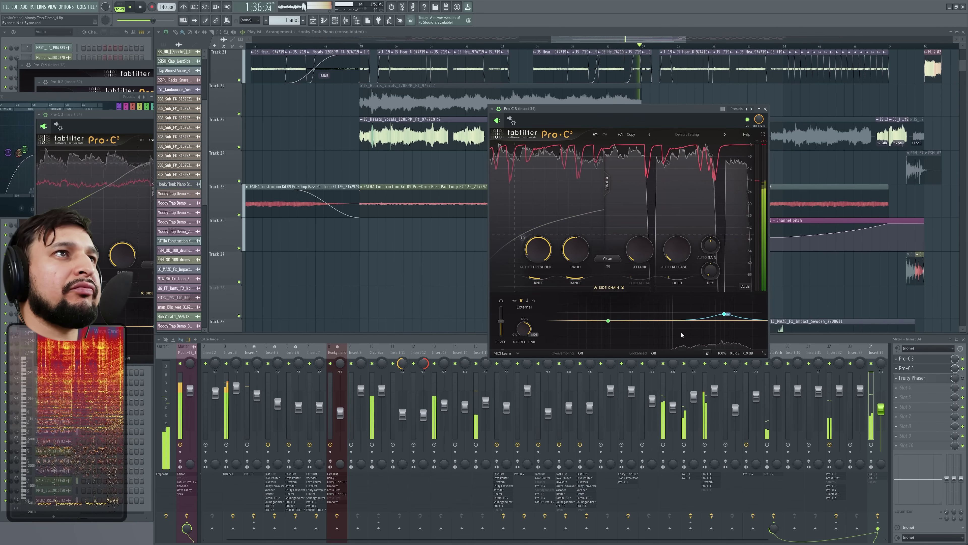
{"action": "key", "text": "space"}
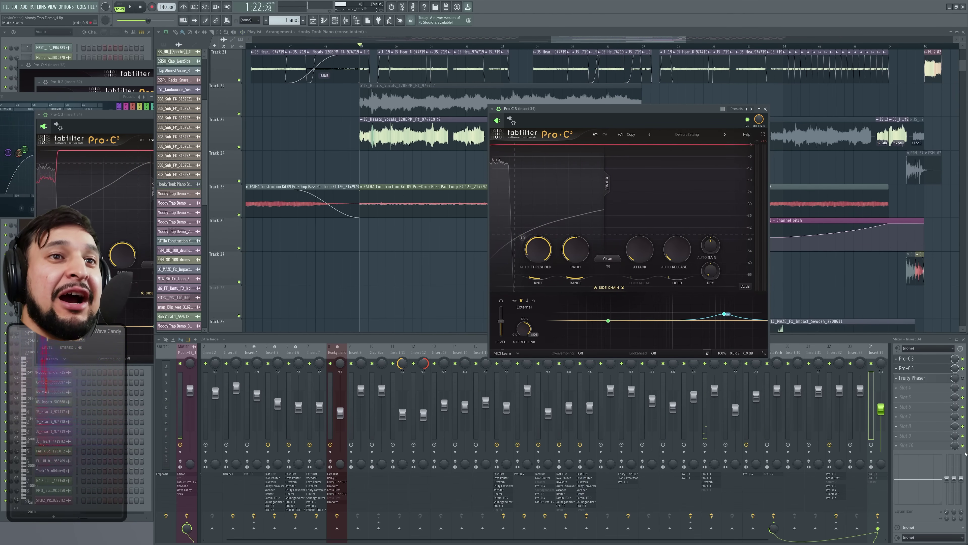
Step: Check the Fruity Phaser settings on the vocal bus and close all open plugin windows
{"action": "left_click", "coordinate": [931, 382]}
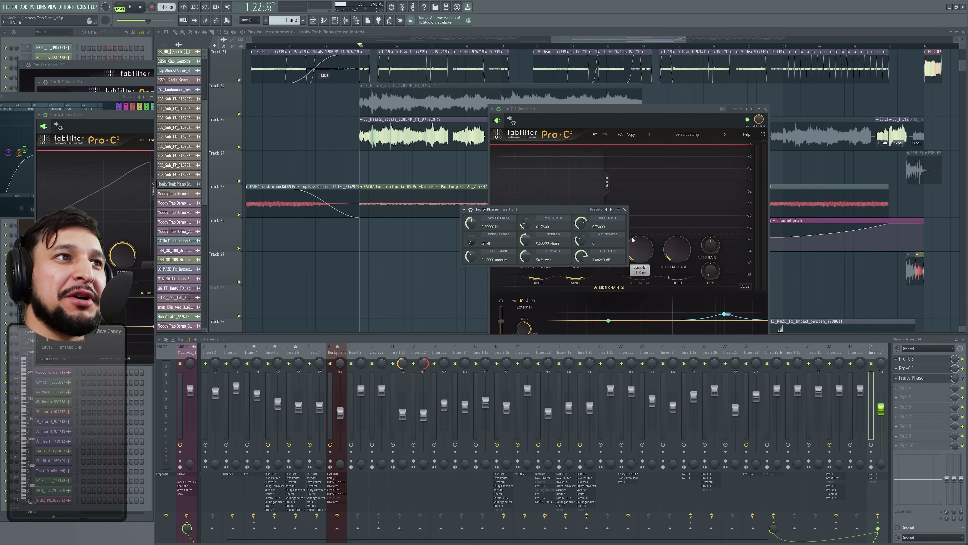
{"action": "left_click", "coordinate": [625, 210]}
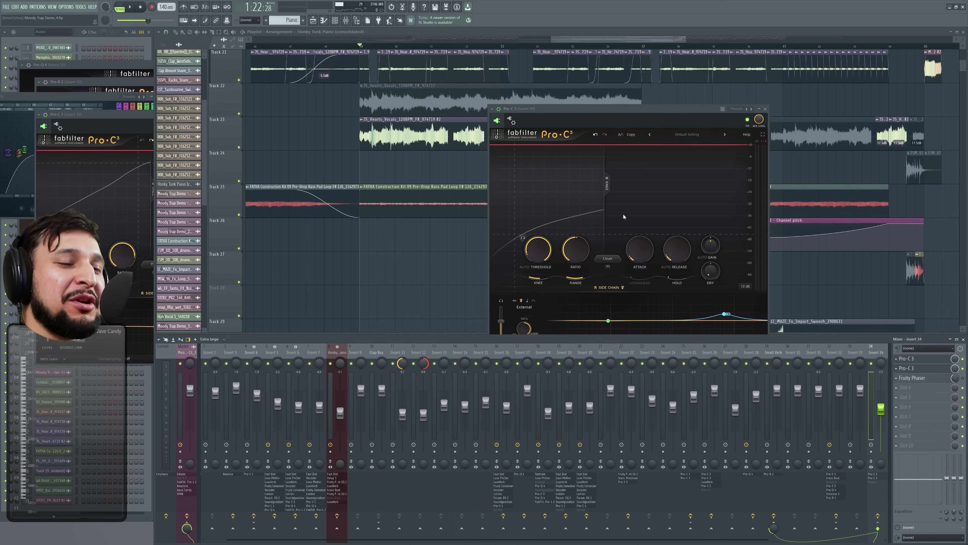
{"action": "key", "text": "F12"}
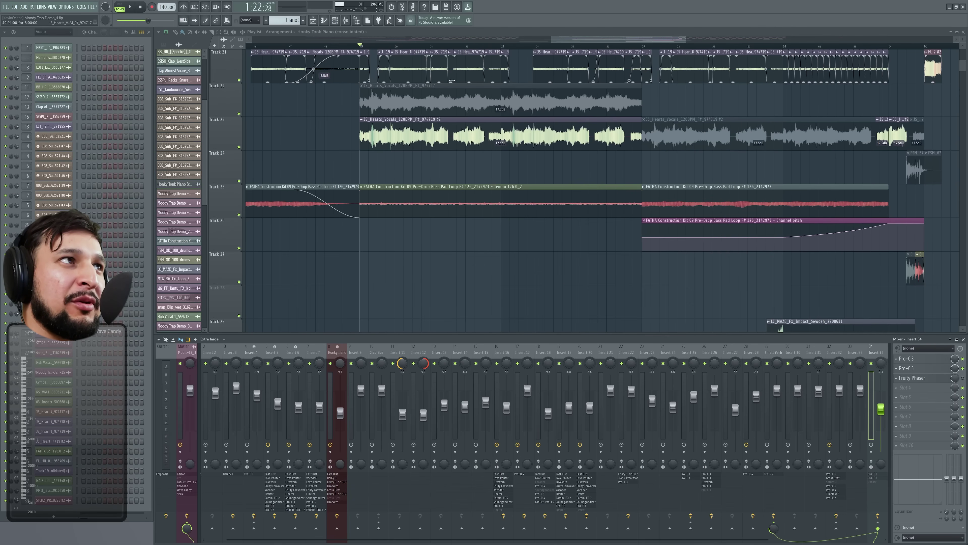
{"action": "scroll", "coordinate": [479, 80], "scroll_direction": "up", "scroll_amount": 2}
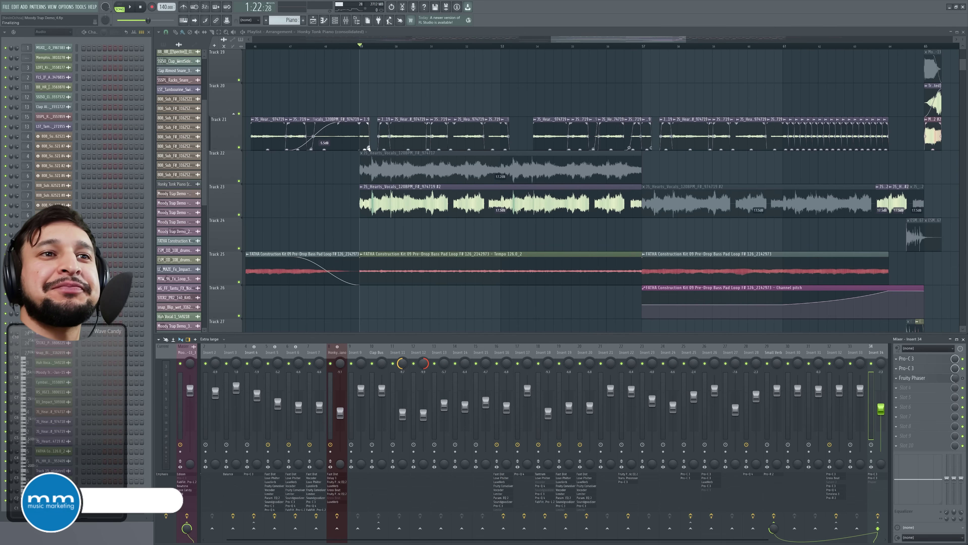
{"action": "scroll", "coordinate": [802, 351], "scroll_direction": "left", "scroll_amount": 2}
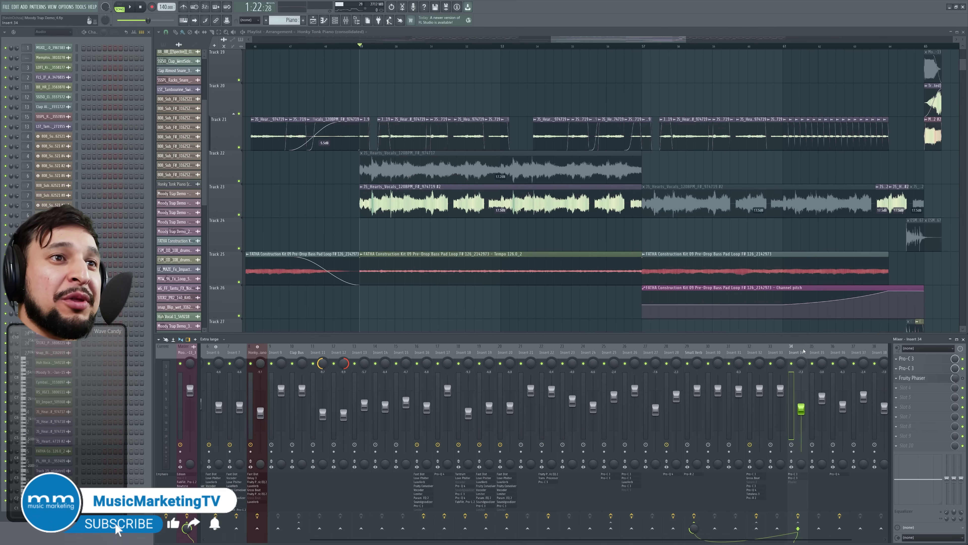
{"action": "scroll", "coordinate": [801, 354], "scroll_direction": "left", "scroll_amount": 2}
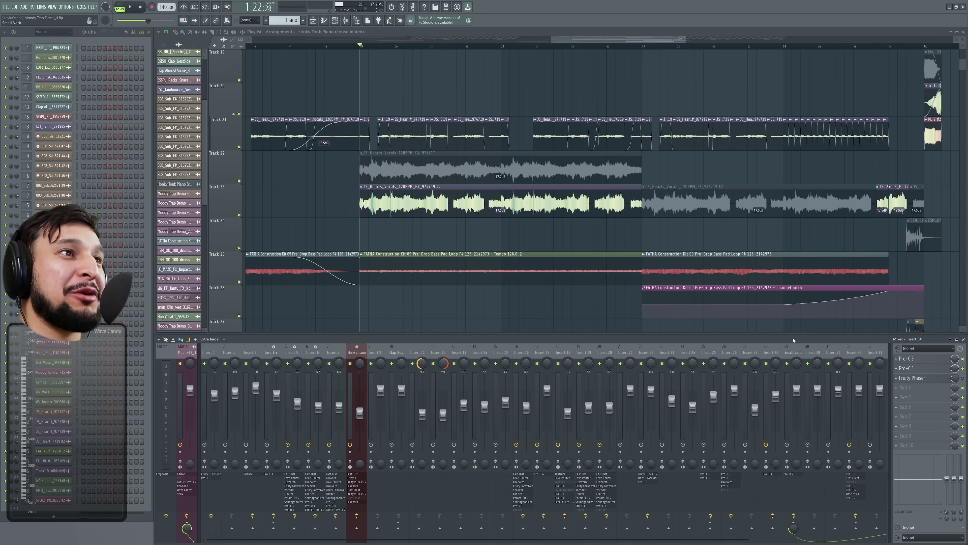
Step: Go to the start of the dense 808 clip section and open the channel settings of the Moody Trap Demo clip on Track 21
{"action": "scroll", "coordinate": [415, 216], "scroll_direction": "down", "scroll_amount": 5}
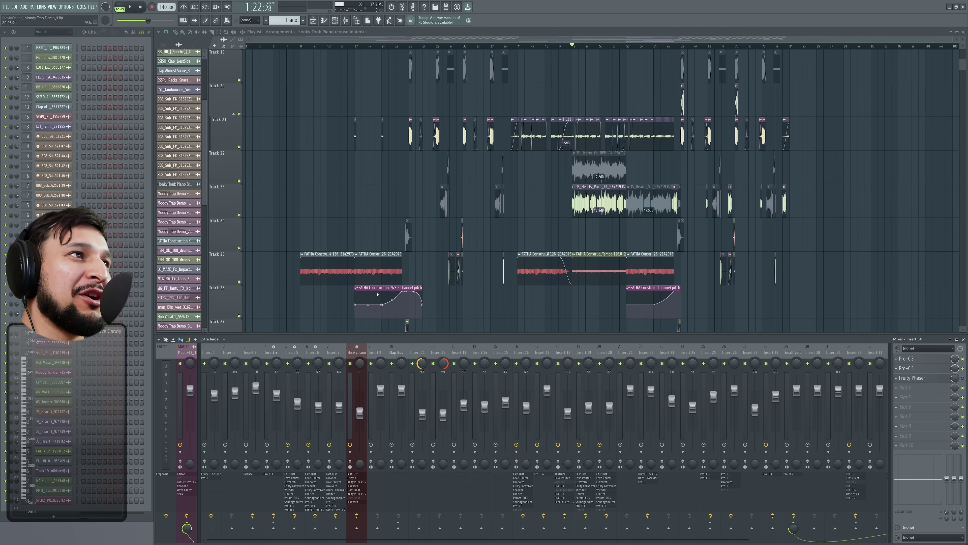
{"action": "left_click_drag", "start_coordinate": [378, 294], "coordinate": [638, 294]}
{"action": "scroll", "coordinate": [433, 166], "scroll_direction": "up", "scroll_amount": 5}
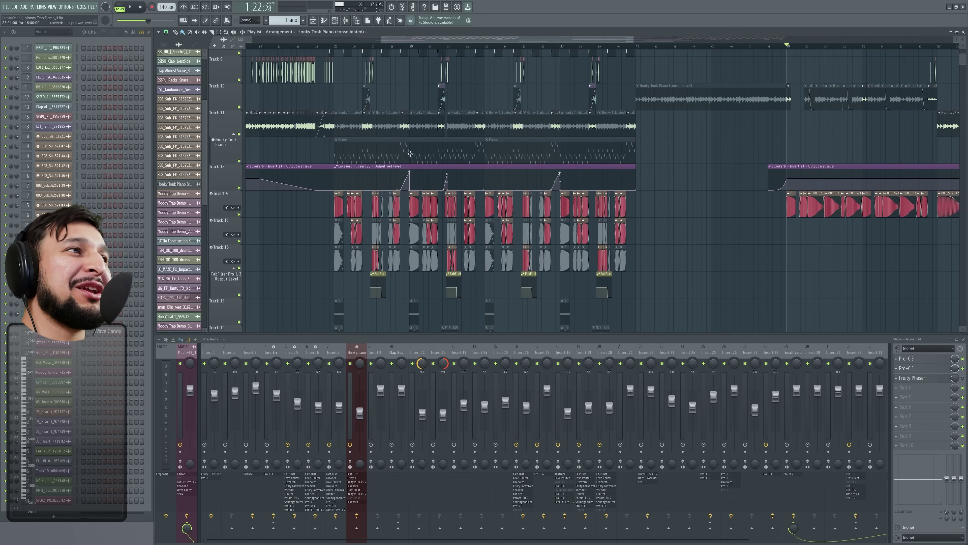
{"action": "scroll", "coordinate": [345, 157], "scroll_direction": "up", "scroll_amount": 5}
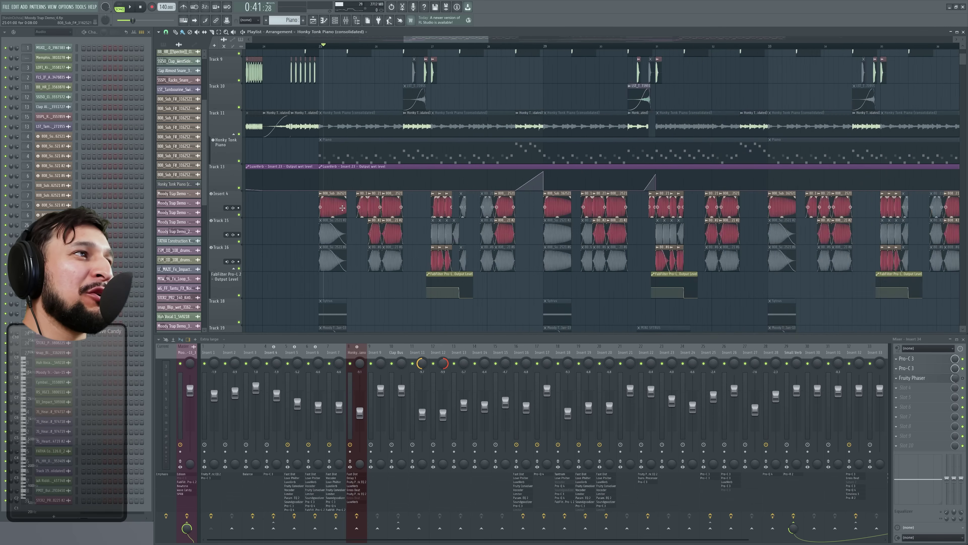
{"action": "scroll", "coordinate": [441, 210], "scroll_direction": "down", "scroll_amount": 3}
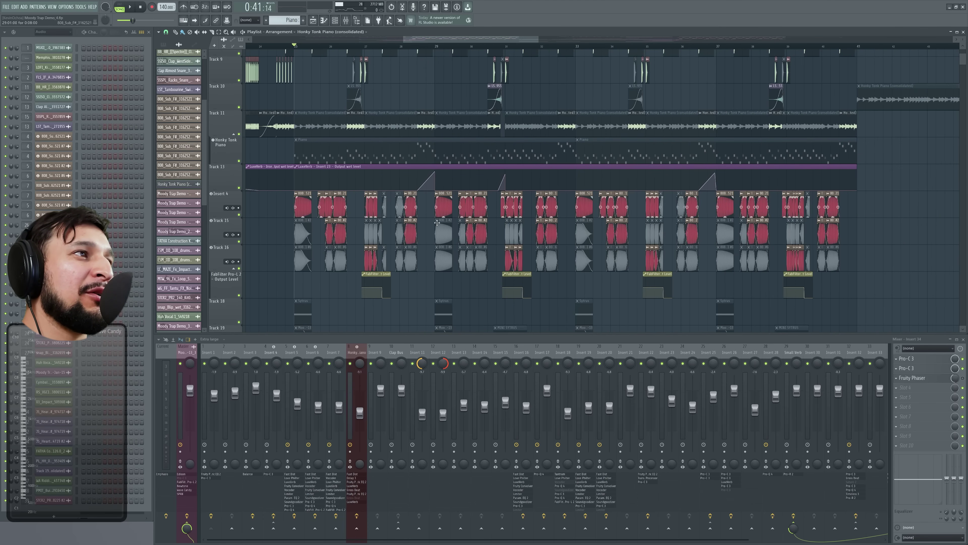
{"action": "scroll", "coordinate": [297, 281], "scroll_direction": "down", "scroll_amount": 3}
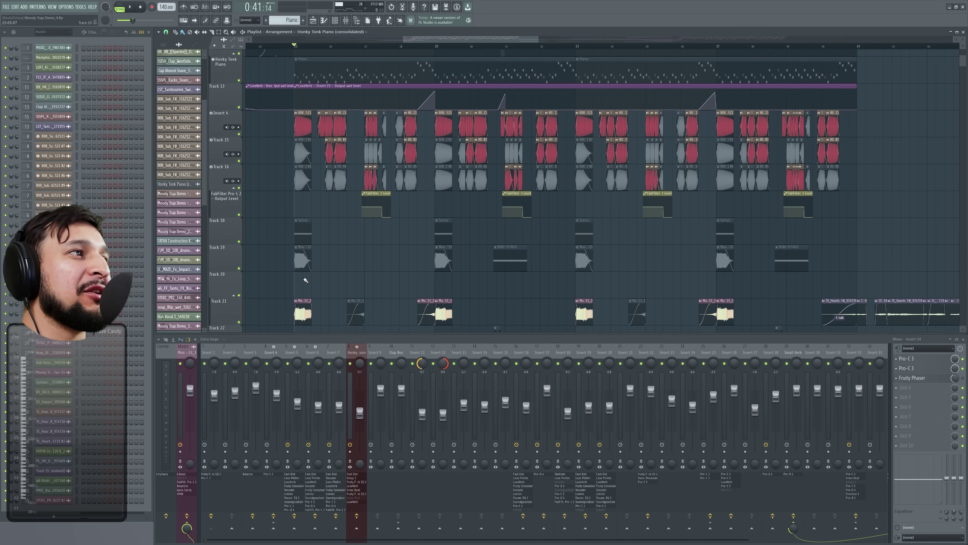
{"action": "double_click", "coordinate": [302, 317]}
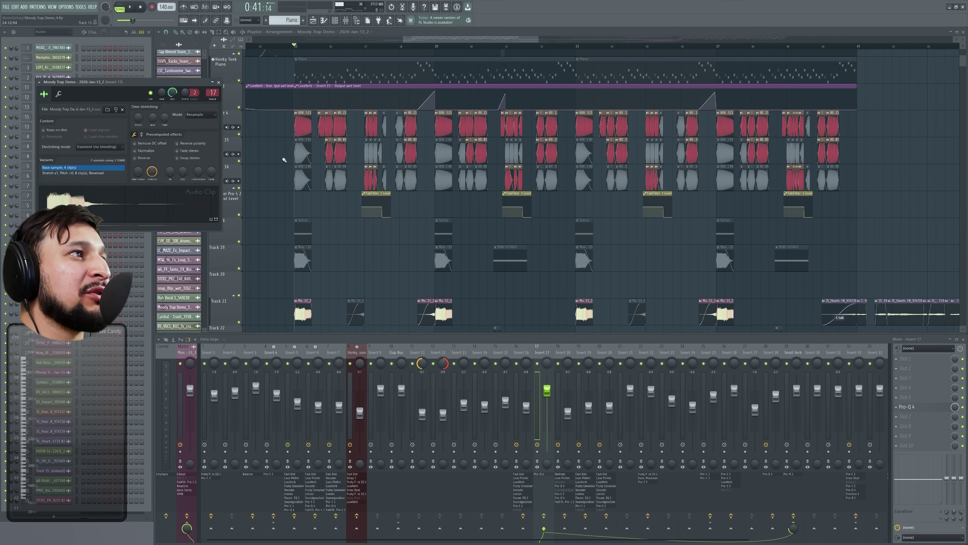
{"action": "scroll", "coordinate": [288, 160], "scroll_direction": "up", "scroll_amount": 4}
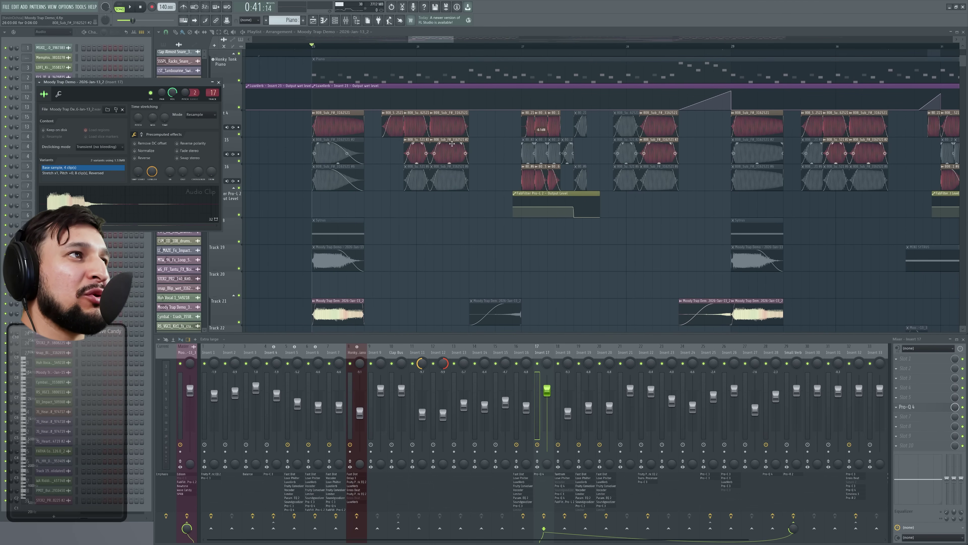
Step: Play the 808 section, select mixer Insert 5, stop playback and solo that insert
{"action": "key", "text": "space"}
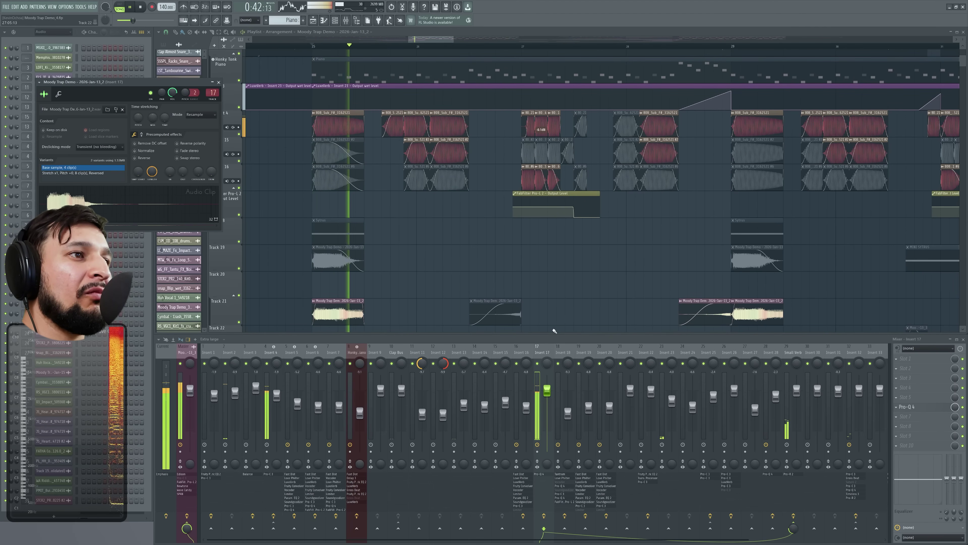
{"action": "left_click", "coordinate": [290, 397]}
{"action": "key", "text": "space"}
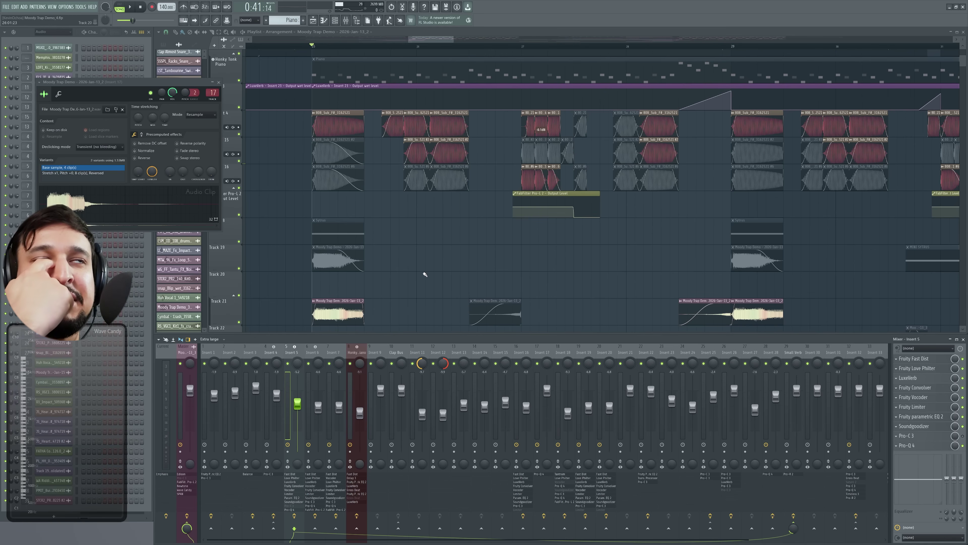
{"action": "key", "text": "space"}
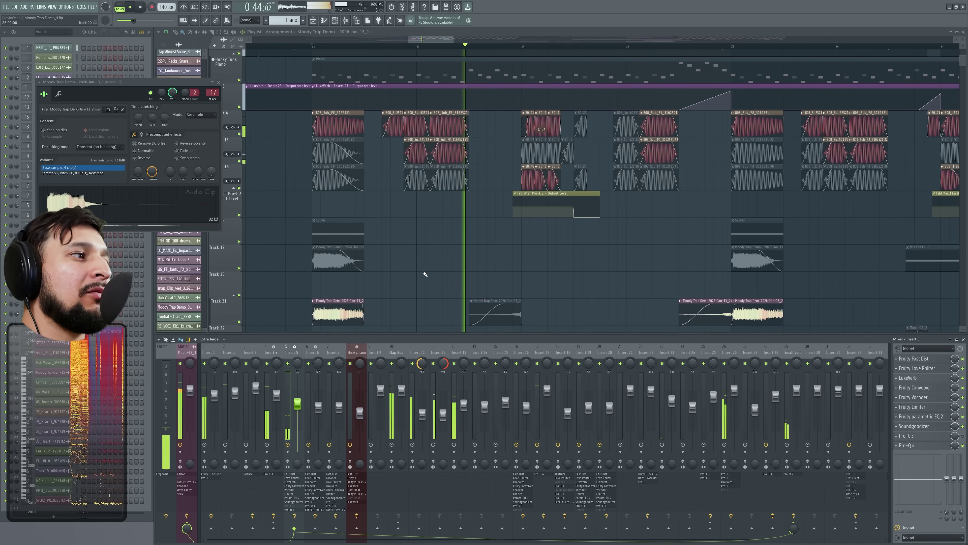
{"action": "key", "text": "space"}
{"action": "right_click", "coordinate": [288, 363]}
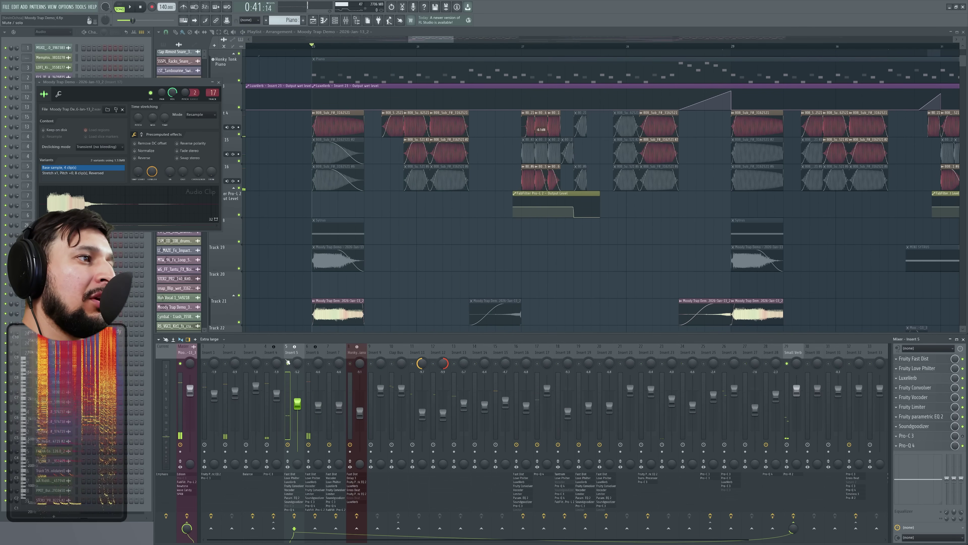
Step: Raise the output level of Insert 5's Pro-Q 4 to about +25 dB during playback, and close the equalizer
{"action": "left_click", "coordinate": [931, 450]}
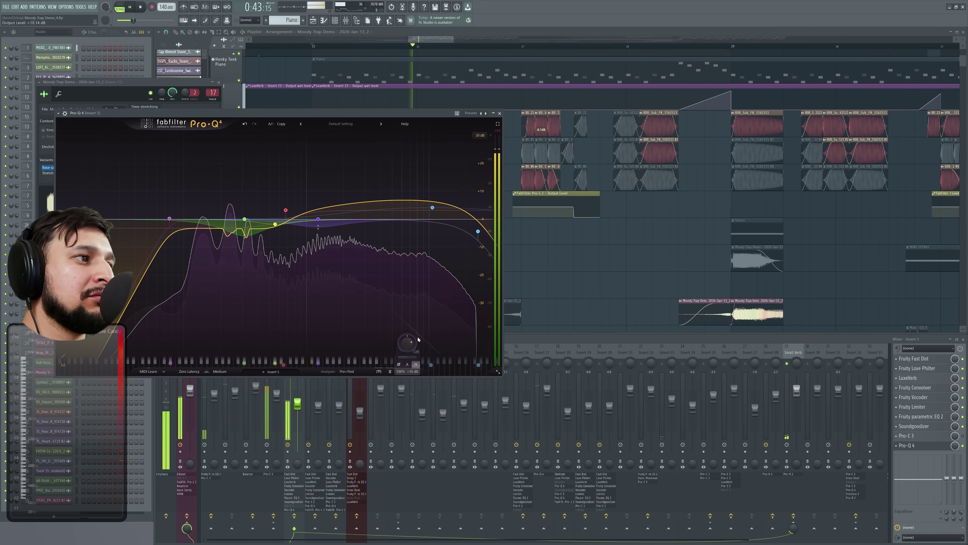
{"action": "key", "text": "space"}
{"action": "key", "text": "space"}
{"action": "left_click_drag", "start_coordinate": [400, 350], "coordinate": [391, 328]}
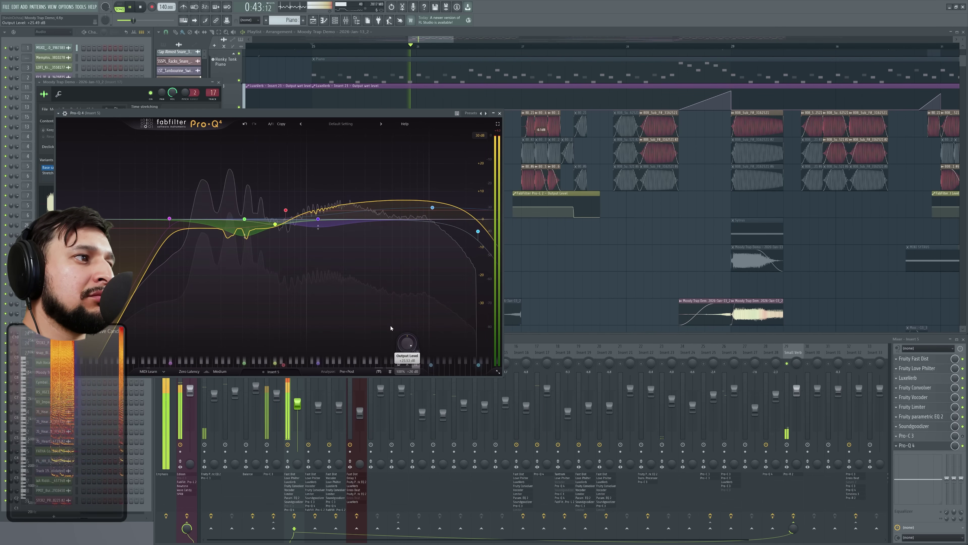
{"action": "key", "text": "space"}
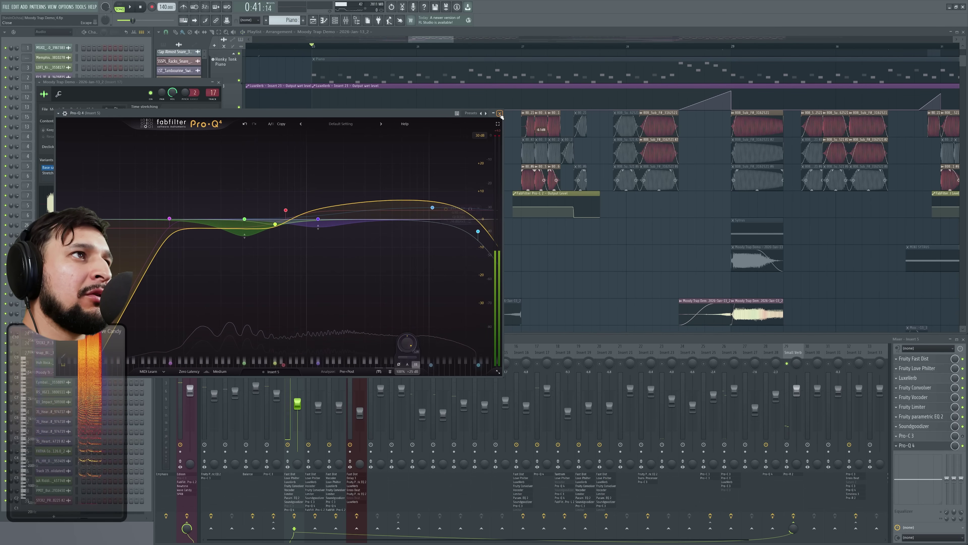
{"action": "key", "text": "Escape"}
Step: Add Insert 17 to the solo and play it together with Insert 5 from the section start
{"action": "key", "text": "space"}
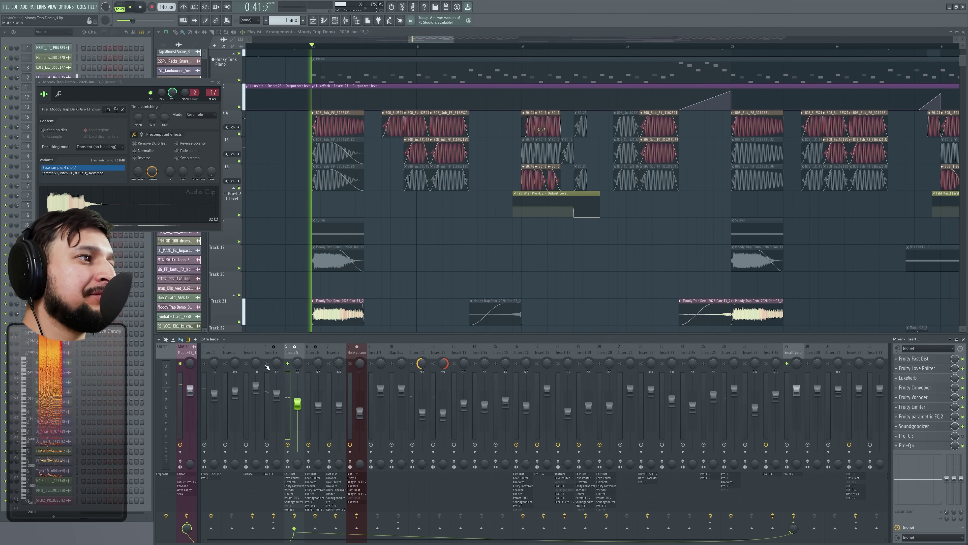
{"action": "key", "text": "space"}
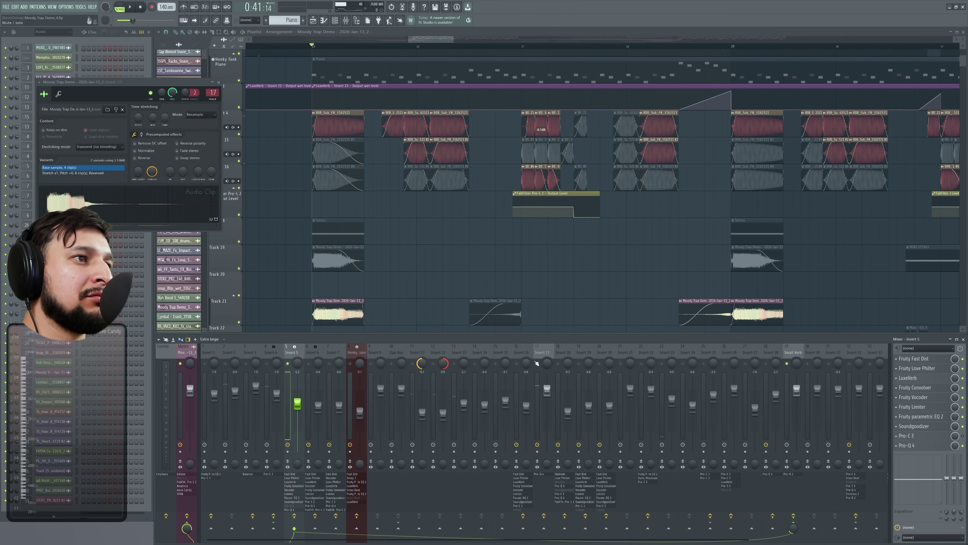
{"action": "key", "text": "space"}
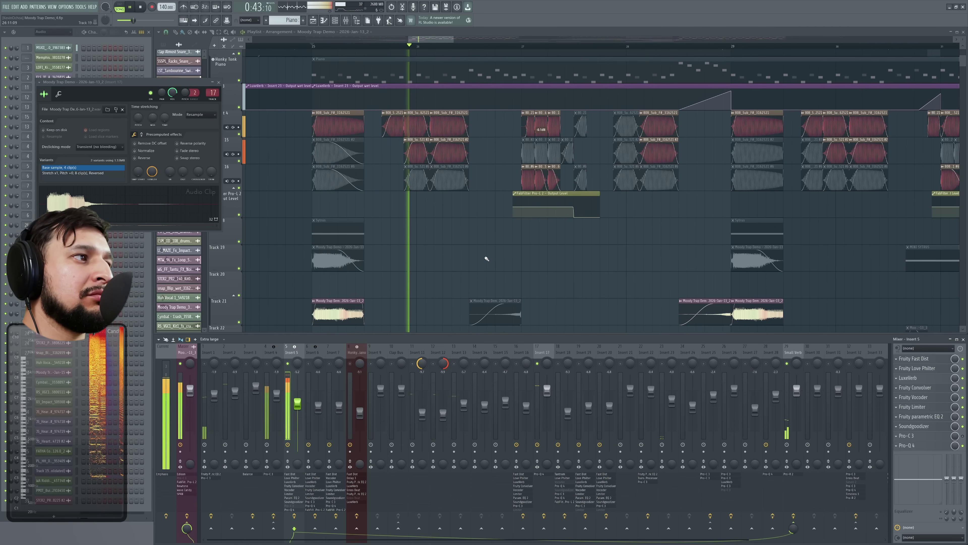
{"action": "key", "text": "space"}
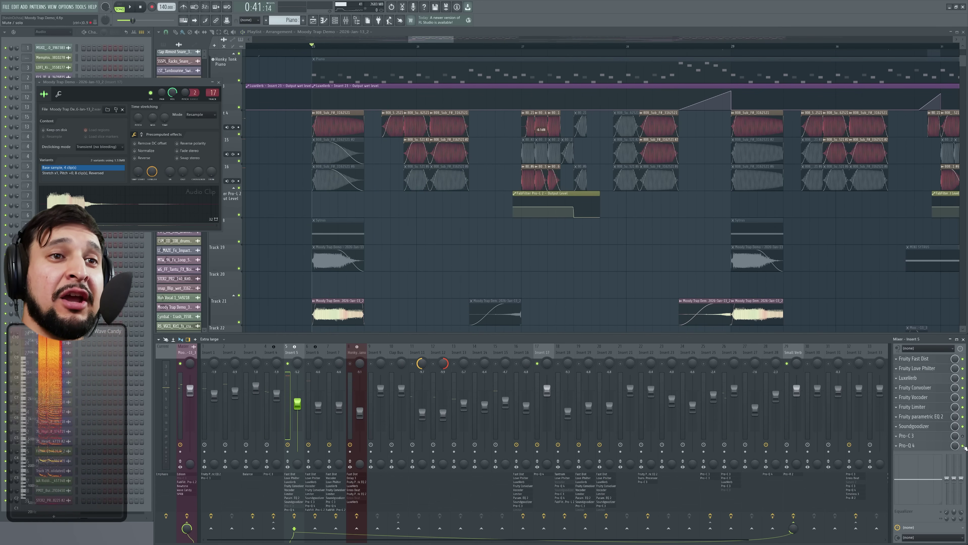
Step: Reset the output level of Insert 5's Pro-Q 4 to 0 dB, and close the equalizer during playback
{"action": "left_click", "coordinate": [941, 446]}
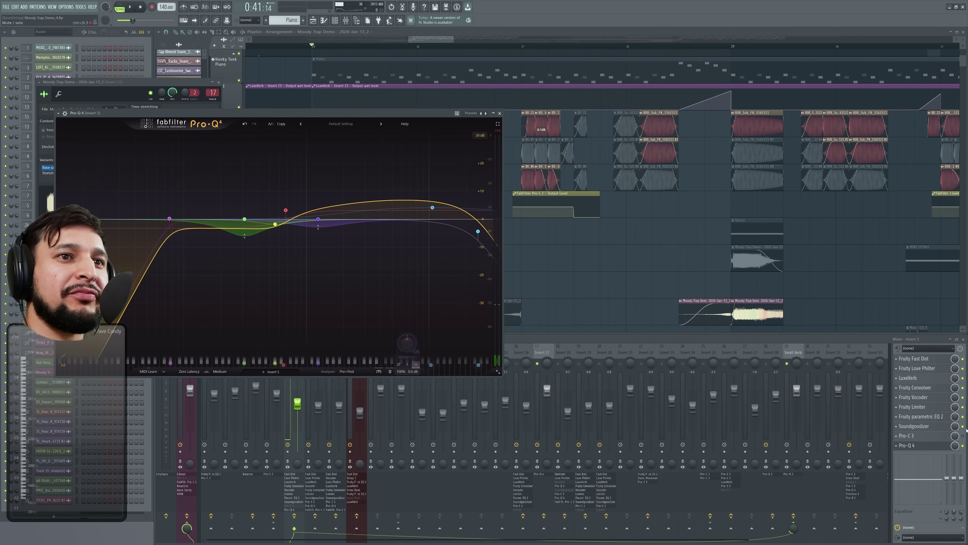
{"action": "left_click", "coordinate": [963, 436]}
{"action": "key", "text": "space"}
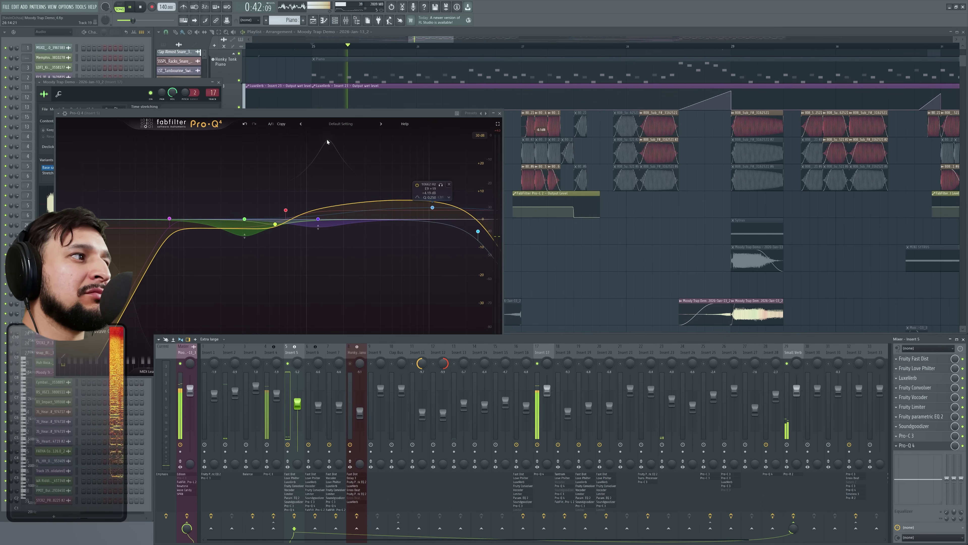
{"action": "left_click", "coordinate": [499, 113]}
Step: Open the Pro-C 3 on Insert 5 and watch its gain reduction while playing the soloed section
{"action": "key", "text": "space"}
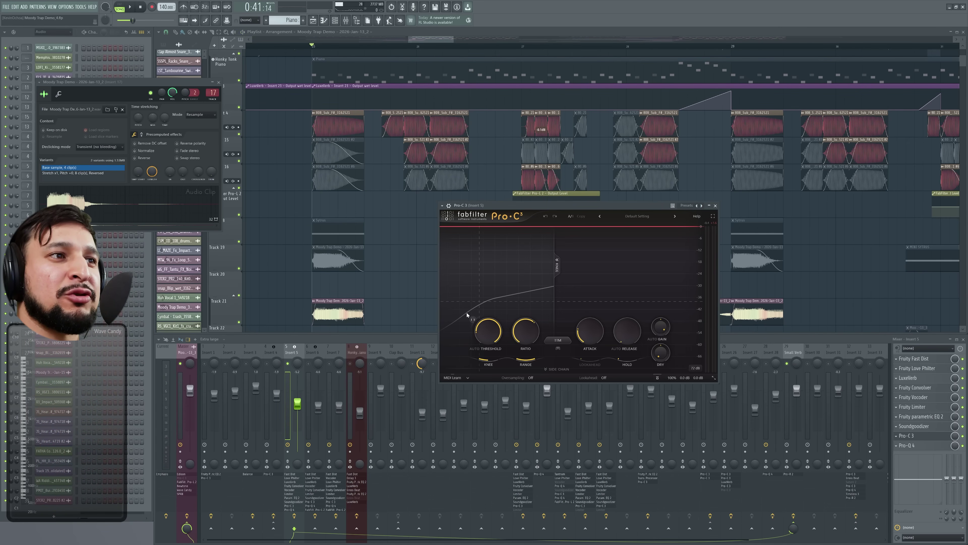
{"action": "key", "text": "space"}
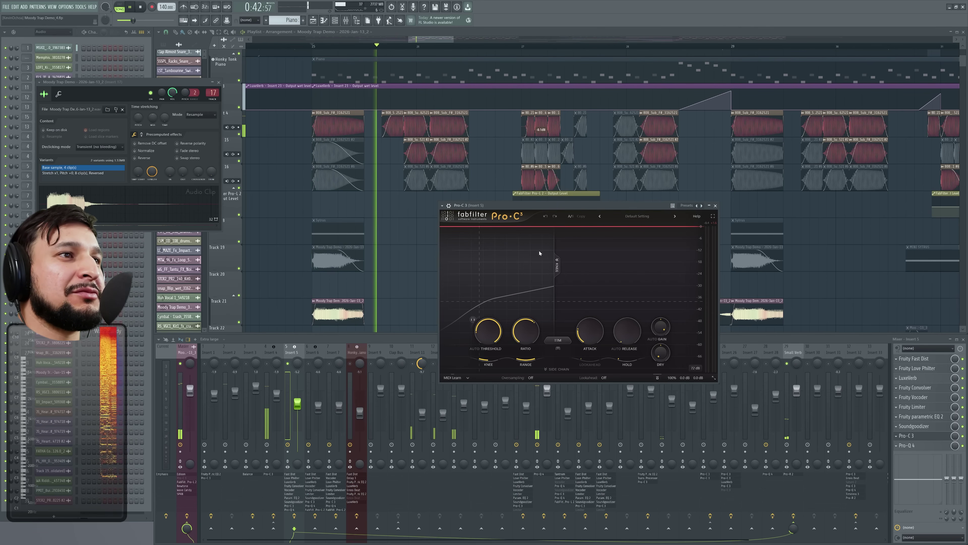
{"action": "key", "text": "space"}
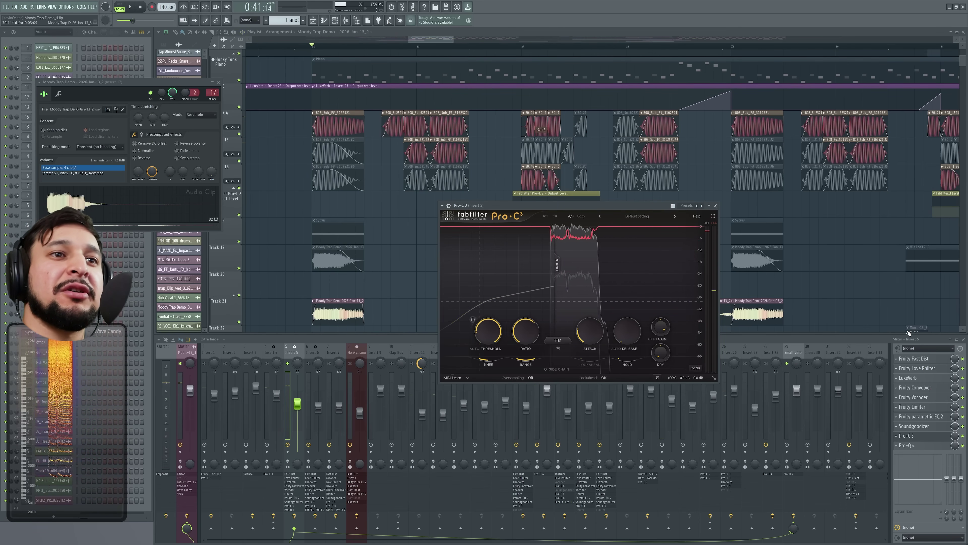
Step: Place the playhead at the second group of 808 clips and compare the sound with Insert 5's Pro-C 3 switched off and on
{"action": "left_click", "coordinate": [962, 426]}
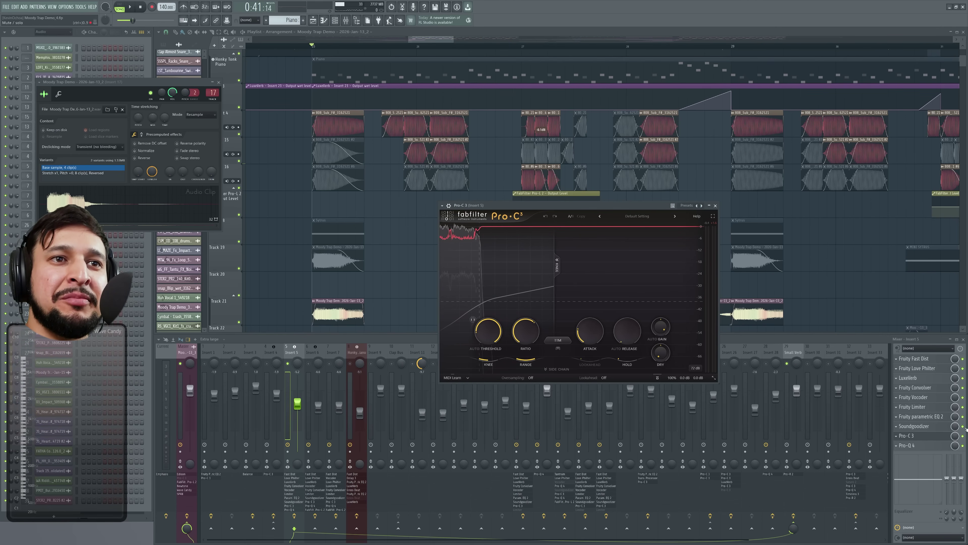
{"action": "left_click", "coordinate": [402, 50]}
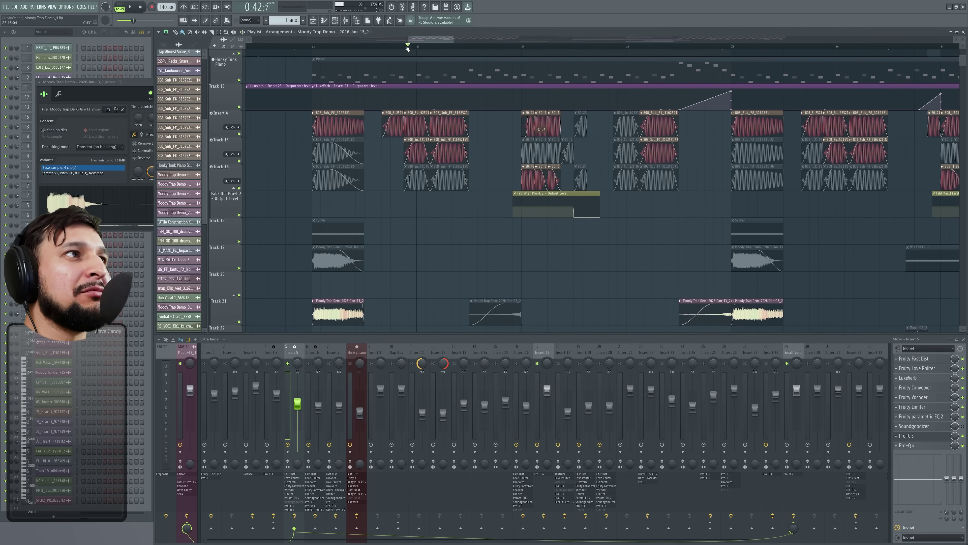
{"action": "key", "text": "space"}
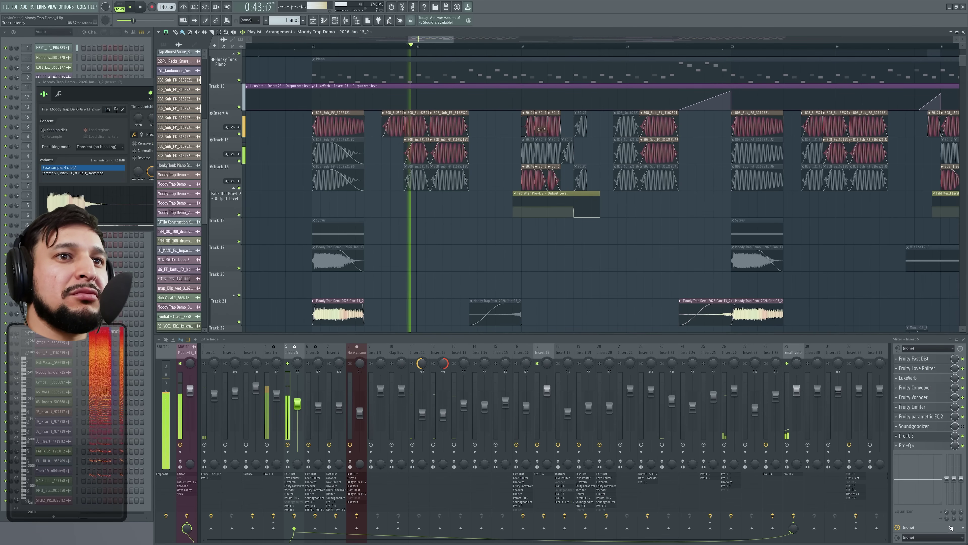
{"action": "key", "text": "space"}
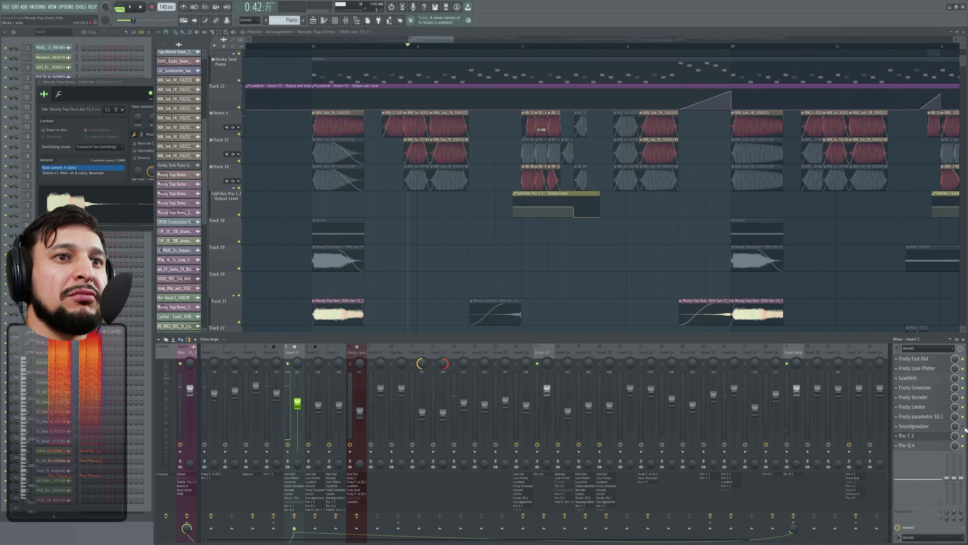
{"action": "key", "text": "space"}
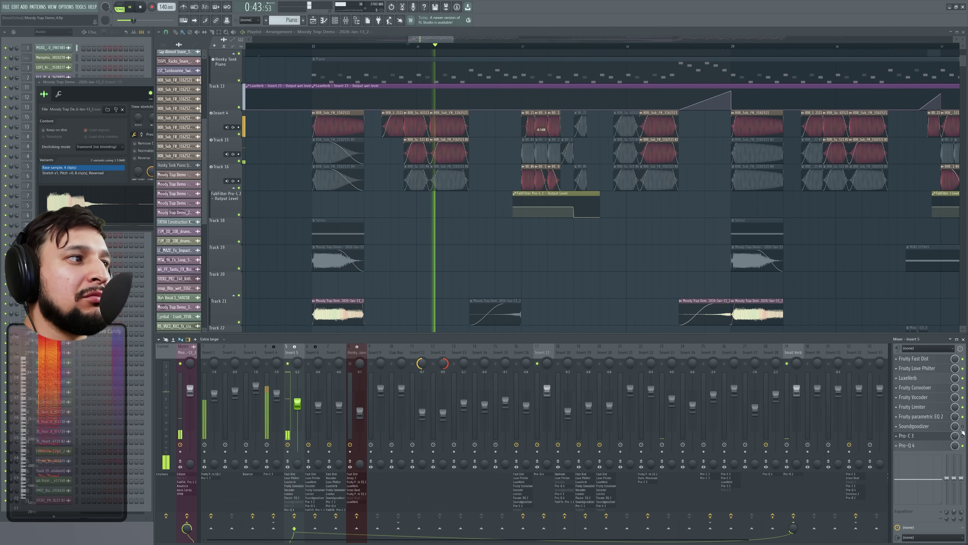
{"action": "key", "text": "space"}
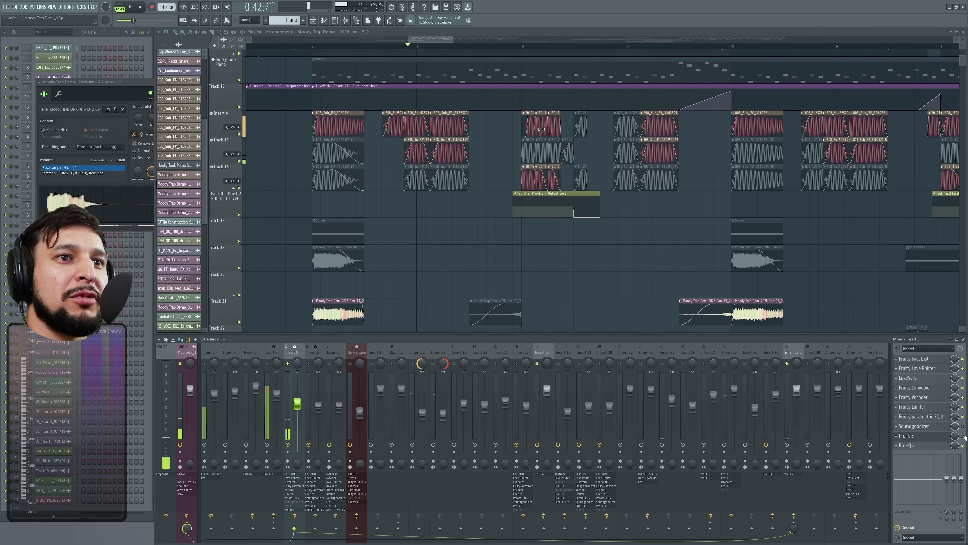
Step: Lower the threshold of the Pro-C 3 on Insert 5 during playback for heavier compression
{"action": "left_click", "coordinate": [924, 436]}
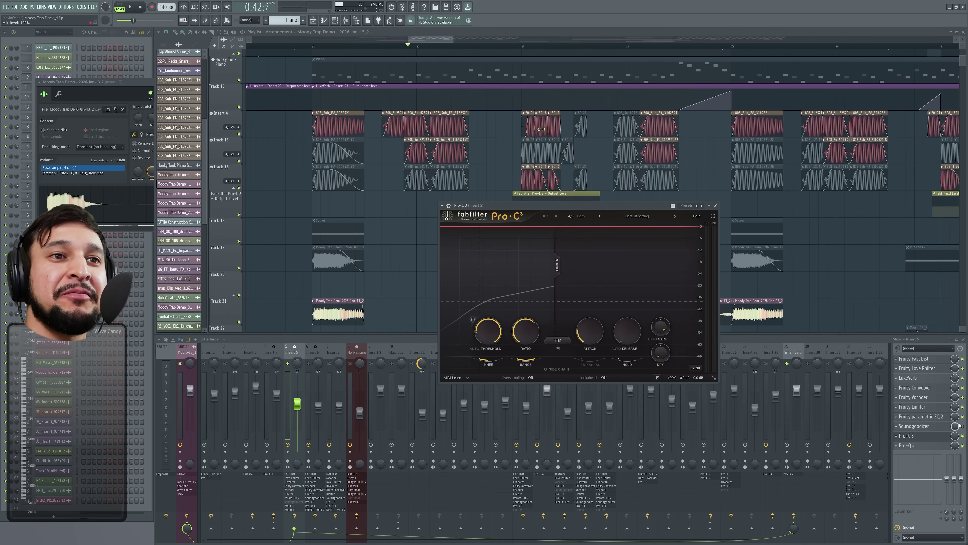
{"action": "left_click", "coordinate": [912, 440]}
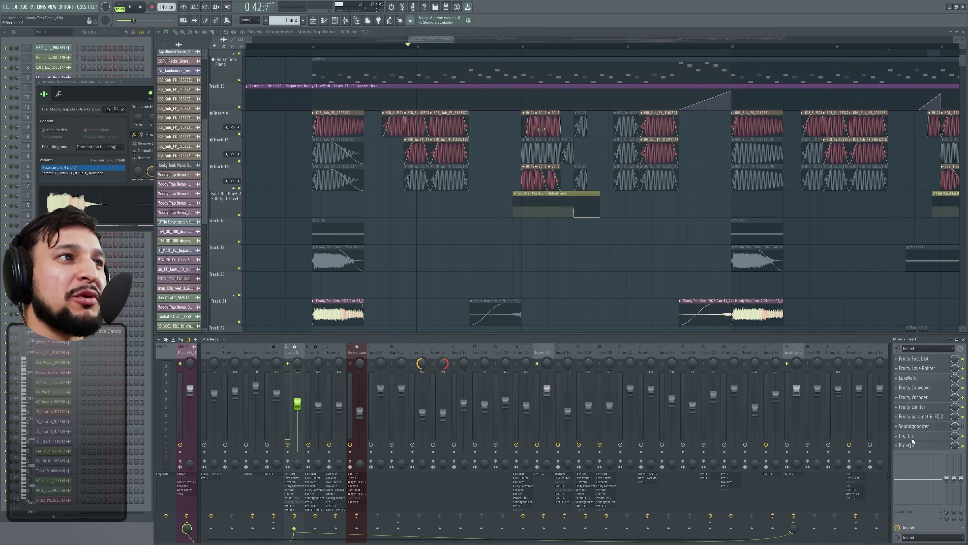
{"action": "left_click", "coordinate": [913, 439]}
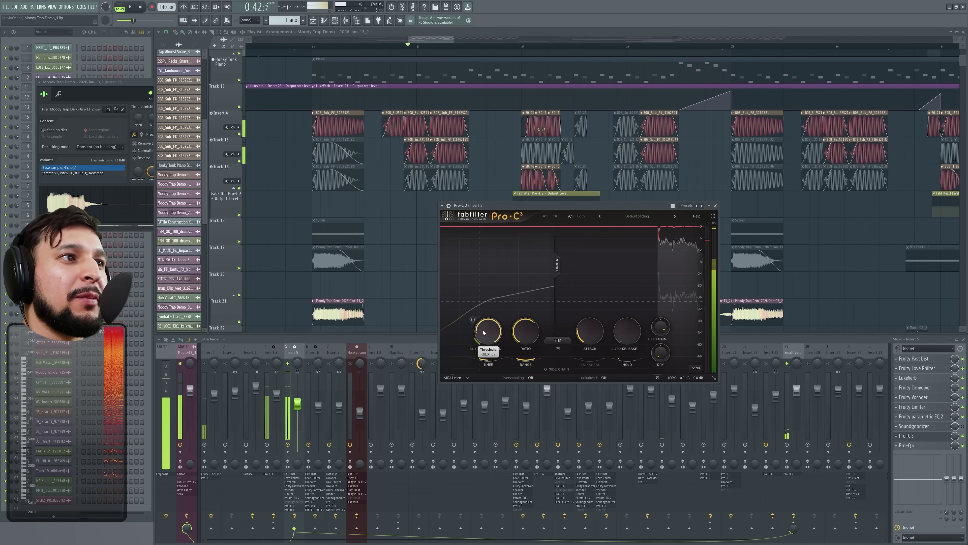
{"action": "key", "text": "space"}
{"action": "left_click_drag", "start_coordinate": [483, 332], "coordinate": [476, 342]}
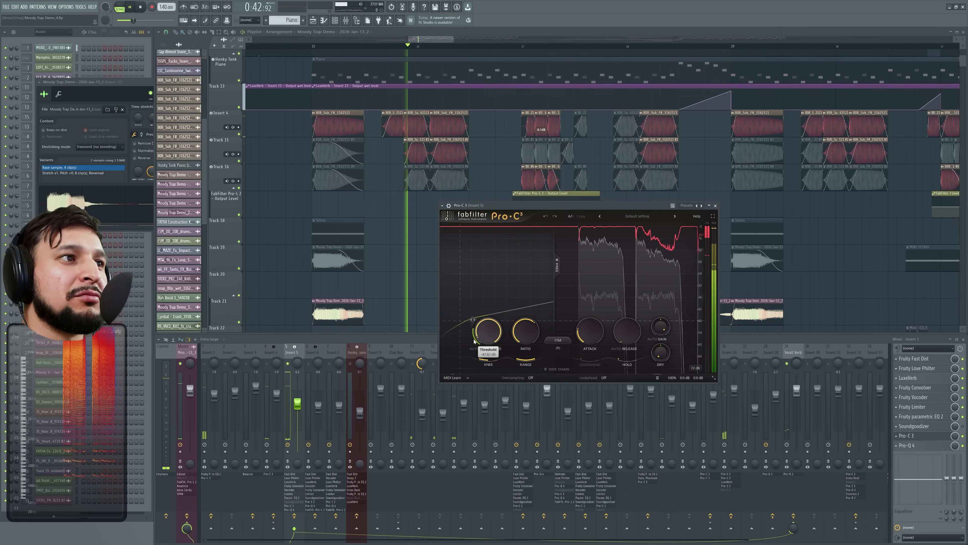
{"action": "key", "text": "space"}
Step: Raise the input level of Insert 5's Pro-C 3 sharply while playing the soloed bass
{"action": "mouse_move", "coordinate": [688, 368]}
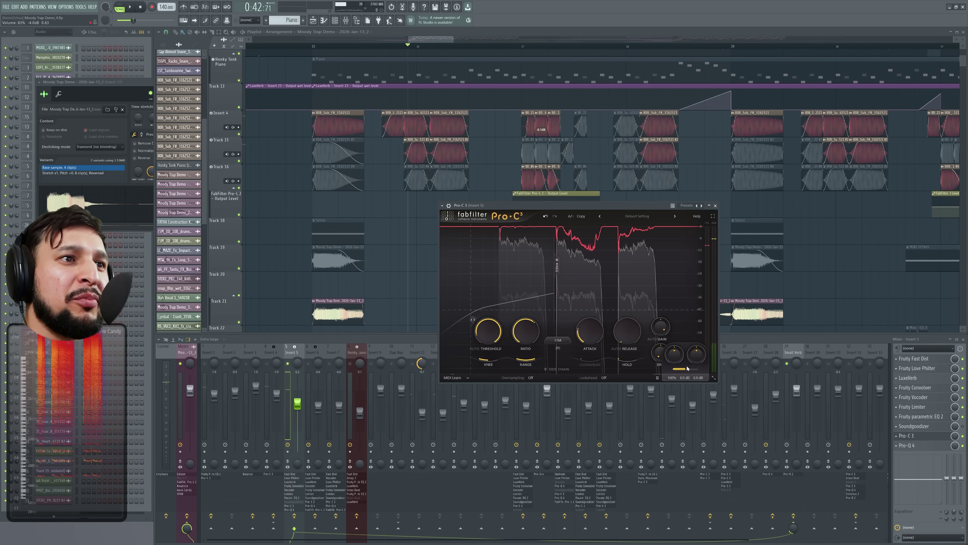
{"action": "key", "text": "space"}
{"action": "left_click_drag", "start_coordinate": [672, 349], "coordinate": [644, 310]}
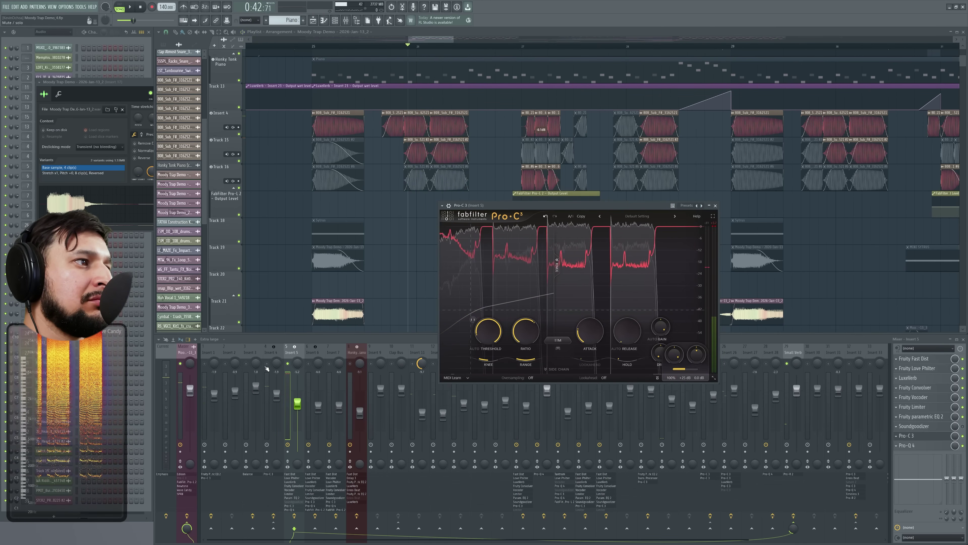
Step: Lower the input level of Insert 5's Pro-C 3 slightly to about +24 dB during playback
{"action": "key", "text": "space"}
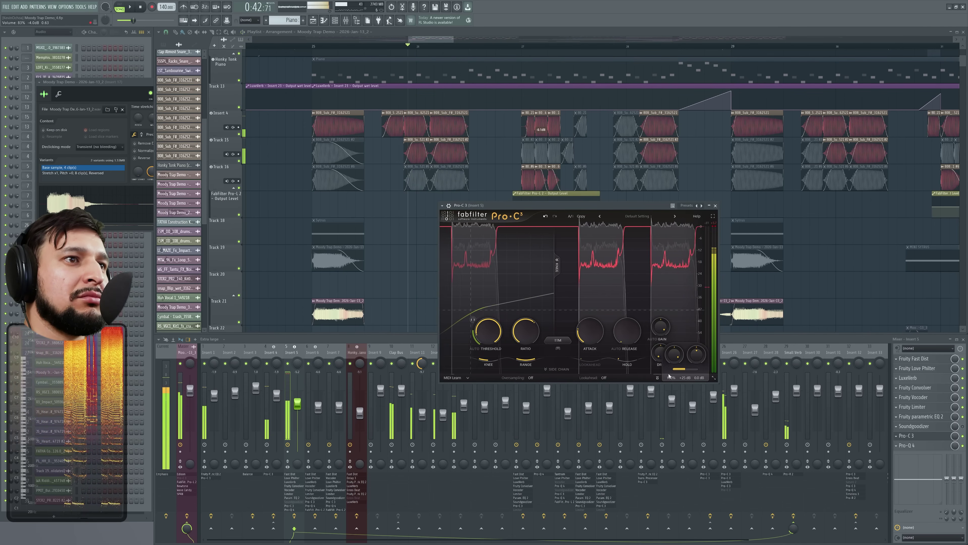
{"action": "left_click_drag", "start_coordinate": [674, 354], "coordinate": [663, 360]}
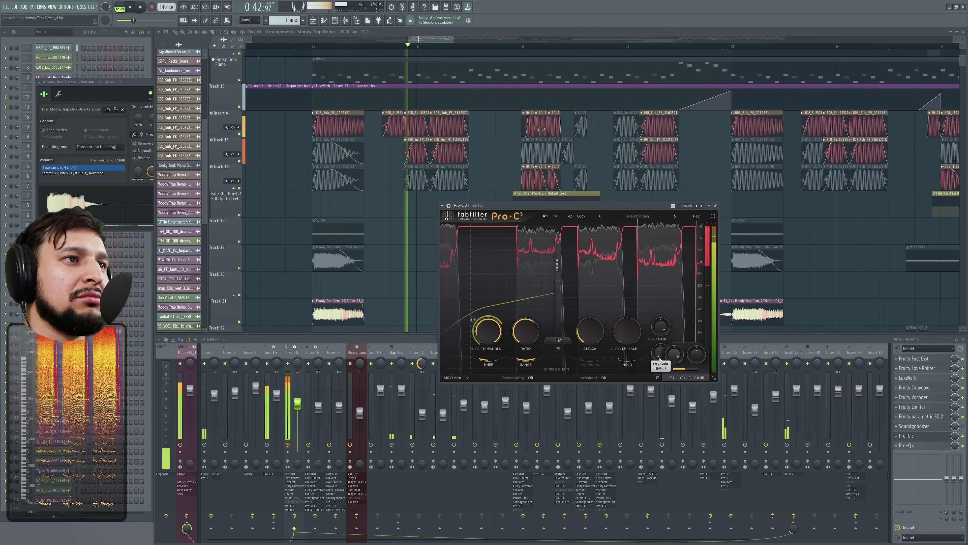
{"action": "key", "text": "space"}
Step: Add a low-mid cut and an upper-mid boost to the Pro-C 3's side chain EQ and set the plugin's size to Large
{"action": "left_click", "coordinate": [557, 368]}
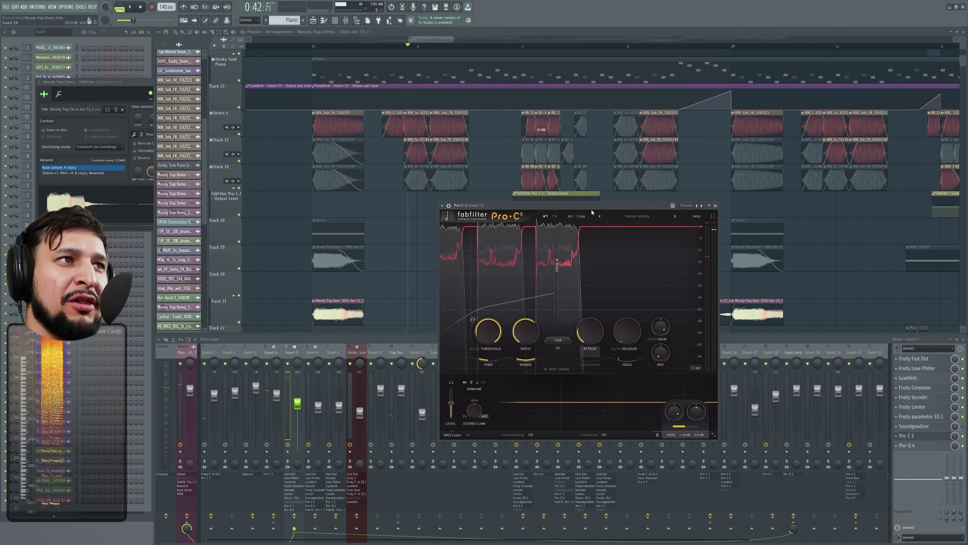
{"action": "left_click_drag", "start_coordinate": [598, 208], "coordinate": [467, 139]}
{"action": "left_click_drag", "start_coordinate": [466, 332], "coordinate": [526, 325]}
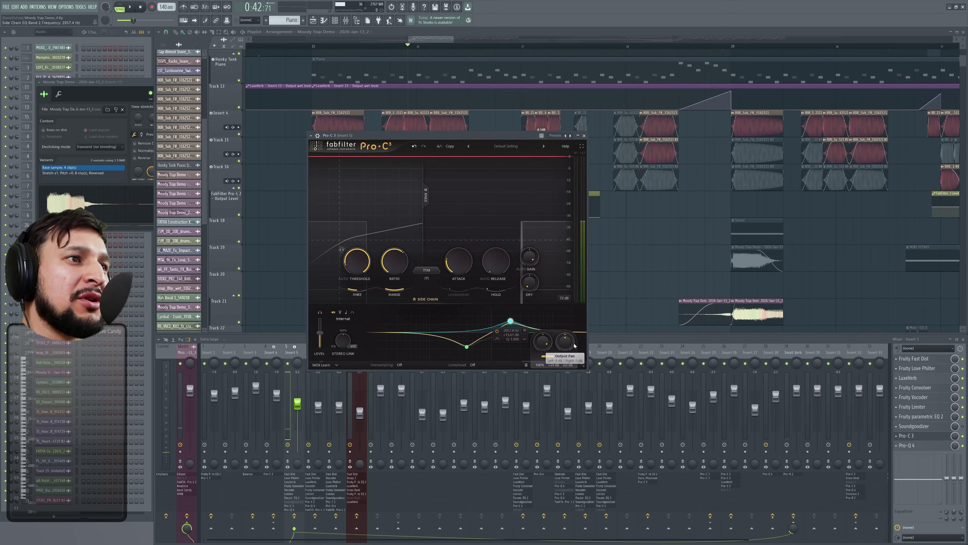
{"action": "left_click", "coordinate": [582, 365]}
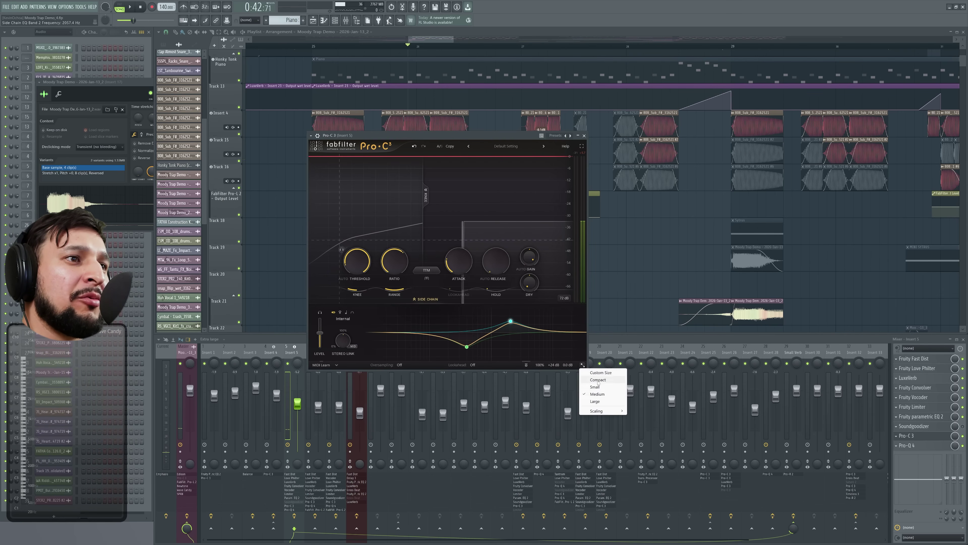
{"action": "left_click", "coordinate": [603, 403]}
Step: Soften the side chain EQ's low-mid cut and add a third band rolling off the highs during playback
{"action": "key", "text": "space"}
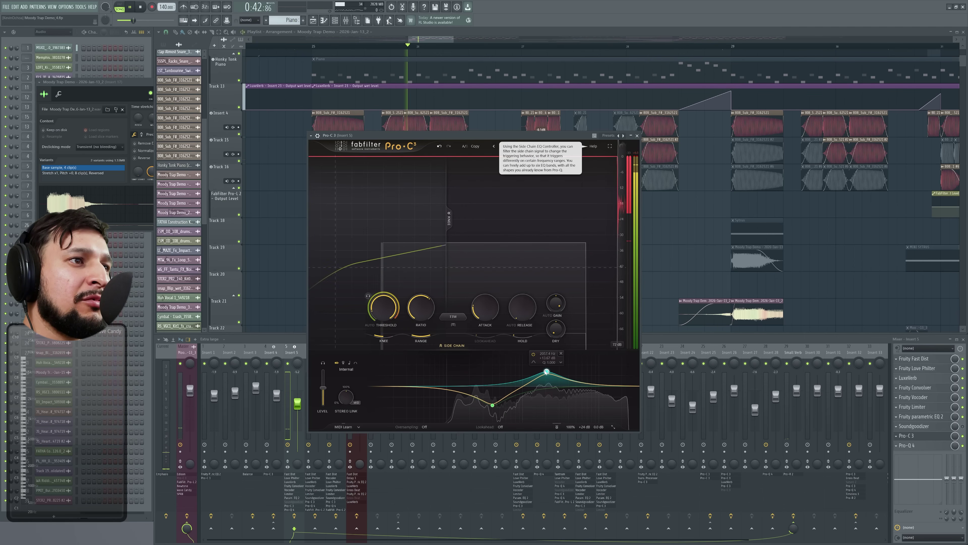
{"action": "left_click_drag", "start_coordinate": [494, 407], "coordinate": [495, 401]}
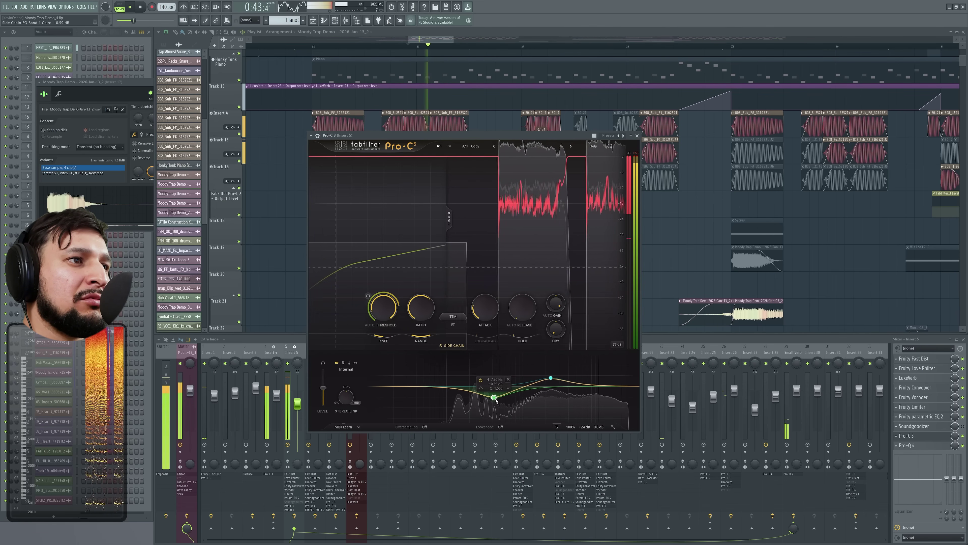
{"action": "mouse_move", "coordinate": [606, 387]}
{"action": "left_mouse_down"}
{"action": "mouse_move", "coordinate": [613, 373]}
{"action": "mouse_move", "coordinate": [611, 396]}
{"action": "left_mouse_up"}
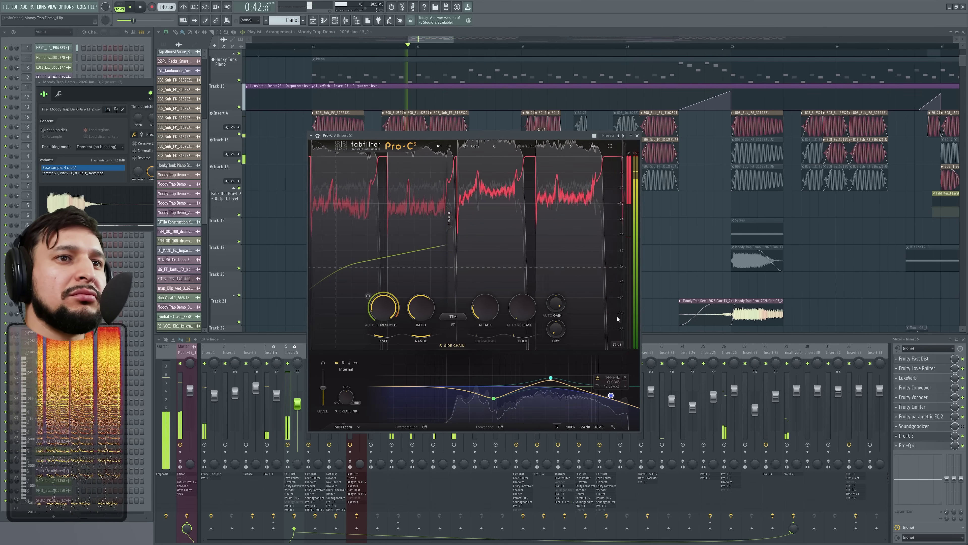
Step: Play the 808 section while comparing Insert 5's Pro-C 3 off and on, and reopen the plugin
{"action": "left_click", "coordinate": [962, 432]}
{"action": "key", "text": "space"}
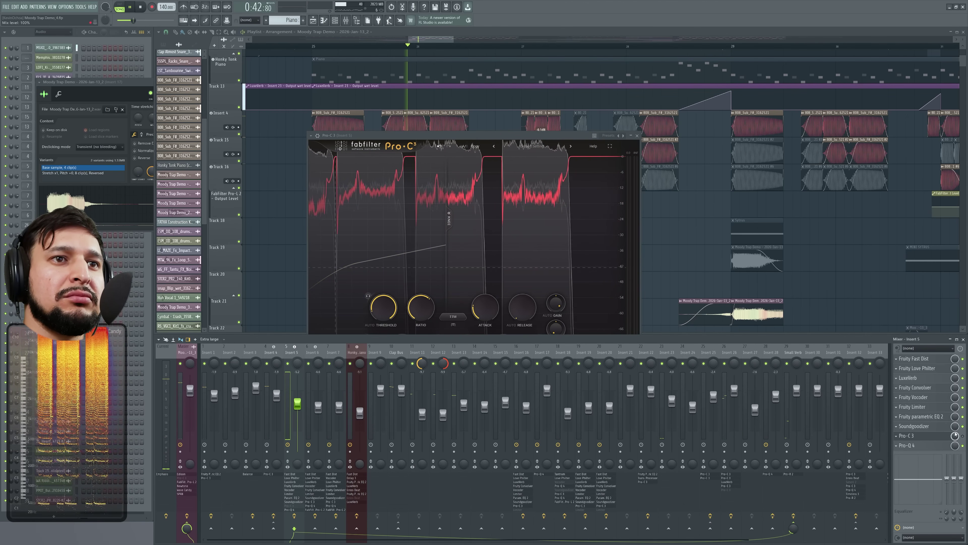
{"action": "key", "text": "space"}
{"action": "left_click", "coordinate": [935, 438]}
{"action": "left_click", "coordinate": [935, 438]}
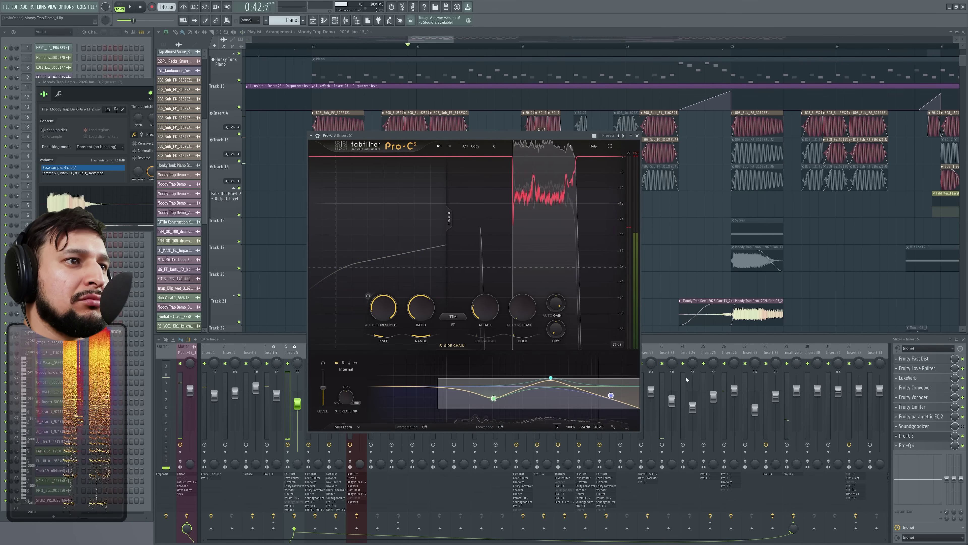
Step: Disable all three side chain EQ bands of the Pro-C 3 and play the section without them
{"action": "left_click", "coordinate": [538, 361]}
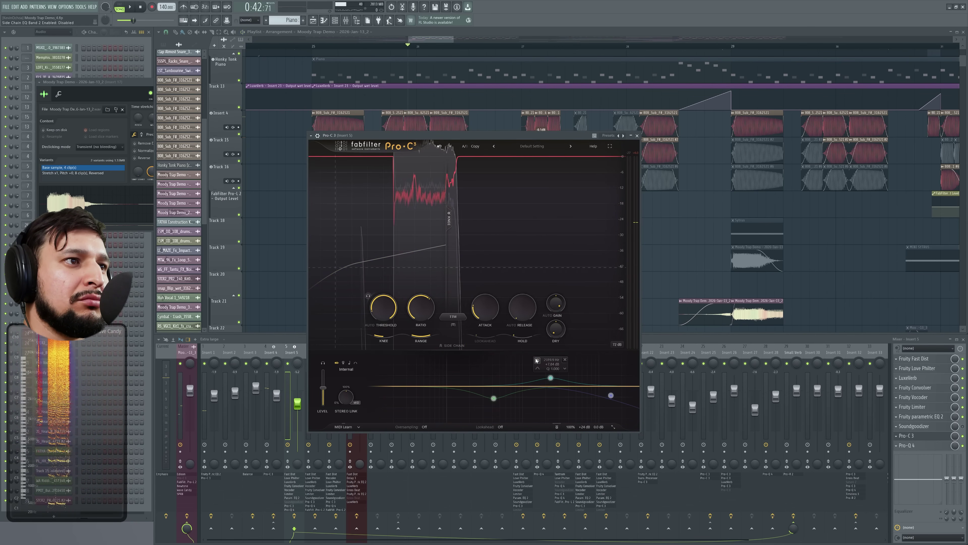
{"action": "key", "text": "space"}
{"action": "key", "text": "space"}
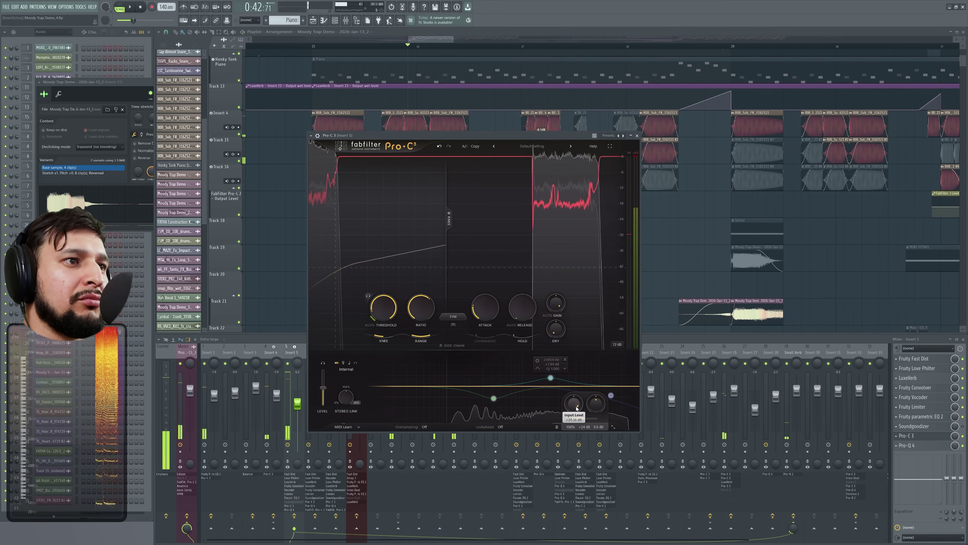
Step: Listen to the 808 section again with an effect on Insert 5 toggled, and bring the Pro-C 3 back up
{"action": "left_click", "coordinate": [964, 427]}
{"action": "key", "text": "space"}
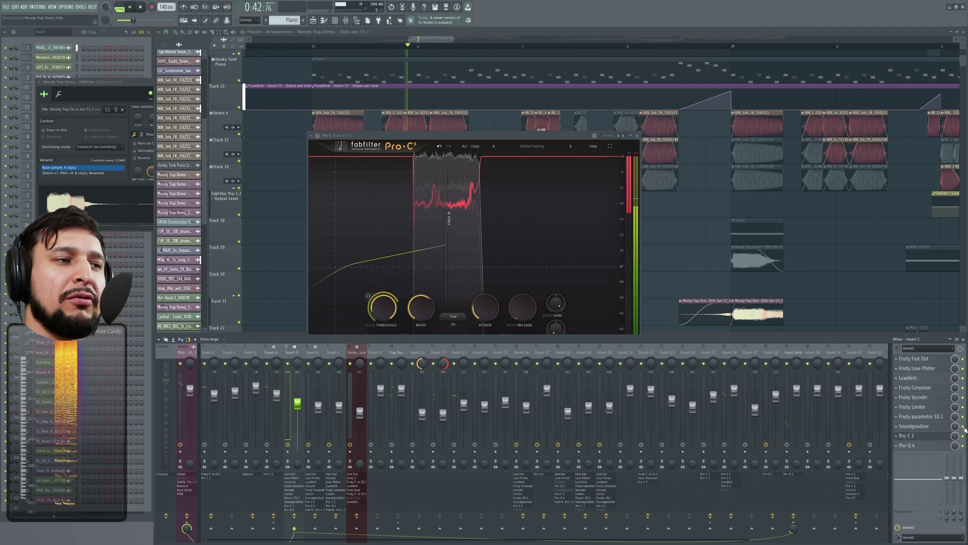
{"action": "key", "text": "space"}
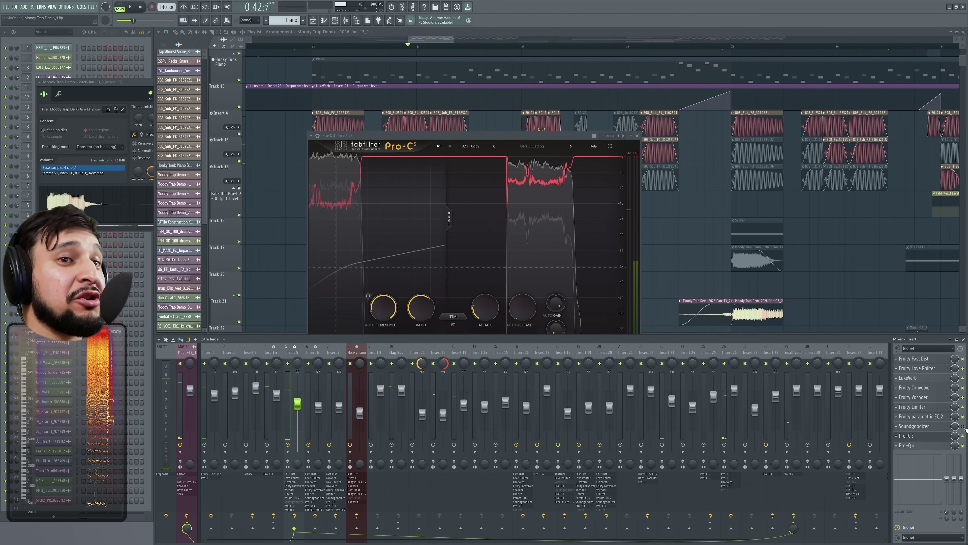
{"action": "left_click", "coordinate": [944, 438]}
{"action": "left_click", "coordinate": [946, 438]}
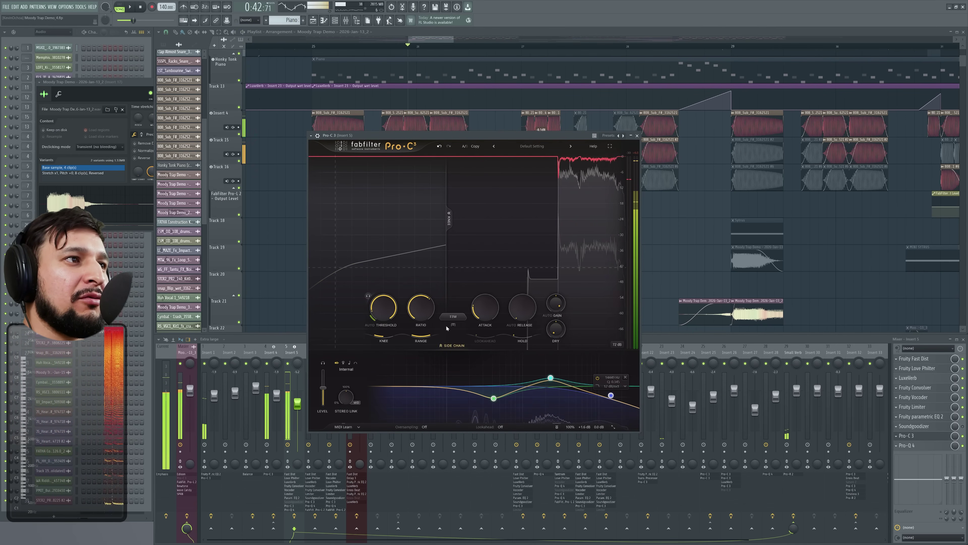
Step: Raise the Pro-C 3's input level to about +26 dB while playing with the side chain EQ active
{"action": "mouse_move", "coordinate": [599, 427]}
{"action": "left_click_drag", "start_coordinate": [575, 404], "coordinate": [561, 369]}
{"action": "key", "text": "space"}
{"action": "key", "text": "space"}
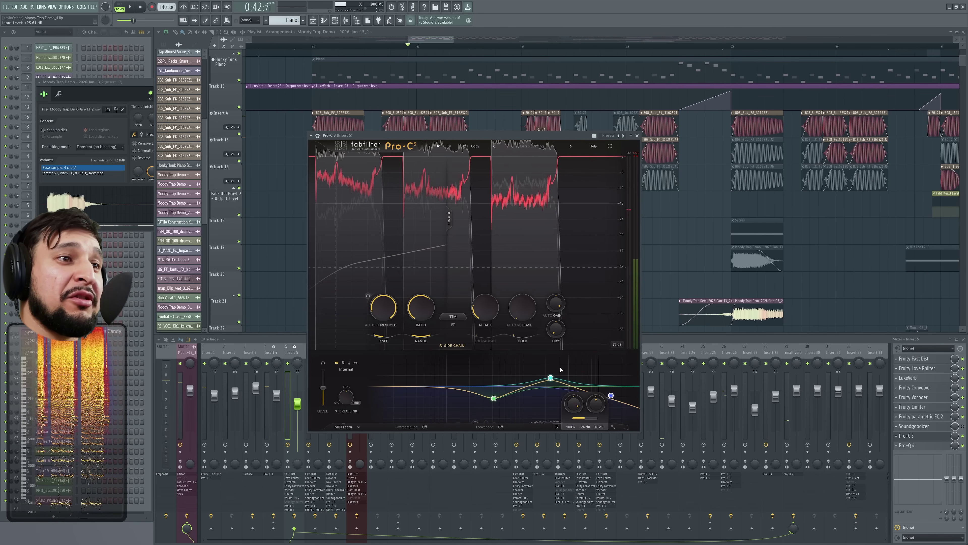
Step: Shift the side chain EQ bands slightly down in frequency, play the section, and nudge them back up
{"action": "mouse_move", "coordinate": [610, 395]}
{"action": "left_mouse_down"}
{"action": "mouse_move", "coordinate": [629, 395]}
{"action": "mouse_move", "coordinate": [563, 361]}
{"action": "mouse_move", "coordinate": [602, 395]}
{"action": "left_mouse_up"}
{"action": "key", "text": "space"}
{"action": "key", "text": "space"}
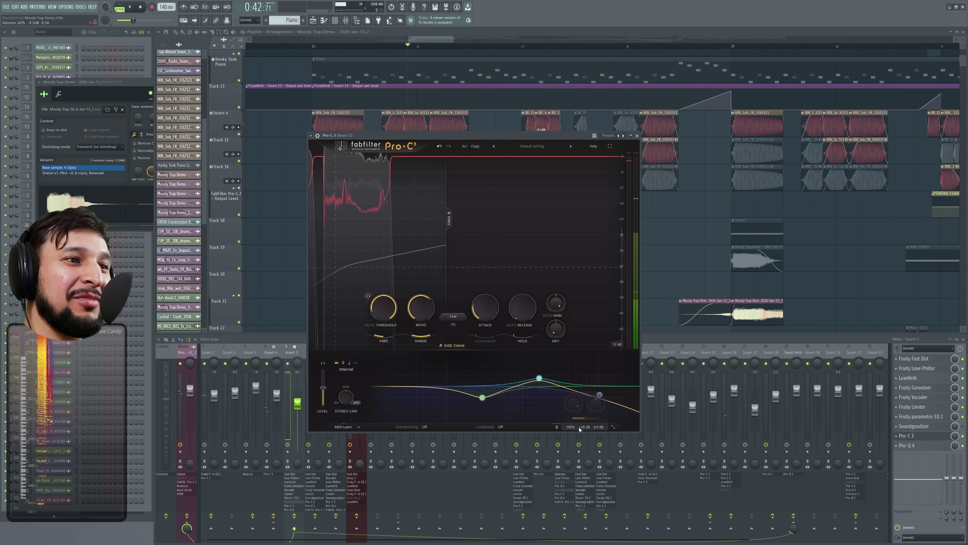
{"action": "mouse_move", "coordinate": [539, 378]}
{"action": "left_mouse_down"}
{"action": "mouse_move", "coordinate": [561, 387]}
{"action": "mouse_move", "coordinate": [546, 375]}
{"action": "left_mouse_up"}
Step: Select the playlist time range over the second group of 808 clips and place the playhead at its start
{"action": "left_click_drag", "start_coordinate": [444, 135], "coordinate": [326, 272]}
{"action": "left_click_drag", "start_coordinate": [376, 208], "coordinate": [549, 72]}
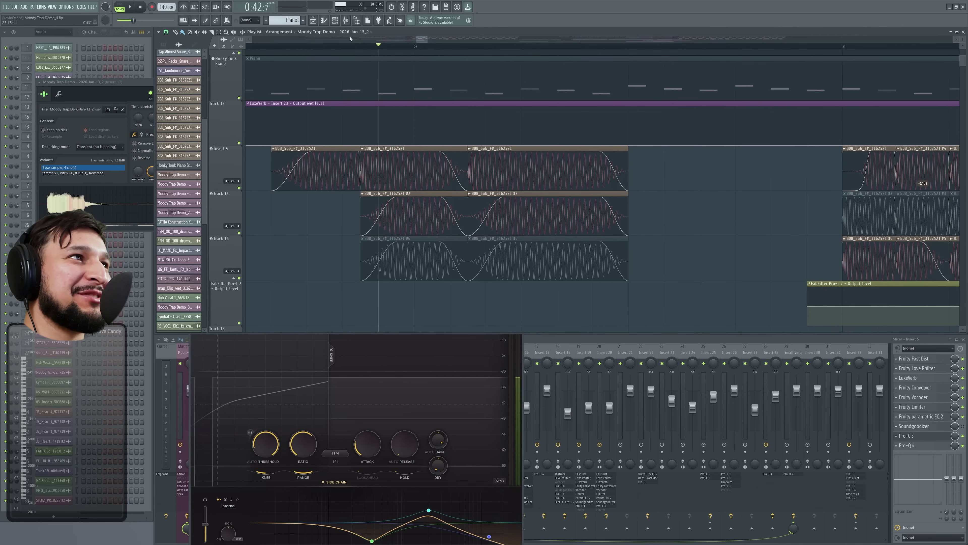
{"action": "left_click_drag", "start_coordinate": [307, 47], "coordinate": [764, 87]}
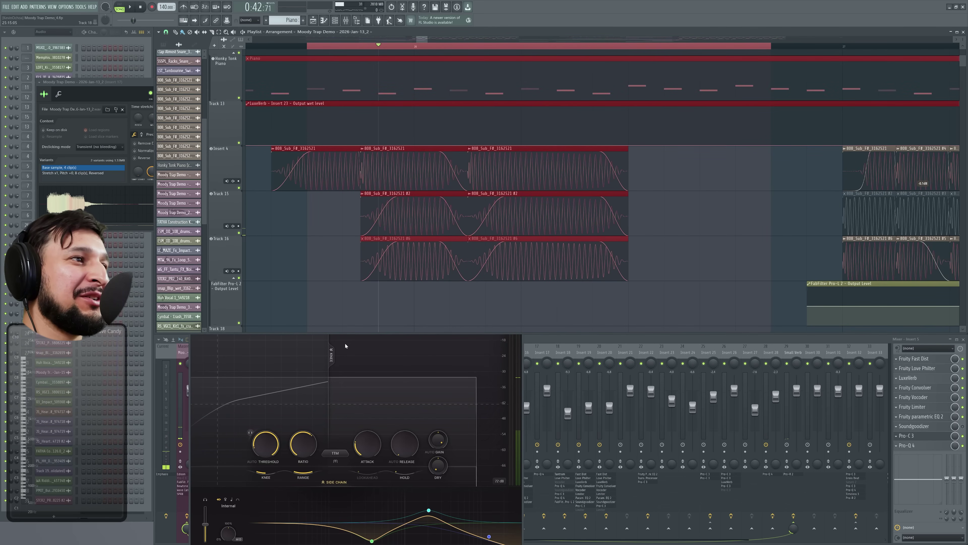
{"action": "left_click", "coordinate": [323, 356]}
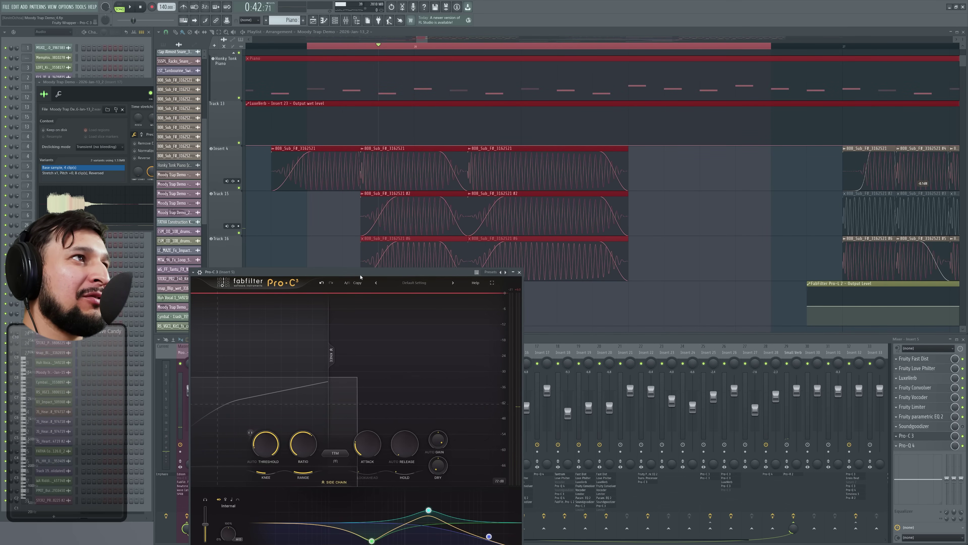
{"action": "left_click", "coordinate": [308, 81]}
{"action": "scroll", "coordinate": [343, 301], "scroll_direction": "down", "scroll_amount": 1}
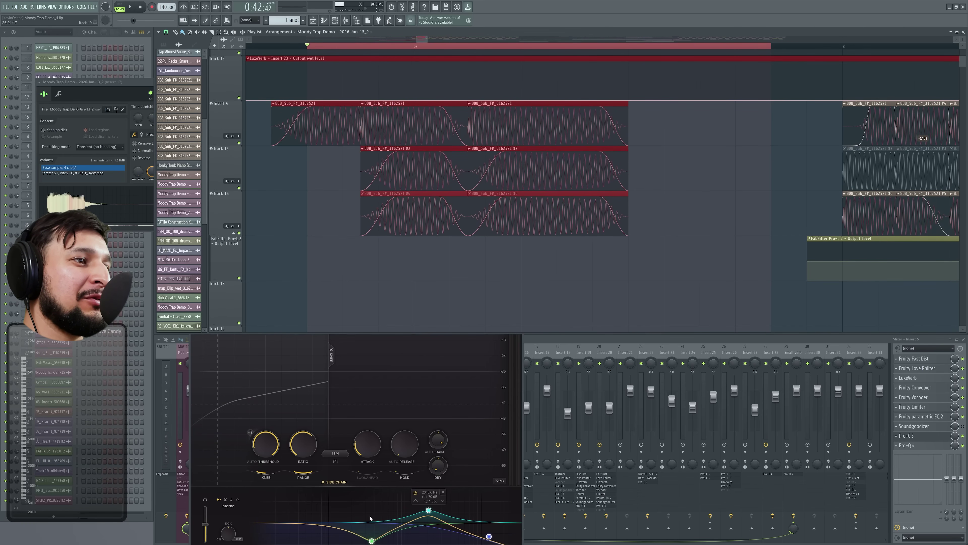
Step: Tweak the frequency of the Pro-C 3's side chain EQ Band 3 and create an automation clip for it over the selection
{"action": "left_click", "coordinate": [380, 520]}
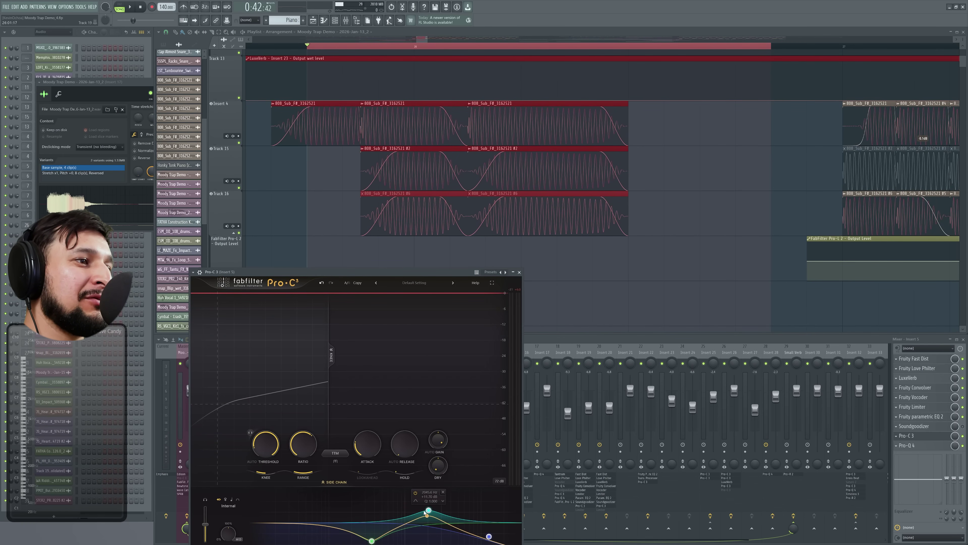
{"action": "left_click_drag", "start_coordinate": [433, 512], "coordinate": [429, 514]}
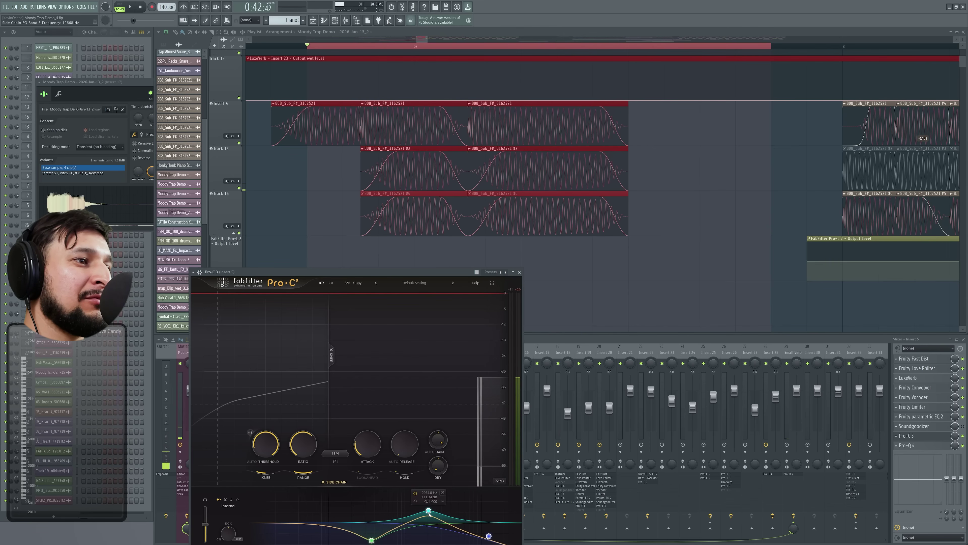
{"action": "left_click", "coordinate": [80, 6]}
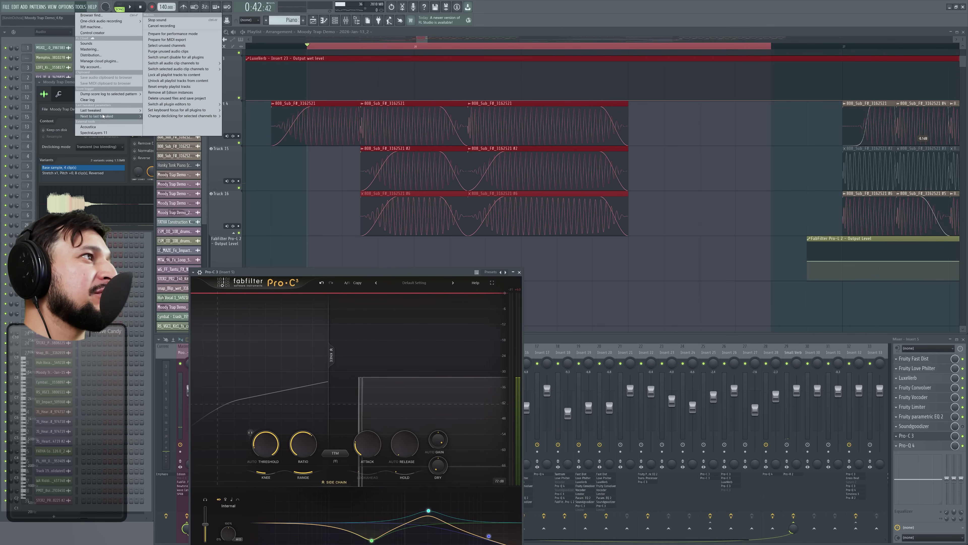
{"action": "mouse_move", "coordinate": [96, 112]}
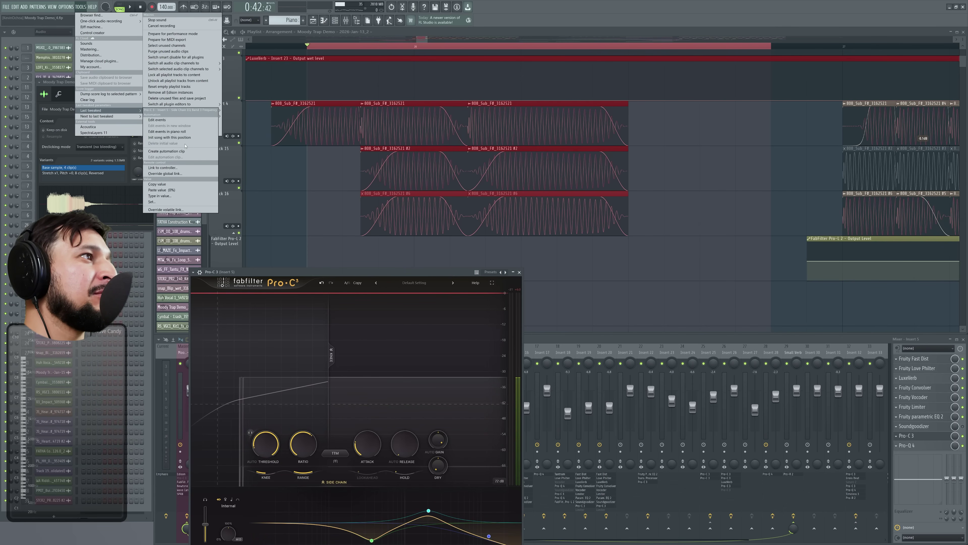
{"action": "left_click", "coordinate": [193, 151]}
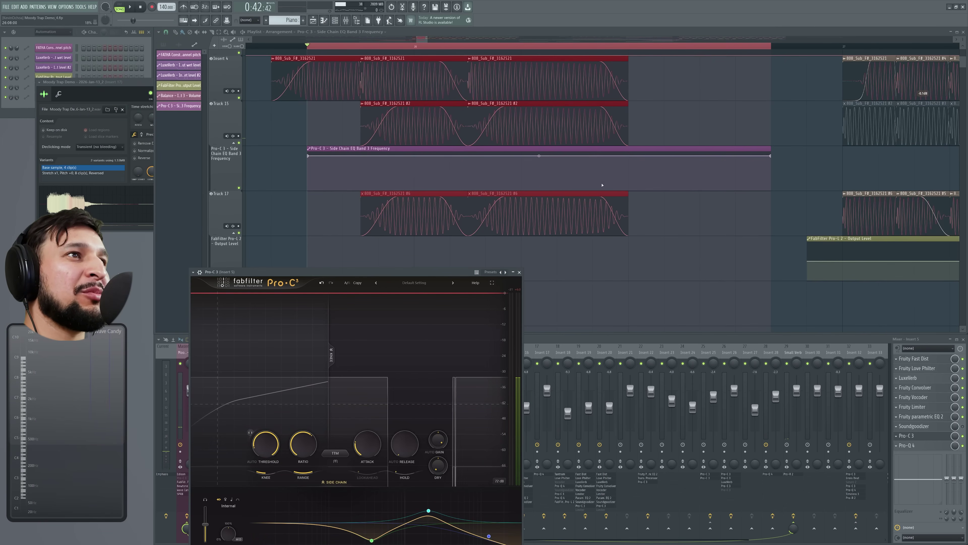
Step: Shape the Band 3 frequency automation as a shallow curved dip reaching its lowest point at the end of the 808 clips
{"action": "left_click_drag", "start_coordinate": [628, 155], "coordinate": [628, 180]}
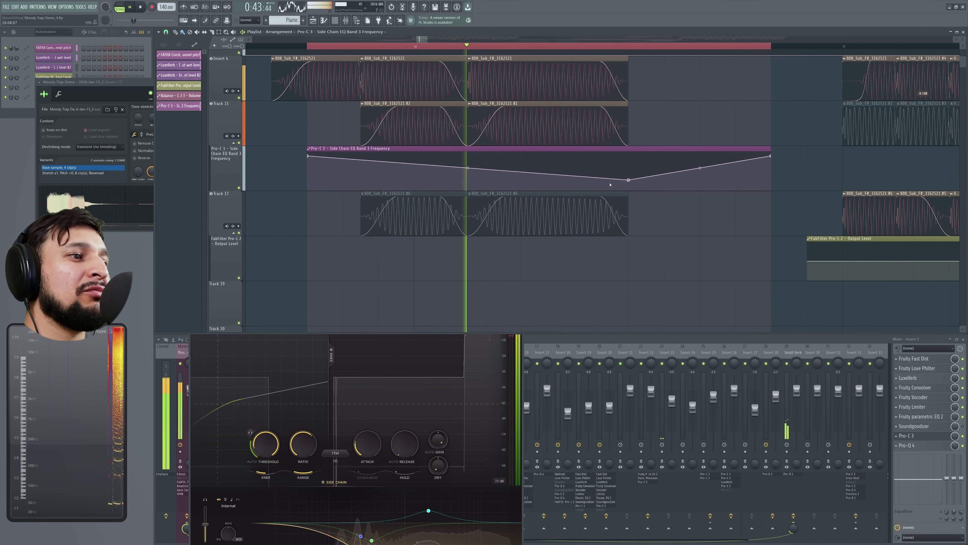
{"action": "left_click_drag", "start_coordinate": [468, 168], "coordinate": [467, 159]}
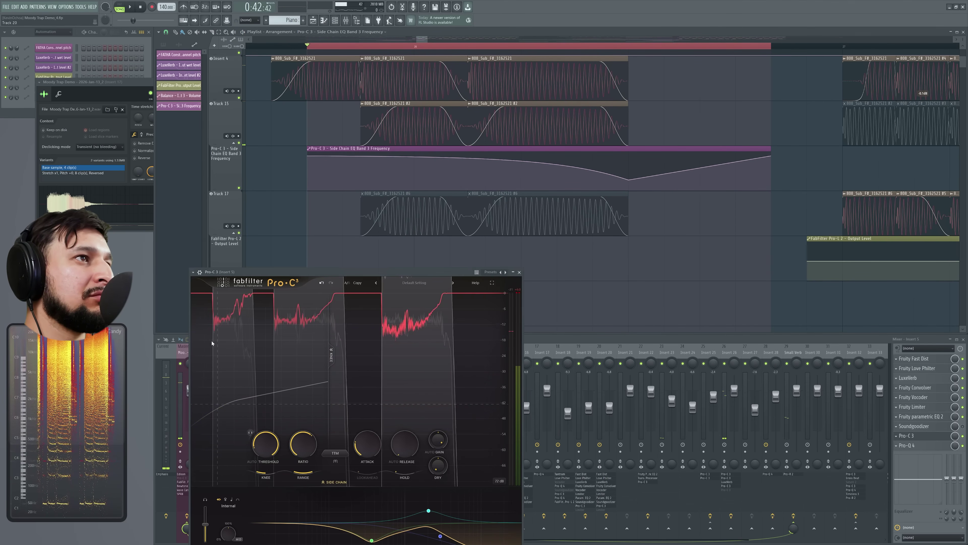
{"action": "left_click_drag", "start_coordinate": [629, 179], "coordinate": [629, 170]}
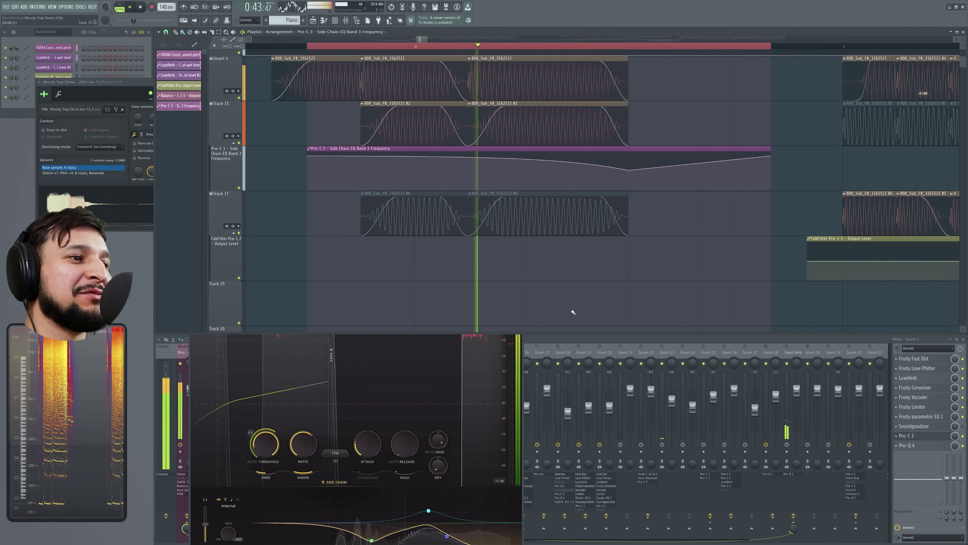
Step: Move the Pro-C 3 clear of the automation clip and watch its side chain EQ during playback
{"action": "left_click", "coordinate": [336, 353]}
{"action": "key", "text": "space"}
{"action": "key", "text": "space"}
{"action": "left_click_drag", "start_coordinate": [308, 282], "coordinate": [197, 109]}
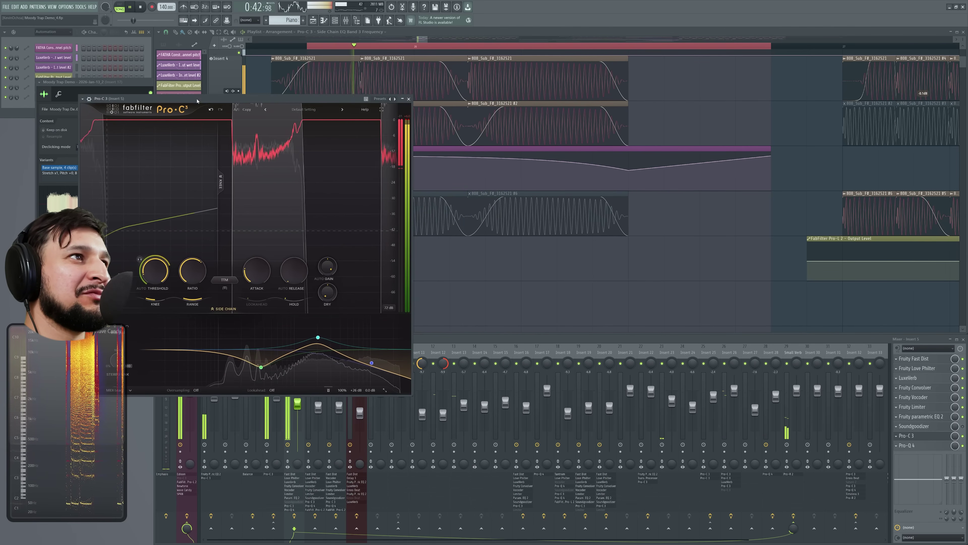
{"action": "key", "text": "space"}
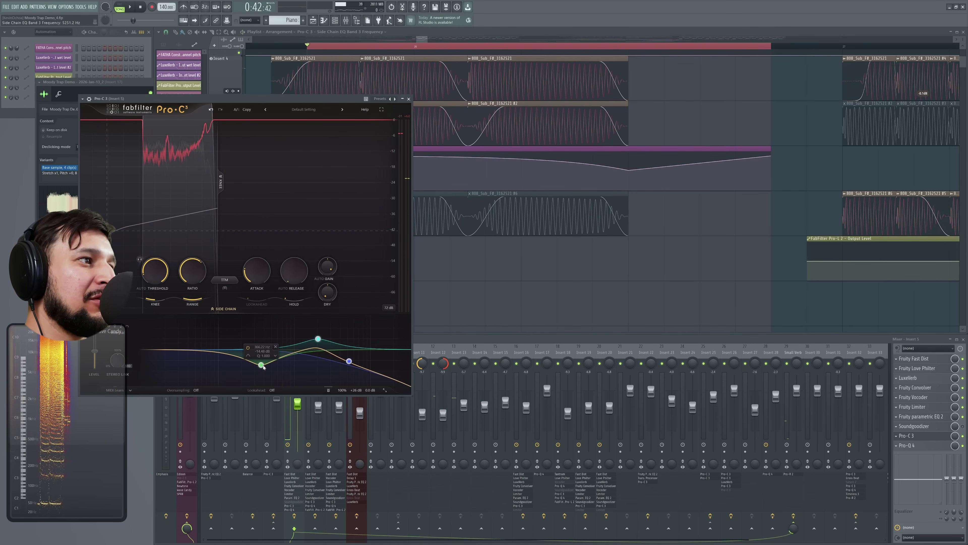
Step: Set the side chain EQ's Band 1 frequency to about 336 Hz and create an automation clip for it over the selection
{"action": "left_click_drag", "start_coordinate": [262, 365], "coordinate": [262, 367]}
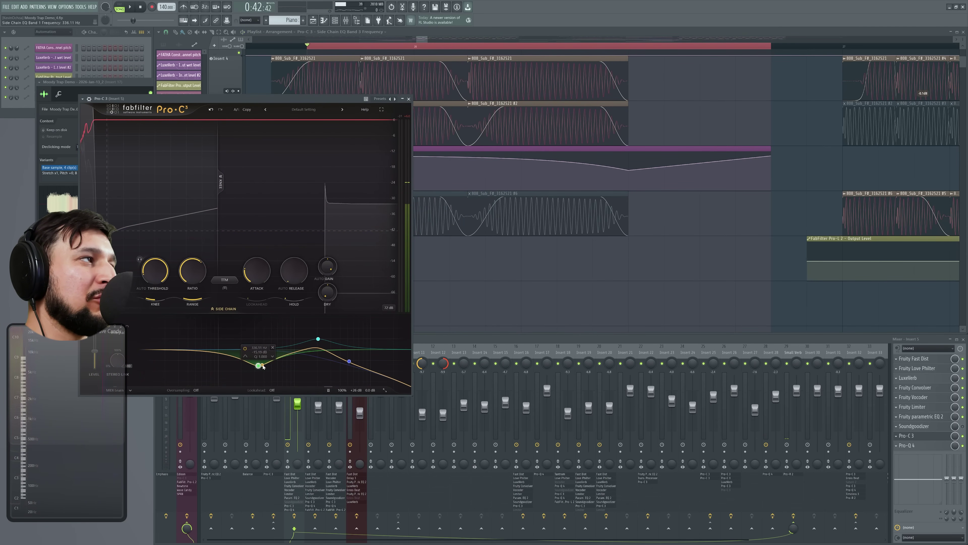
{"action": "left_click", "coordinate": [81, 7]}
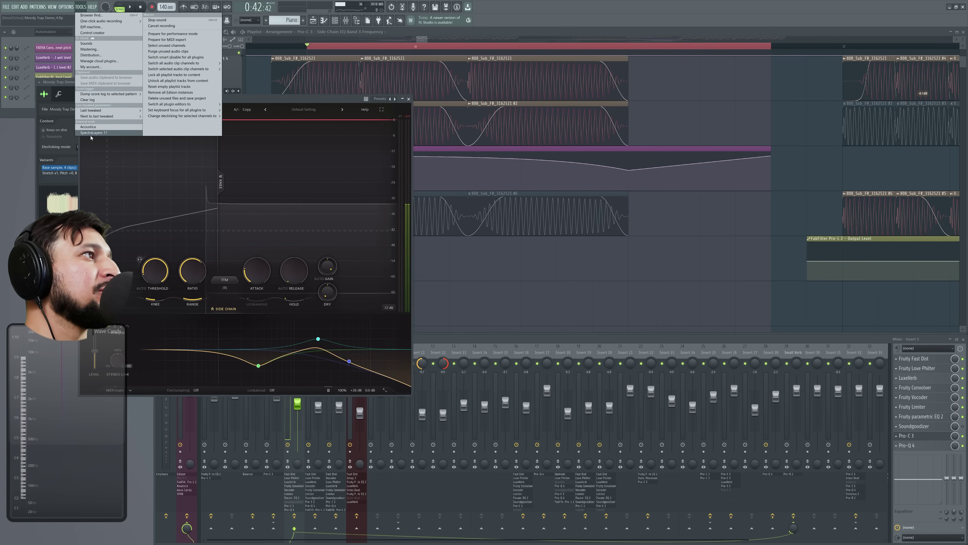
{"action": "mouse_move", "coordinate": [93, 110]}
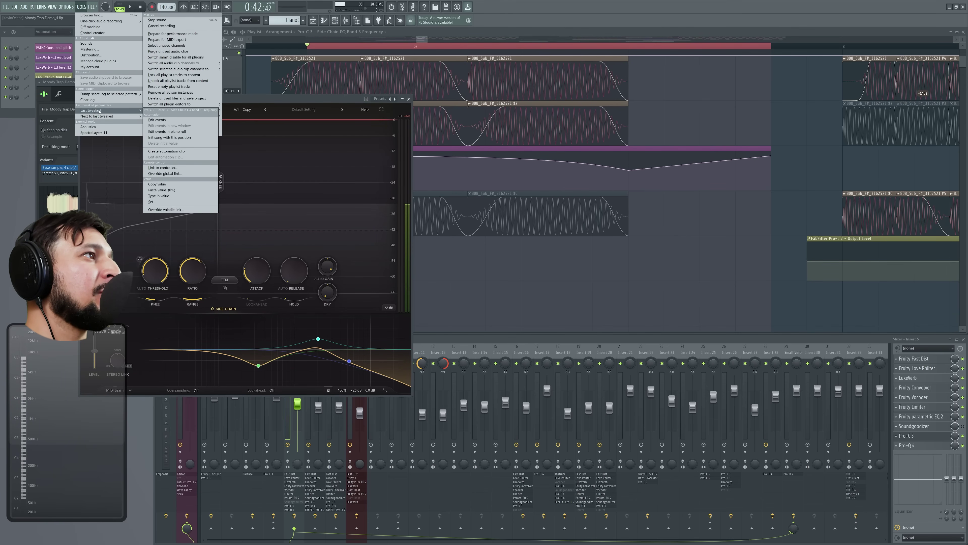
{"action": "left_click", "coordinate": [166, 151]}
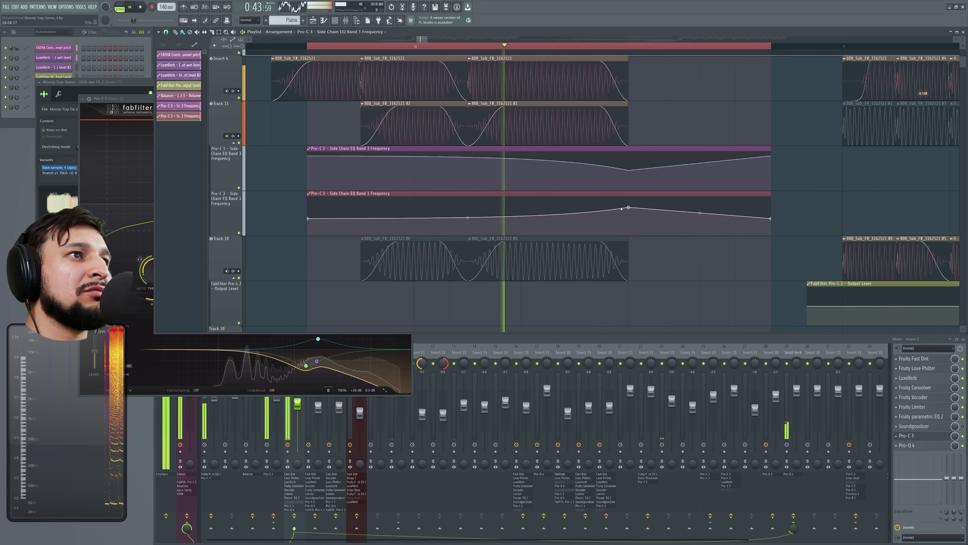
Step: Move the Band 1 frequency automation's peak earlier, over the last 808 clip's start, and add a low point at the clips' end
{"action": "key", "text": "space"}
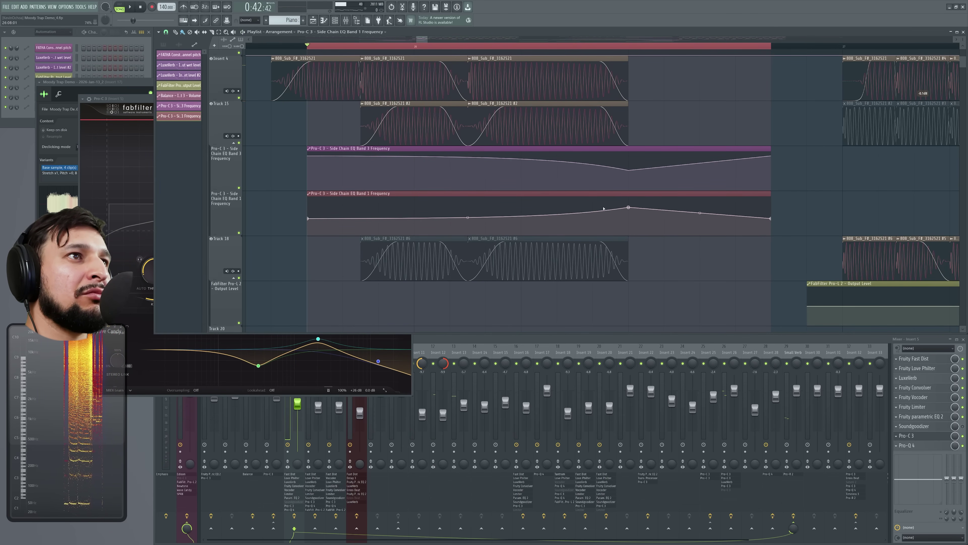
{"action": "left_click_drag", "start_coordinate": [628, 209], "coordinate": [495, 207]}
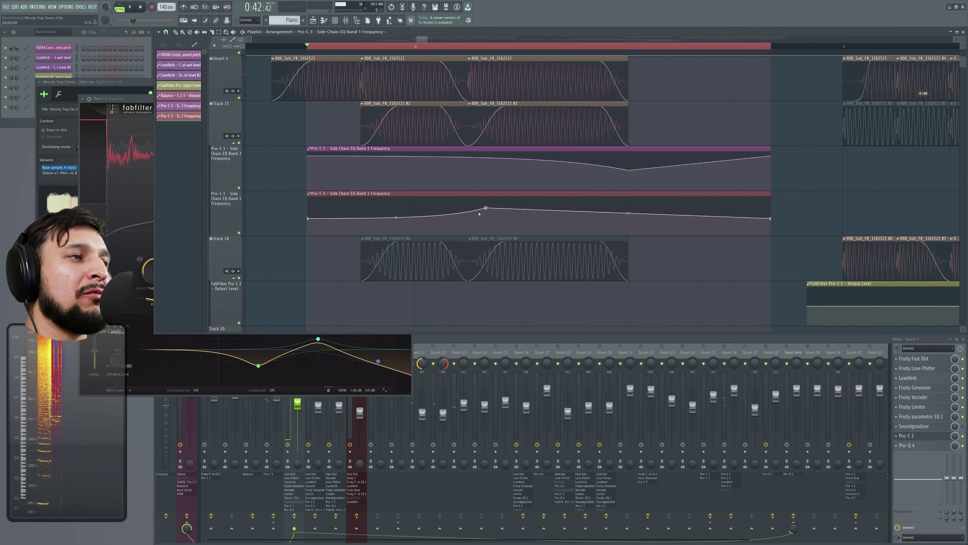
{"action": "key", "text": "space"}
{"action": "right_click", "coordinate": [628, 220]}
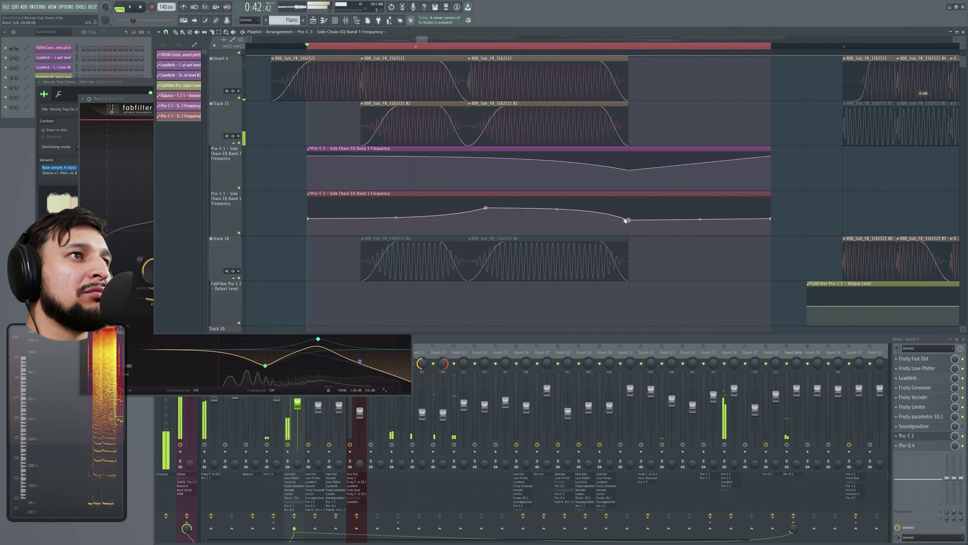
Step: Raise the Band 3 frequency automation at the 808 clips' end with dips before it, and add a mid-way dip to the Band 1 frequency curve
{"action": "mouse_move", "coordinate": [628, 170]}
{"action": "left_mouse_down"}
{"action": "mouse_move", "coordinate": [629, 179]}
{"action": "mouse_move", "coordinate": [629, 153]}
{"action": "left_mouse_up"}
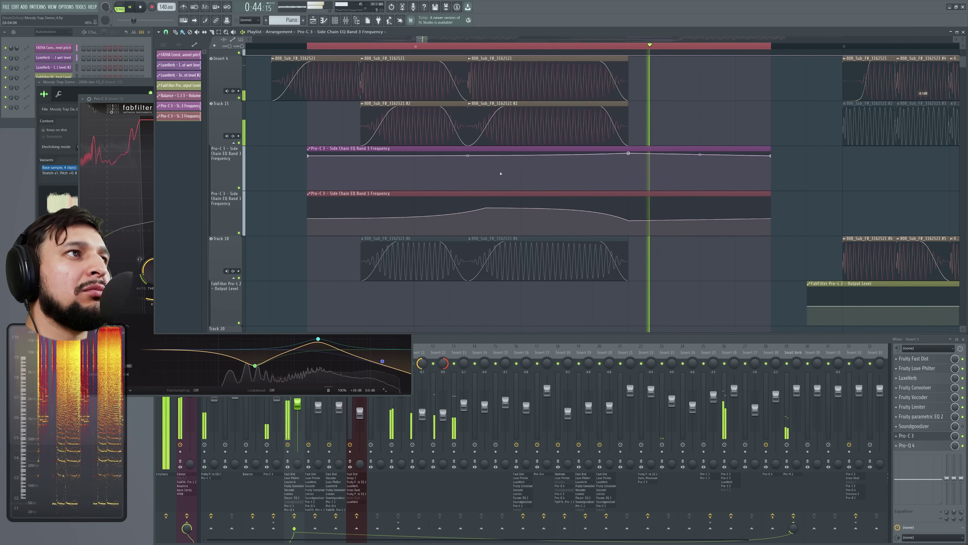
{"action": "right_click", "coordinate": [489, 171]}
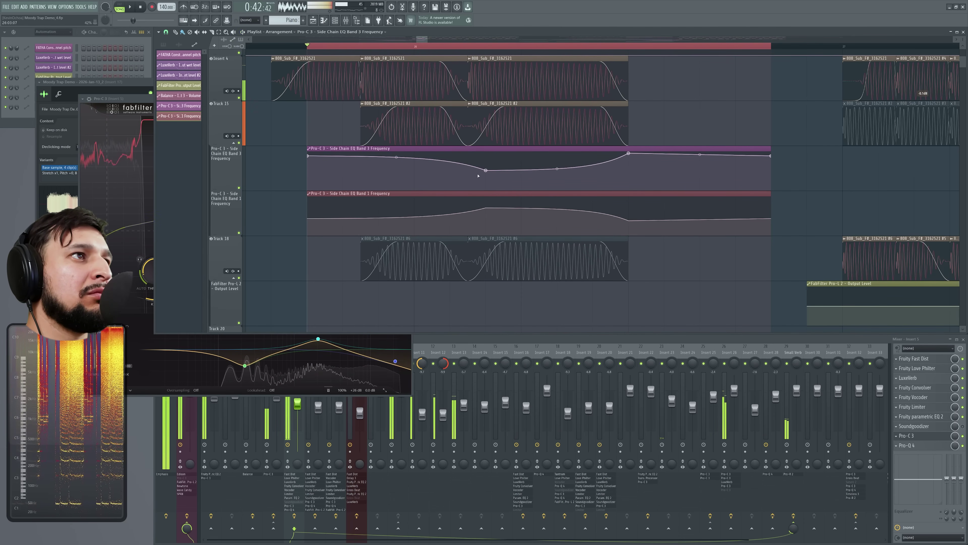
{"action": "right_click", "coordinate": [450, 160]}
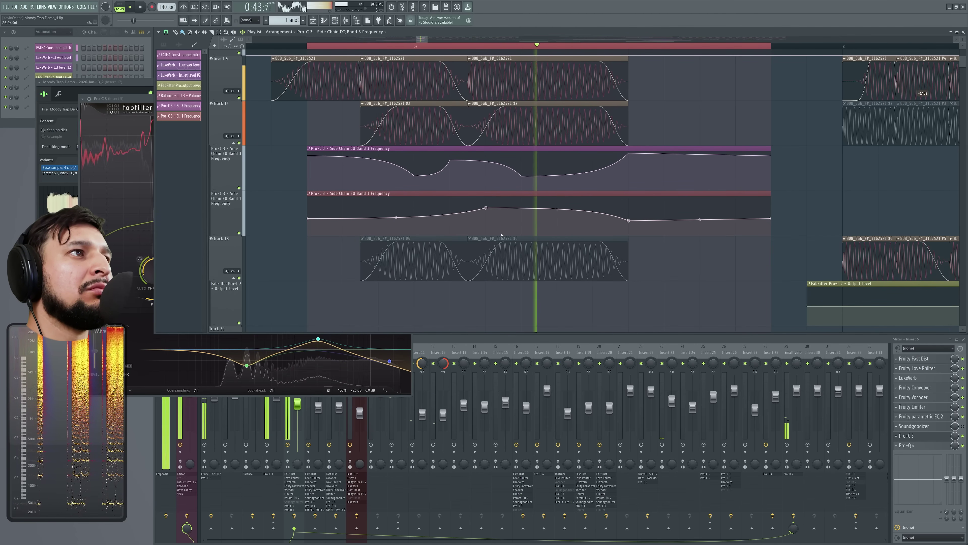
{"action": "right_click", "coordinate": [485, 220]}
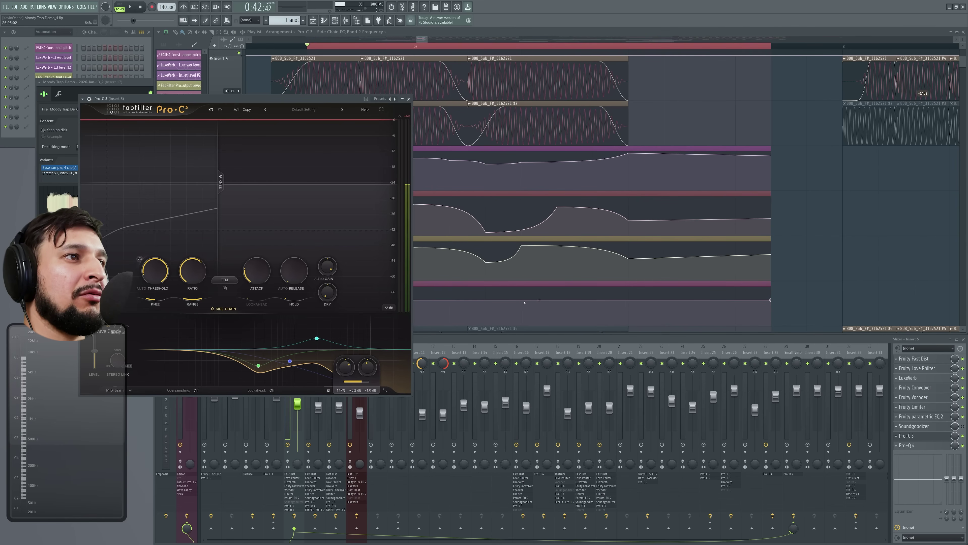
Step: Shape the Band 2 frequency automation with a mid-way dip and a low point at the 808 clips' end, and shift Band 2 gain's second peak later
{"action": "left_click", "coordinate": [459, 298]}
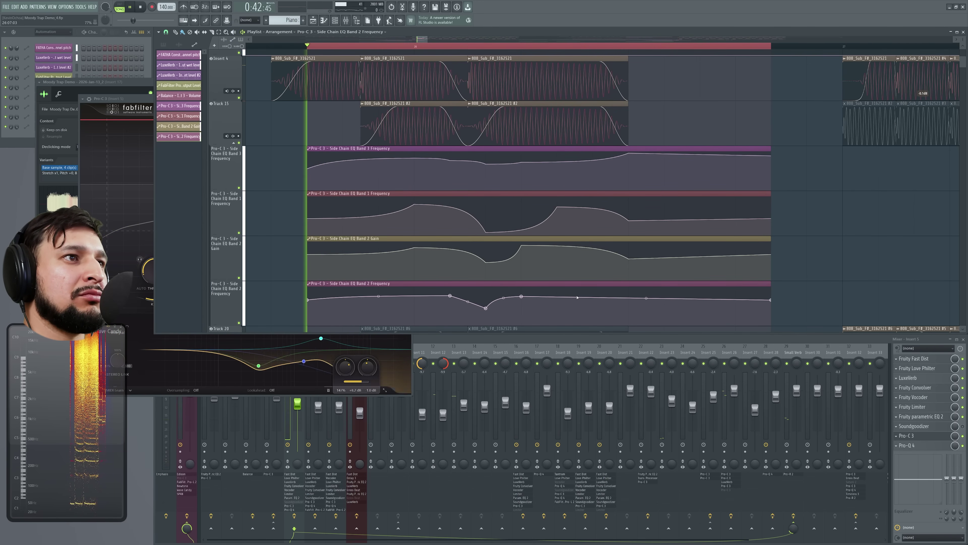
{"action": "left_click_drag", "start_coordinate": [545, 297], "coordinate": [553, 296]}
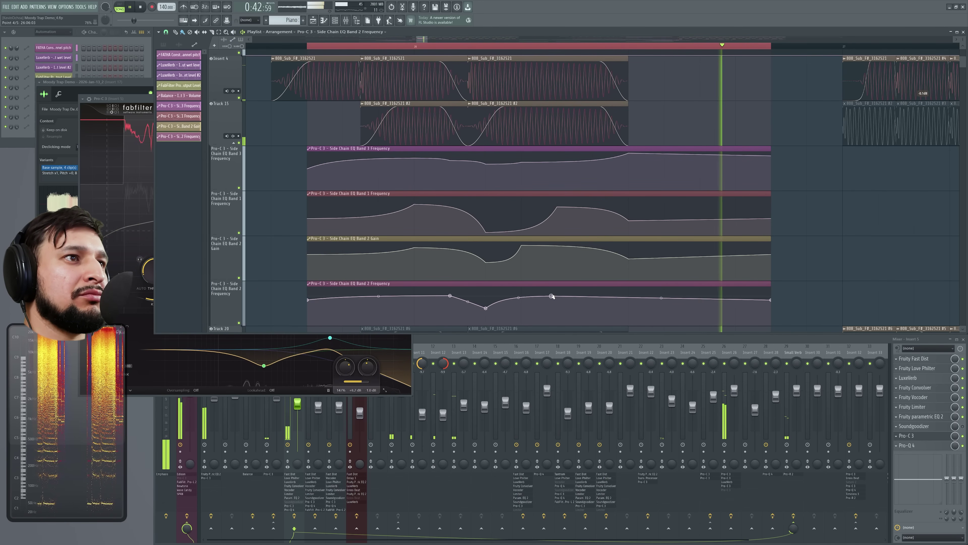
{"action": "right_click", "coordinate": [627, 305]}
{"action": "left_click_drag", "start_coordinate": [627, 305], "coordinate": [627, 310]}
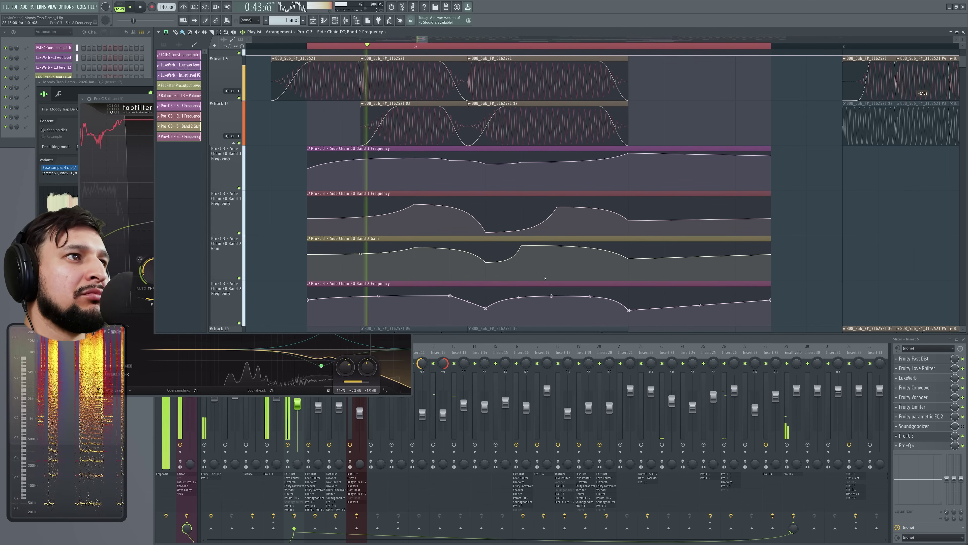
{"action": "key", "text": "space"}
{"action": "left_click_drag", "start_coordinate": [520, 247], "coordinate": [546, 251]}
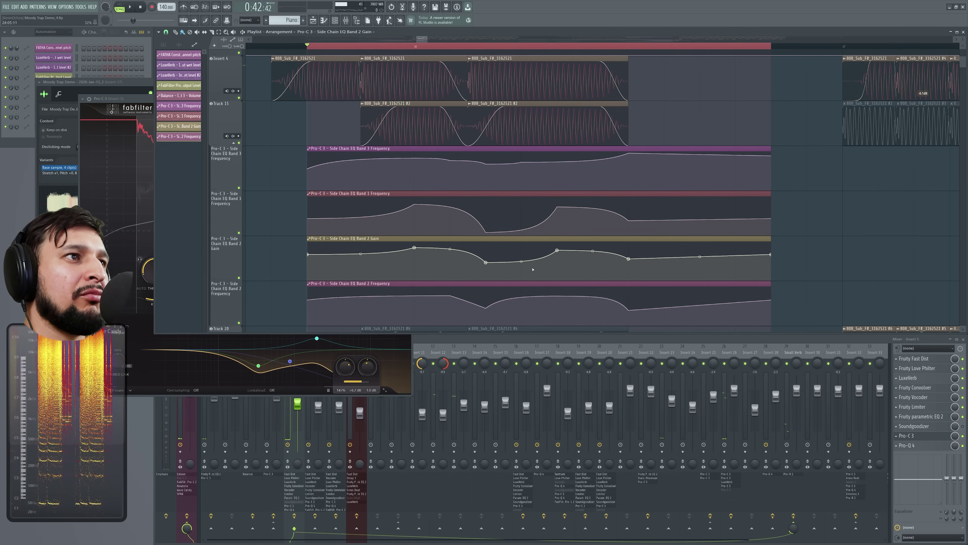
Step: Bring the Pro-C 3 forward, watch its gain reduction and side chain EQ during playback, and reposition it clear of the automation curves
{"action": "left_click", "coordinate": [136, 99]}
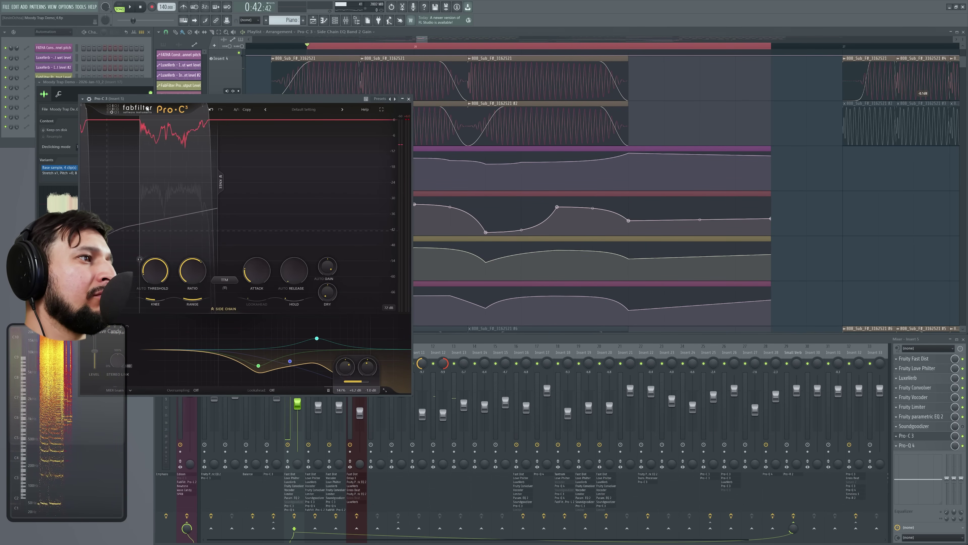
{"action": "key", "text": "space"}
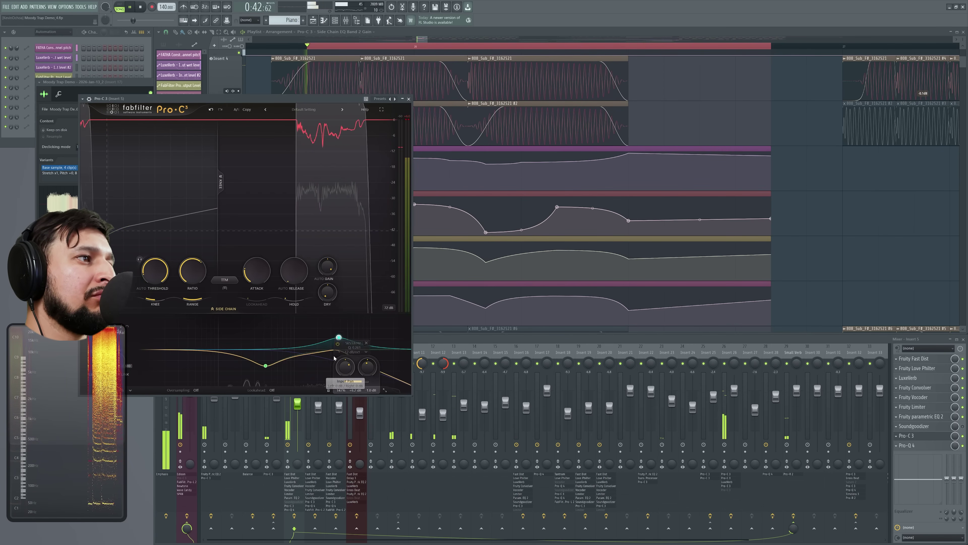
{"action": "key", "text": "space"}
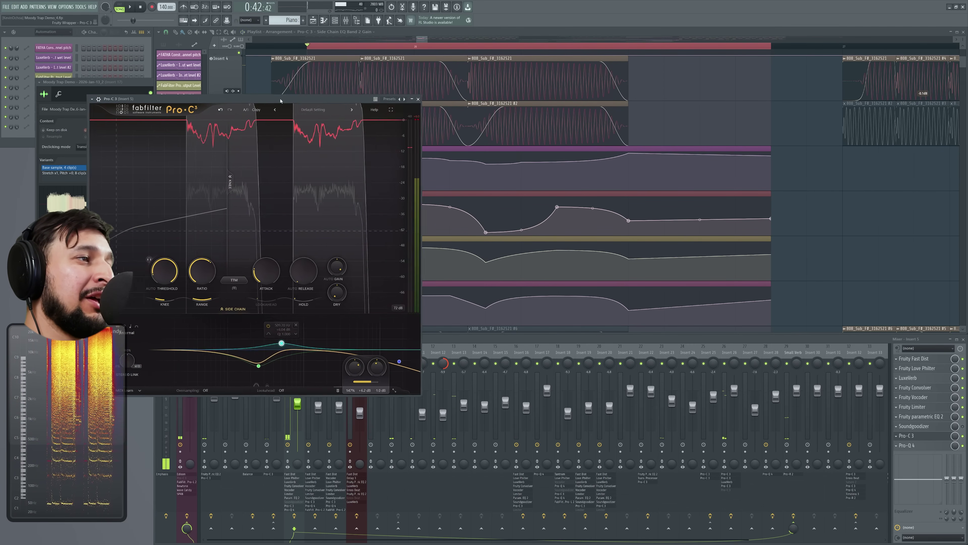
{"action": "left_click_drag", "start_coordinate": [263, 100], "coordinate": [475, 117]}
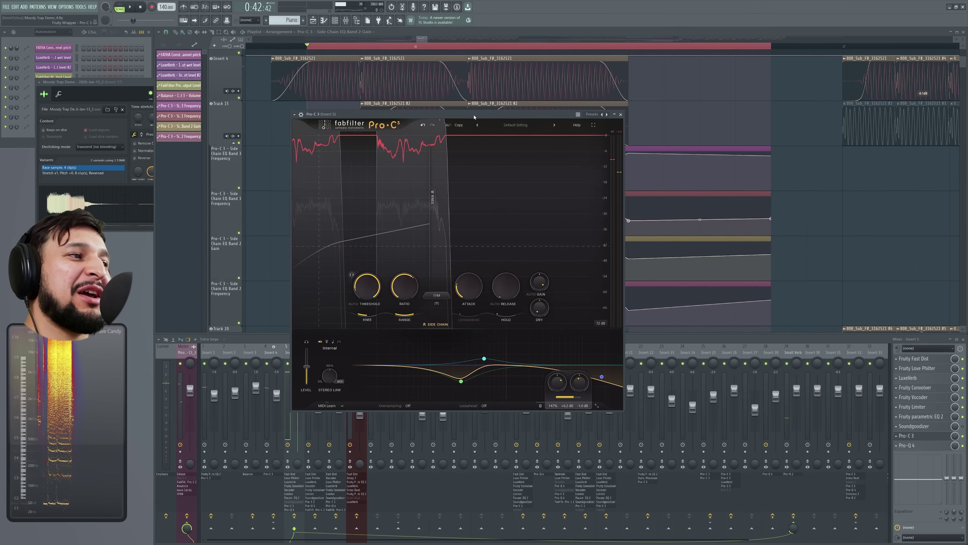
{"action": "key", "text": "space"}
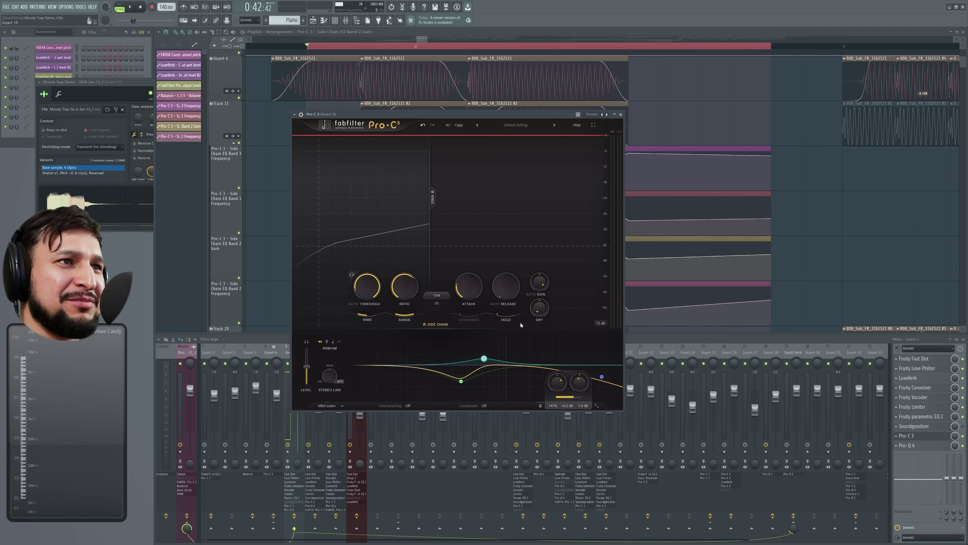
{"action": "left_click_drag", "start_coordinate": [562, 115], "coordinate": [317, 119]}
{"action": "key", "text": "space"}
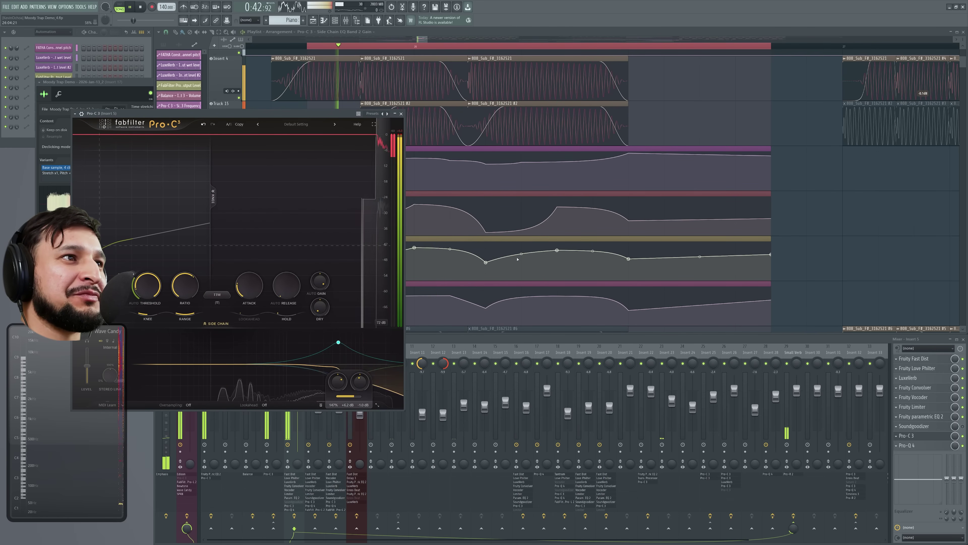
Step: Raise the Band 2 gain automation's second peak and flatten the dip and second peak of the Band 1 frequency curve
{"action": "mouse_move", "coordinate": [557, 250]}
{"action": "left_mouse_down"}
{"action": "mouse_move", "coordinate": [557, 276]}
{"action": "mouse_move", "coordinate": [557, 242]}
{"action": "left_mouse_up"}
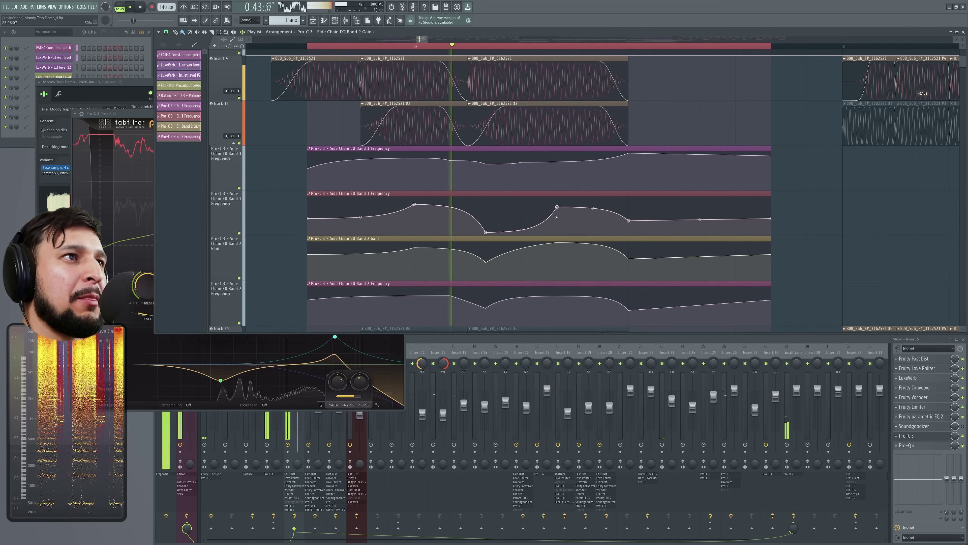
{"action": "left_click_drag", "start_coordinate": [485, 231], "coordinate": [486, 219]}
{"action": "left_click_drag", "start_coordinate": [558, 207], "coordinate": [557, 212]}
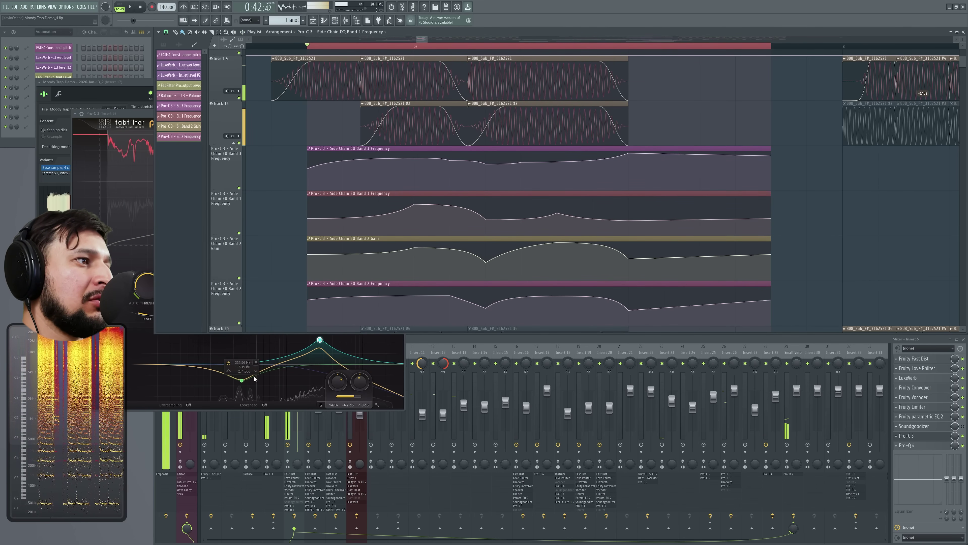
Step: Tweak the gain of the side chain EQ's Band 1 and create an automation clip for it over the selection
{"action": "left_click", "coordinate": [242, 380]}
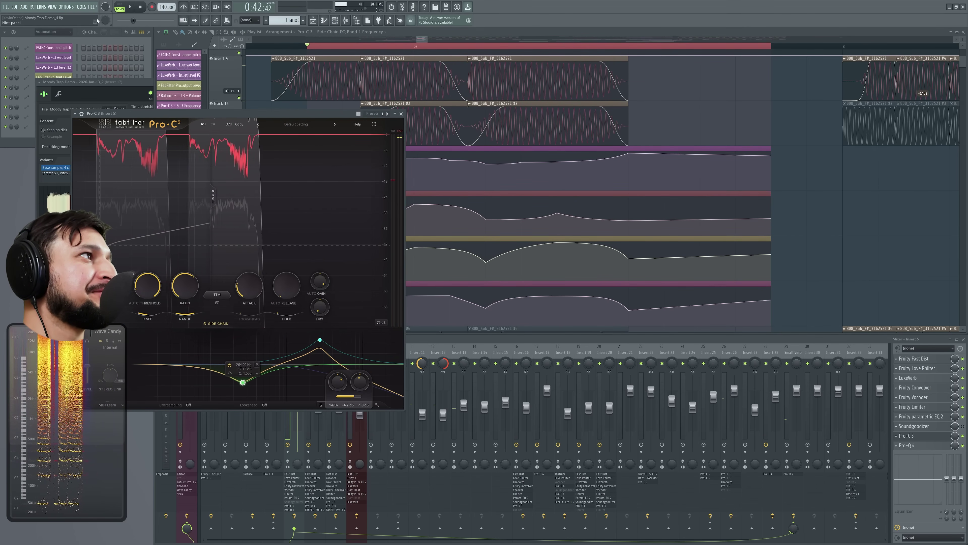
{"action": "left_click", "coordinate": [76, 7]}
{"action": "mouse_move", "coordinate": [79, 7]}
{"action": "scroll", "coordinate": [717, 131], "scroll_direction": "up", "scroll_amount": 3}
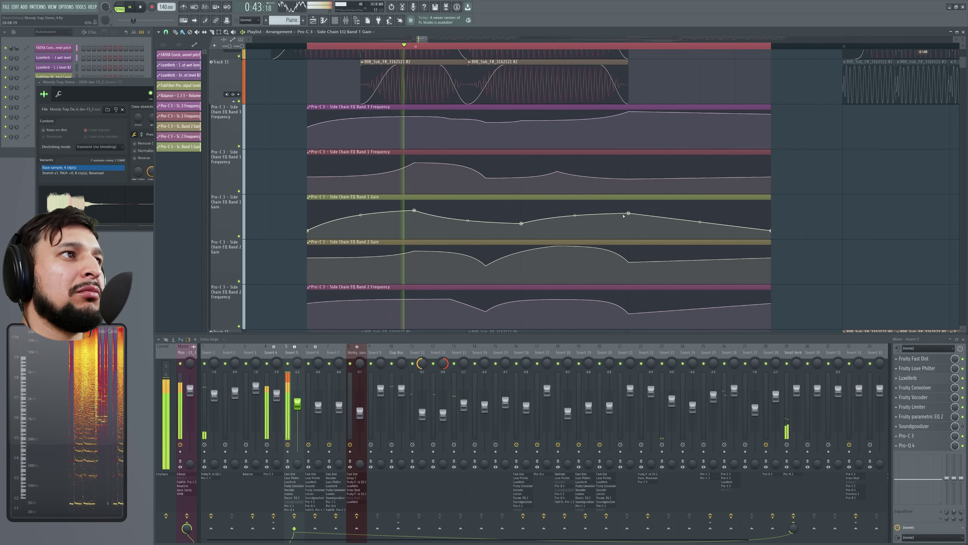
Step: Reshape the Band 1 gain automation with a lower first point, a dip during the last 808 clip and a rise at its end
{"action": "left_click_drag", "start_coordinate": [630, 214], "coordinate": [575, 217]}
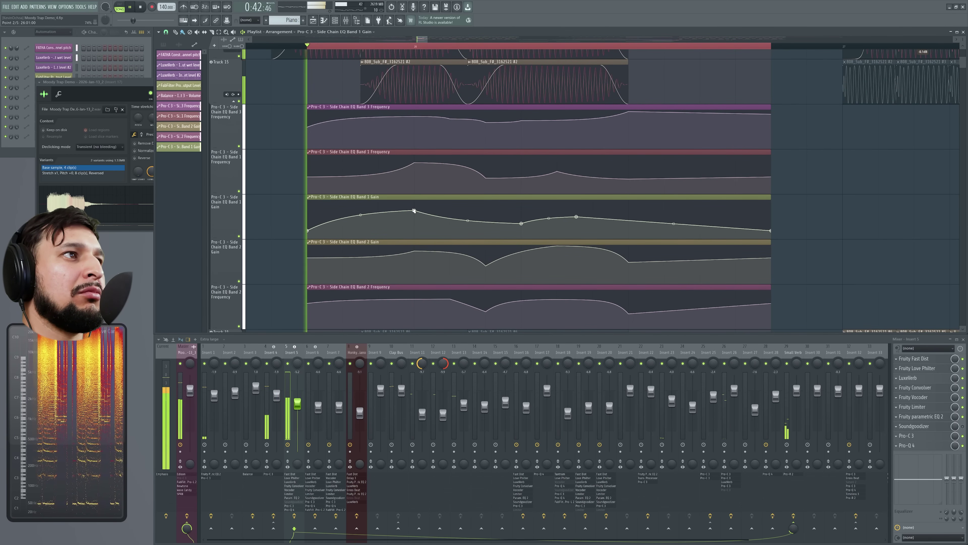
{"action": "left_click_drag", "start_coordinate": [414, 211], "coordinate": [415, 225]}
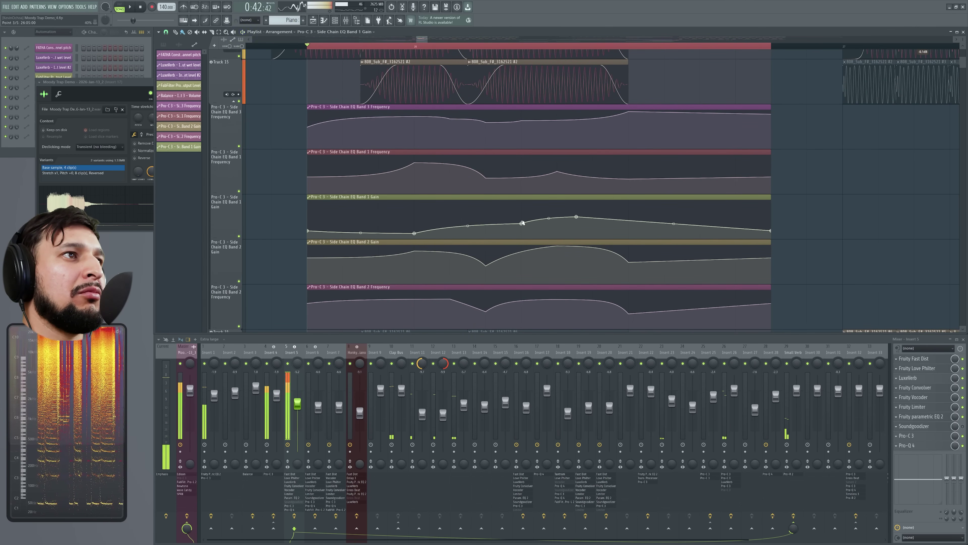
{"action": "left_click_drag", "start_coordinate": [576, 214], "coordinate": [541, 231]}
{"action": "key", "text": "space"}
{"action": "left_click_drag", "start_coordinate": [624, 230], "coordinate": [628, 219]}
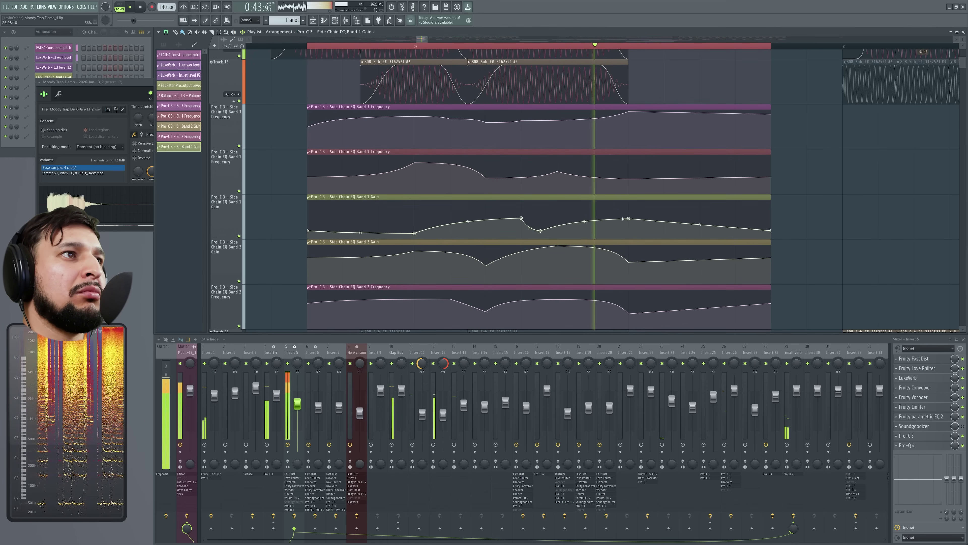
{"action": "key", "text": "space"}
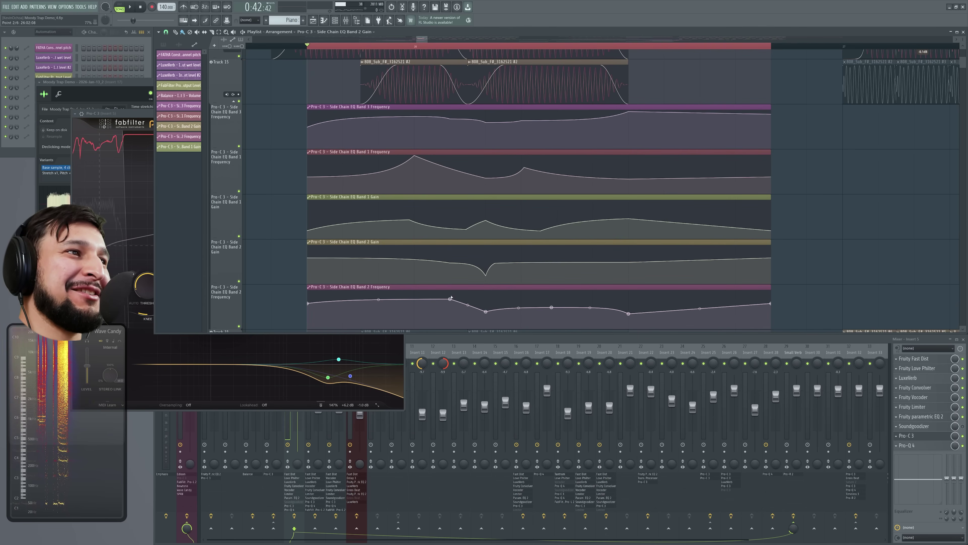
Step: Lower the Band 2 frequency automation just before the last 808 clip, and toggle the Fruity Vocoder slot while listening to the loop
{"action": "left_click_drag", "start_coordinate": [450, 298], "coordinate": [450, 317]}
{"action": "key", "text": "space"}
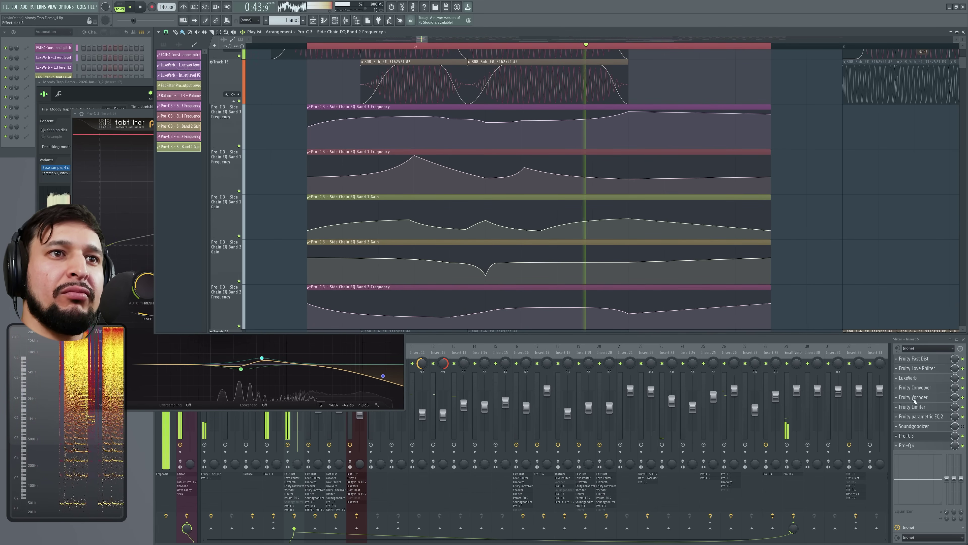
{"action": "left_click", "coordinate": [963, 397]}
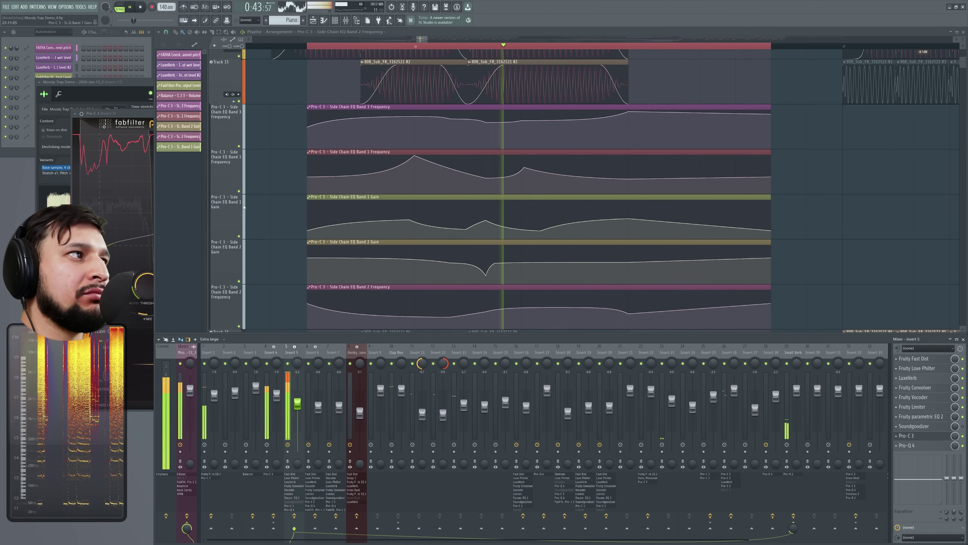
{"action": "key", "text": "space"}
Step: Bring the Pro-C 3 to the middle of the playlist and try different threshold and ratio settings during playback
{"action": "left_click", "coordinate": [139, 114]}
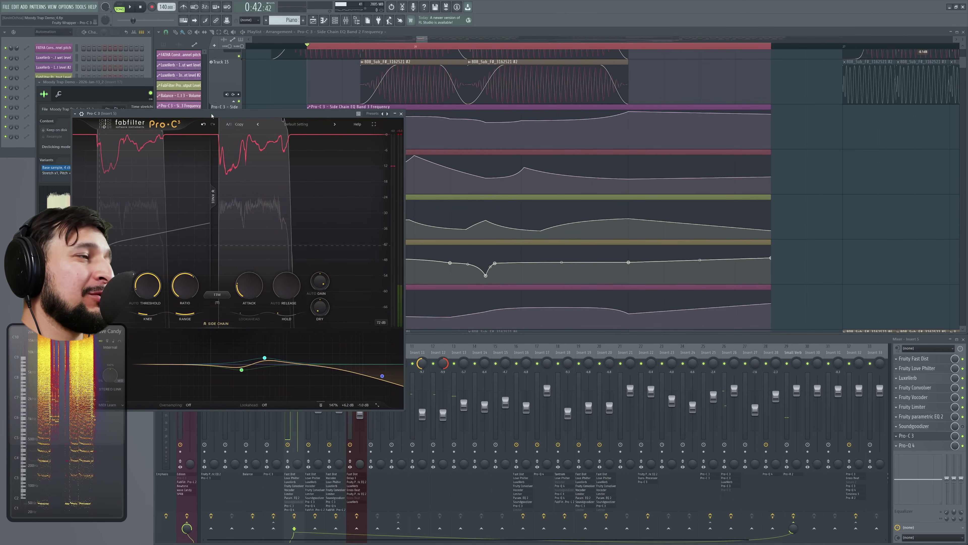
{"action": "left_click_drag", "start_coordinate": [210, 116], "coordinate": [488, 122]}
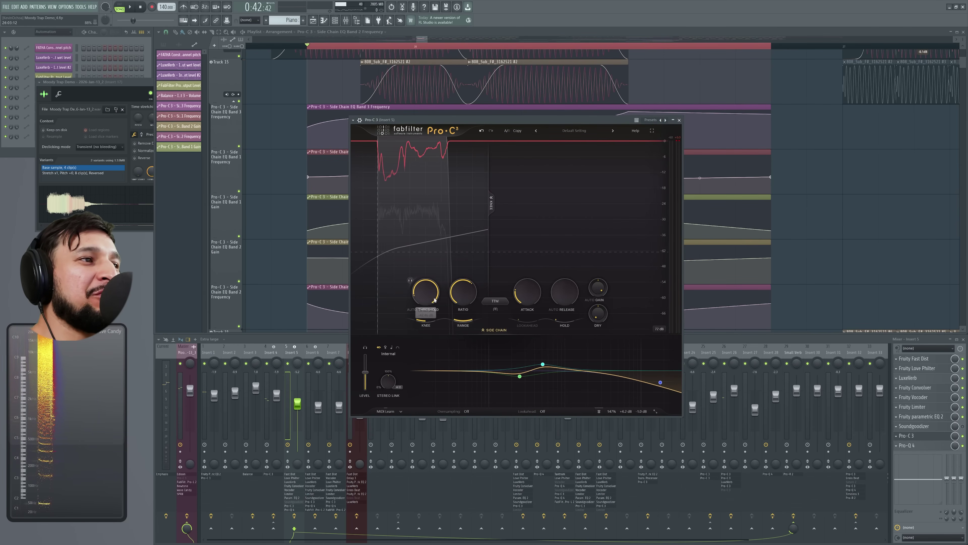
{"action": "key", "text": "space"}
{"action": "left_click_drag", "start_coordinate": [436, 300], "coordinate": [469, 326]}
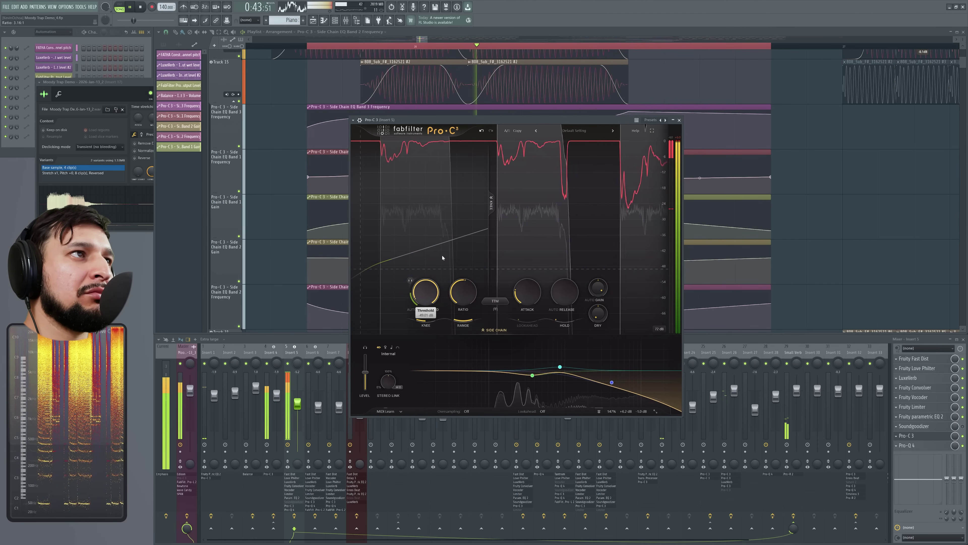
Step: Undo the latest threshold and ratio changes in the Pro-C 3
{"action": "key", "text": "space"}
{"action": "left_click", "coordinate": [481, 131]}
{"action": "left_click", "coordinate": [481, 131]}
{"action": "left_click", "coordinate": [482, 131]}
{"action": "left_click", "coordinate": [481, 131]}
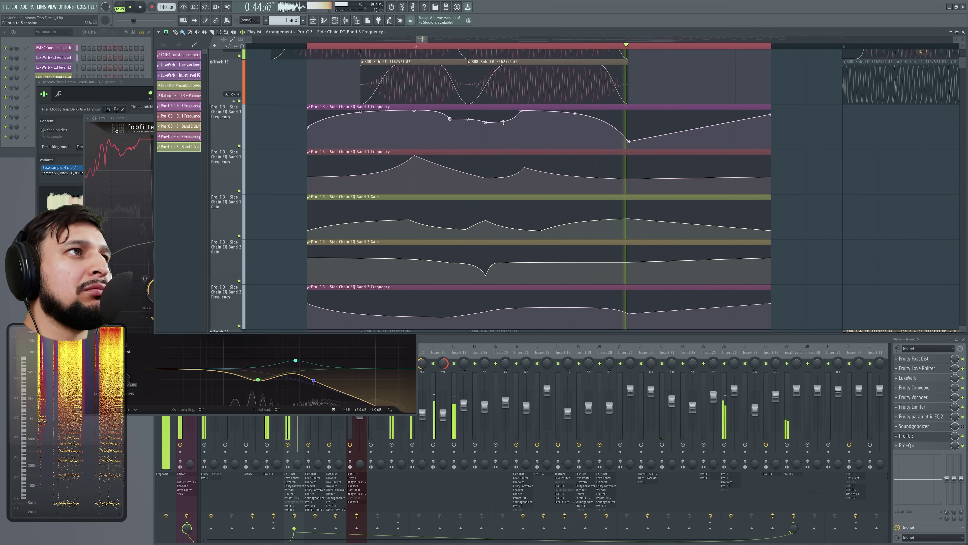
Step: Raise the Band 3 frequency automation over the last 808 clip and at the clips' end, checking it with playback
{"action": "left_click_drag", "start_coordinate": [503, 122], "coordinate": [504, 111]}
{"action": "key", "text": "space"}
{"action": "key", "text": "space"}
{"action": "left_click_drag", "start_coordinate": [628, 145], "coordinate": [630, 118]}
{"action": "key", "text": "space"}
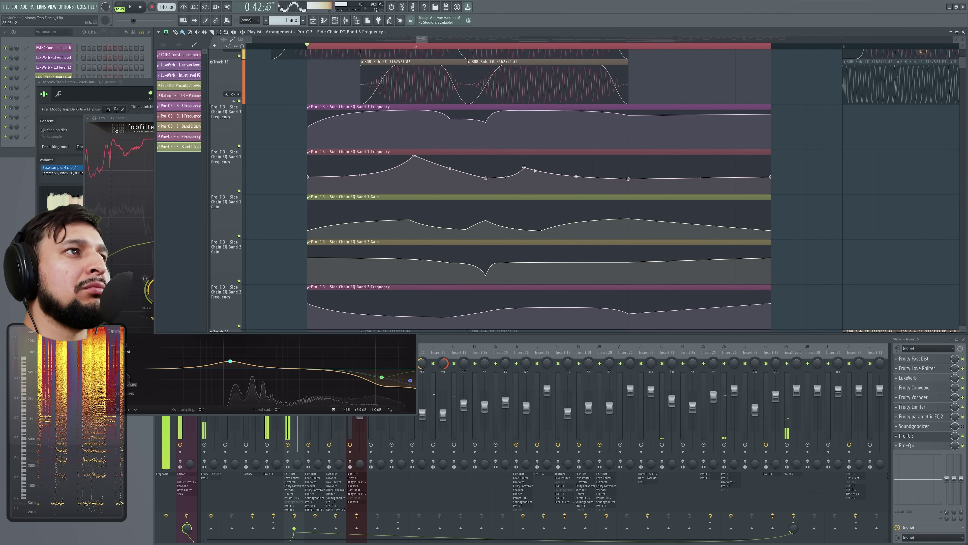
Step: Raise the Band 1 frequency automation's second peak and lower the Band 3 frequency curve shortly before the 808 clips' end
{"action": "key", "text": "space"}
{"action": "mouse_move", "coordinate": [525, 169]}
{"action": "left_mouse_down"}
{"action": "mouse_move", "coordinate": [520, 196]}
{"action": "mouse_move", "coordinate": [513, 167]}
{"action": "mouse_move", "coordinate": [524, 164]}
{"action": "left_mouse_up"}
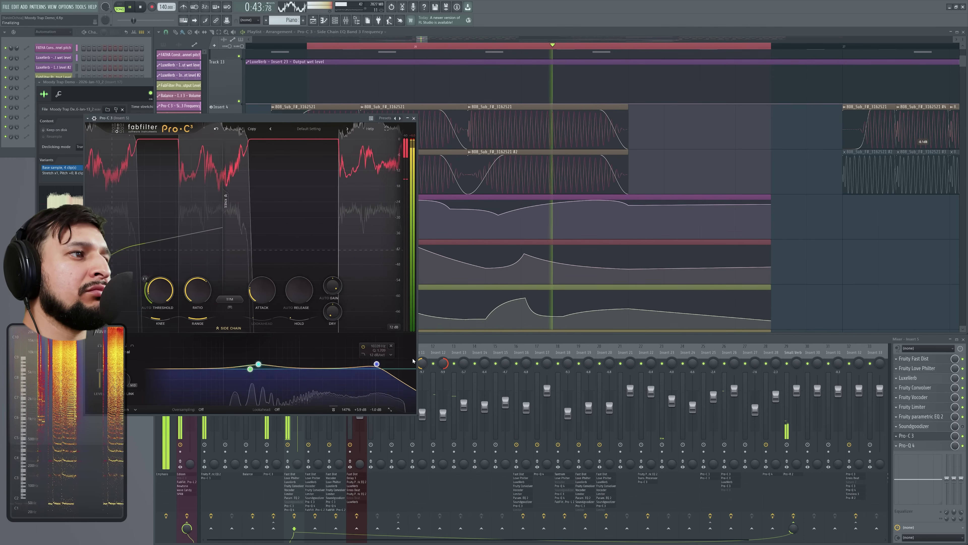
{"action": "key", "text": "space"}
{"action": "left_click_drag", "start_coordinate": [593, 200], "coordinate": [593, 212]}
{"action": "key", "text": "space"}
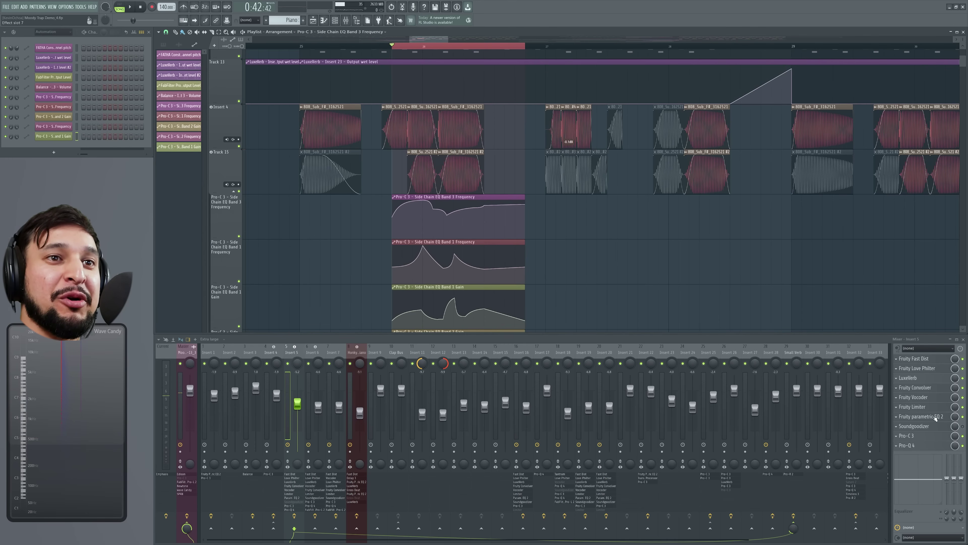
Step: Open the Fruity parametric EQ 2 on the 808 insert
{"action": "left_click", "coordinate": [935, 417]}
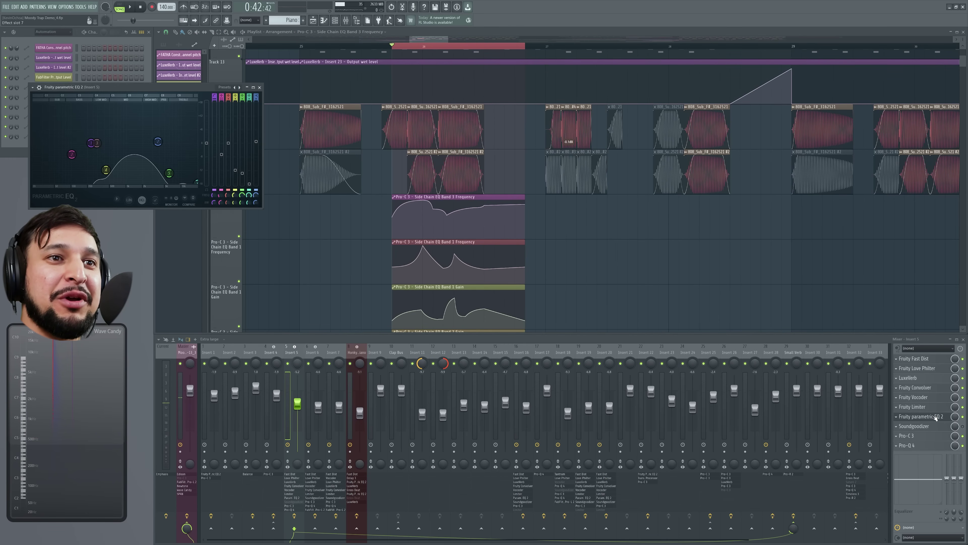
Step: Open the Pro-C 3 on the 808 insert and pull down the highest band in its side chain EQ
{"action": "left_click", "coordinate": [913, 437]}
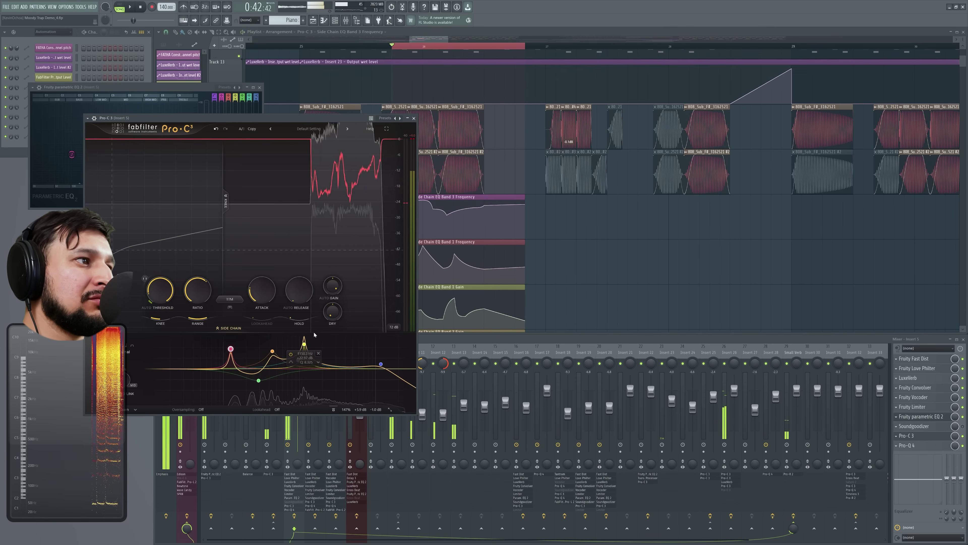
{"action": "left_click_drag", "start_coordinate": [305, 344], "coordinate": [298, 397]}
{"action": "scroll", "coordinate": [314, 353], "scroll_direction": "down", "scroll_amount": 4}
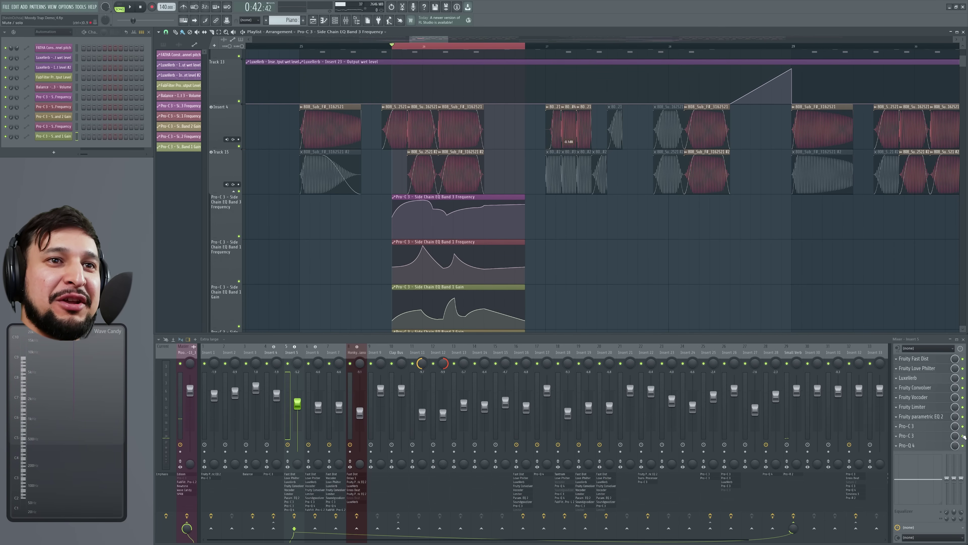
Step: Reload the saved Moody Trap Demo project and discard the unsaved changes
{"action": "left_click", "coordinate": [7, 6]}
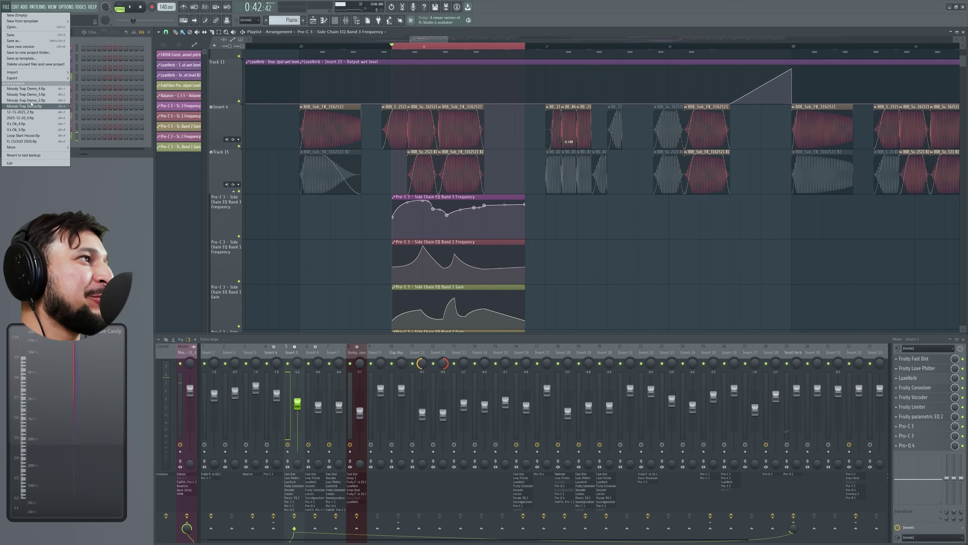
{"action": "left_click", "coordinate": [28, 112]}
{"action": "left_click", "coordinate": [504, 293]}
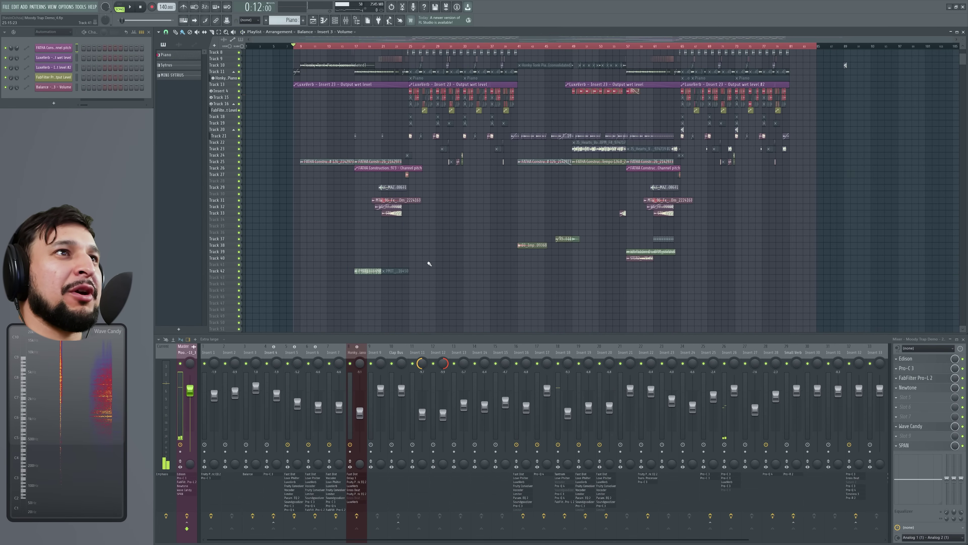
Step: Play the second drop from its last 808 fill, select Insert 7 in the mixer and focus on that fill's 808 clips
{"action": "scroll", "coordinate": [625, 211], "scroll_direction": "up", "scroll_amount": 2}
{"action": "left_click_drag", "start_coordinate": [364, 229], "coordinate": [896, 85]}
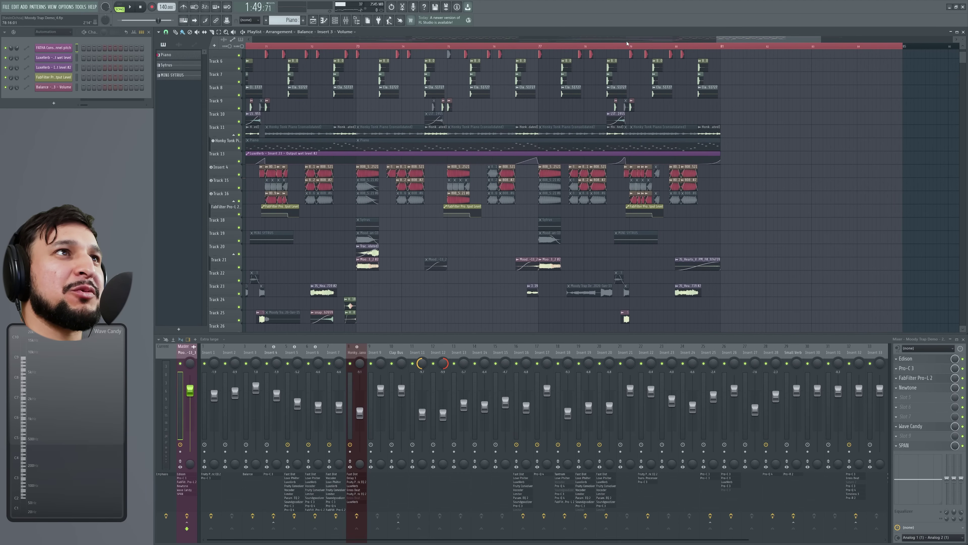
{"action": "key", "text": "space"}
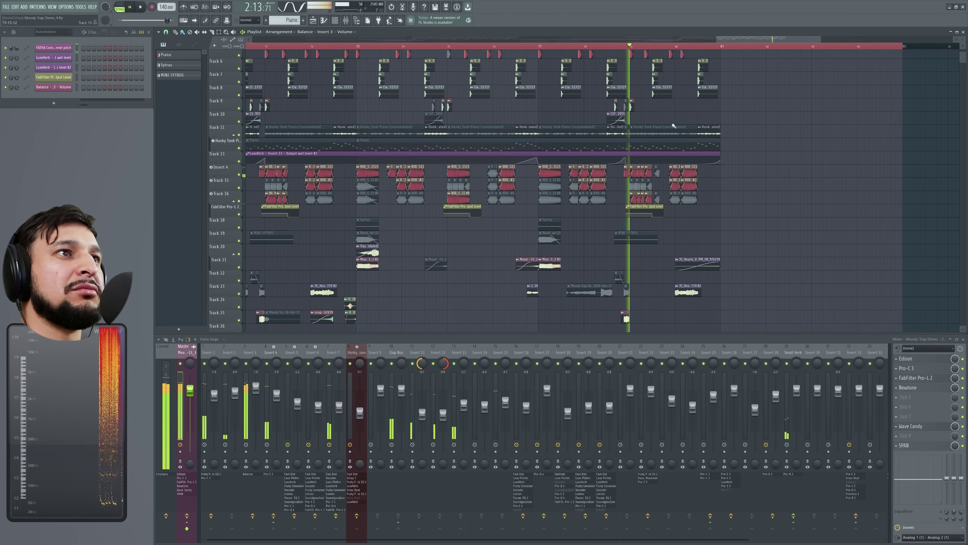
{"action": "right_click", "coordinate": [329, 363]}
{"action": "left_click", "coordinate": [330, 376]}
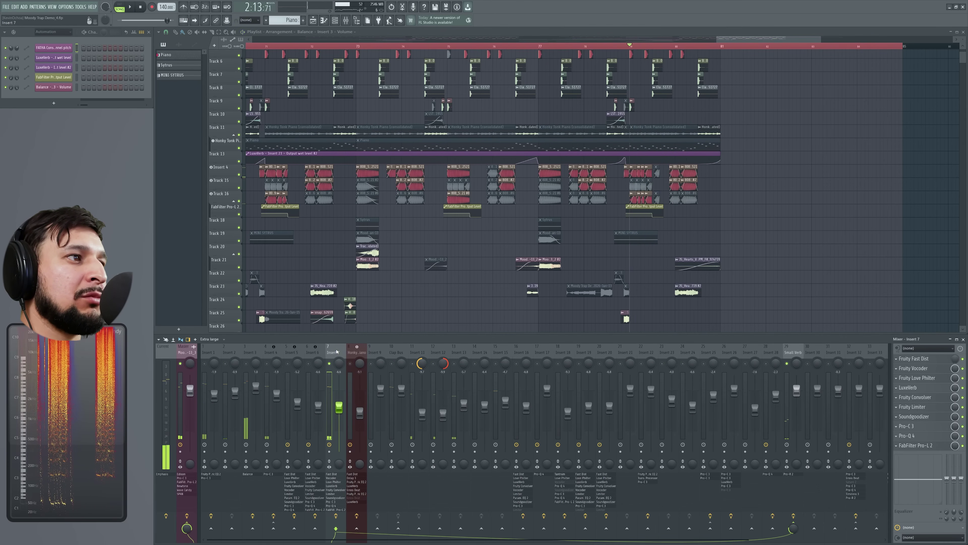
{"action": "left_click_drag", "start_coordinate": [580, 231], "coordinate": [735, 143]}
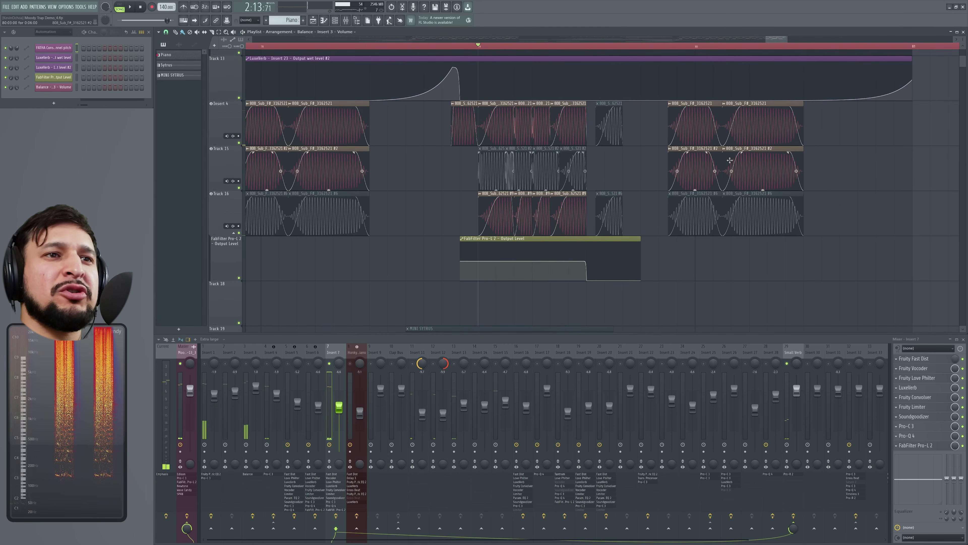
Step: Open the Fruity Vocoder, Fruity Love Philter and LuxeVerb on Insert 7 and arrange their windows for viewing
{"action": "left_click", "coordinate": [932, 369]}
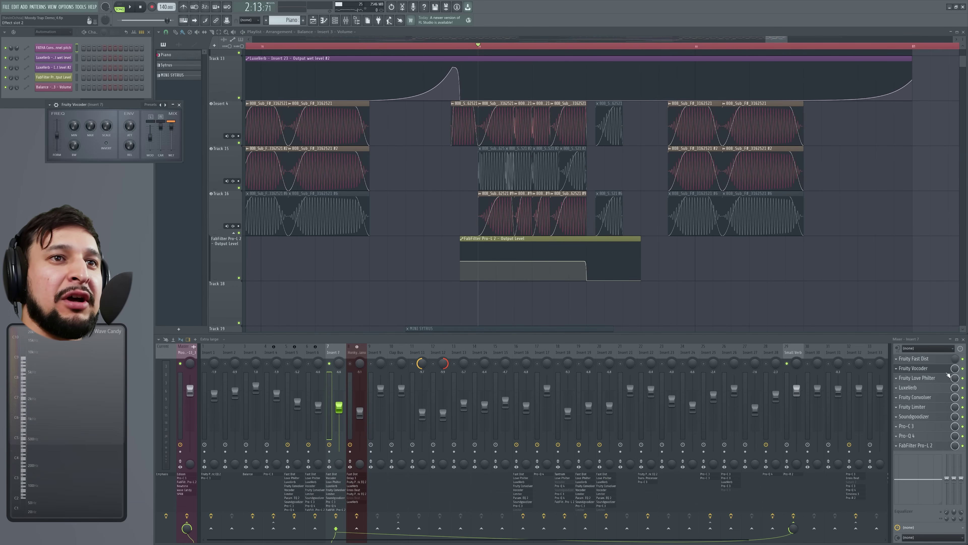
{"action": "left_click", "coordinate": [941, 381]}
{"action": "left_click", "coordinate": [925, 388]}
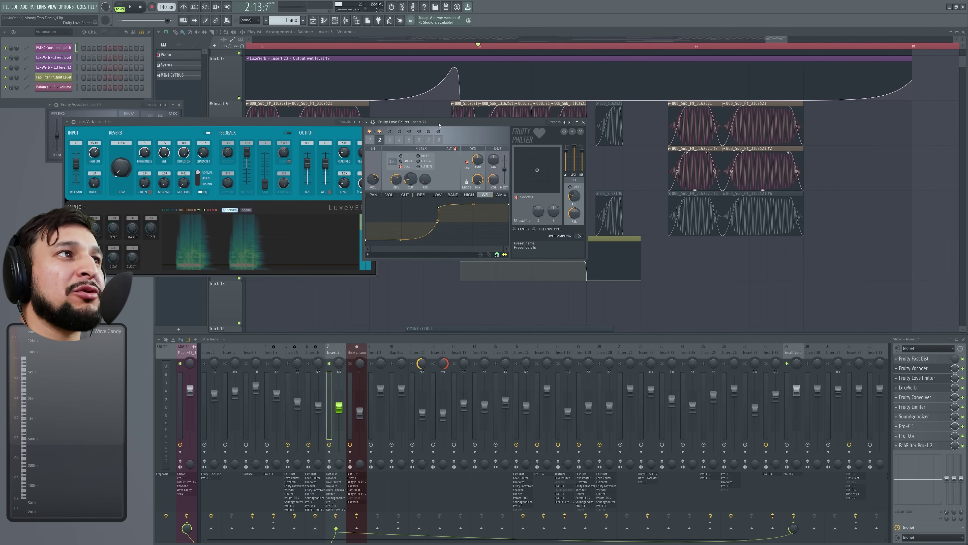
{"action": "left_click_drag", "start_coordinate": [292, 128], "coordinate": [689, 272]}
{"action": "left_click_drag", "start_coordinate": [486, 126], "coordinate": [367, 94]}
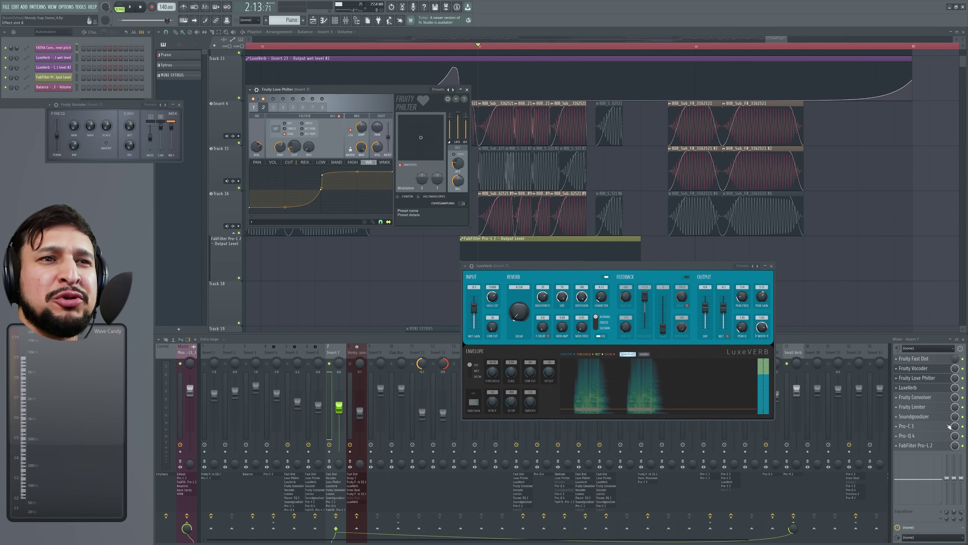
Step: Bypass the Pro-C 3, Pro-Q 4 and FabFilter Pro-L 2 slots on Insert 7 and play the 808 fill
{"action": "left_click", "coordinate": [965, 434]}
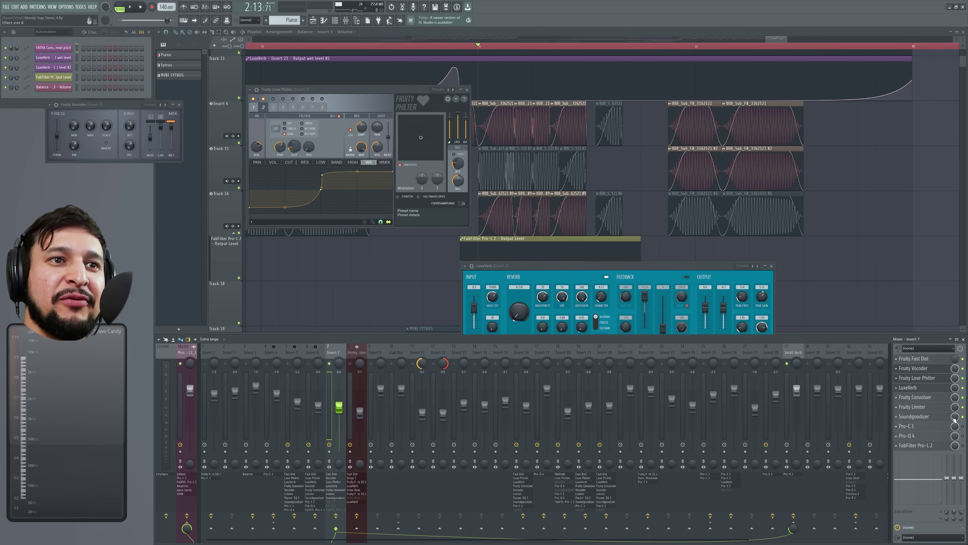
{"action": "left_click", "coordinate": [871, 298]}
{"action": "key", "text": "space"}
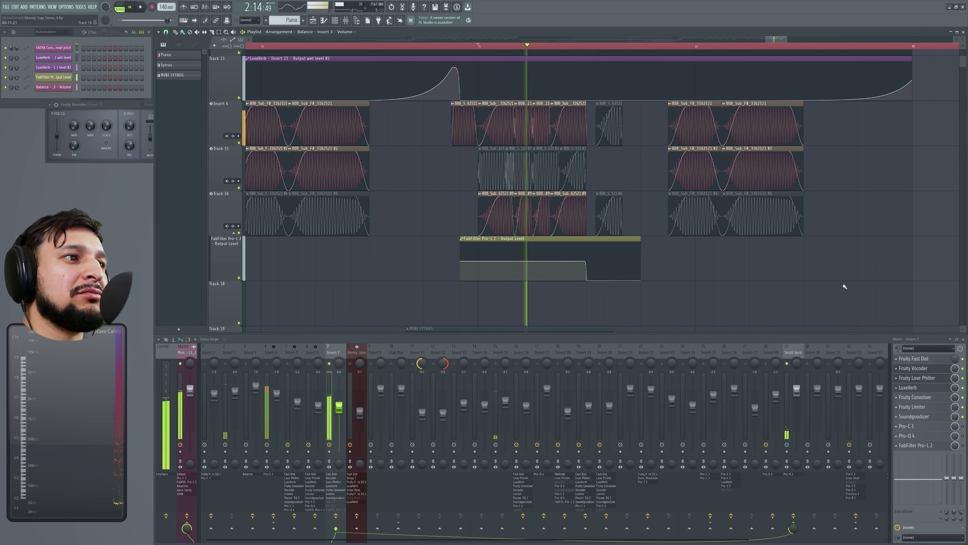
{"action": "key", "text": "space"}
{"action": "key", "text": "space"}
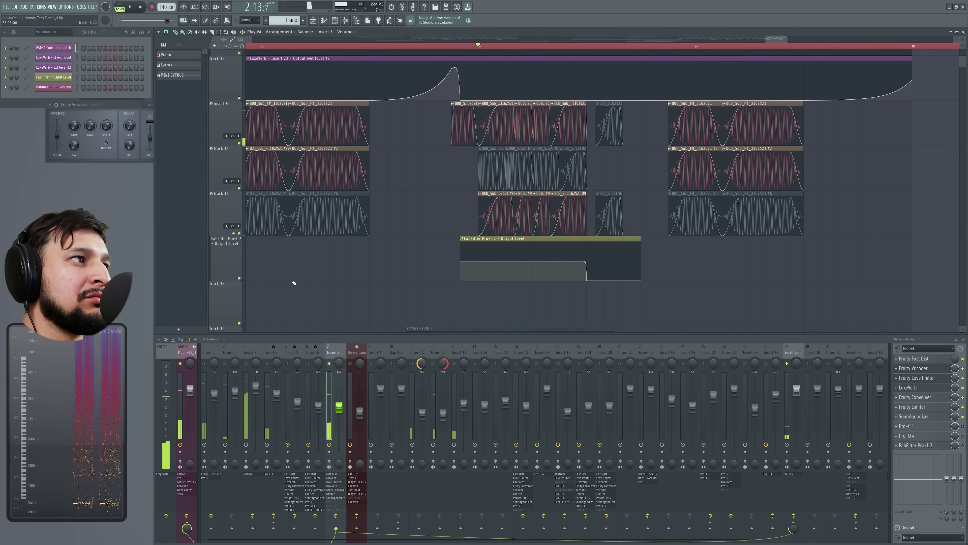
Step: Solo Track 16, enable and open the Pro-C 3 on Insert 7, and play the fill through it
{"action": "right_click", "coordinate": [239, 233]}
{"action": "key", "text": "space"}
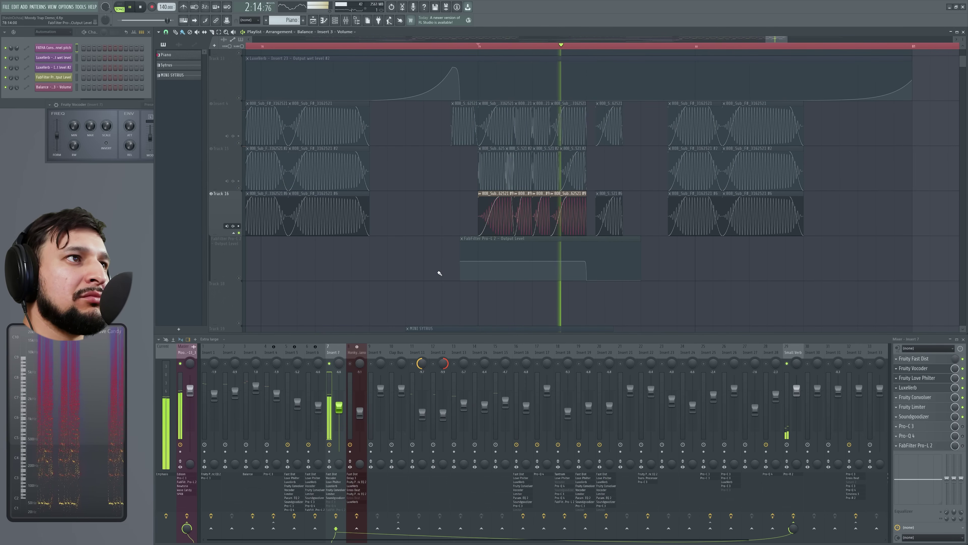
{"action": "left_click", "coordinate": [914, 427]}
{"action": "key", "text": "space"}
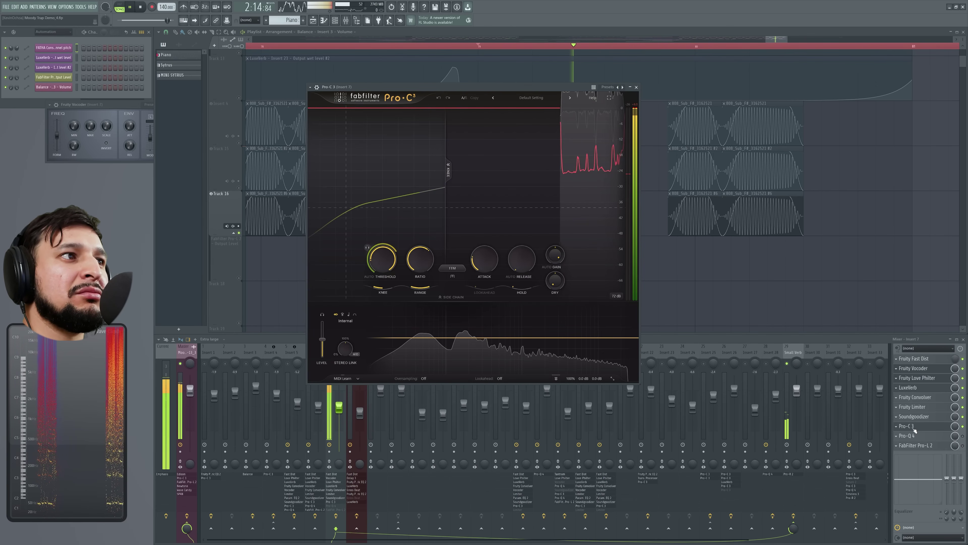
{"action": "key", "text": "space"}
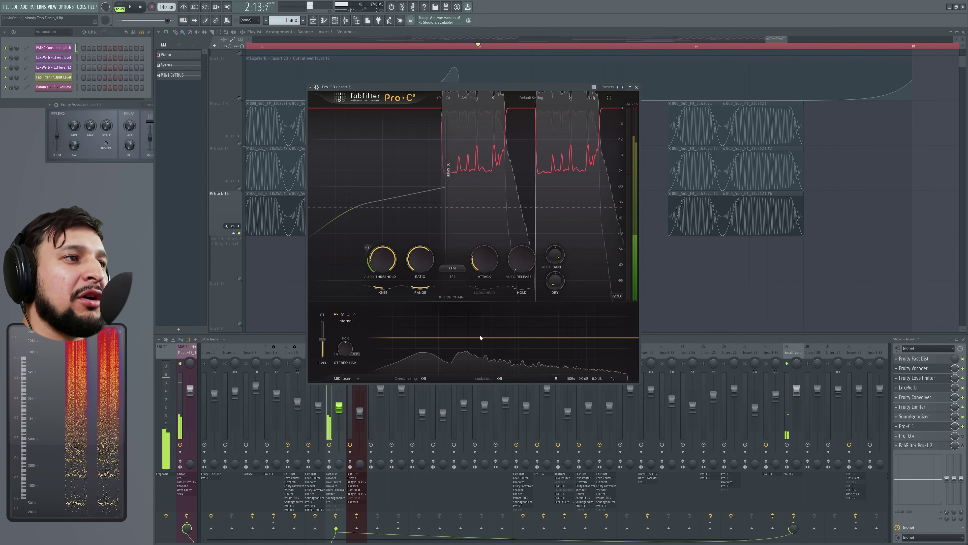
Step: Add low-mid and high cuts plus a strong boost near 50 Hz to the Pro-C 3's side chain EQ during playback
{"action": "left_click_drag", "start_coordinate": [462, 338], "coordinate": [461, 351]}
{"action": "left_click_drag", "start_coordinate": [561, 338], "coordinate": [534, 361]}
{"action": "key", "text": "space"}
{"action": "key", "text": "space"}
{"action": "key", "text": "space"}
{"action": "key", "text": "space"}
{"action": "key", "text": "space"}
{"action": "left_click_drag", "start_coordinate": [424, 339], "coordinate": [424, 325]}
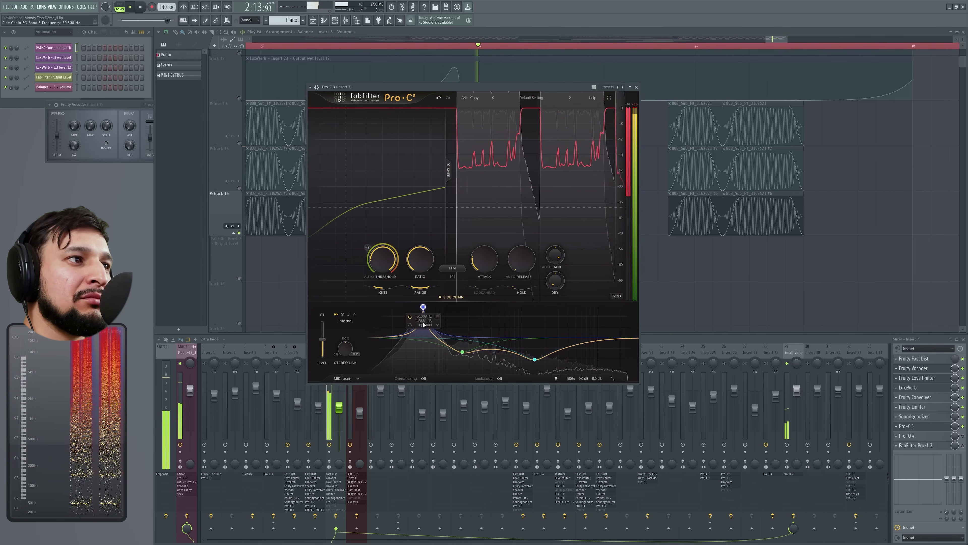
Step: Adjust the Q of the side chain EQ's low boost band and reduce its gain, checking with playback
{"action": "key", "text": "space"}
{"action": "key", "text": "space"}
{"action": "scroll", "coordinate": [423, 308], "scroll_direction": "up", "scroll_amount": 5}
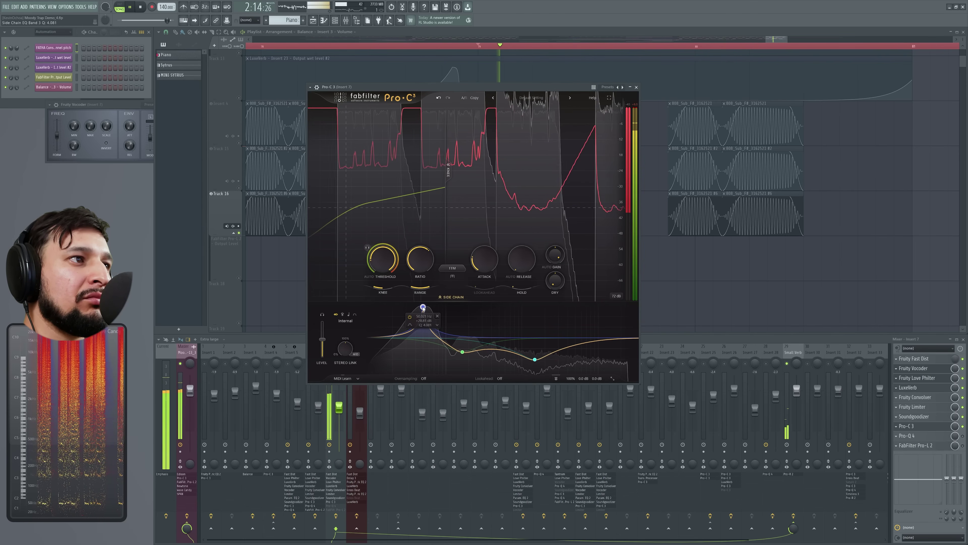
{"action": "scroll", "coordinate": [423, 308], "scroll_direction": "down", "scroll_amount": 3}
{"action": "key", "text": "space"}
{"action": "key", "text": "space"}
{"action": "left_click_drag", "start_coordinate": [422, 307], "coordinate": [425, 316]}
{"action": "key", "text": "space"}
{"action": "key", "text": "space"}
Step: Move the side chain EQ's low-mid cut lower in frequency and deepen it, check with playback, and close the Pro-C 3
{"action": "left_click_drag", "start_coordinate": [470, 351], "coordinate": [435, 361]}
{"action": "key", "text": "space"}
{"action": "key", "text": "space"}
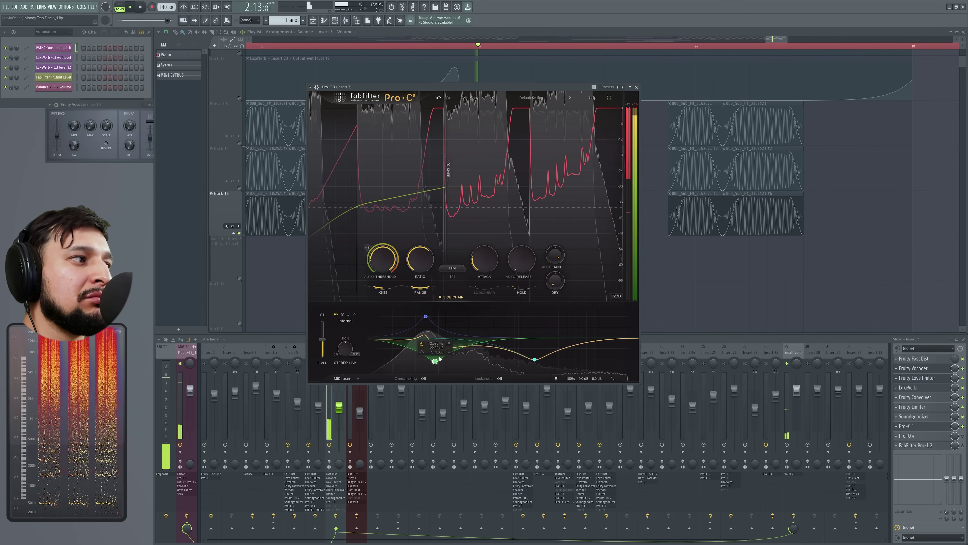
{"action": "key", "text": "space"}
{"action": "left_click", "coordinate": [635, 87]}
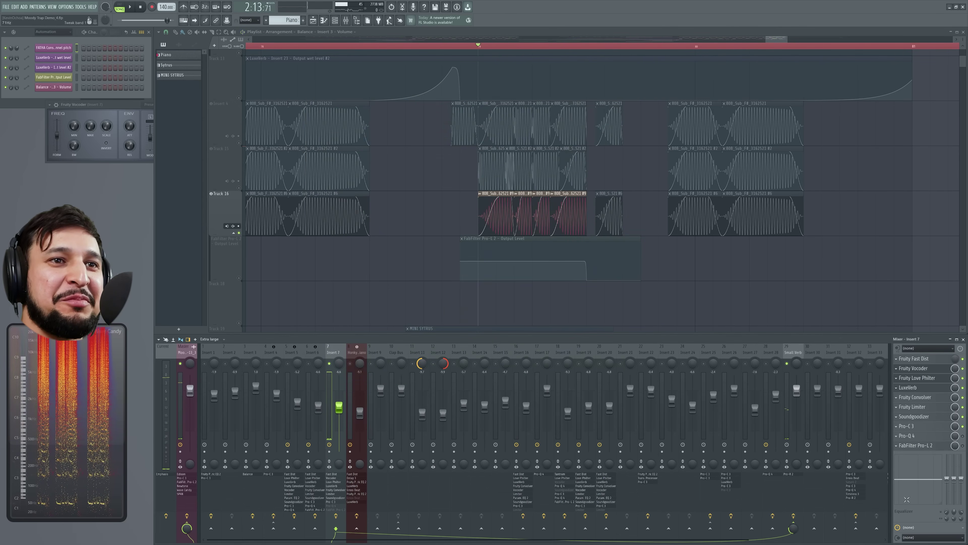
Step: Open and enable the Pro-Q 4 on Insert 7 and play the 808 fill through it
{"action": "left_click", "coordinate": [927, 436]}
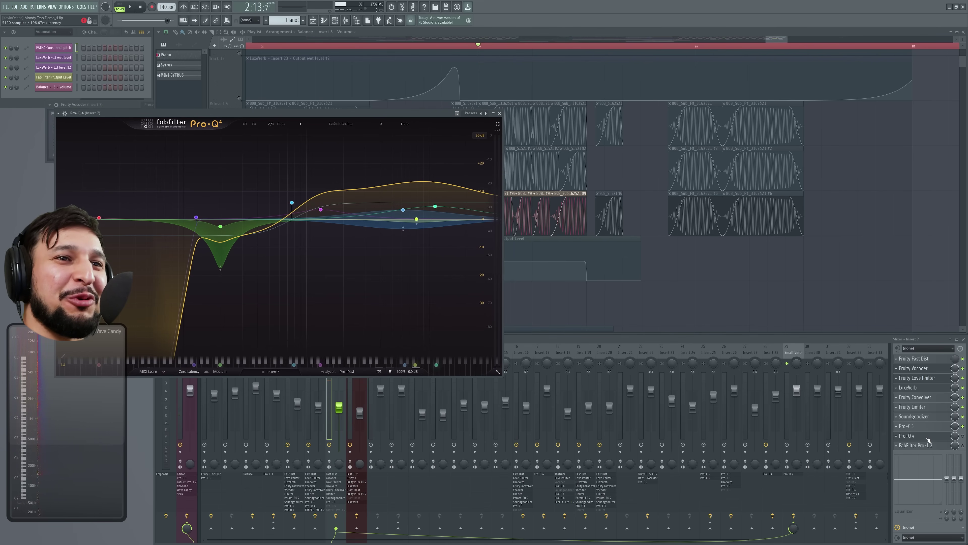
{"action": "left_click", "coordinate": [965, 440]}
{"action": "key", "text": "space"}
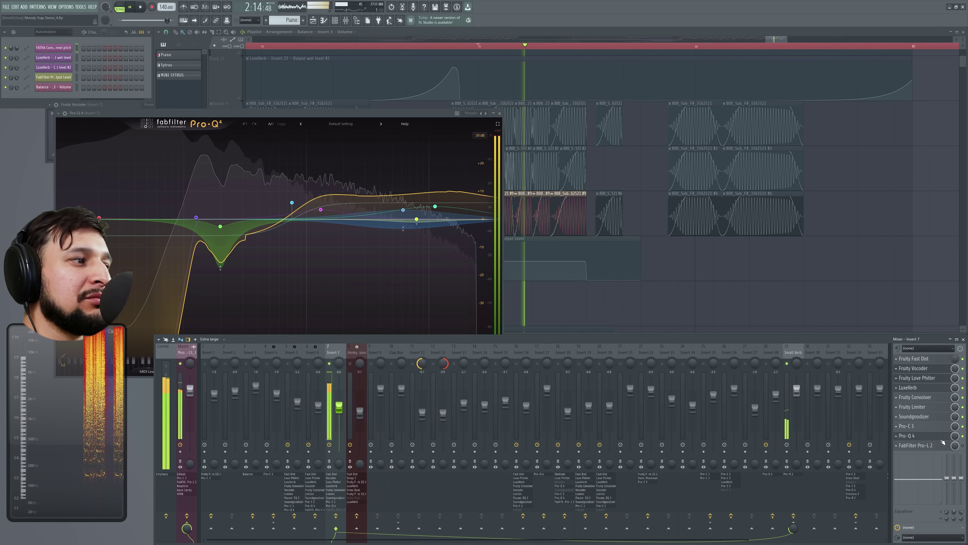
{"action": "key", "text": "space"}
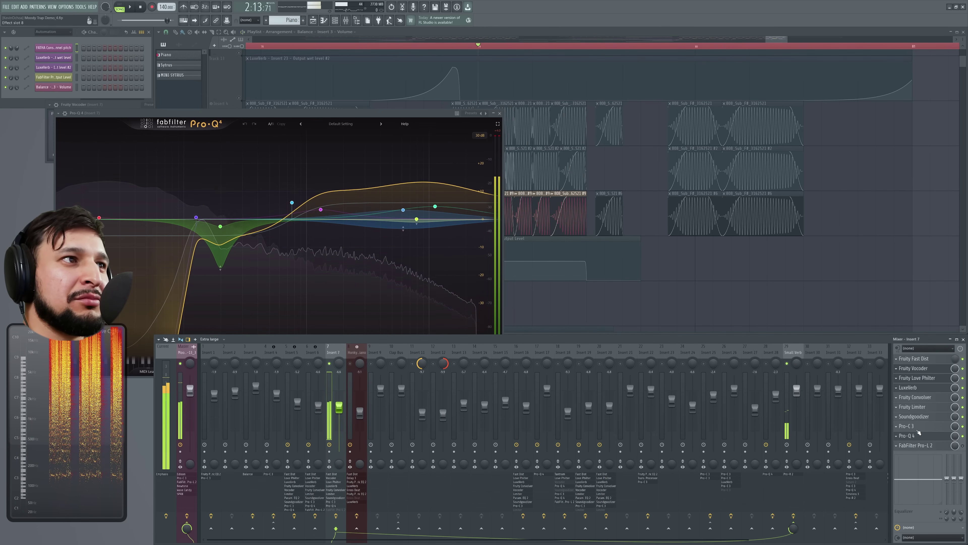
Step: Bypass the low boost band in the Pro-C 3's side chain EQ and add a low cut at about 105 Hz
{"action": "left_click", "coordinate": [907, 425]}
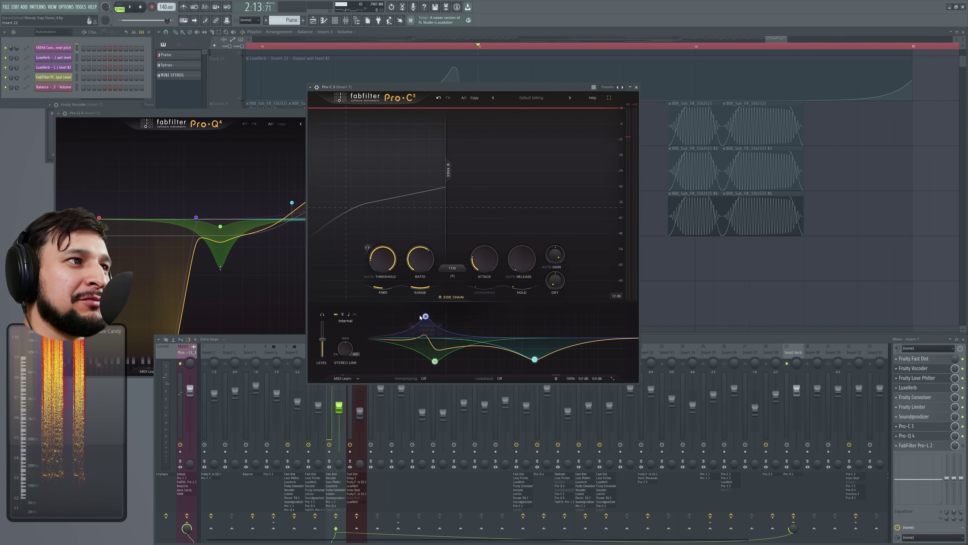
{"action": "key", "text": "space"}
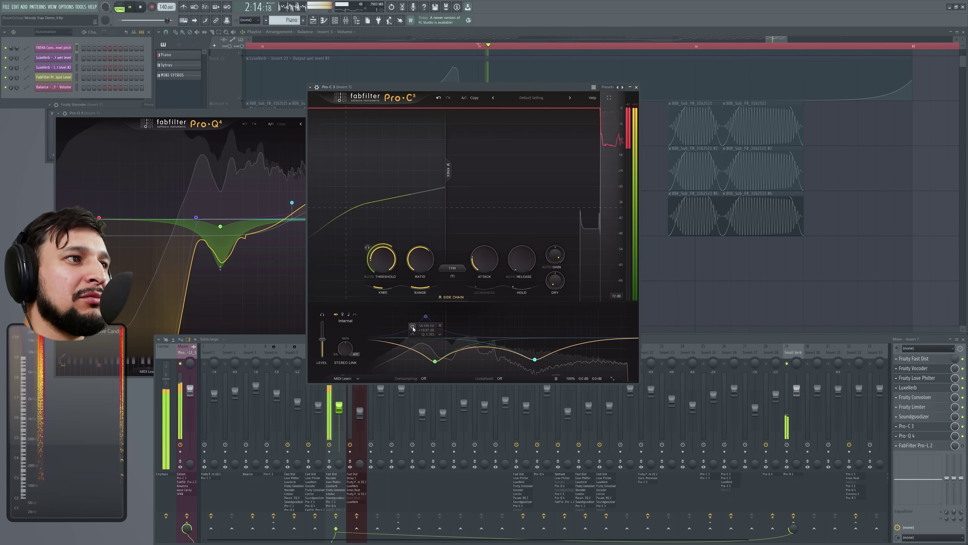
{"action": "double_click", "coordinate": [594, 370]}
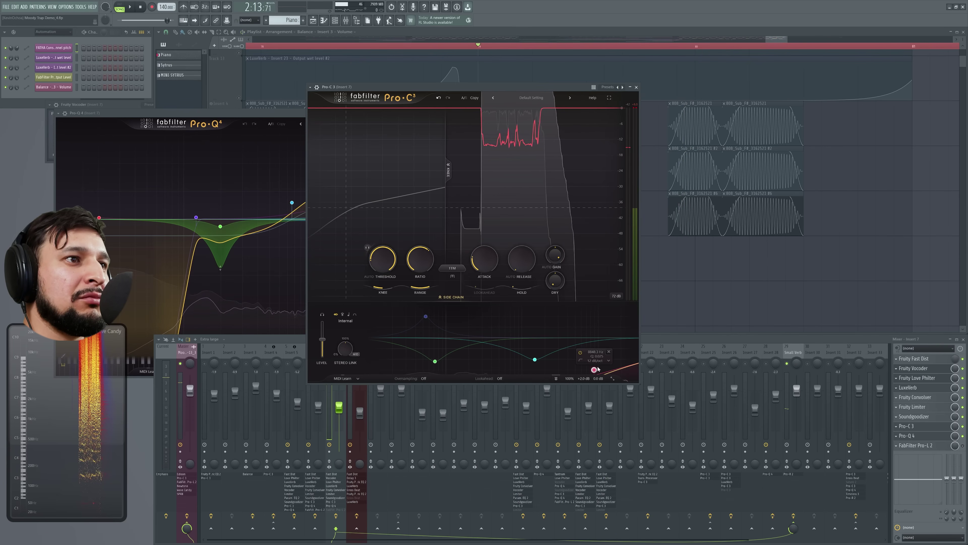
{"action": "left_click_drag", "start_coordinate": [594, 369], "coordinate": [448, 338]}
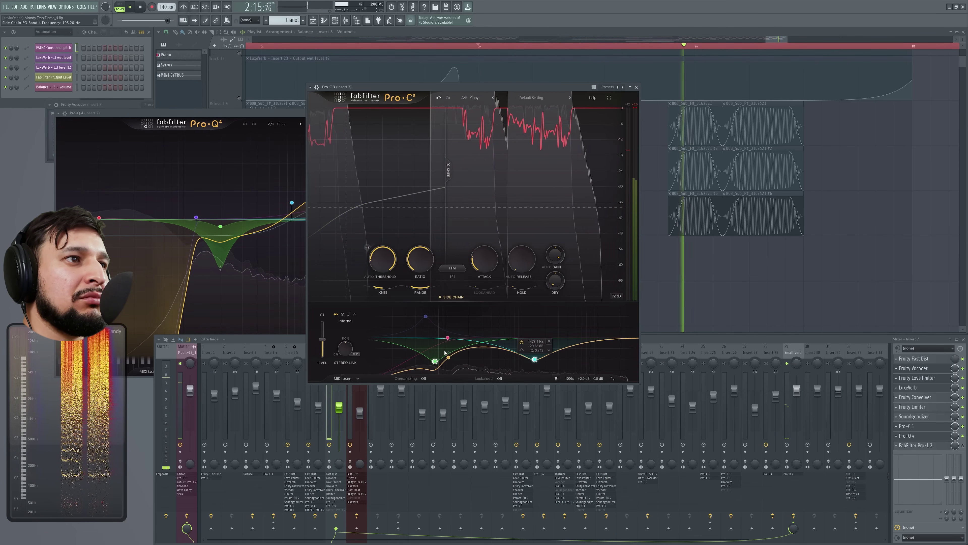
Step: Bypass the remaining bands of the Pro-C 3's side chain EQ, compare with playback, and close the plugin
{"action": "left_click", "coordinate": [521, 342]}
{"action": "left_click", "coordinate": [448, 338]}
{"action": "left_click", "coordinate": [433, 322]}
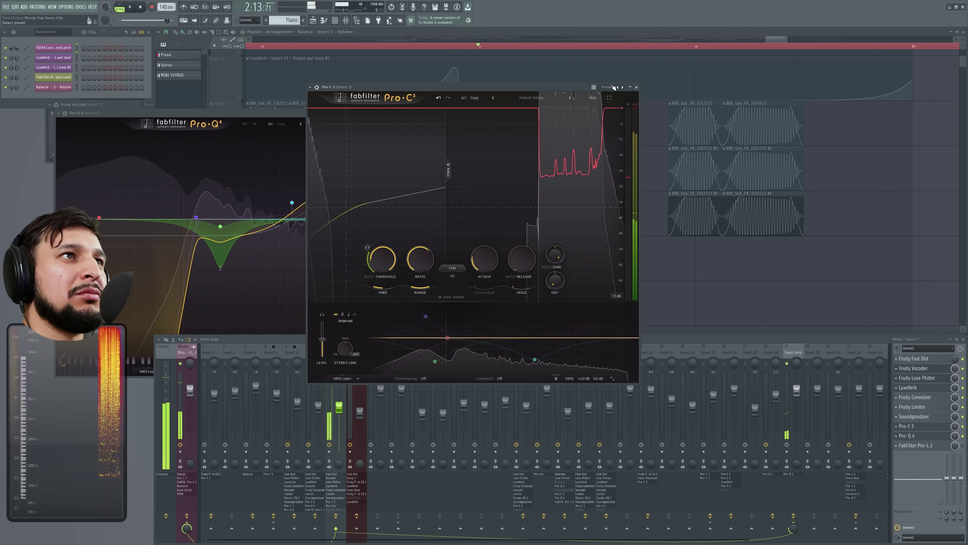
{"action": "left_click", "coordinate": [636, 87]}
{"action": "key", "text": "space"}
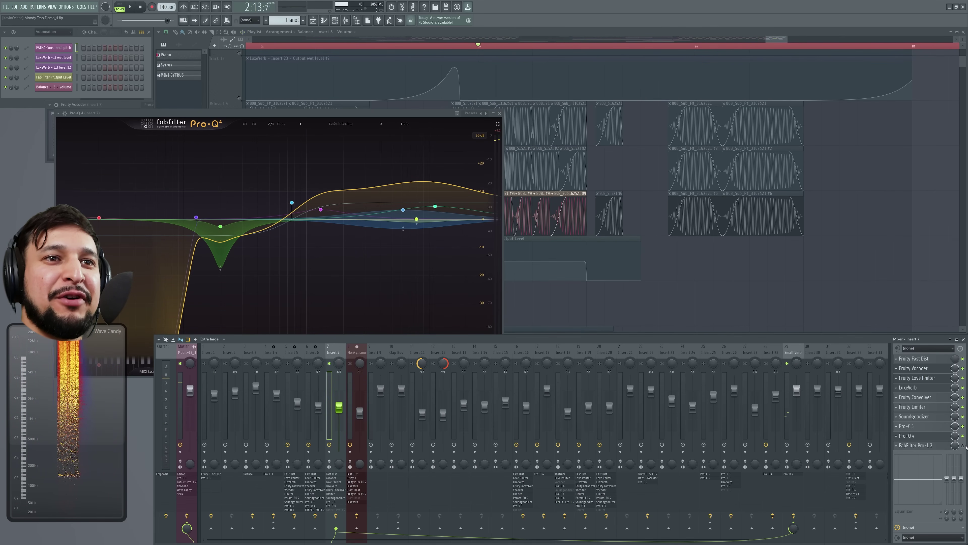
Step: Enable and open the FabFilter Pro-L 2 slot on Insert 7 and play the fill with its Output Level automation track unmuted
{"action": "left_click", "coordinate": [945, 446]}
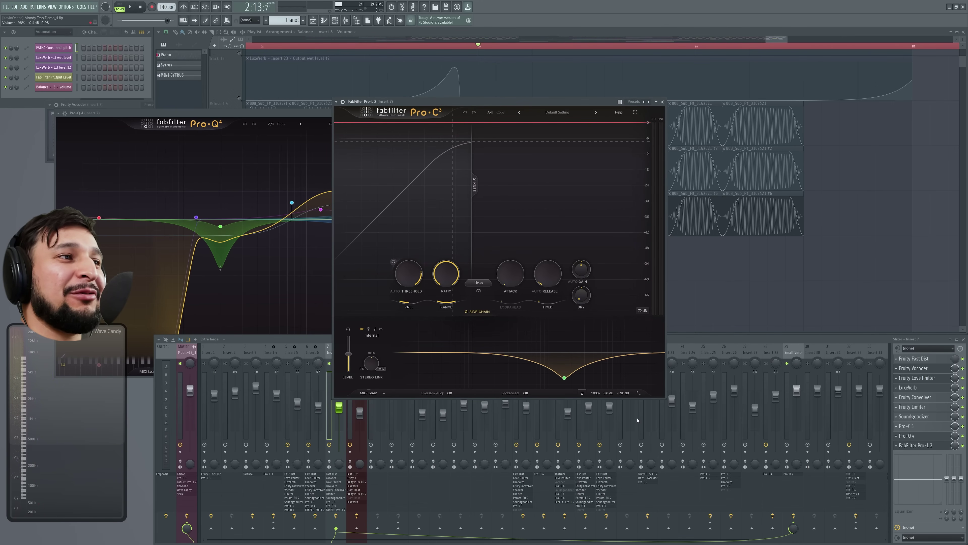
{"action": "key", "text": "space"}
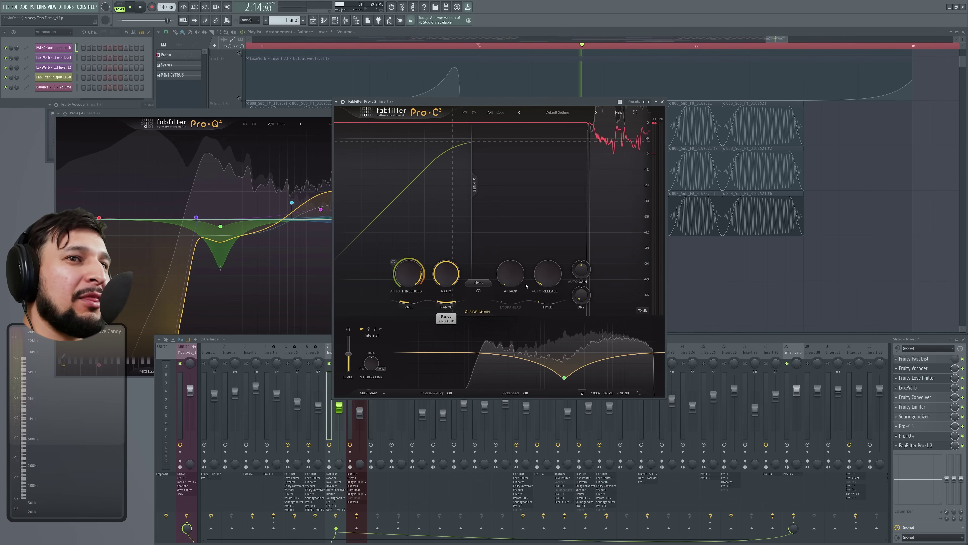
{"action": "left_click", "coordinate": [710, 299]}
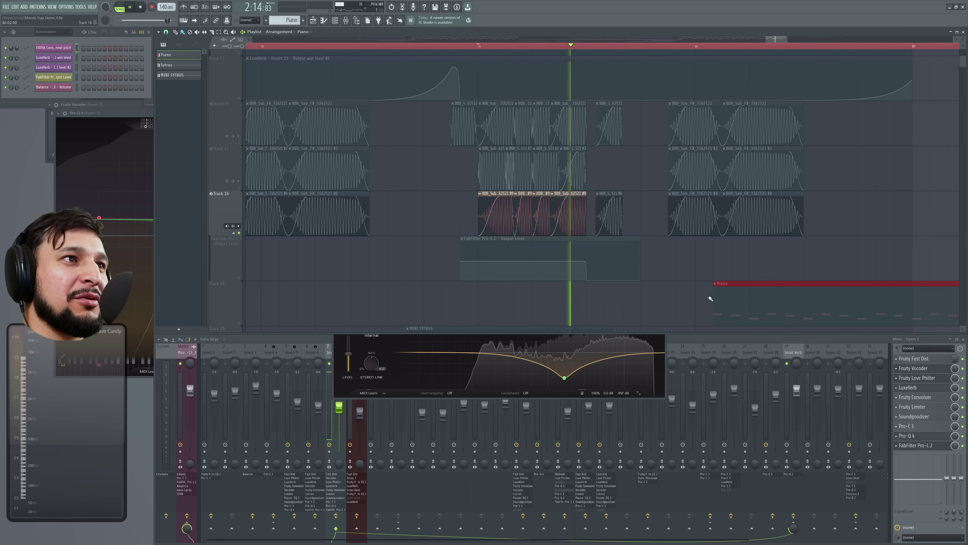
{"action": "right_click", "coordinate": [711, 299]}
{"action": "key", "text": "space"}
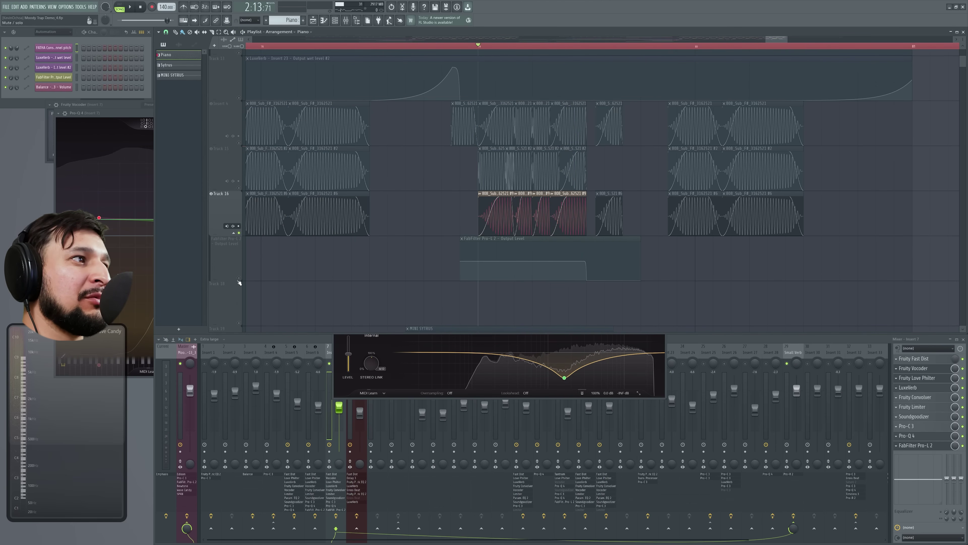
{"action": "key", "text": "space"}
{"action": "left_click", "coordinate": [542, 394]}
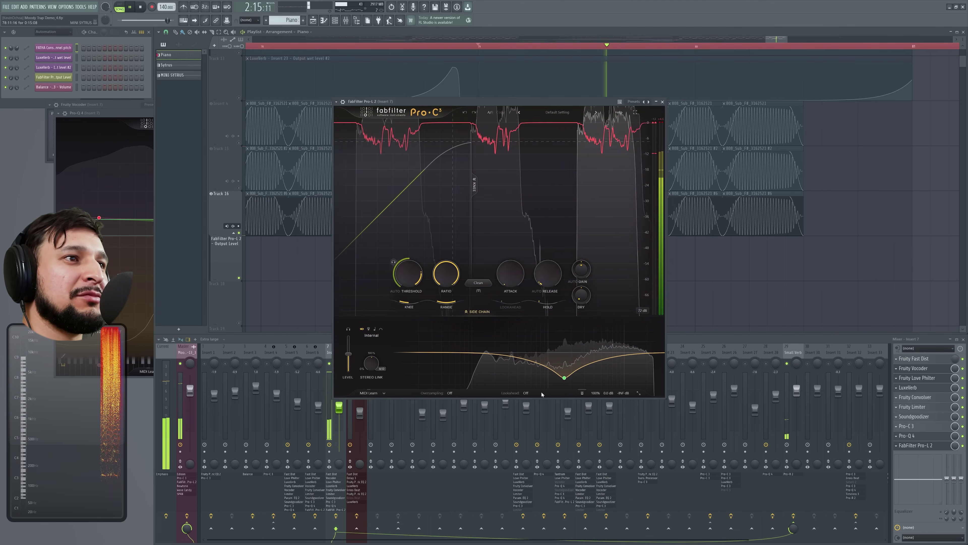
Step: Move the Pro-C 3 window aside and play the 808 fill through its current side chain EQ dip
{"action": "key", "text": "space"}
{"action": "left_click_drag", "start_coordinate": [472, 102], "coordinate": [308, 112]}
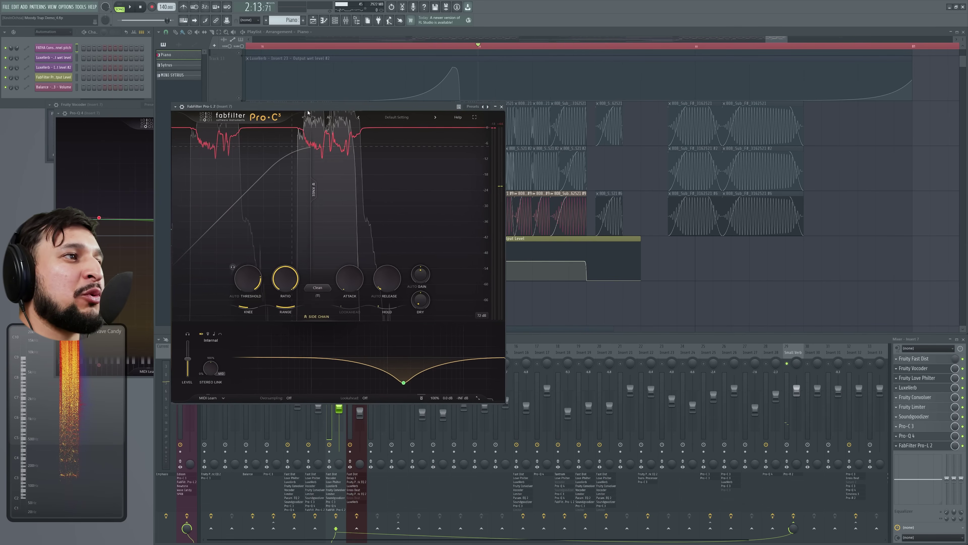
{"action": "key", "text": "space"}
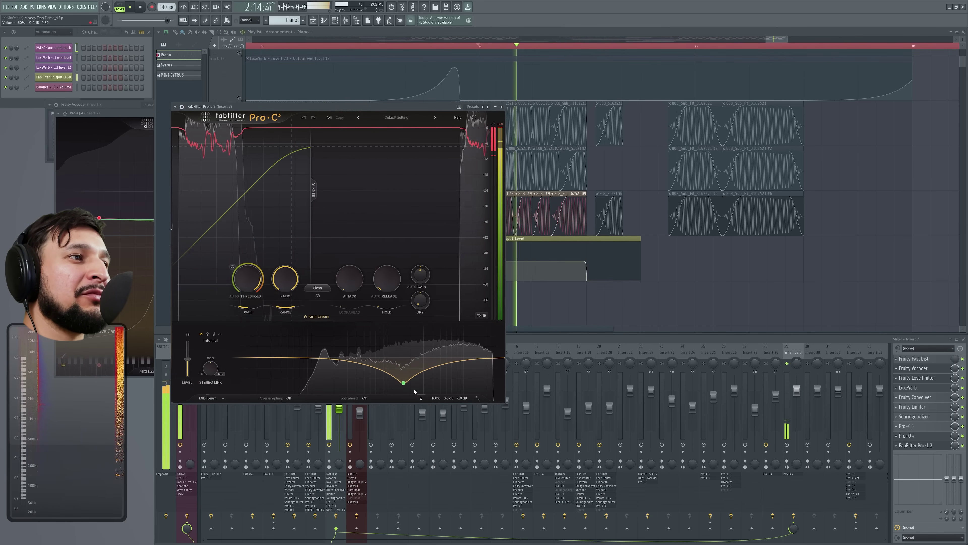
{"action": "key", "text": "space"}
Step: Compare the fill with the Pro-C 3's side chain EQ dip bypassed and enabled, leaving the band enabled
{"action": "mouse_move", "coordinate": [404, 384]}
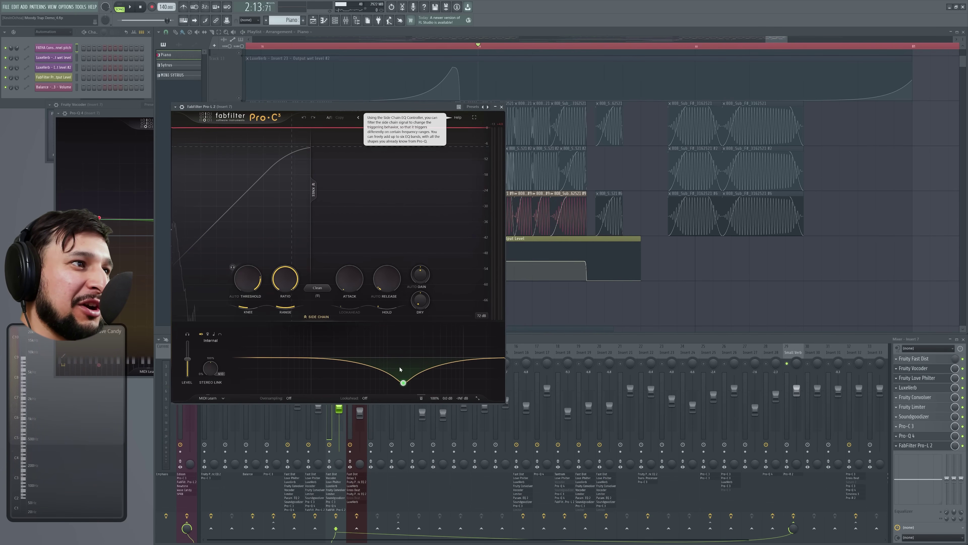
{"action": "left_click", "coordinate": [390, 365]}
{"action": "key", "text": "space"}
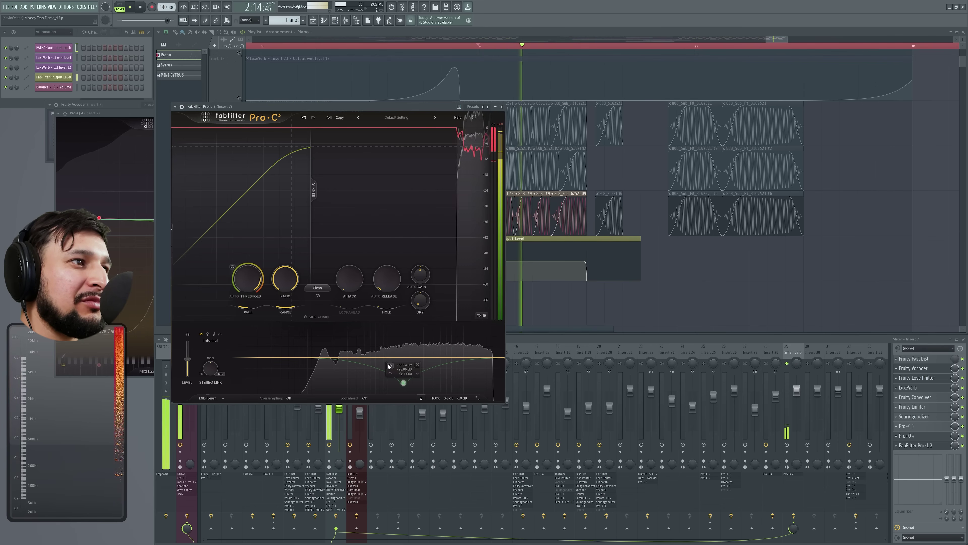
{"action": "left_click", "coordinate": [390, 365]}
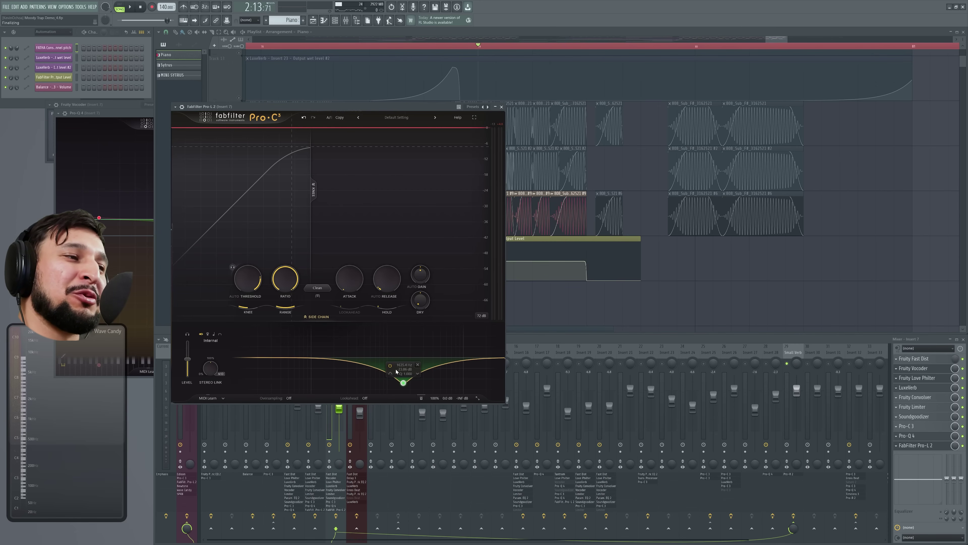
{"action": "key", "text": "space"}
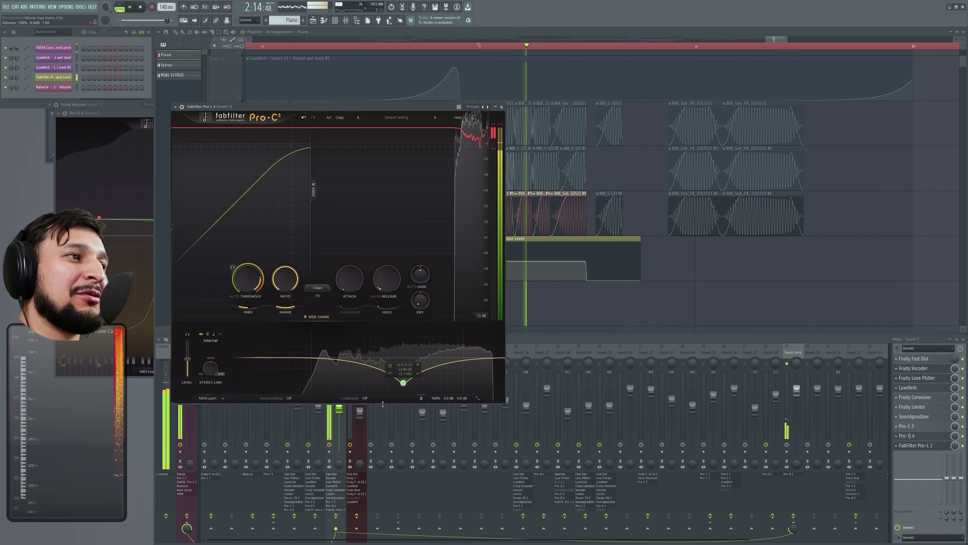
{"action": "key", "text": "space"}
{"action": "left_click", "coordinate": [390, 366]}
{"action": "key", "text": "space"}
{"action": "left_click", "coordinate": [390, 366]}
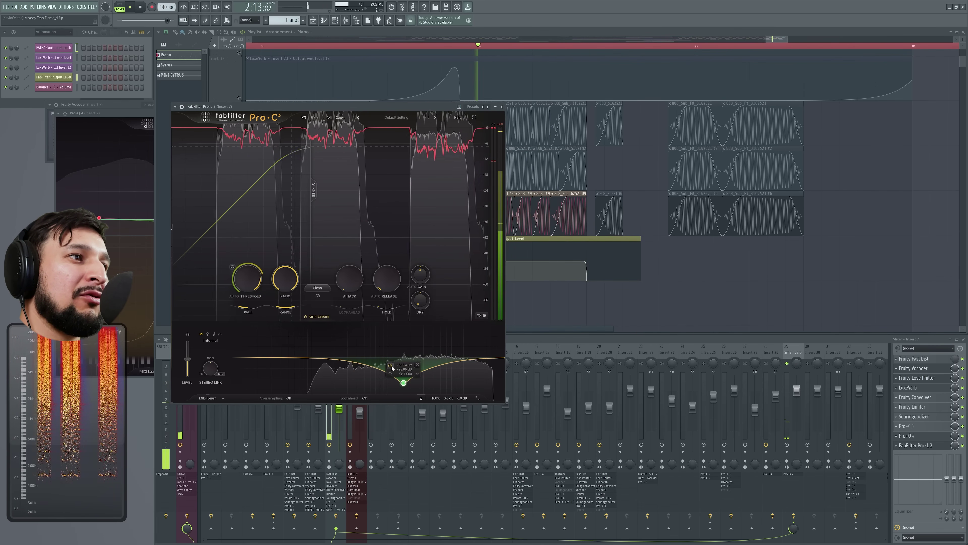
{"action": "key", "text": "space"}
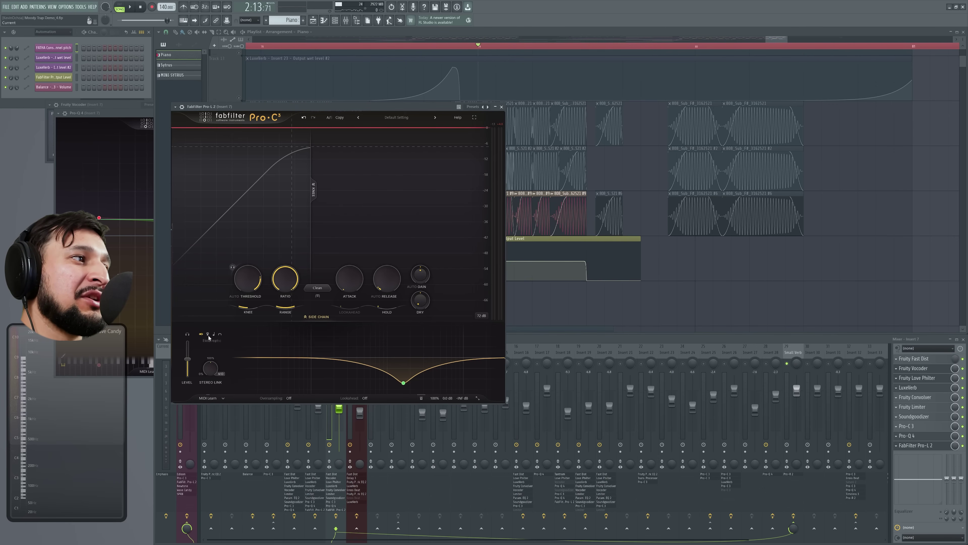
Step: Raise the side chain EQ dip to nearly flat at the same frequency and play the fill
{"action": "key", "text": "space"}
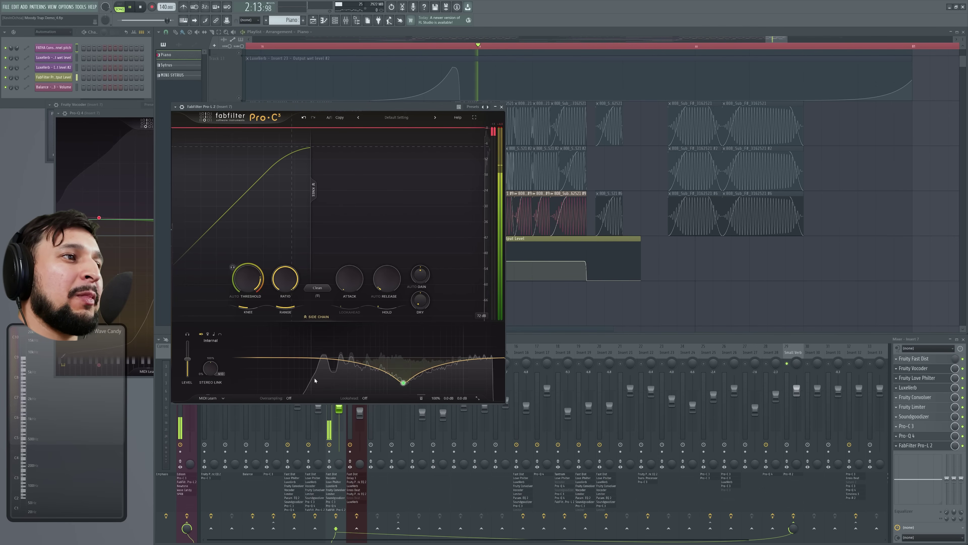
{"action": "left_click_drag", "start_coordinate": [403, 383], "coordinate": [403, 357]}
{"action": "key", "text": "space"}
{"action": "key", "text": "space"}
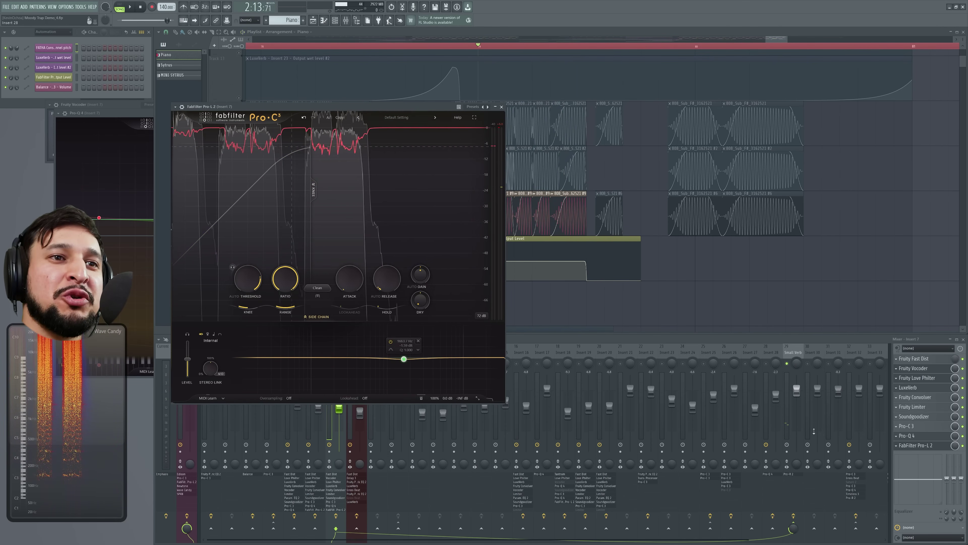
Step: Bring up the Pro-Q 4 on Insert 7 and place the Pro-C 3 window from the FabFilter Pro-L 2 slot beside it
{"action": "left_click", "coordinate": [934, 437]}
{"action": "left_click", "coordinate": [934, 436]}
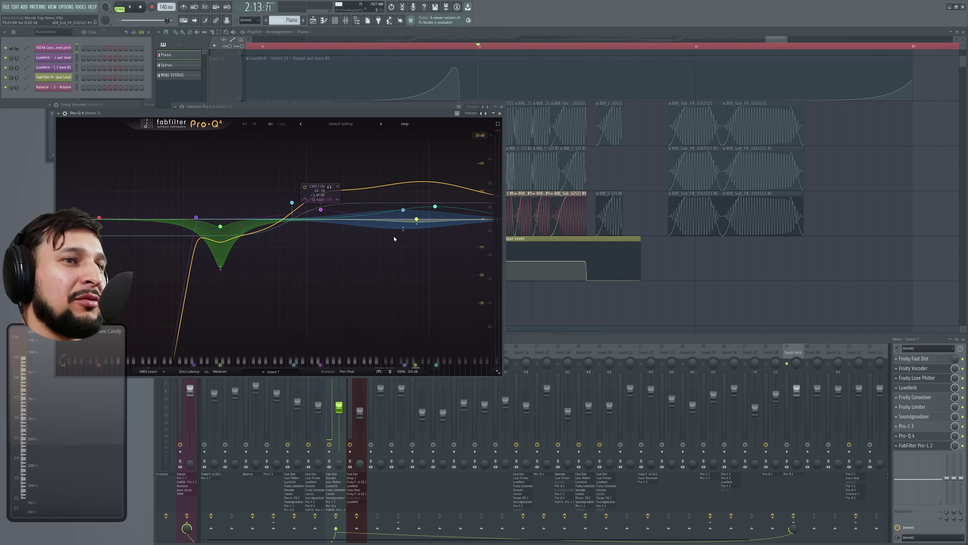
{"action": "left_click", "coordinate": [963, 436]}
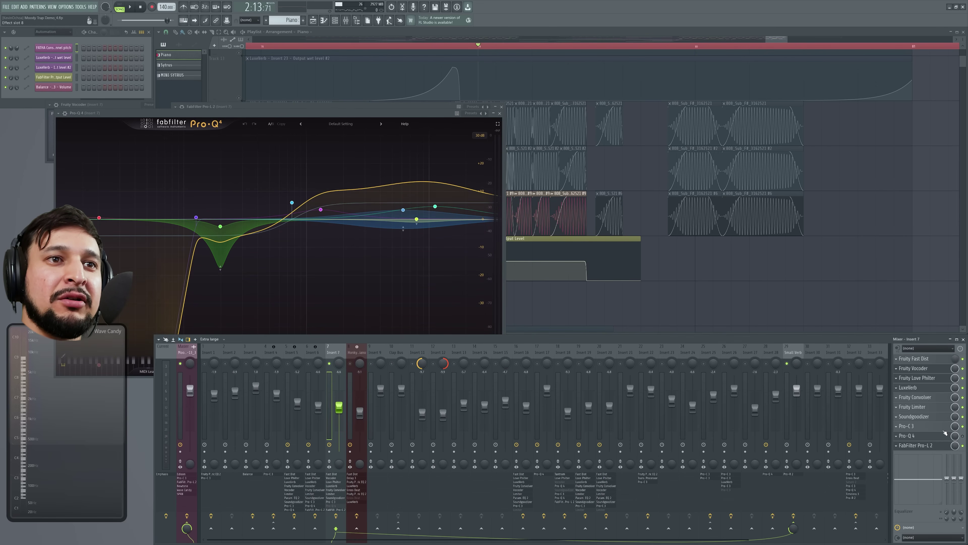
{"action": "left_click", "coordinate": [941, 427]}
{"action": "left_click", "coordinate": [935, 429]}
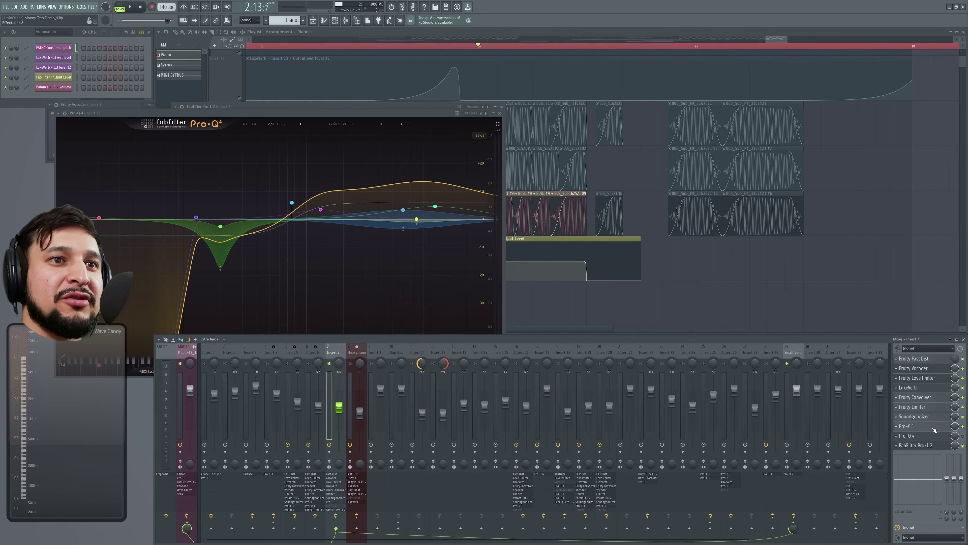
{"action": "left_click", "coordinate": [946, 446]}
{"action": "left_click", "coordinate": [948, 446]}
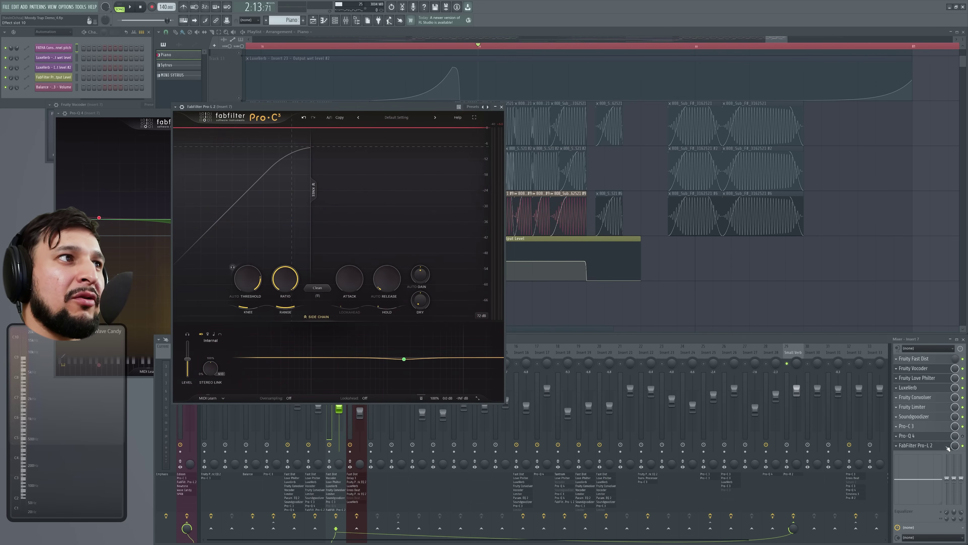
{"action": "left_click_drag", "start_coordinate": [368, 108], "coordinate": [669, 83]}
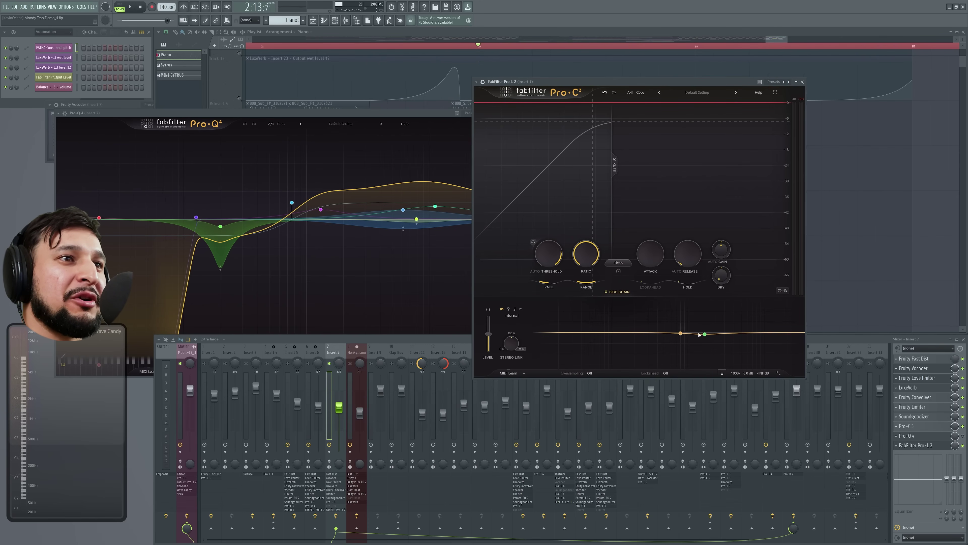
Step: Shape the Pro-C 3's side chain EQ with a low boost and a high dip at about 6.7 kHz while playing the fill
{"action": "left_click_drag", "start_coordinate": [710, 336], "coordinate": [612, 313]}
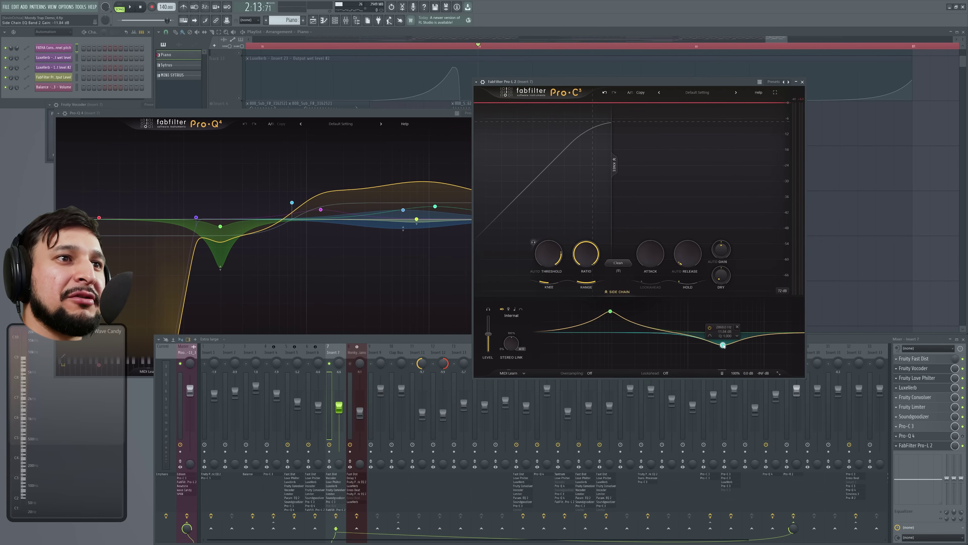
{"action": "key", "text": "space"}
{"action": "left_click_drag", "start_coordinate": [723, 345], "coordinate": [737, 352]}
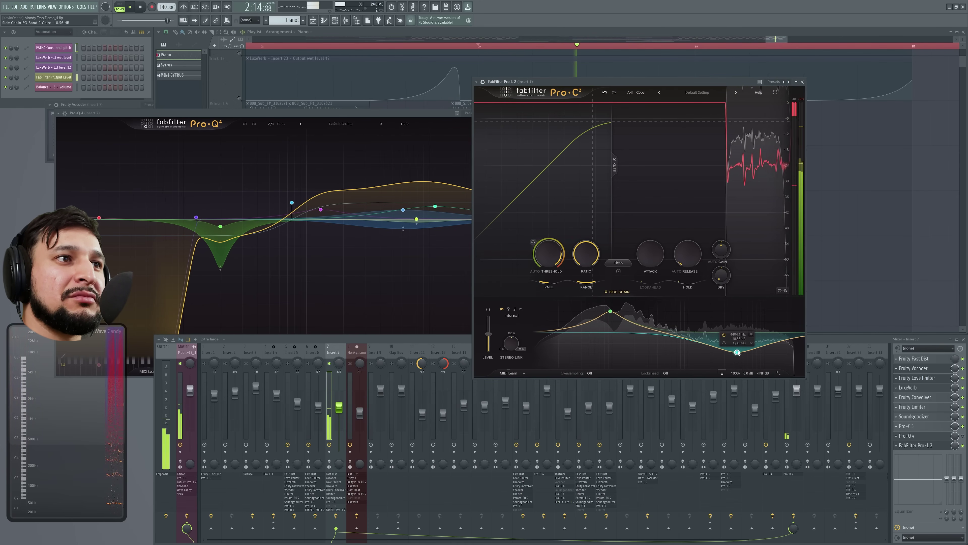
{"action": "left_click_drag", "start_coordinate": [626, 317], "coordinate": [596, 321]}
{"action": "mouse_move", "coordinate": [736, 352]}
{"action": "left_mouse_down"}
{"action": "mouse_move", "coordinate": [739, 337]}
{"action": "mouse_move", "coordinate": [750, 341]}
{"action": "left_mouse_up"}
{"action": "key", "text": "space"}
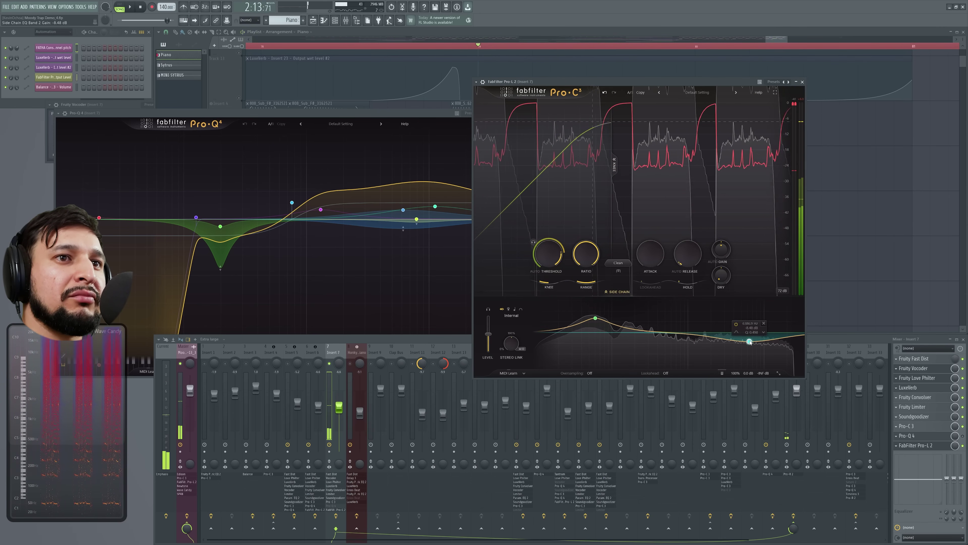
{"action": "left_click_drag", "start_coordinate": [753, 351], "coordinate": [752, 351]}
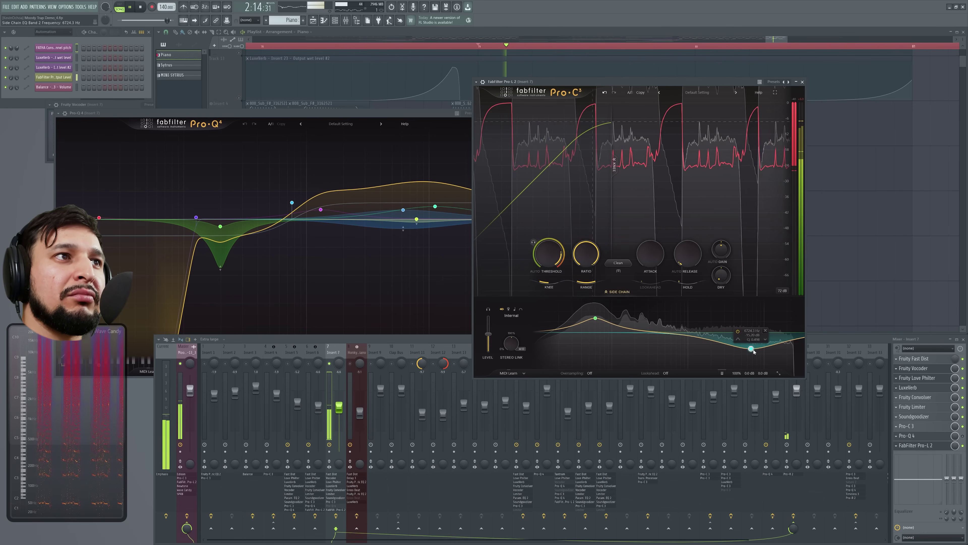
{"action": "key", "text": "space"}
Step: Raise the Pro-C 3's wet gain to about +18.75 dB and play the fill
{"action": "left_click_drag", "start_coordinate": [718, 255], "coordinate": [704, 217]}
{"action": "key", "text": "space"}
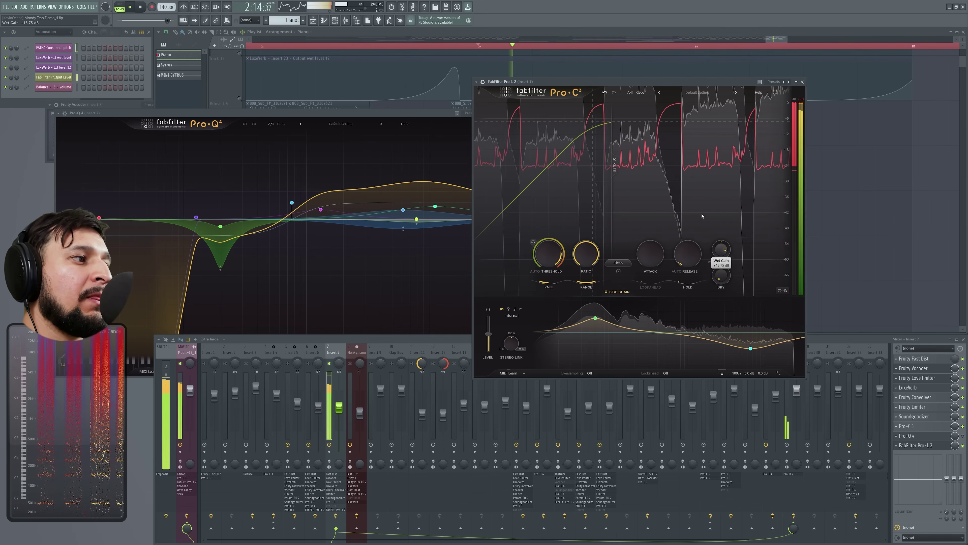
{"action": "key", "text": "space"}
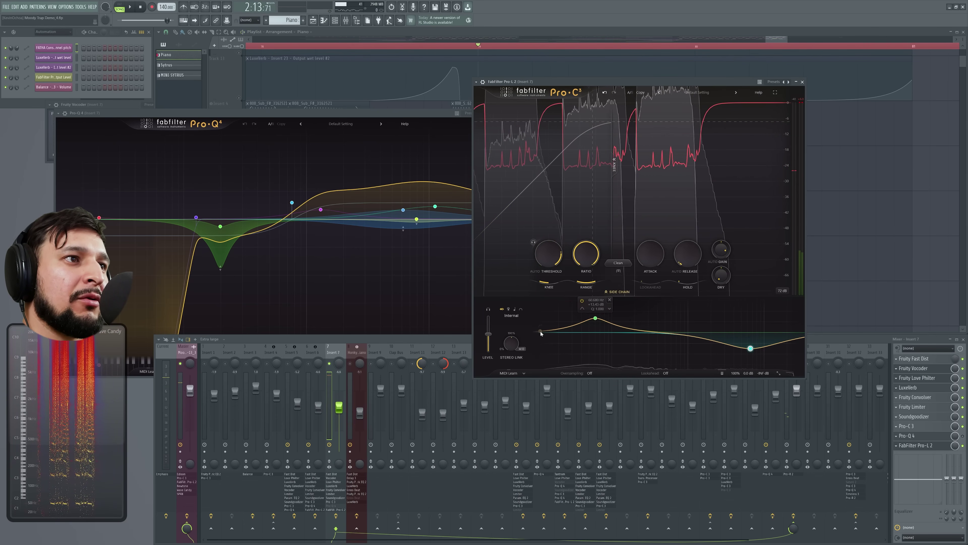
Step: Turn the side chain EQ's low boost into a steep low shelf and shift the high dip to a lower frequency during playback
{"action": "double_click", "coordinate": [540, 331]}
{"action": "left_click_drag", "start_coordinate": [540, 331], "coordinate": [555, 298]}
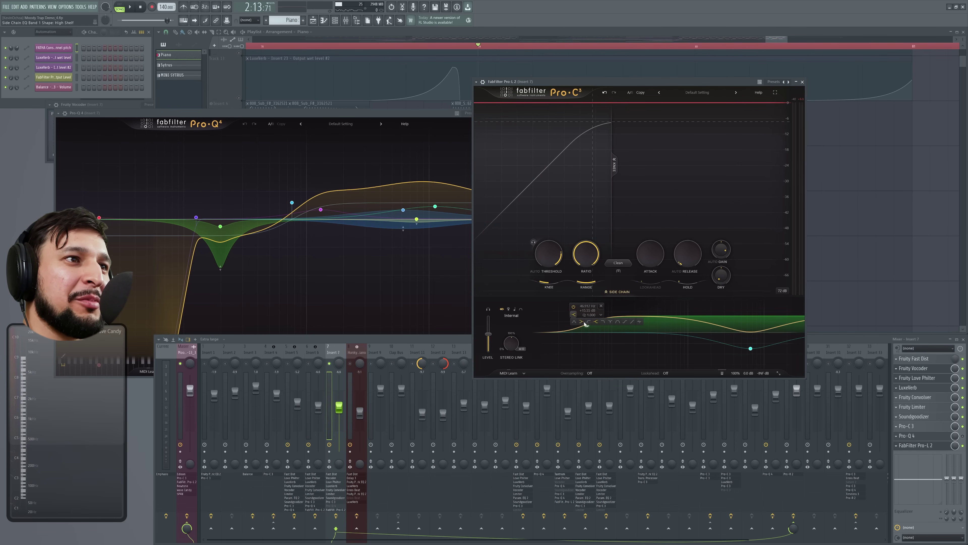
{"action": "left_click_drag", "start_coordinate": [588, 324], "coordinate": [618, 315]}
{"action": "scroll", "coordinate": [617, 317], "scroll_direction": "up", "scroll_amount": 4}
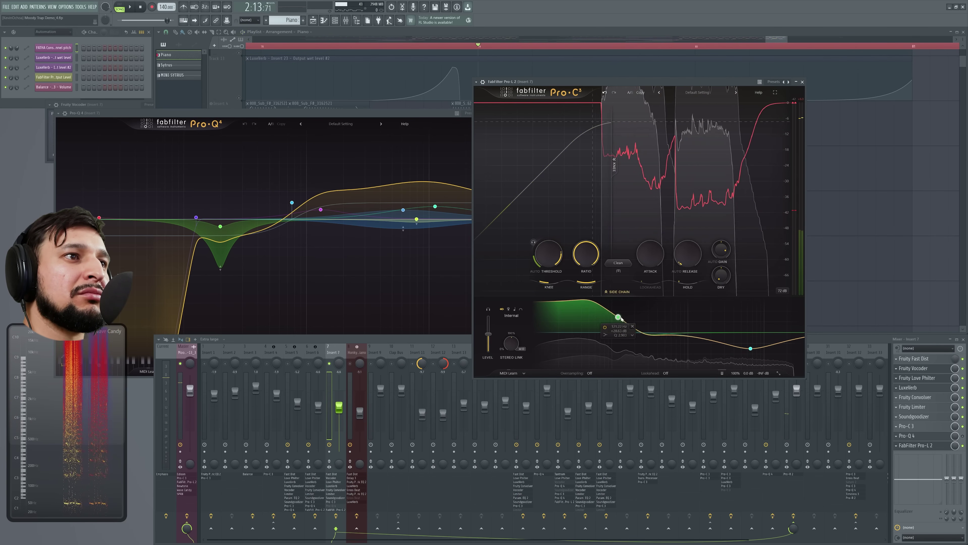
{"action": "key", "text": "space"}
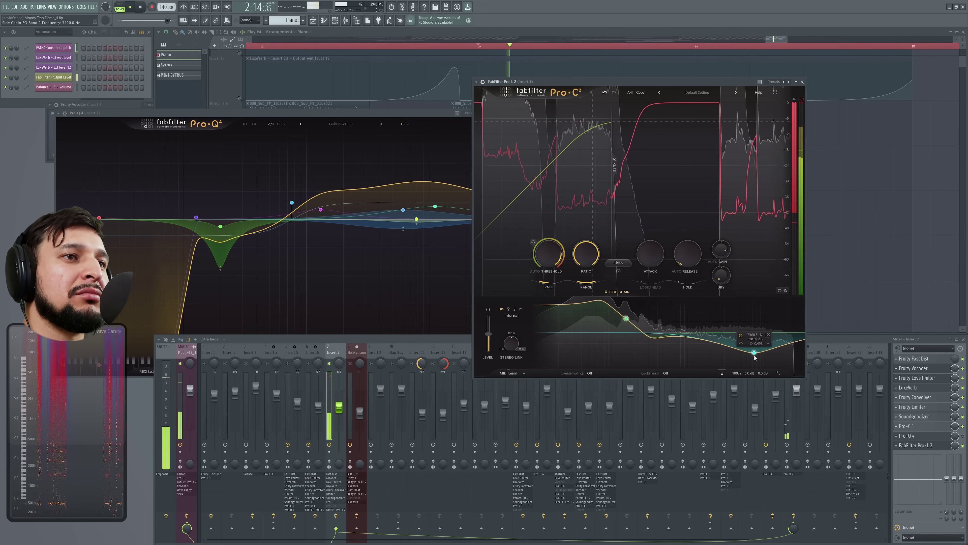
{"action": "left_click_drag", "start_coordinate": [746, 367], "coordinate": [724, 339]}
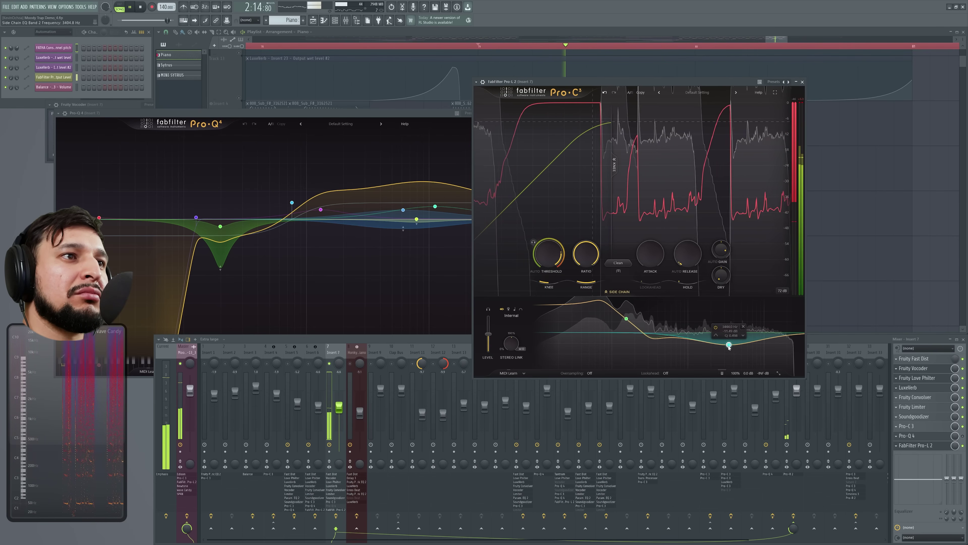
{"action": "key", "text": "space"}
Step: Try different Pro-C 3 thresholds while the fill plays and switch the compression style to TTM
{"action": "key", "text": "space"}
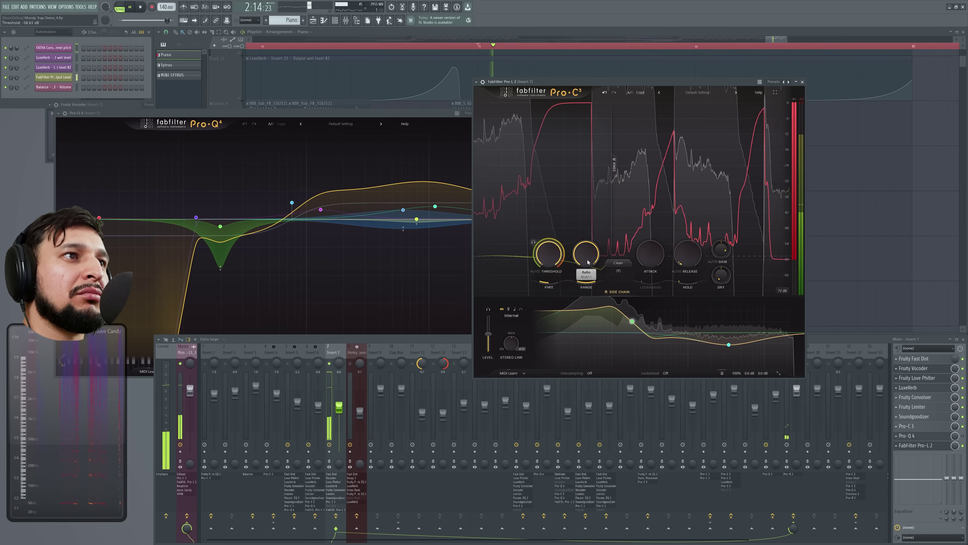
{"action": "left_click_drag", "start_coordinate": [566, 174], "coordinate": [562, 241]}
{"action": "key", "text": "space"}
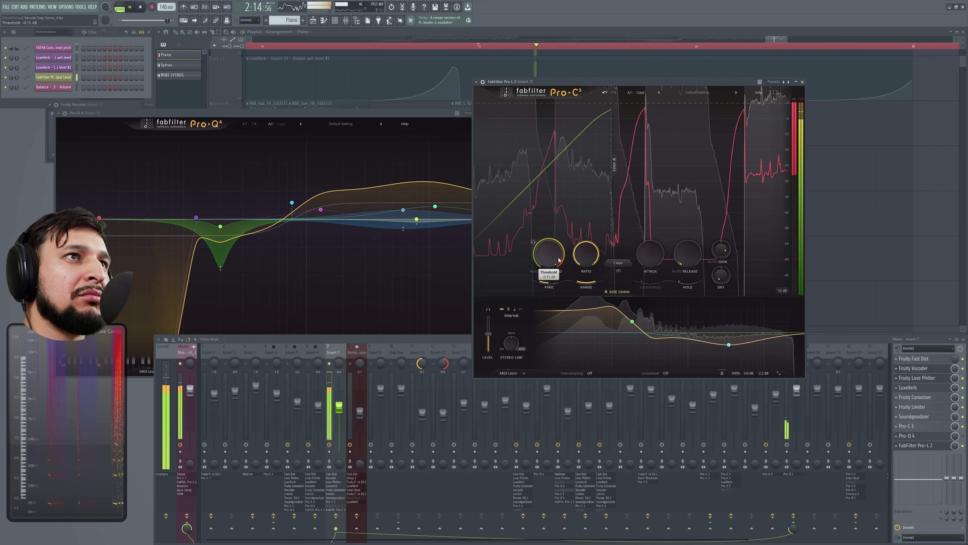
{"action": "key", "text": "space"}
Step: Play the fill with the TTM style and move the side chain EQ's low shelf to a lower frequency
{"action": "key", "text": "space"}
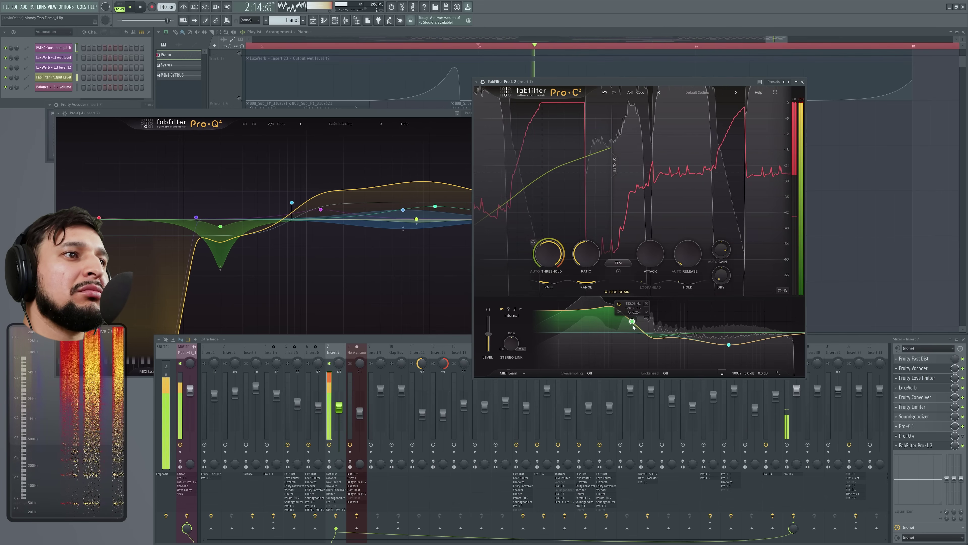
{"action": "key", "text": "space"}
{"action": "left_click_drag", "start_coordinate": [635, 336], "coordinate": [630, 376]}
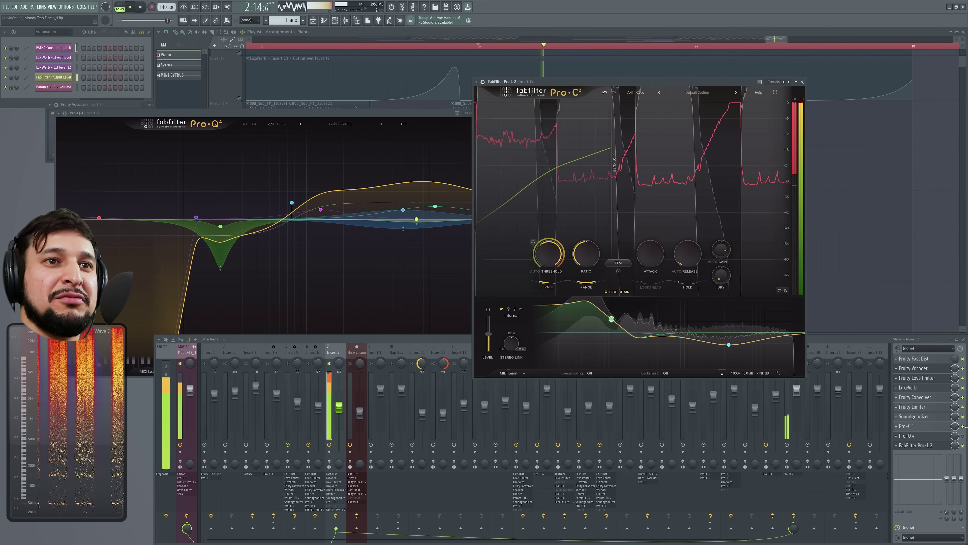
Step: Compare the fill through the Pro-Q 4 with the Pro-C 3 slot disabled, and through the Pro-C 3 alone
{"action": "left_click", "coordinate": [963, 435]}
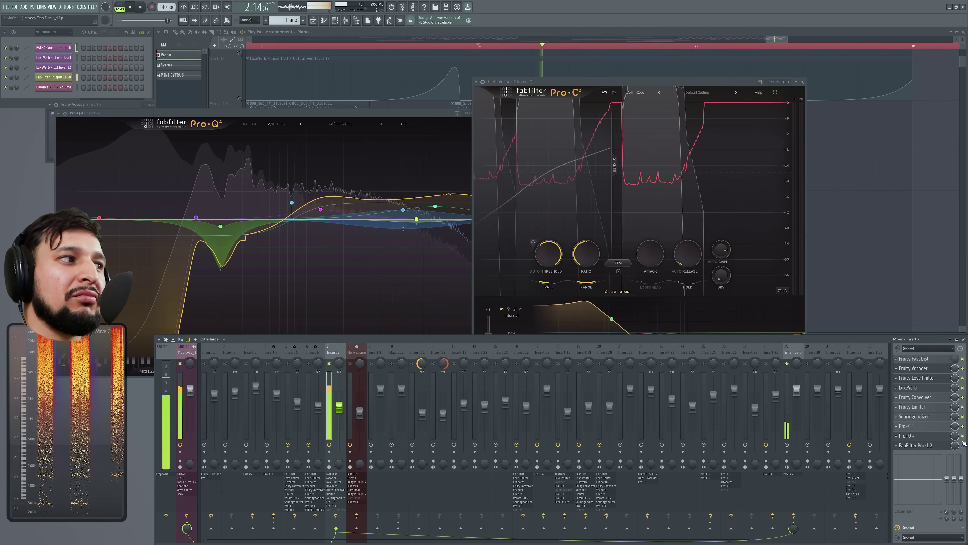
{"action": "key", "text": "space"}
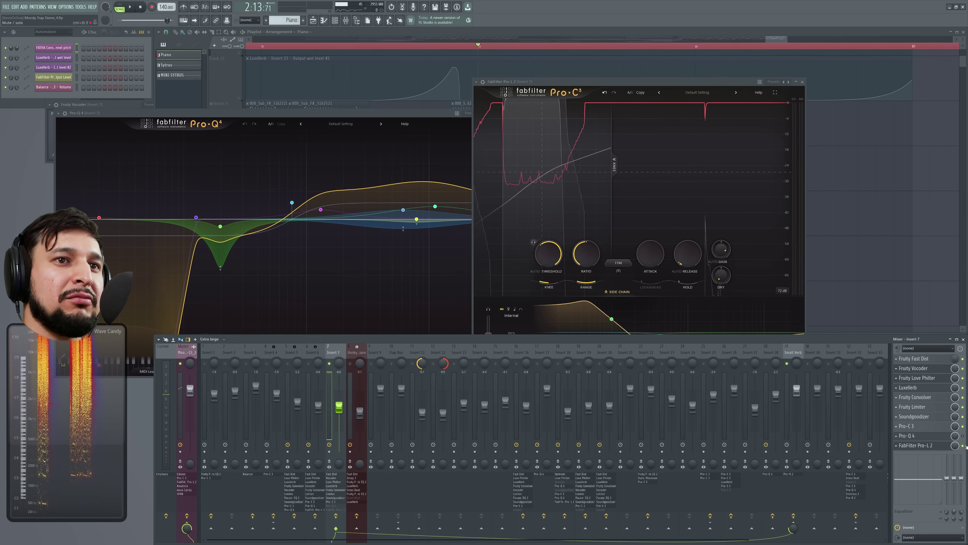
{"action": "key", "text": "space"}
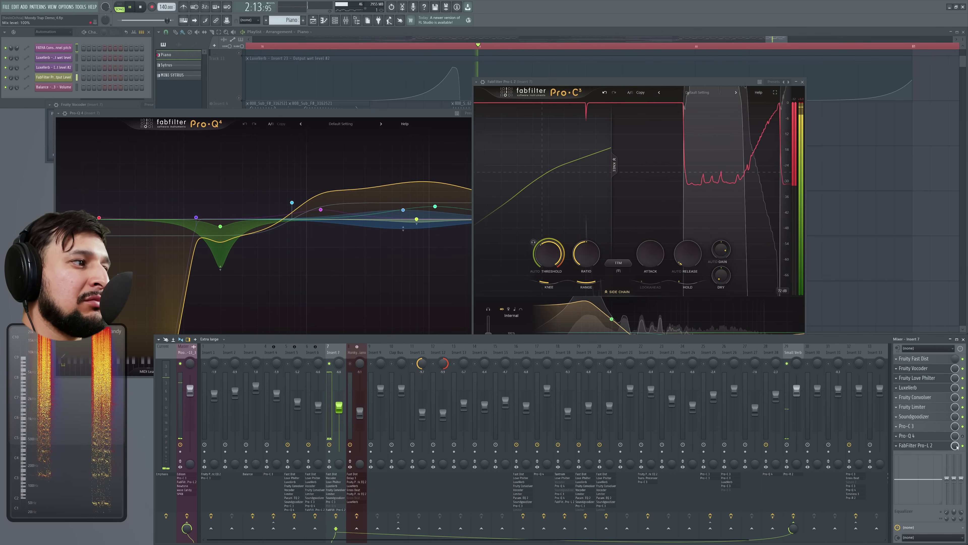
{"action": "key", "text": "space"}
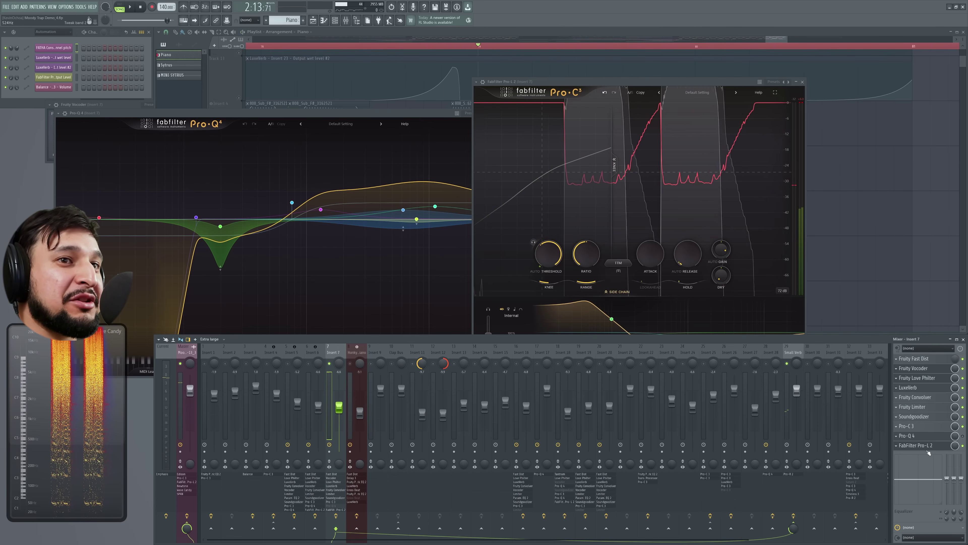
Step: Reopen the Pro-C 3 from the FabFilter Pro-L 2 slot and compare its processing of the fill with the Pro-Q 4 once more
{"action": "left_click", "coordinate": [931, 446]}
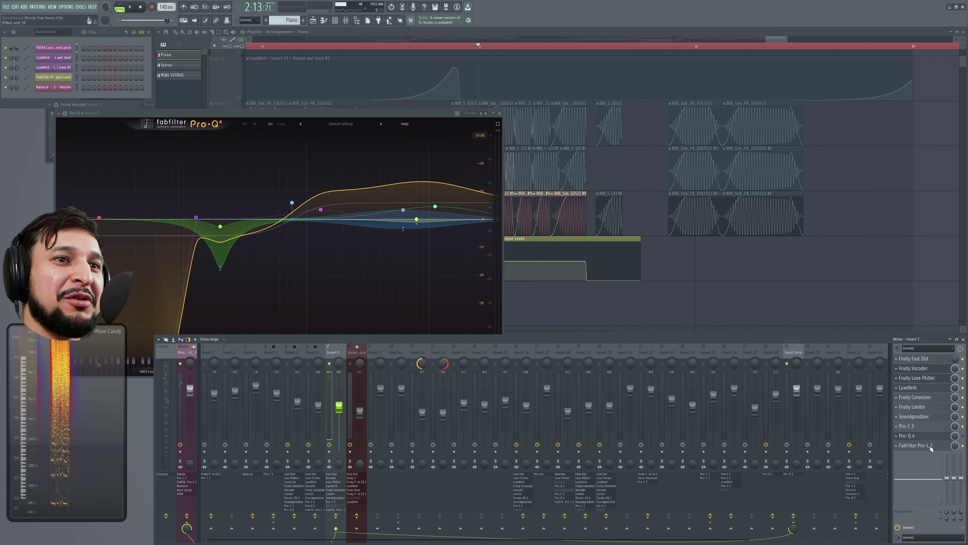
{"action": "left_click", "coordinate": [930, 446]}
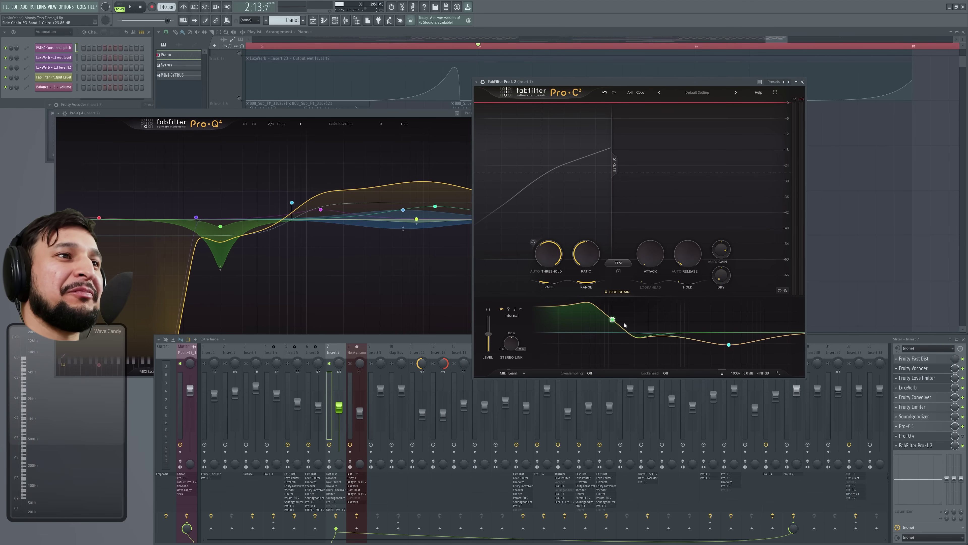
{"action": "key", "text": "space"}
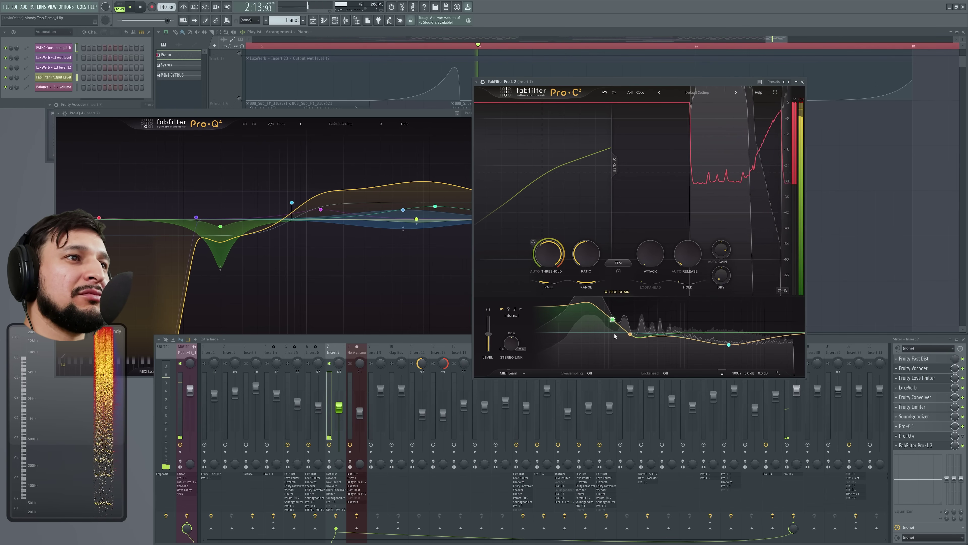
{"action": "left_click", "coordinate": [963, 436]}
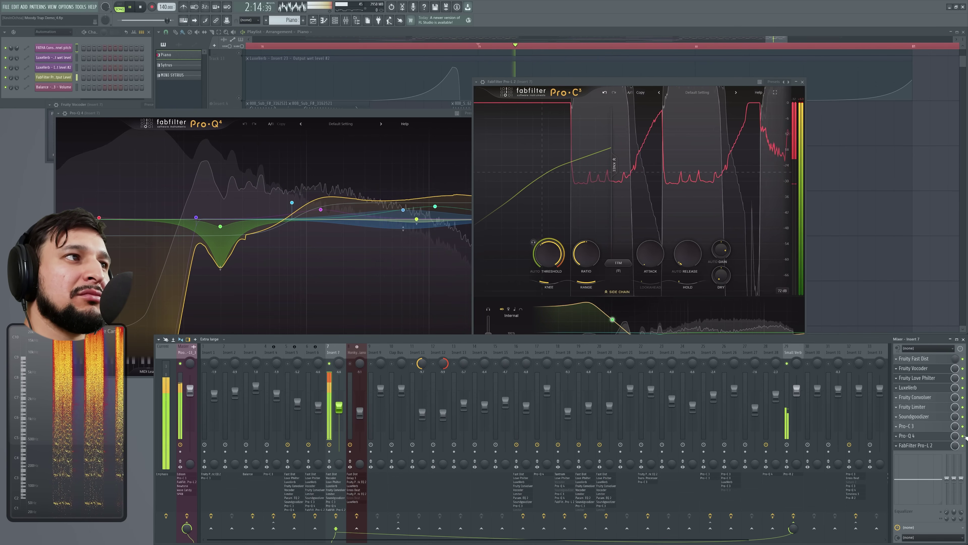
{"action": "key", "text": "space"}
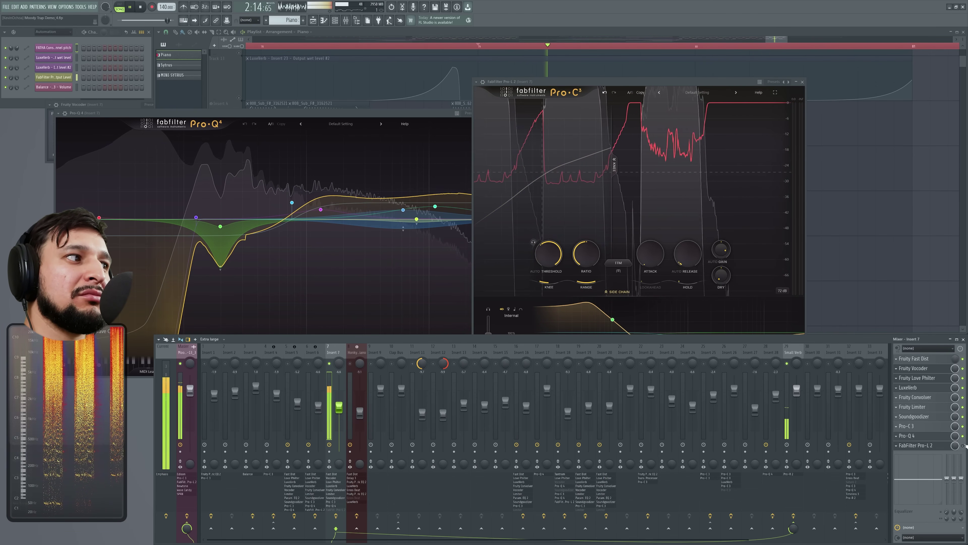
{"action": "left_click", "coordinate": [947, 445]}
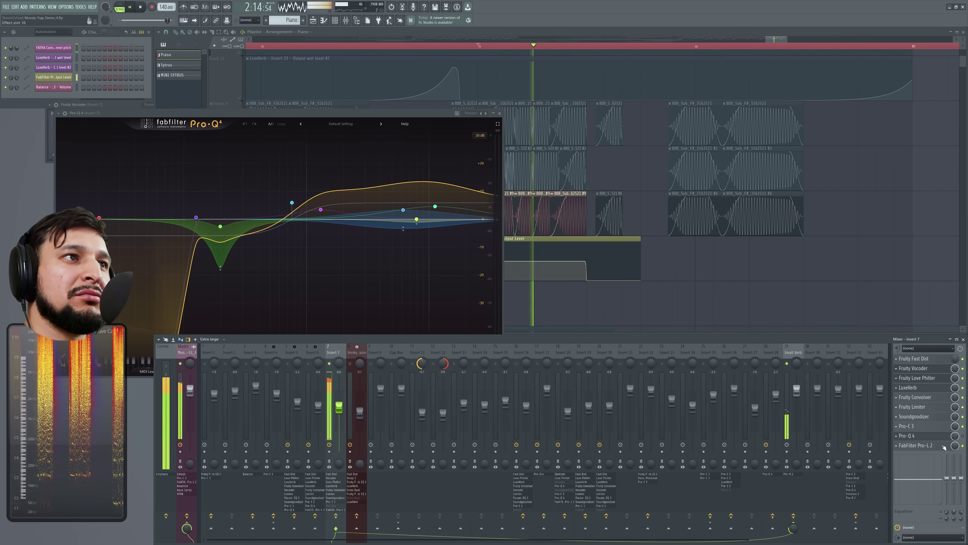
{"action": "left_click", "coordinate": [944, 446]}
{"action": "key", "text": "space"}
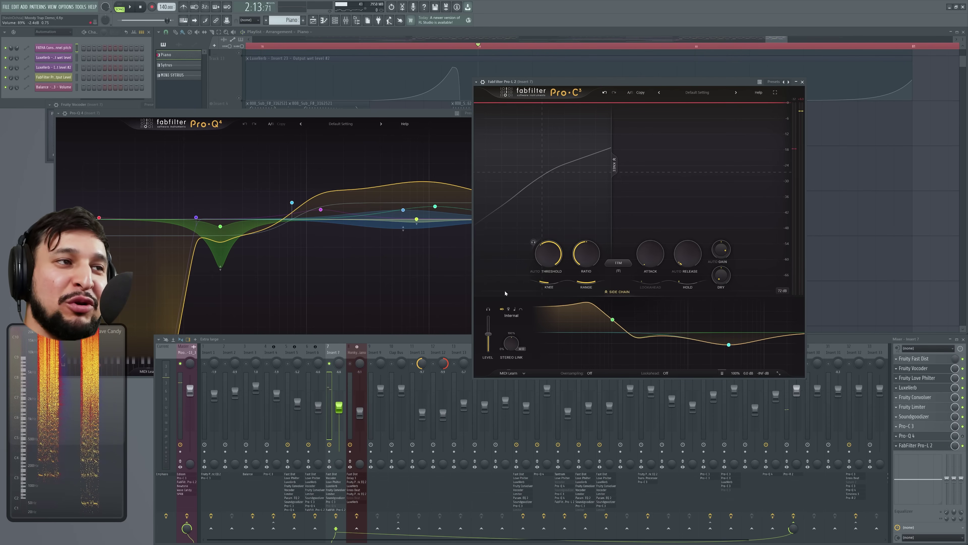